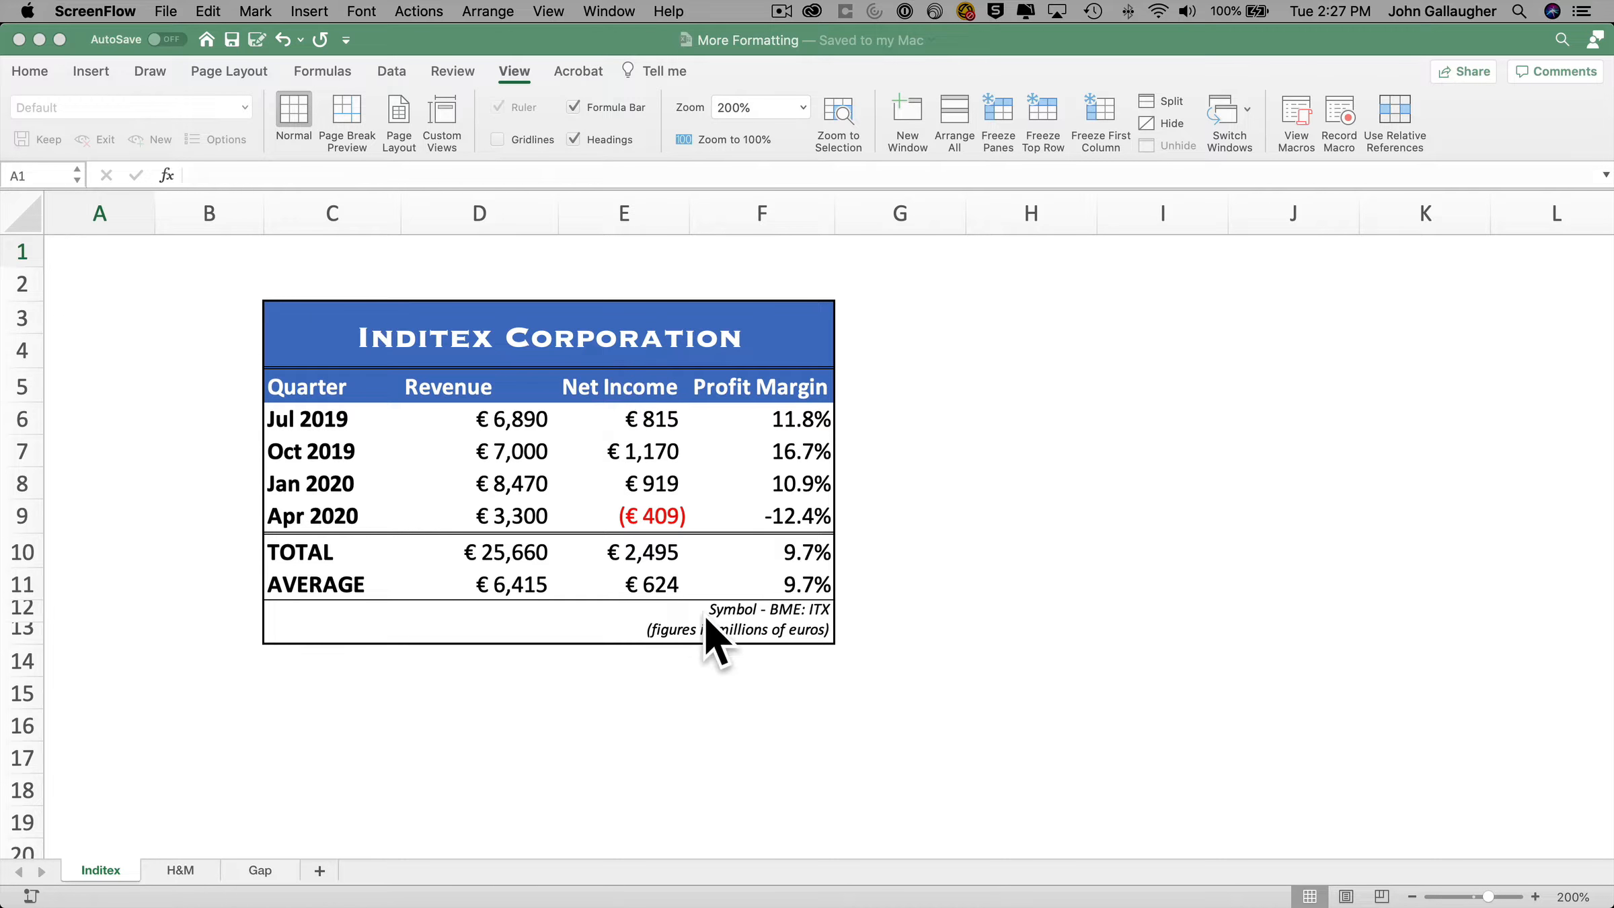
Look over the finished H&M, Gap and Inditex tables in the completed workbook
left_click(174, 874)
left_click(191, 873)
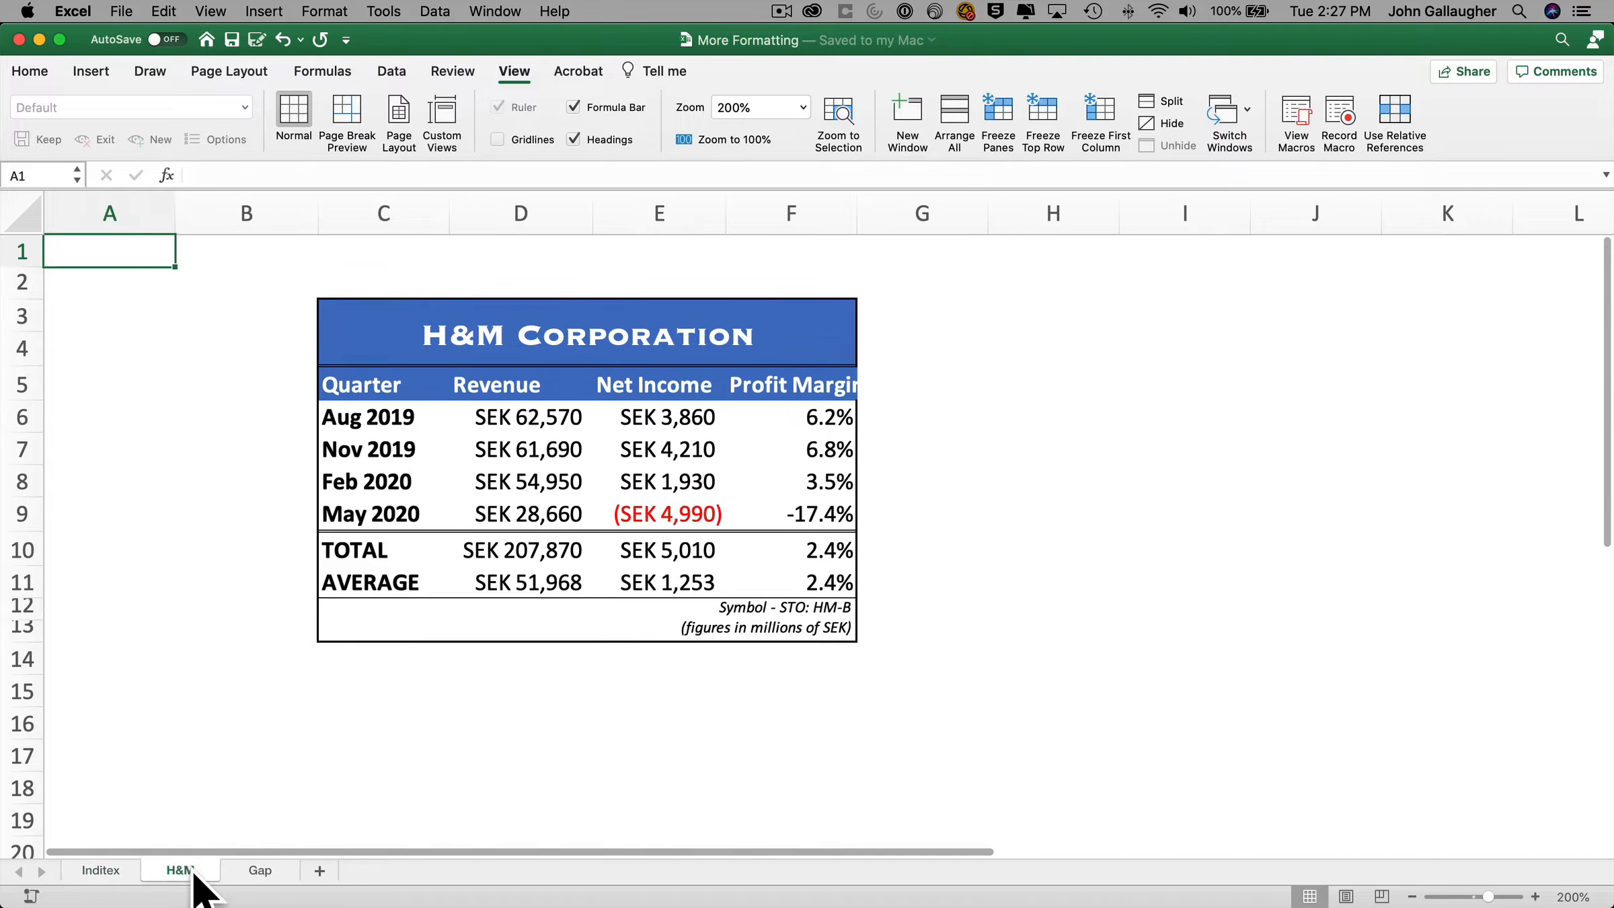
left_click(269, 874)
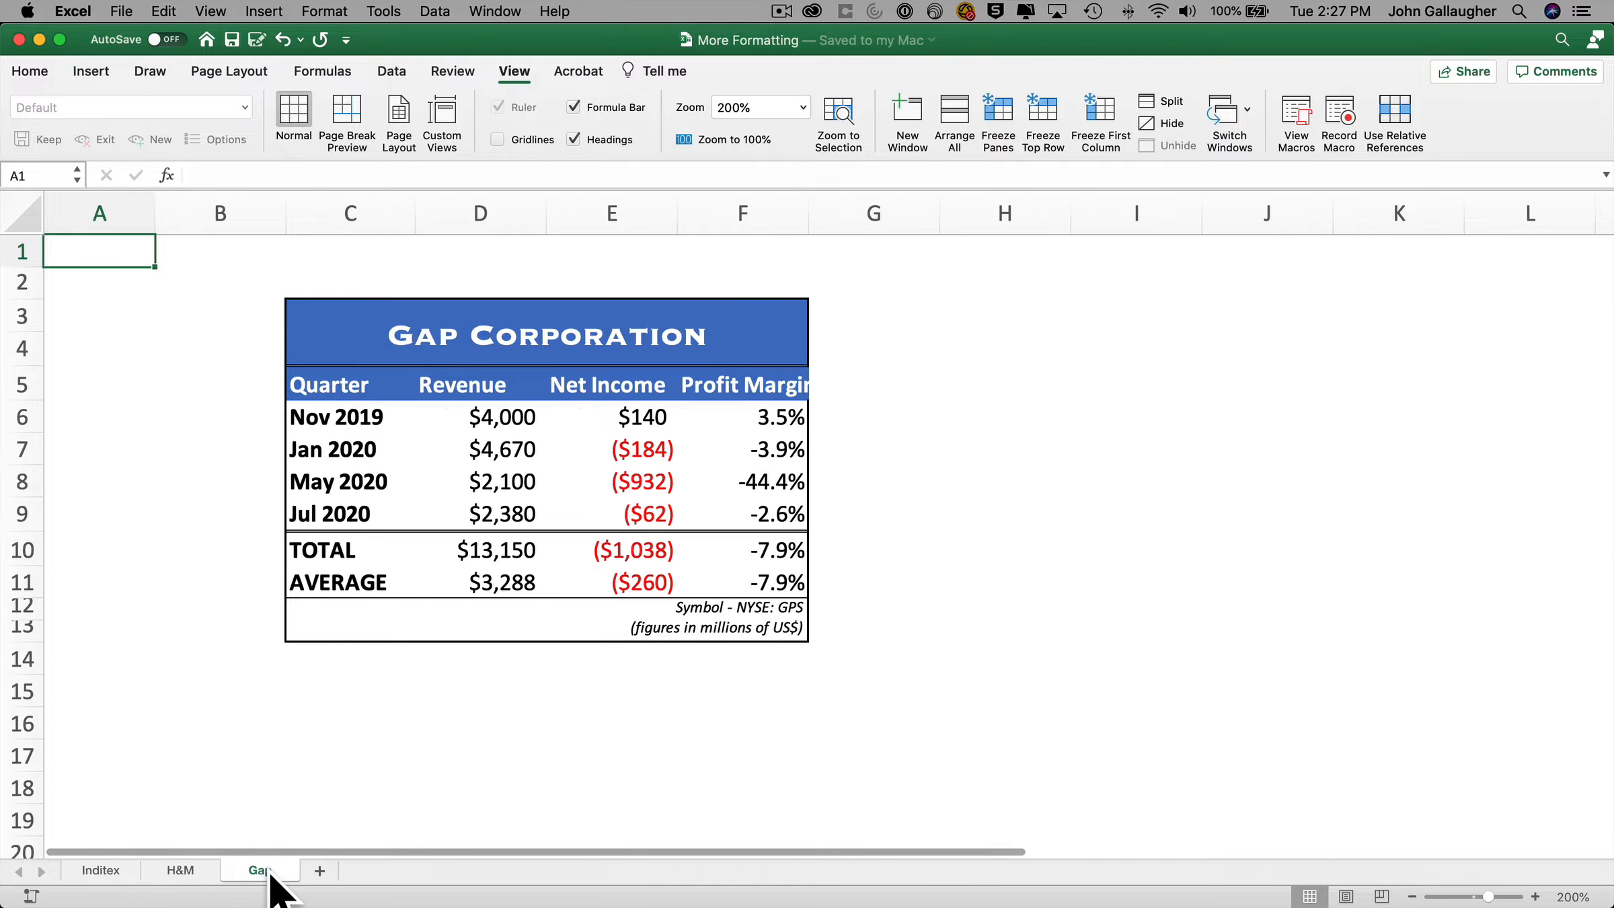
left_click(107, 875)
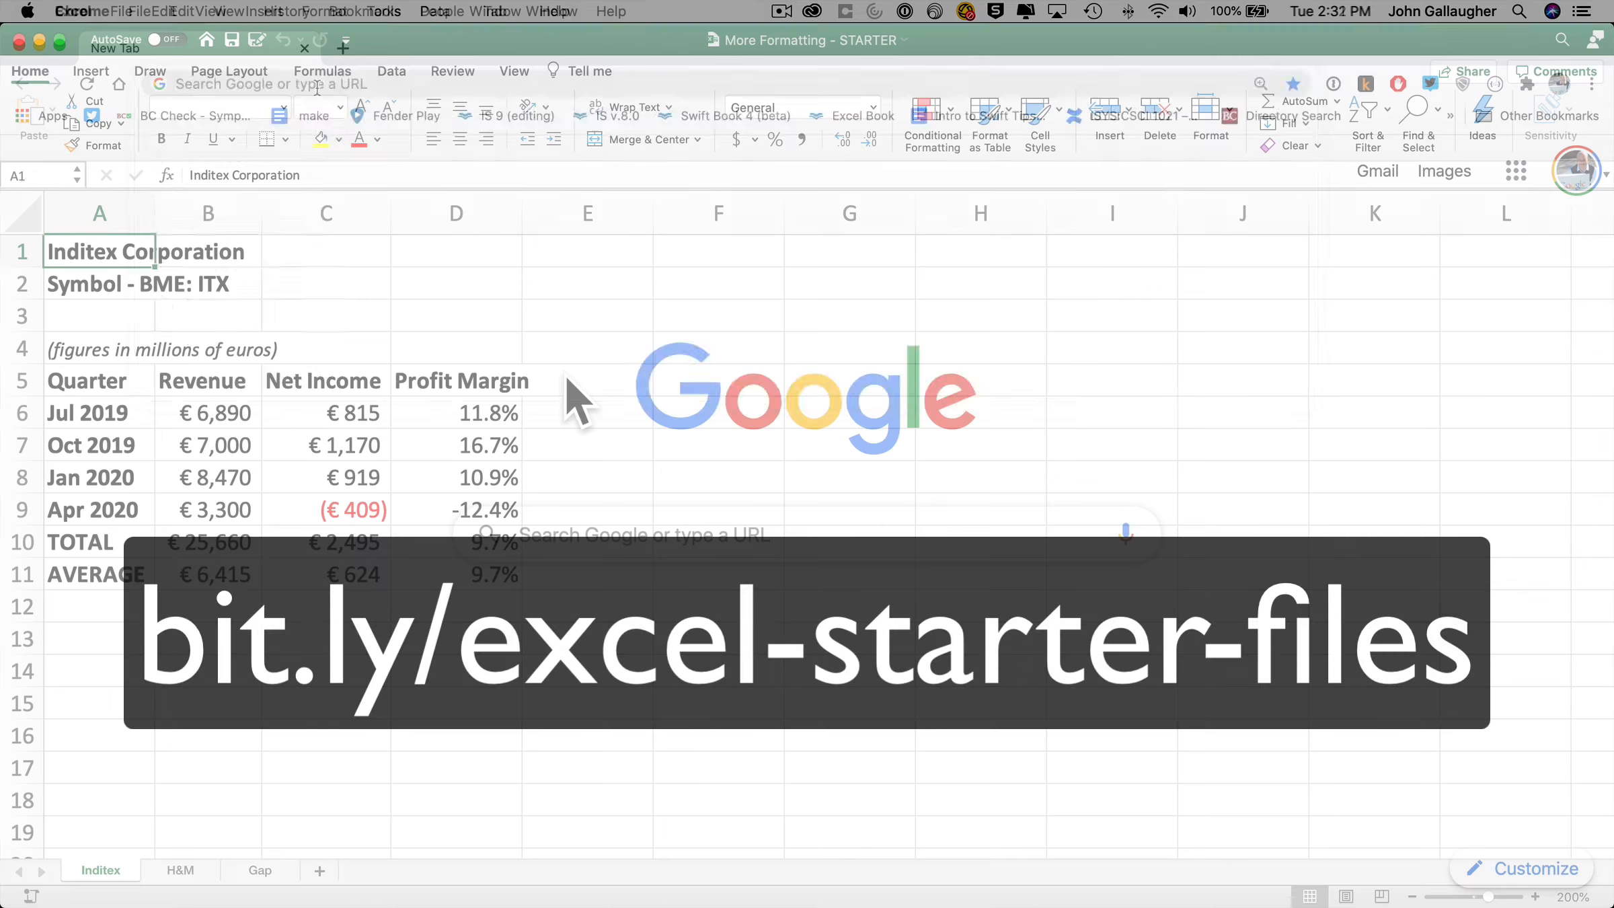
Load the Excel Starter Files folder from the bit.ly/excel link
left_click(318, 87)
type("bit.ly/excel-starter-files")
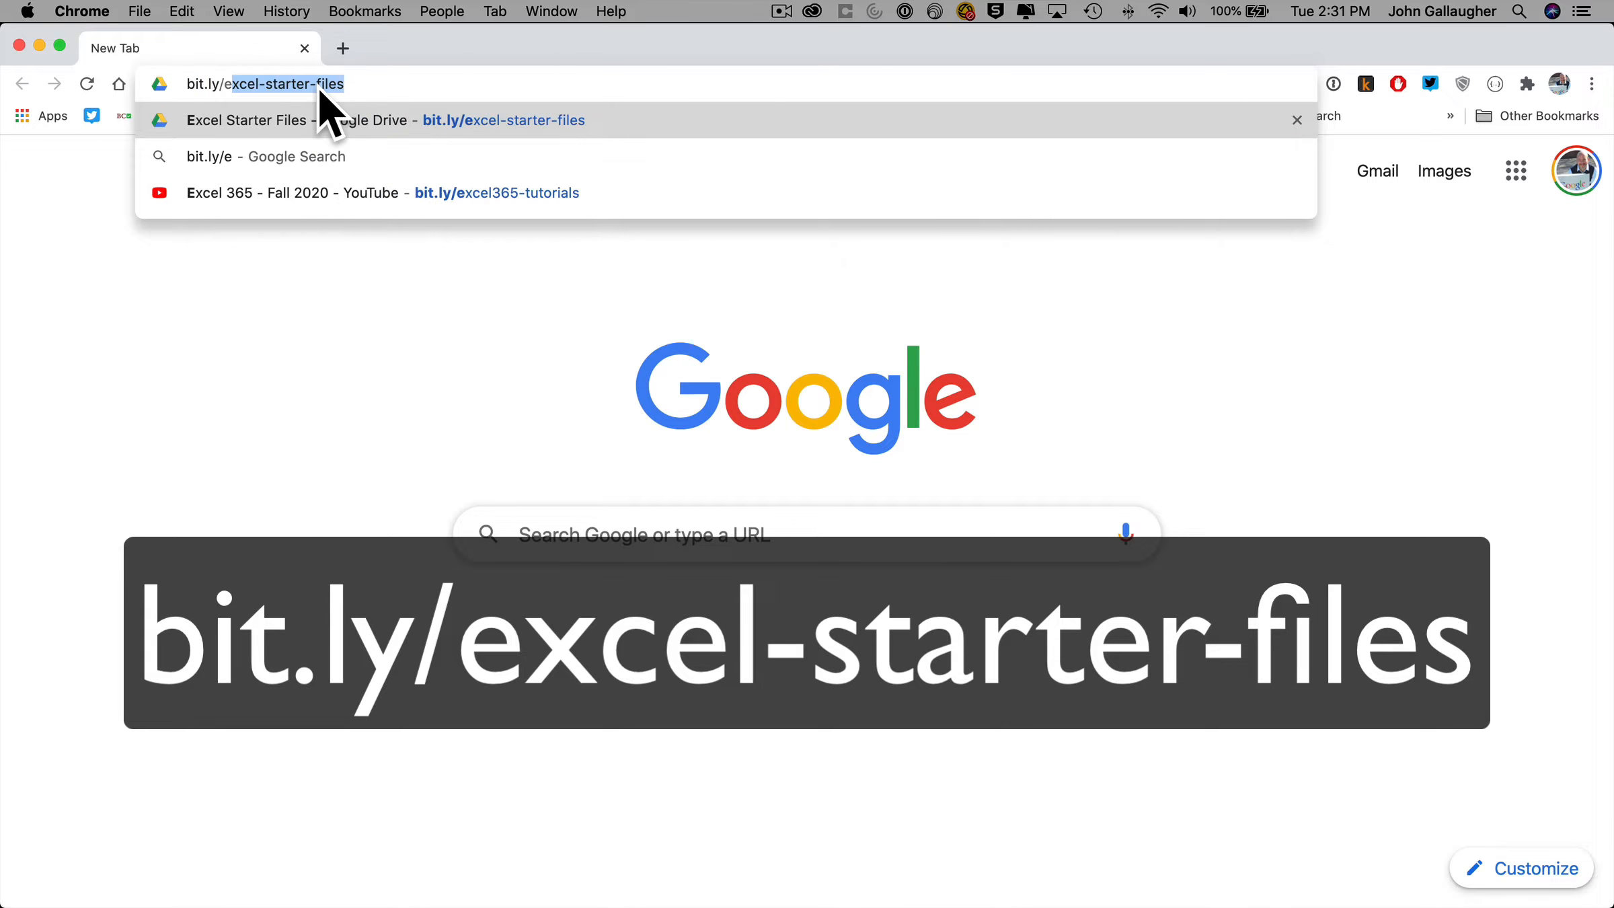
key("Return")
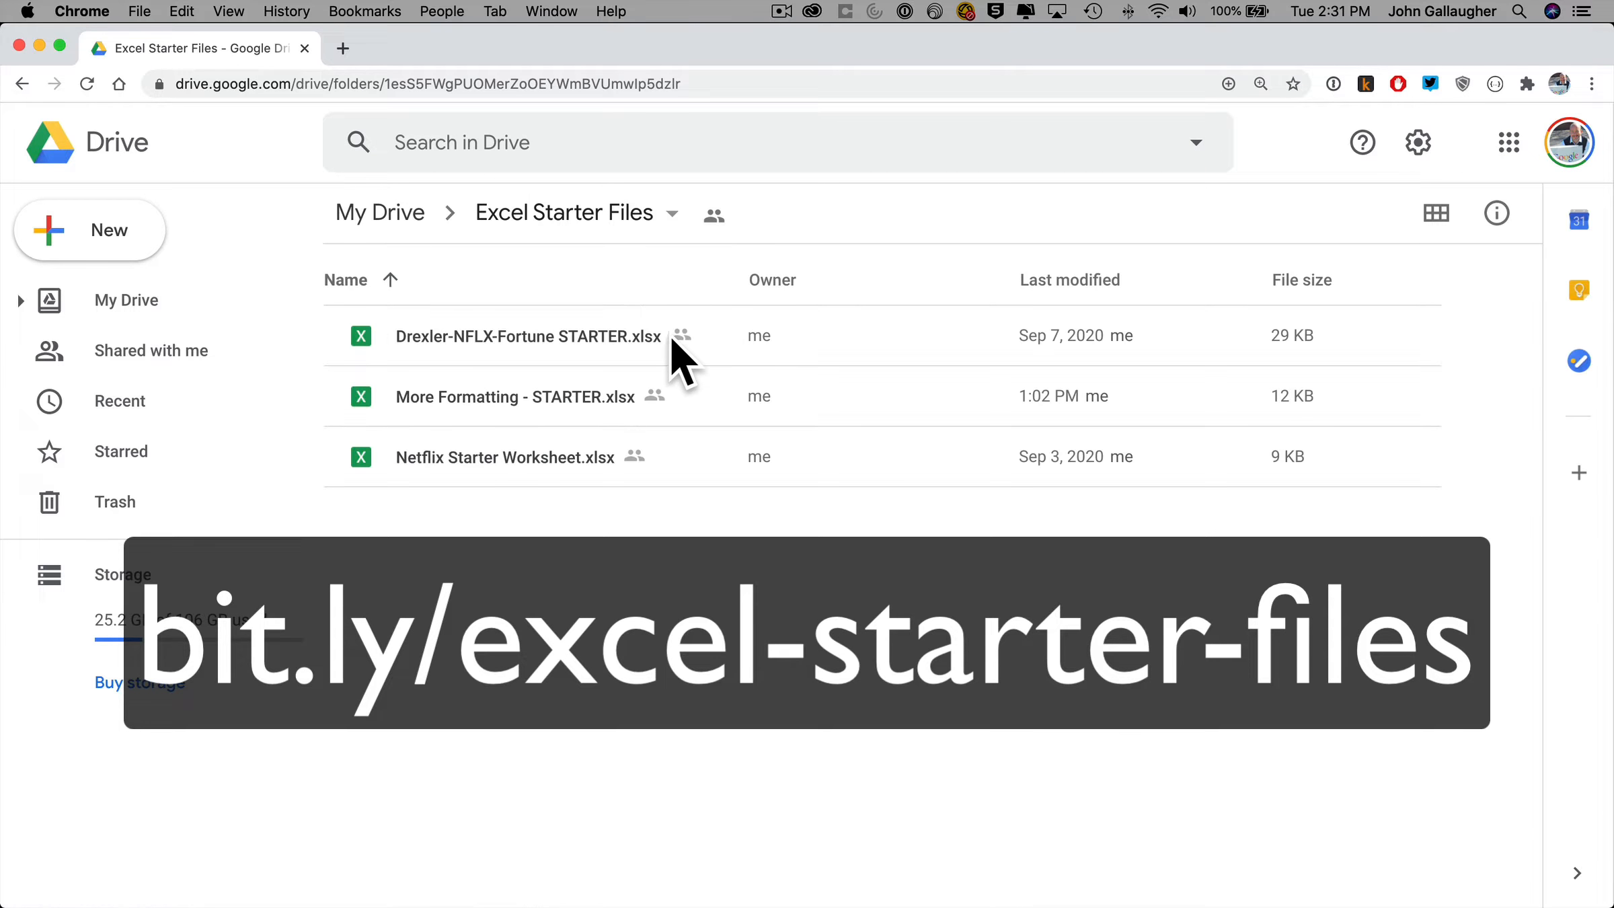
Download More Formatting - STARTER.xlsx into Desktop > Excel Book Exercises
left_click(583, 394)
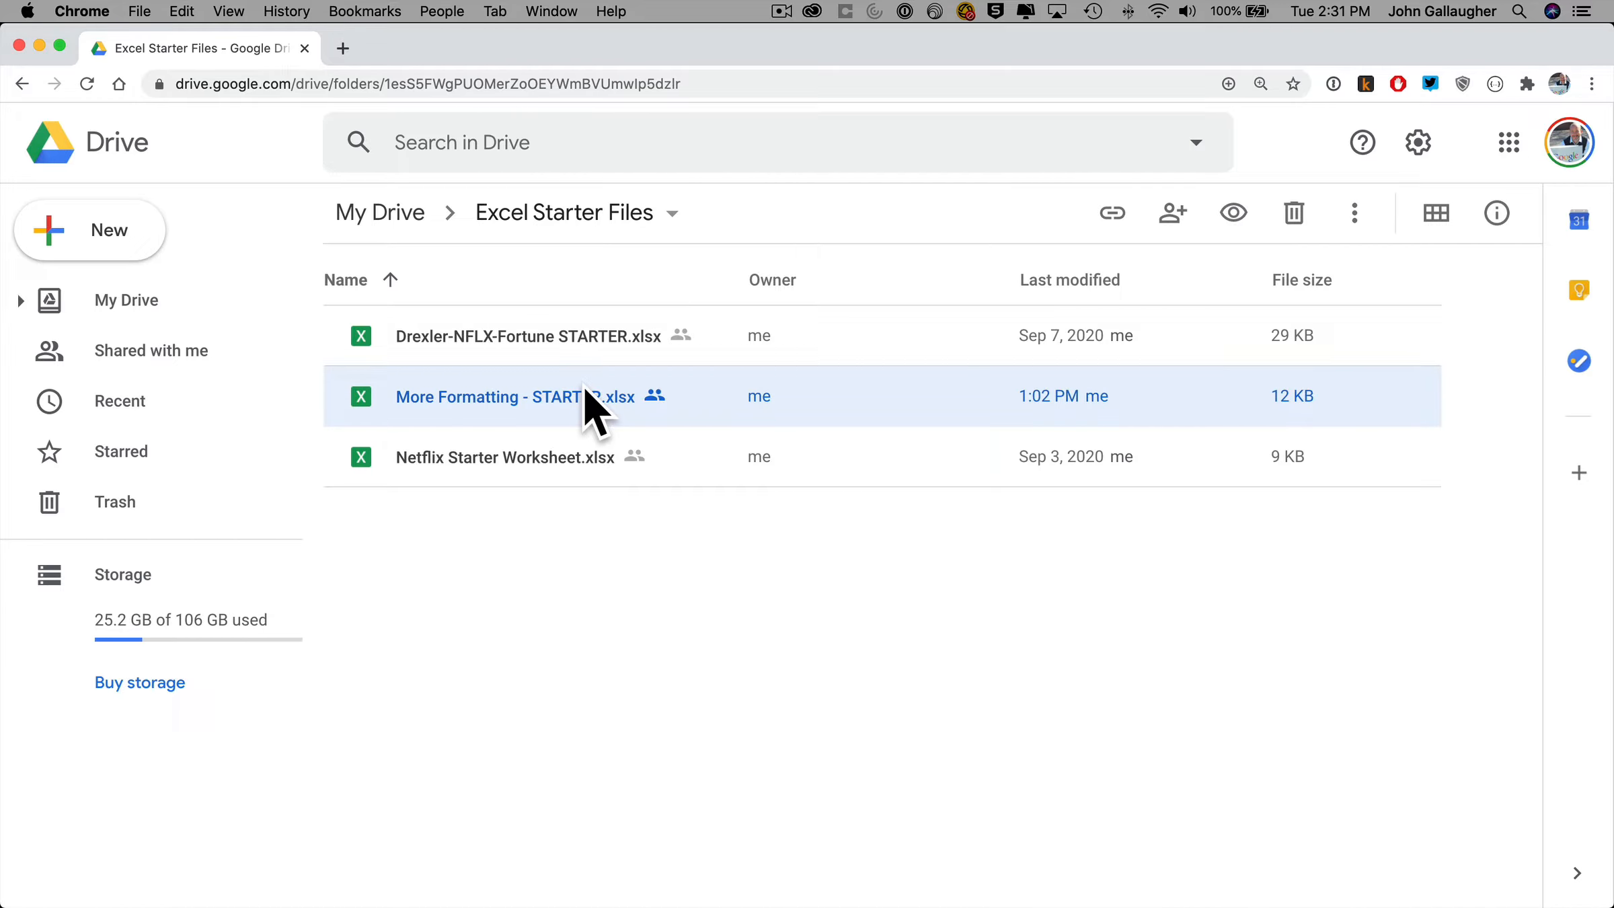
right_click(585, 397)
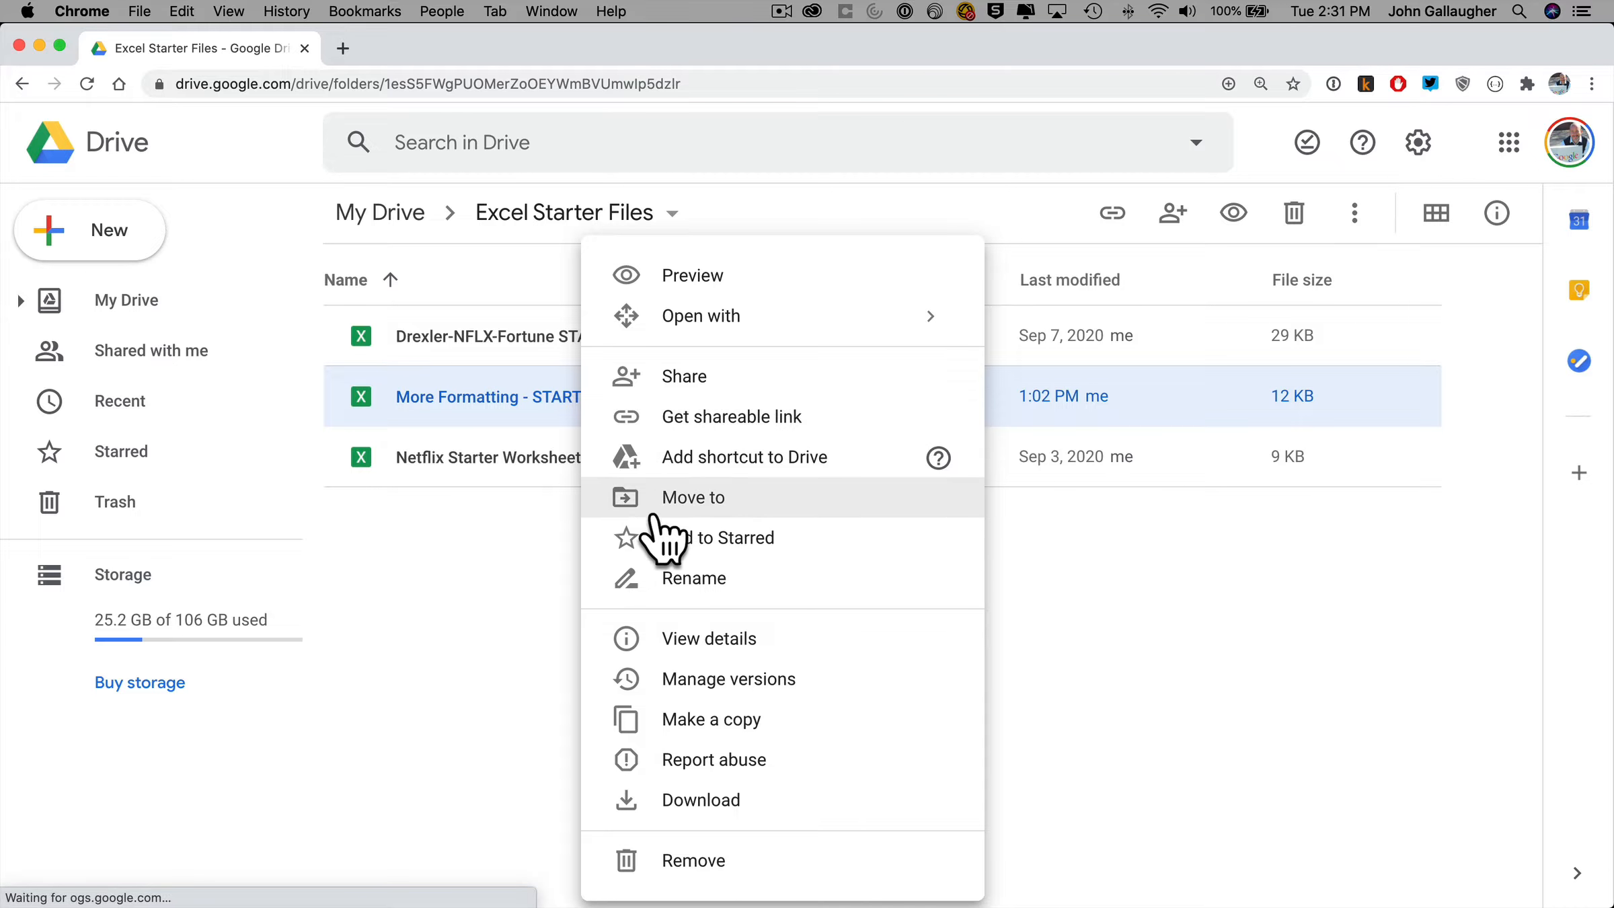
left_click(729, 799)
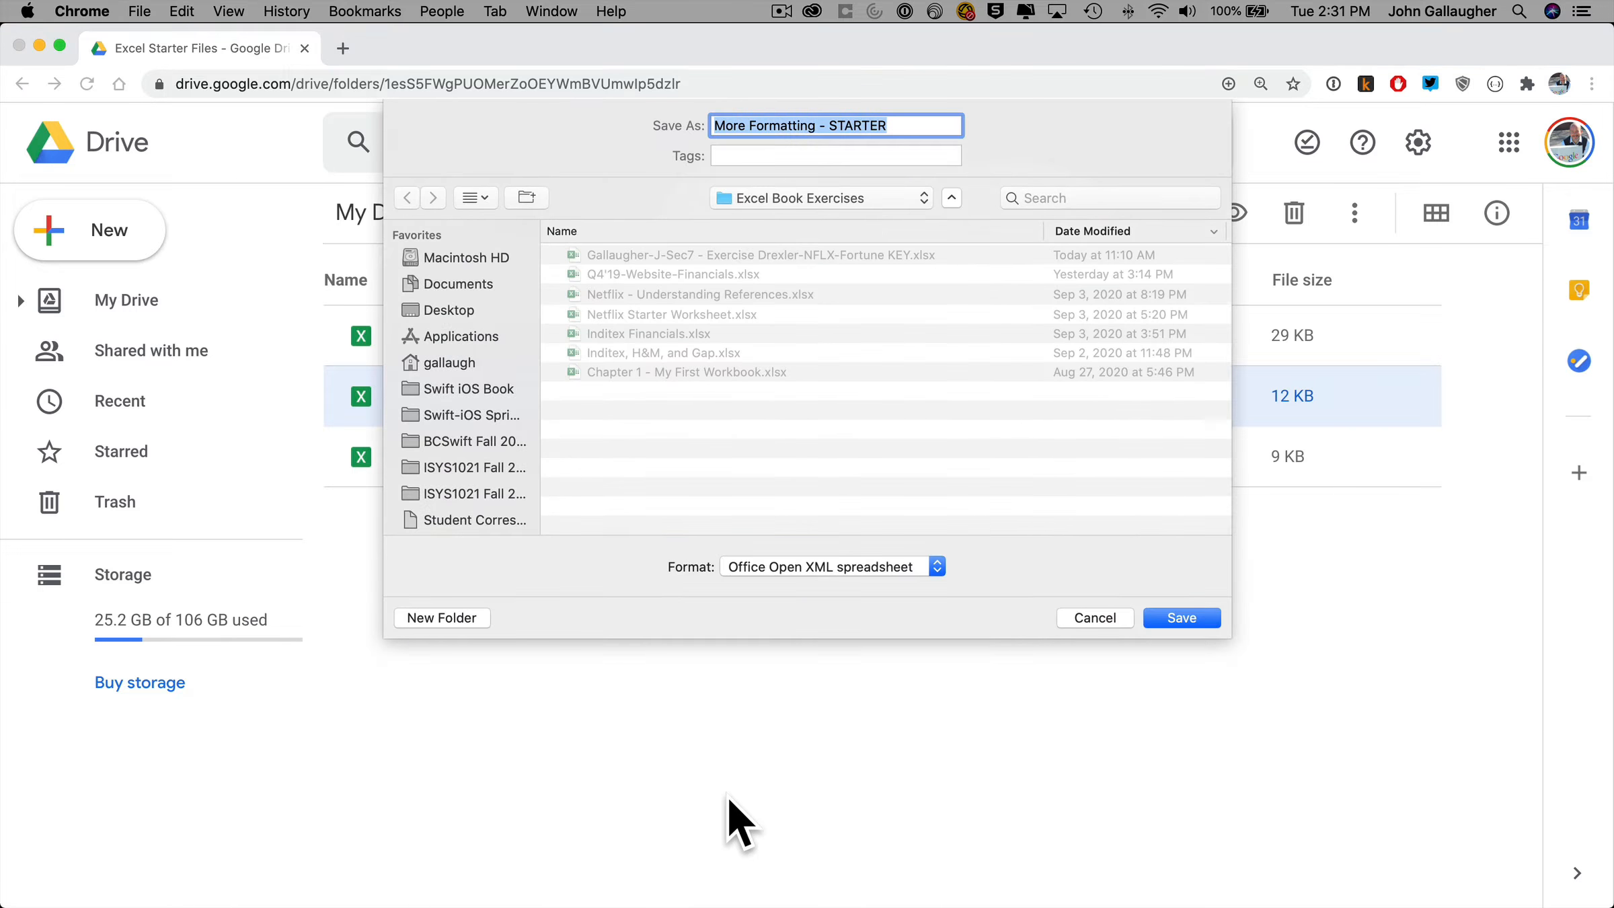
left_click(815, 197)
left_click(814, 219)
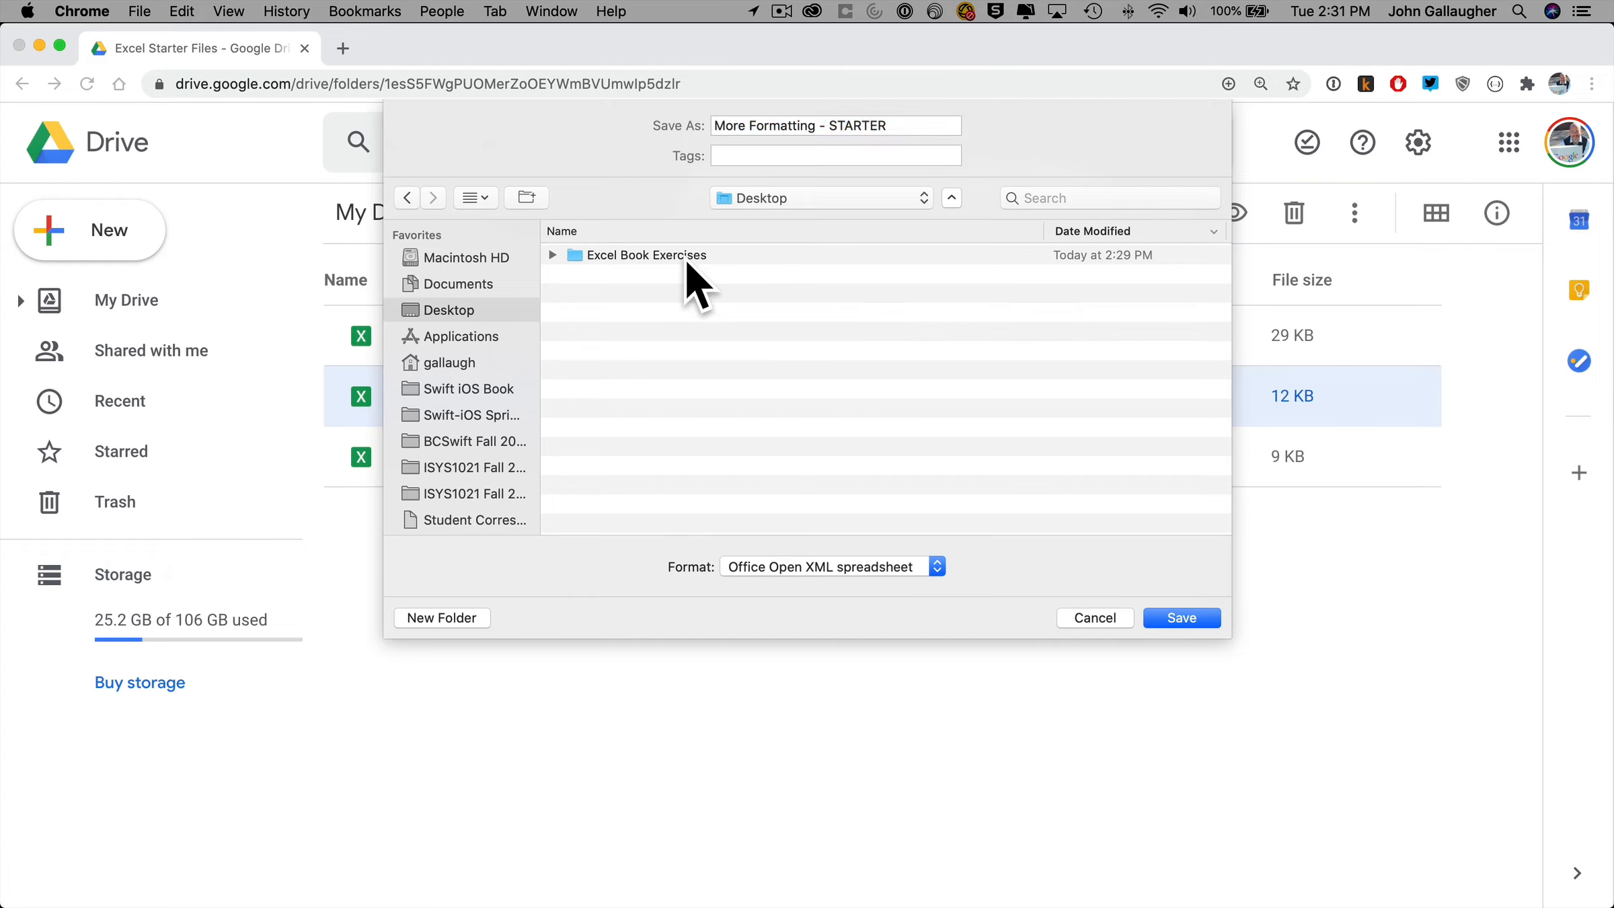
double_click(680, 256)
left_click(1200, 618)
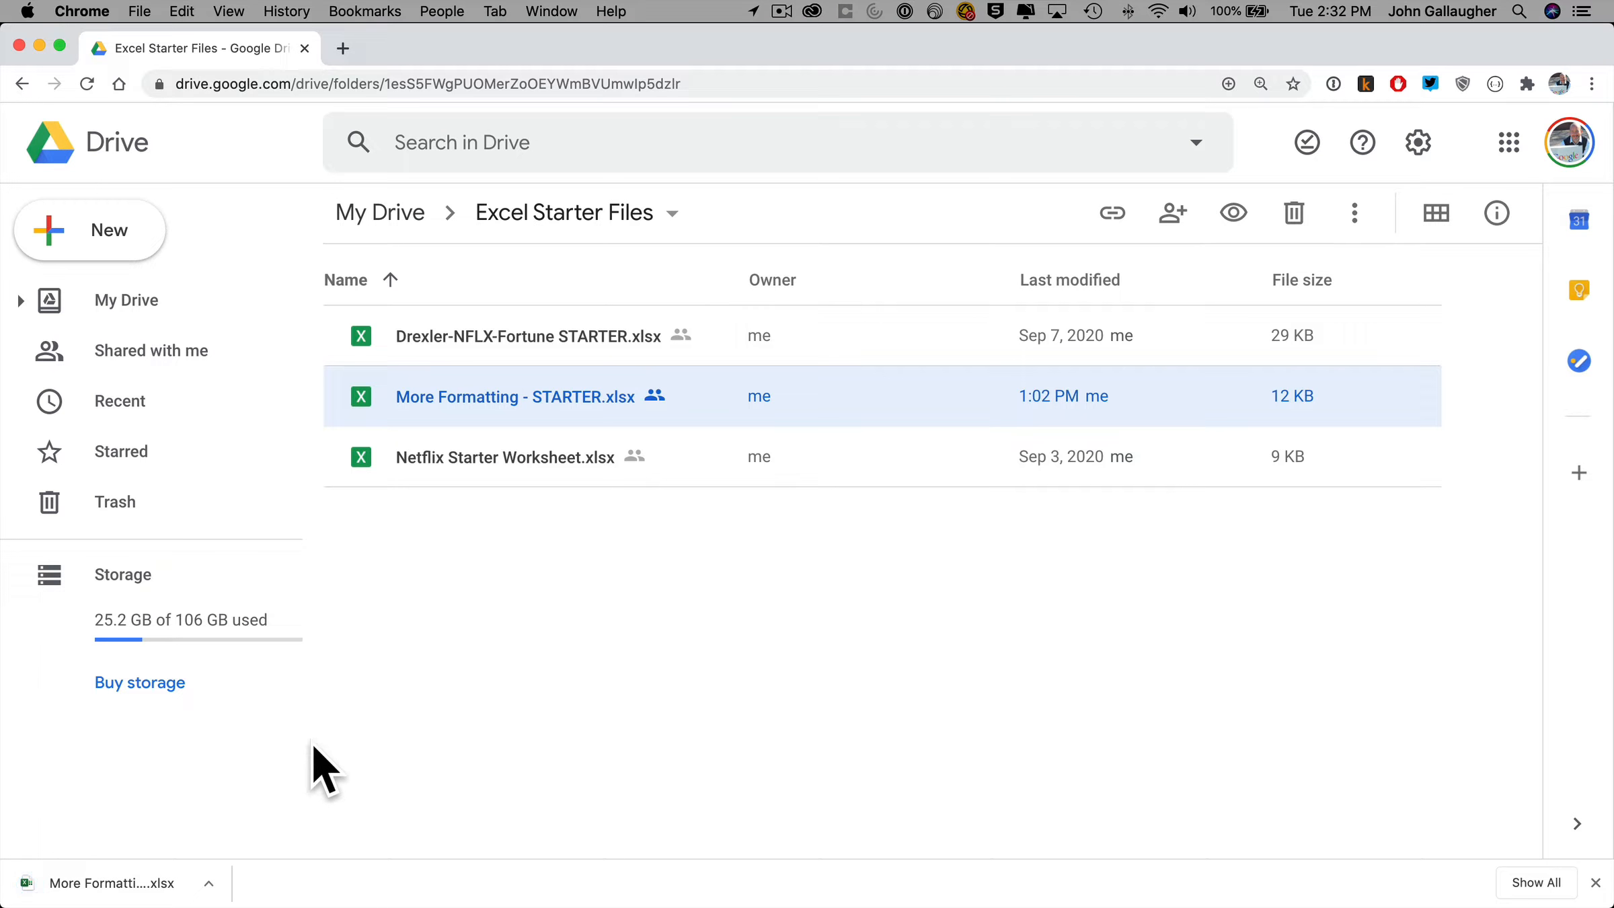
Open the downloaded starter workbook and check its H&M, Gap and Inditex sheets
left_click(101, 884)
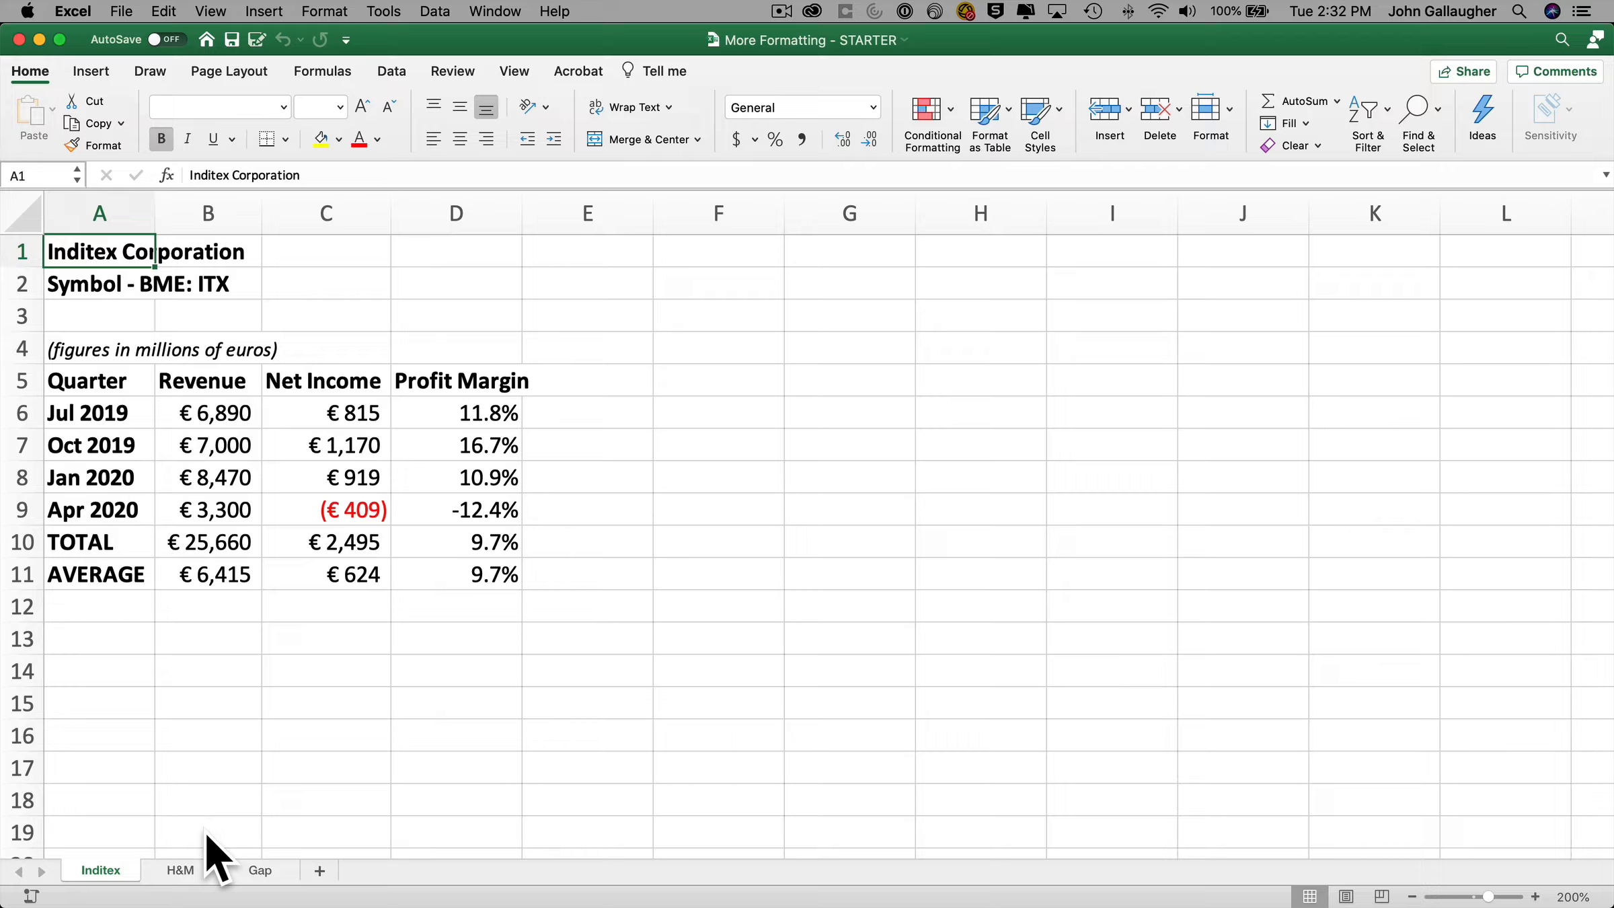
left_click(188, 869)
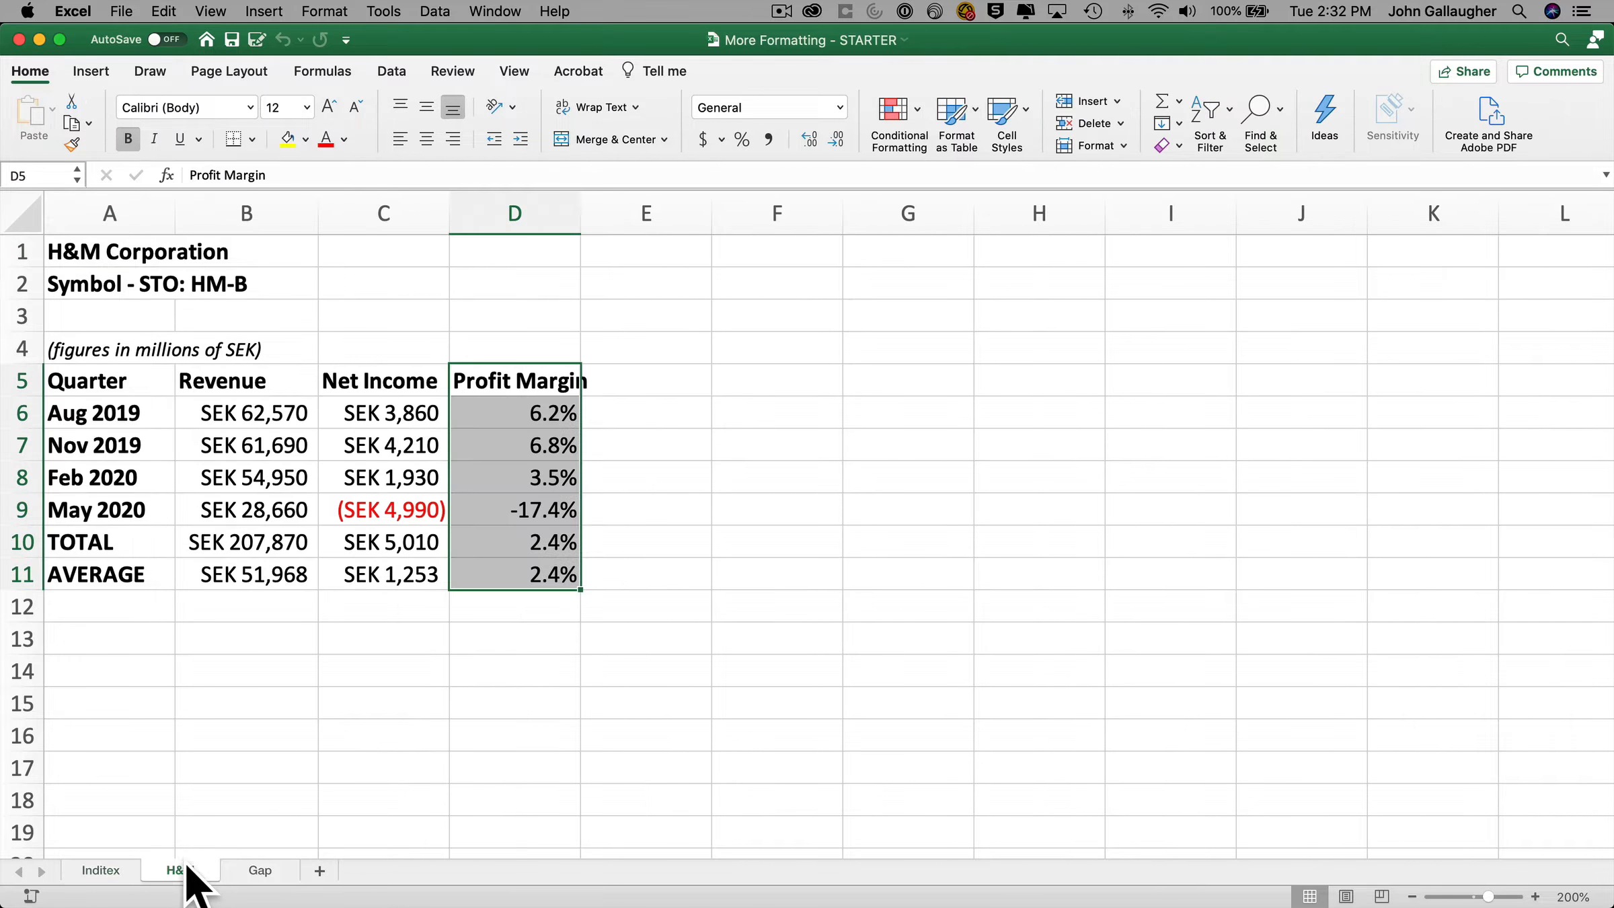
left_click(291, 874)
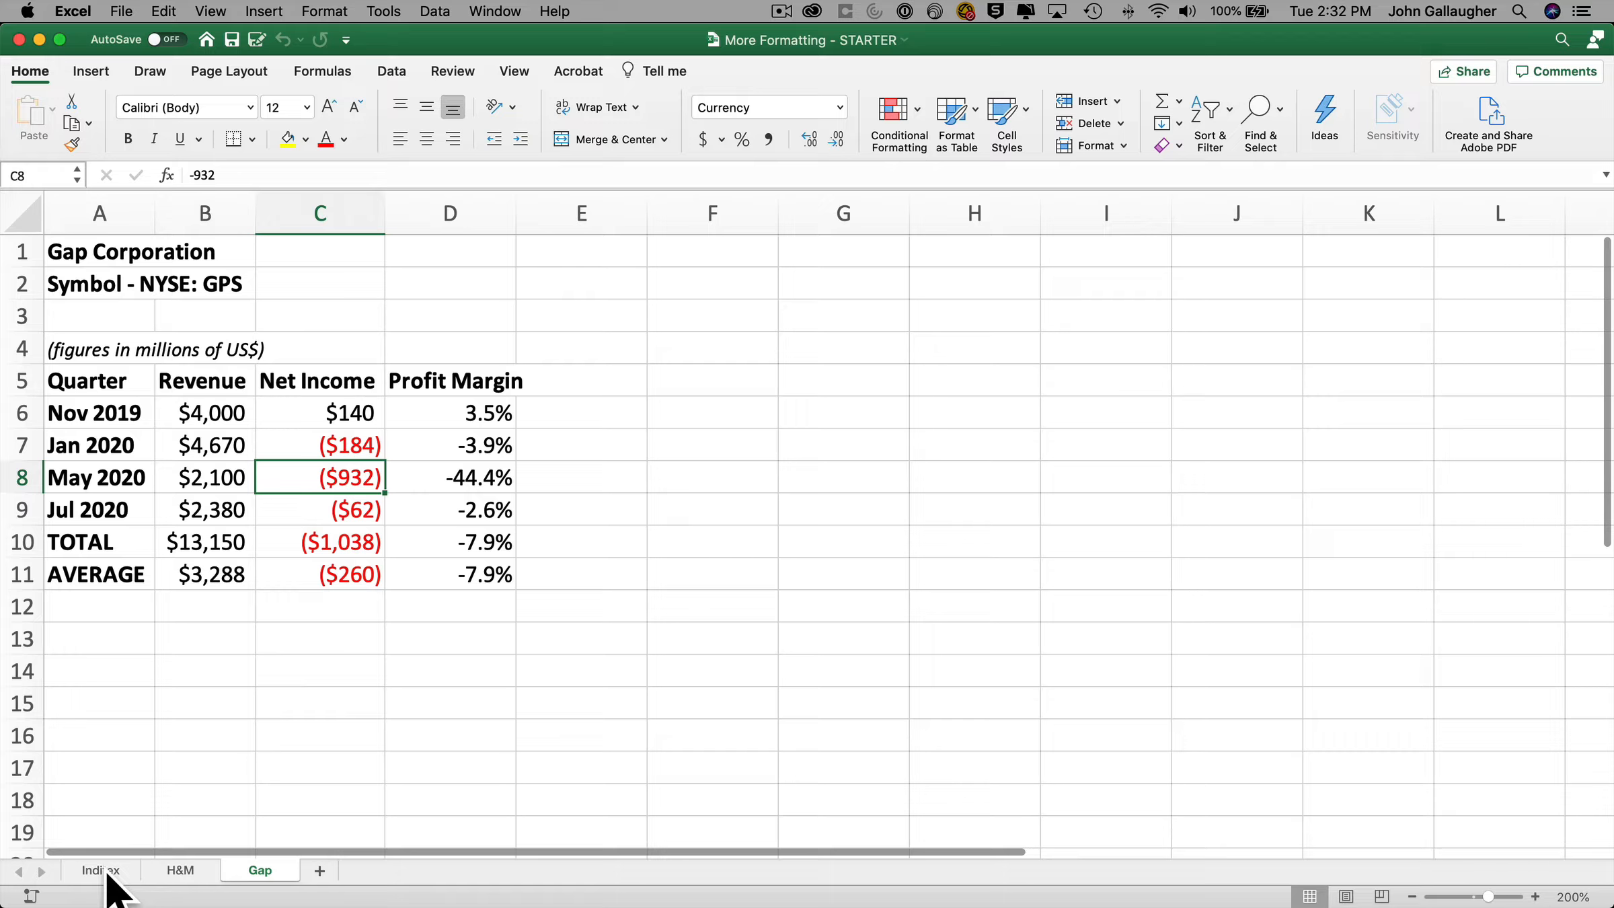
left_click(110, 875)
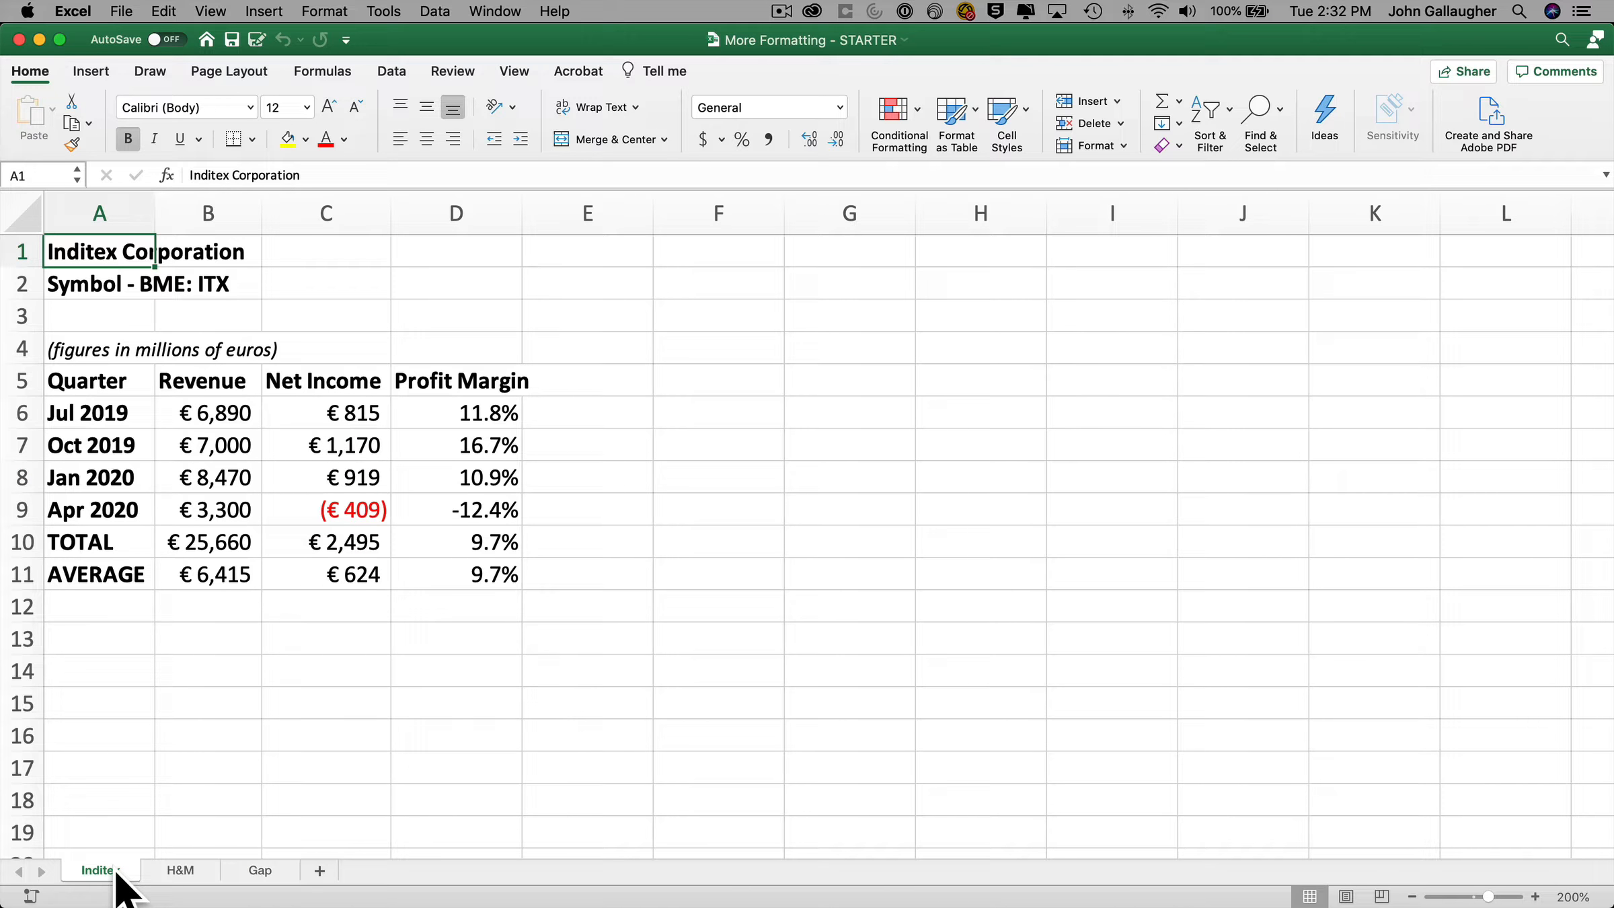
Save the workbook as More Formatting, dropping the ' - STARTER' suffix
left_click(121, 12)
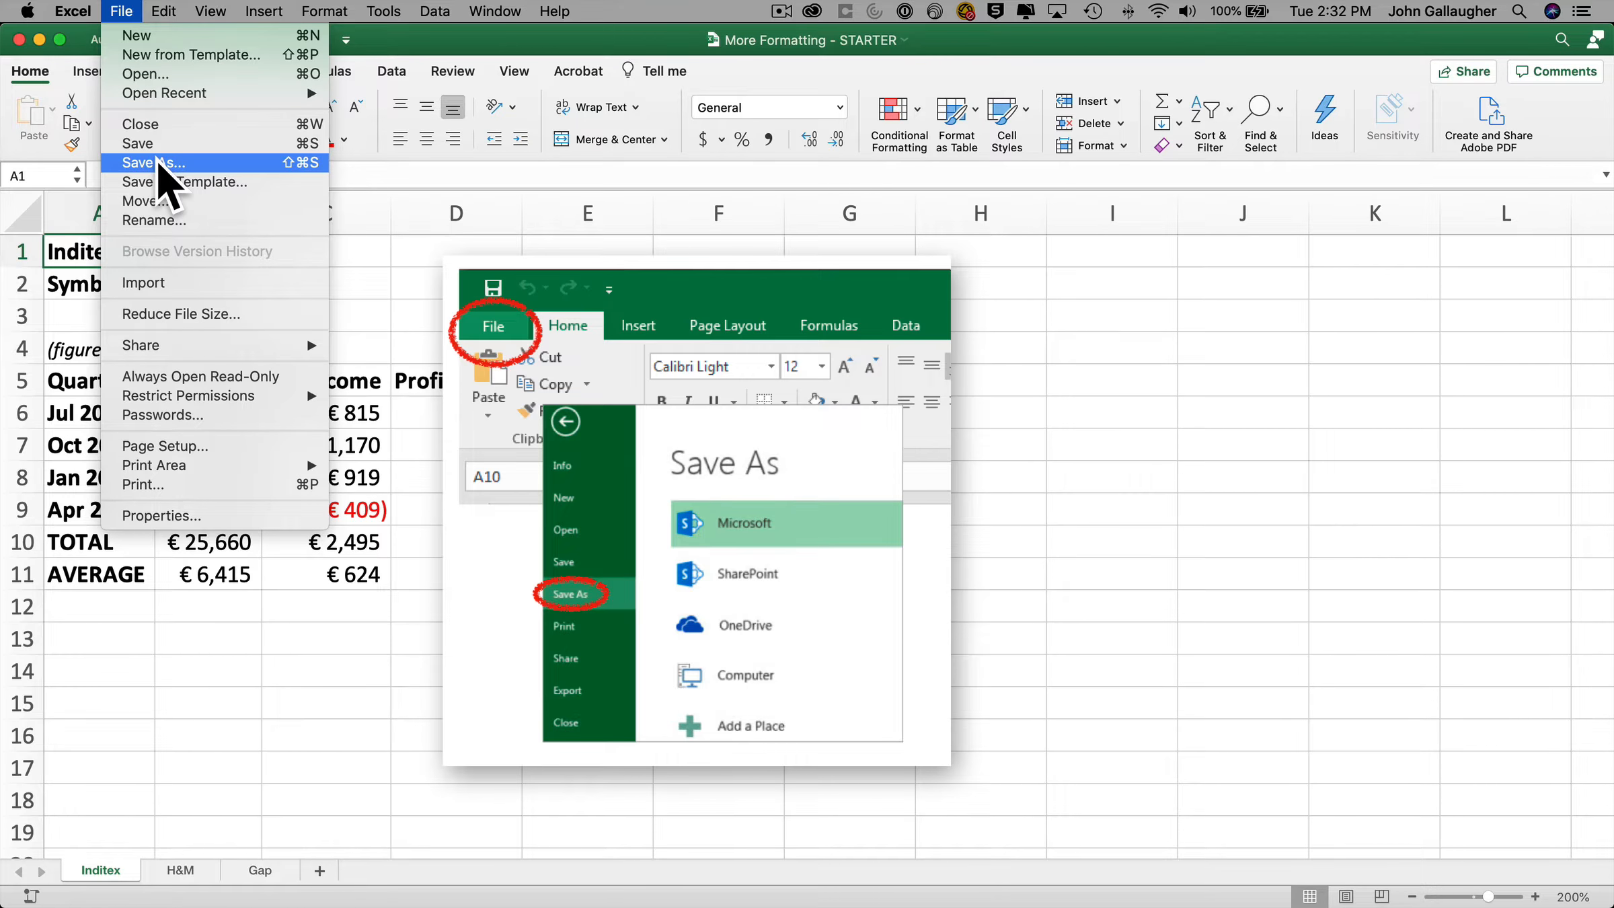
left_click(156, 162)
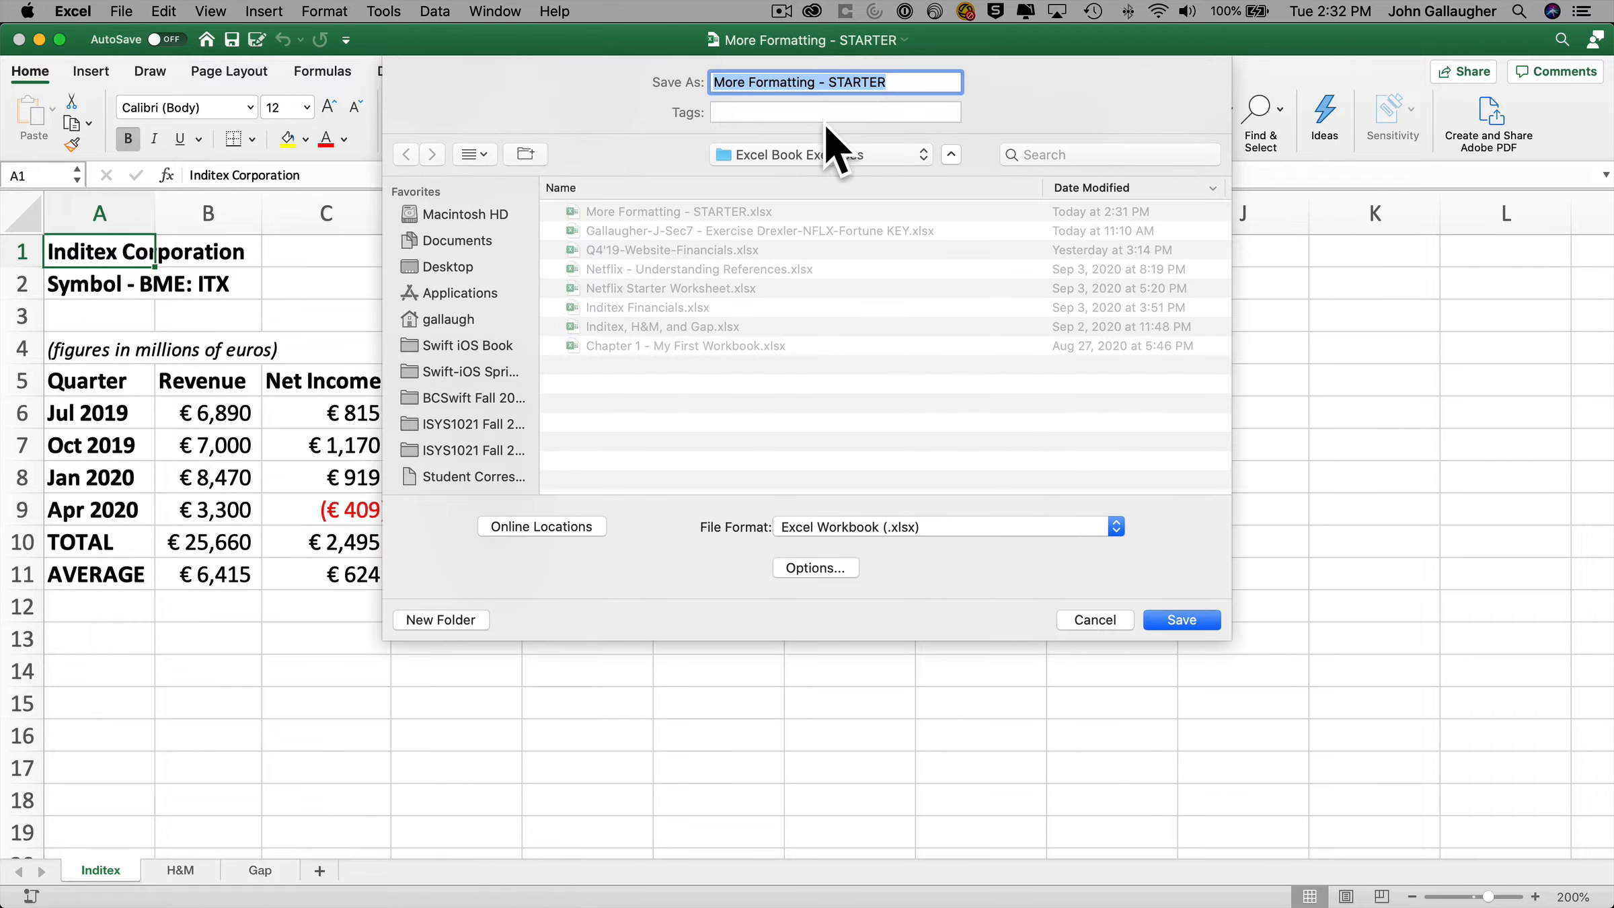
left_click_drag(901, 84, 816, 83)
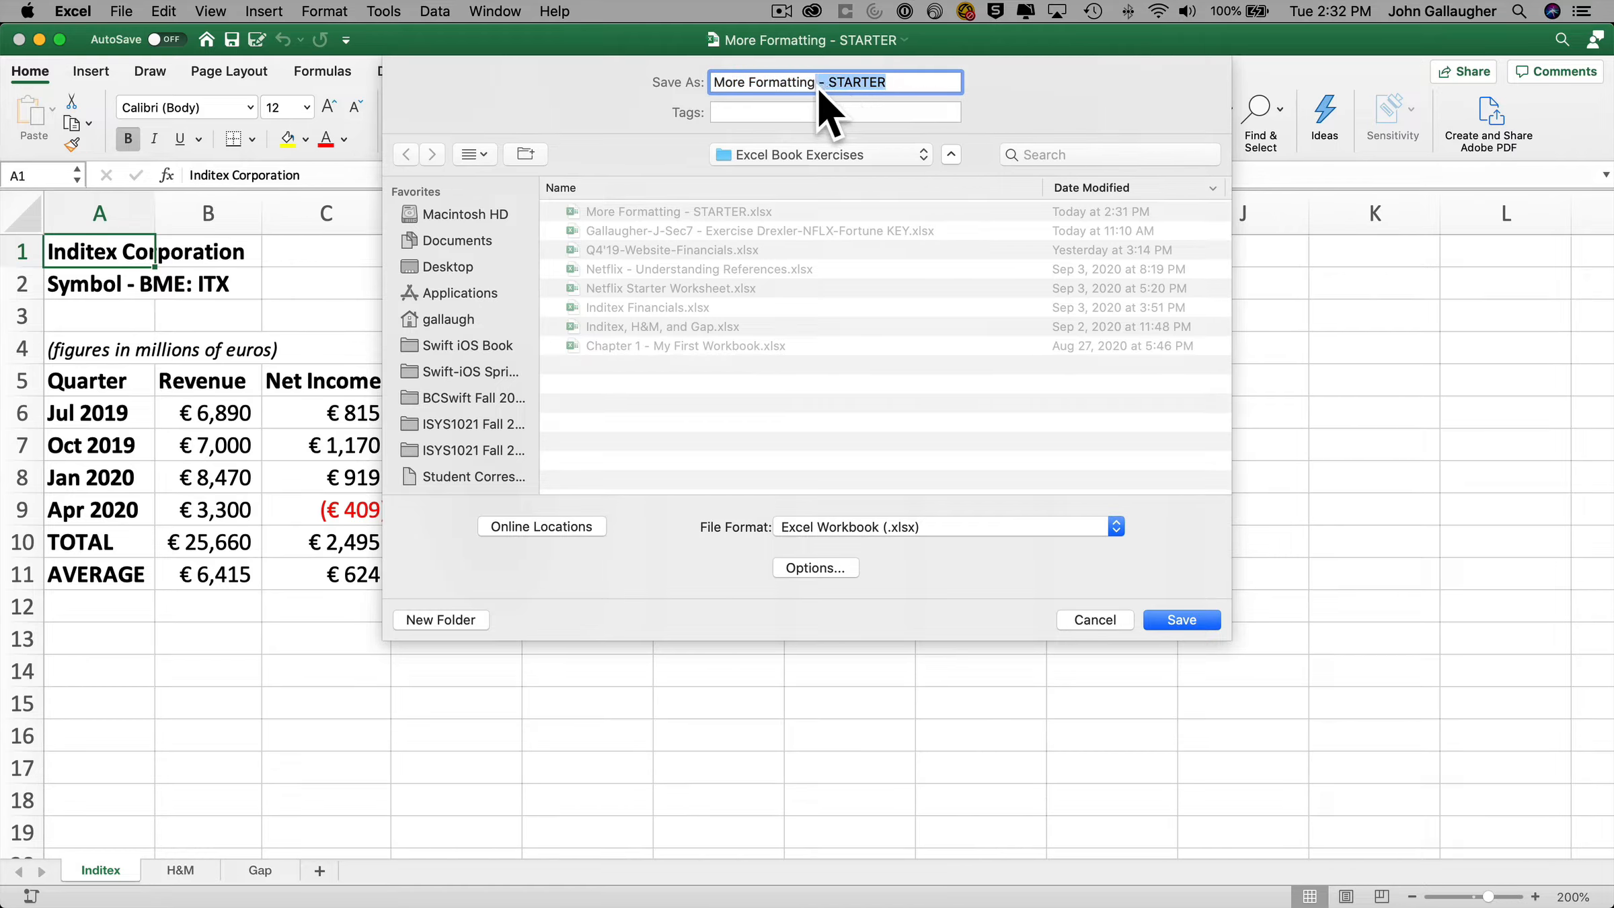
key("BackSpace")
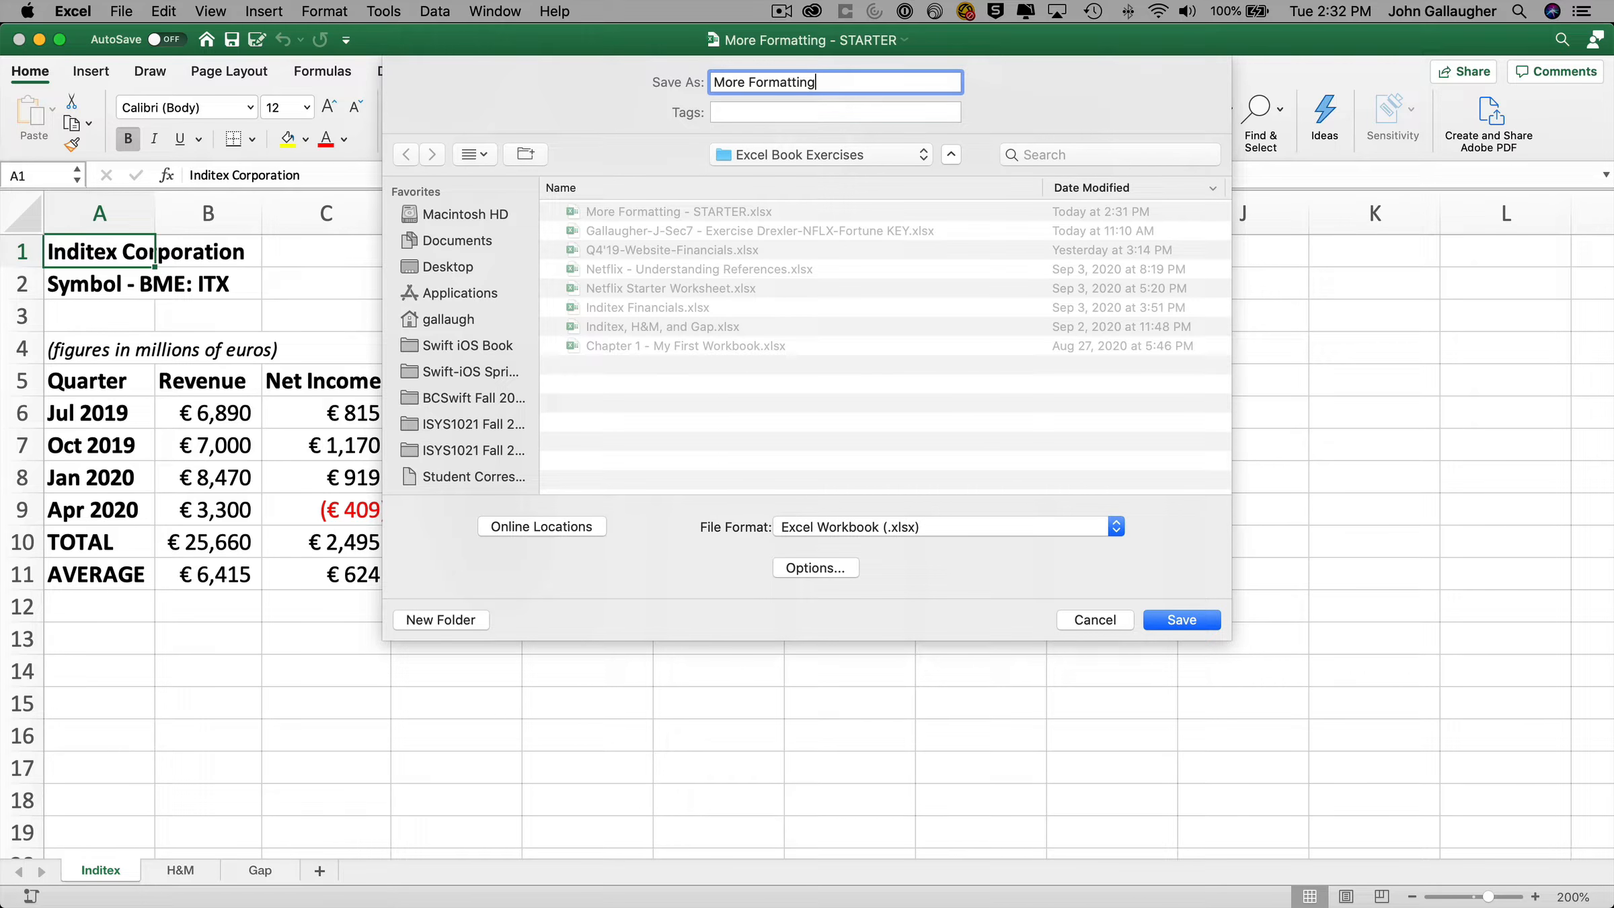
key("Return")
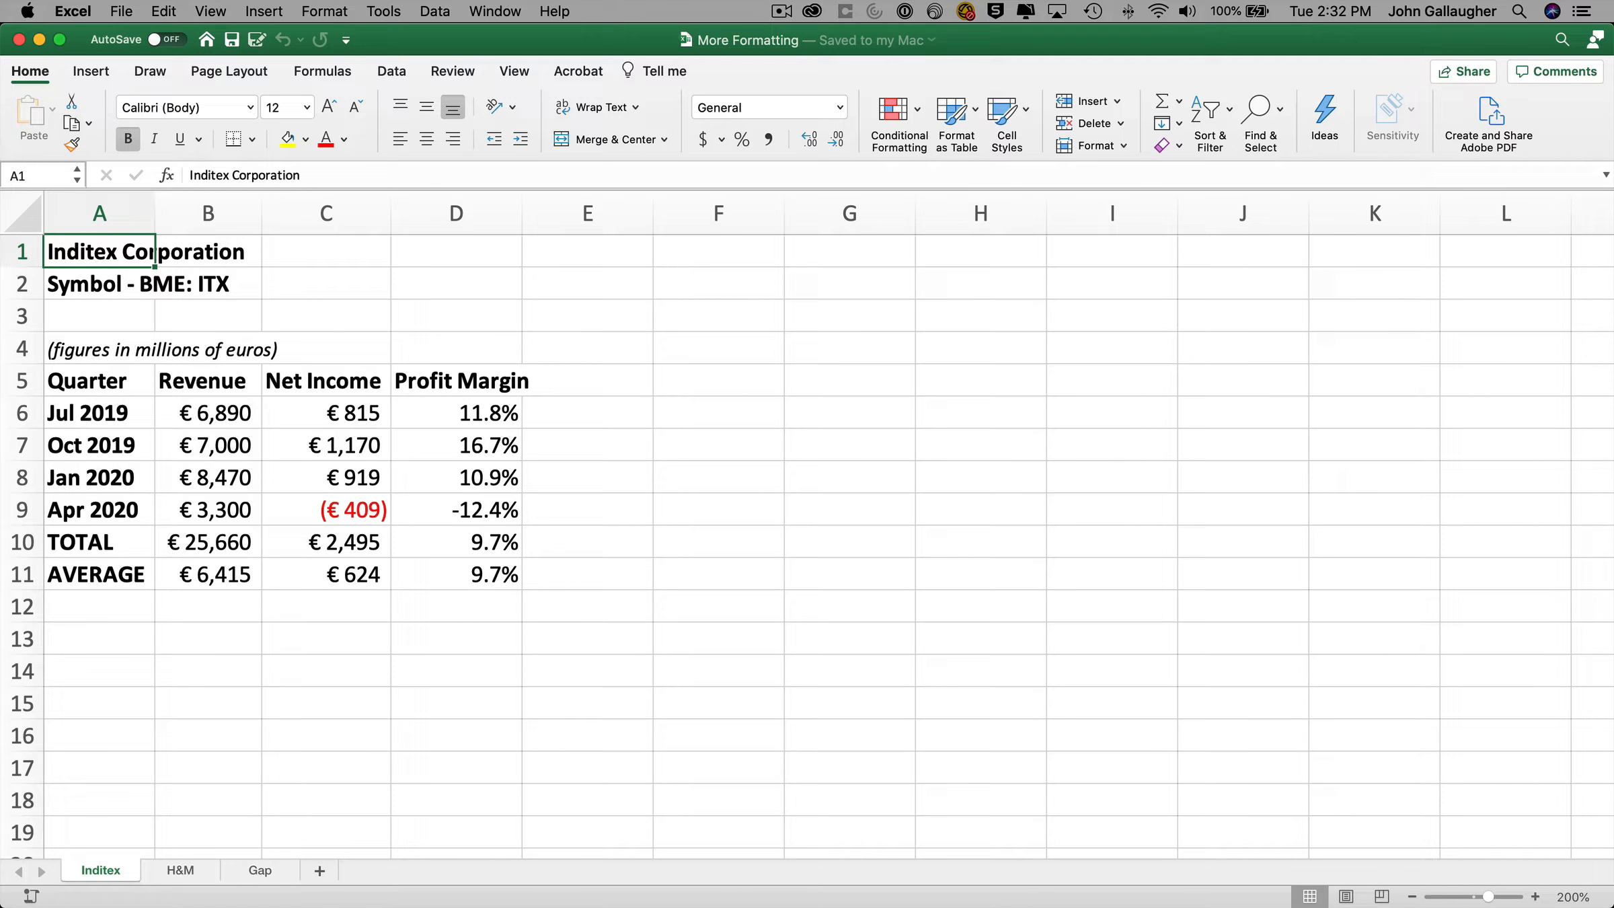
left_click(100, 284)
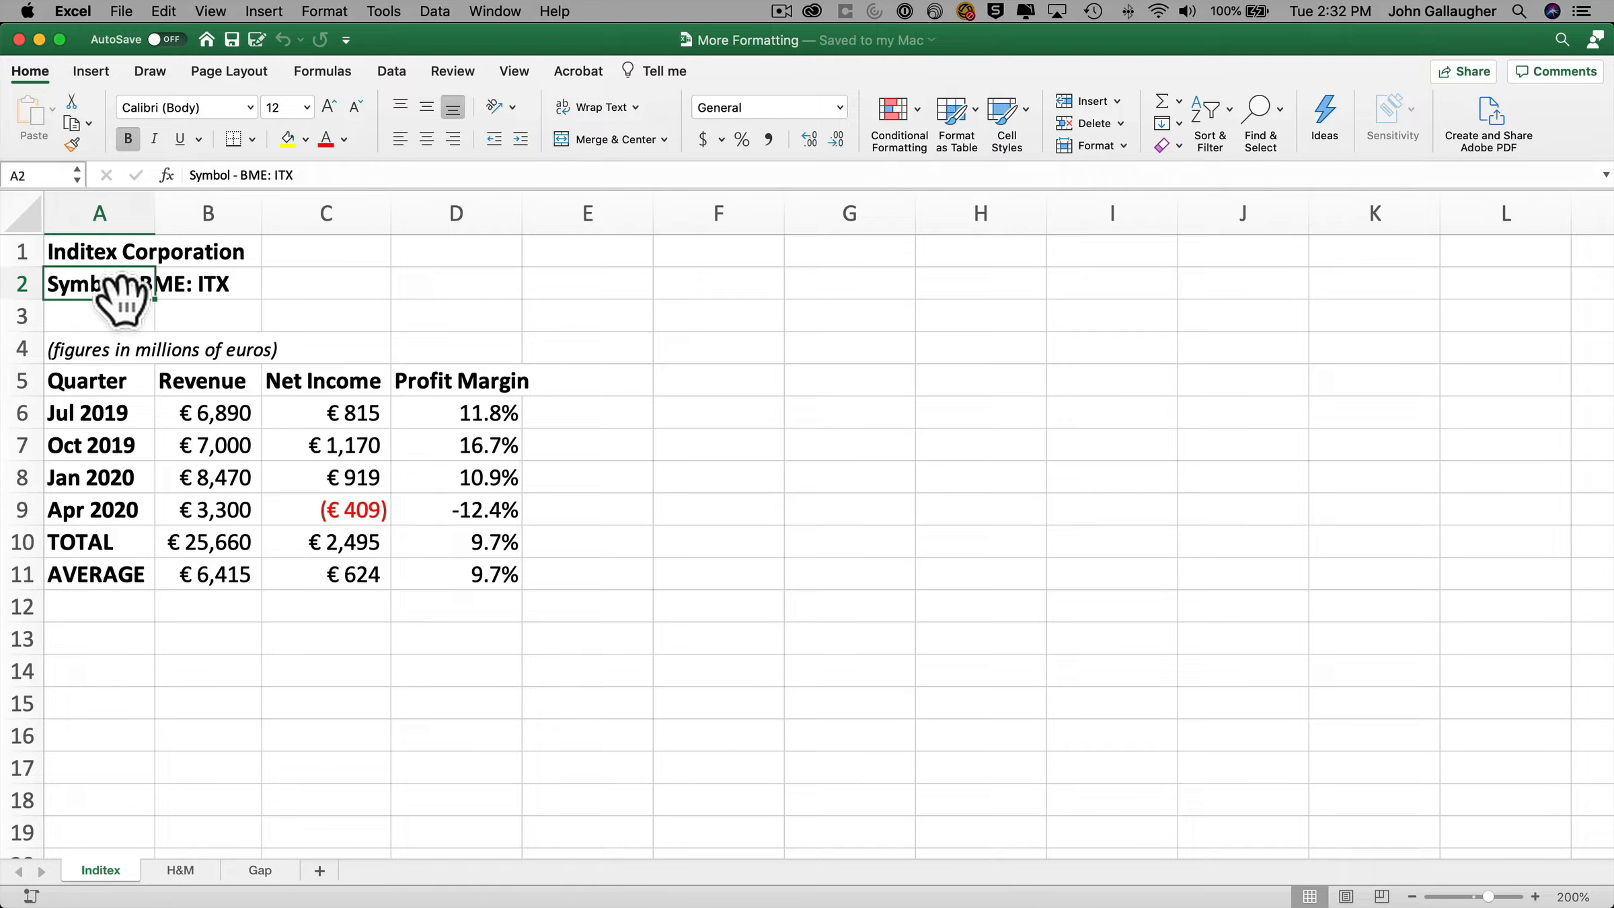
Move the symbol and figures notes below the Inditex table into A13:A14
left_click_drag(121, 296, 122, 323)
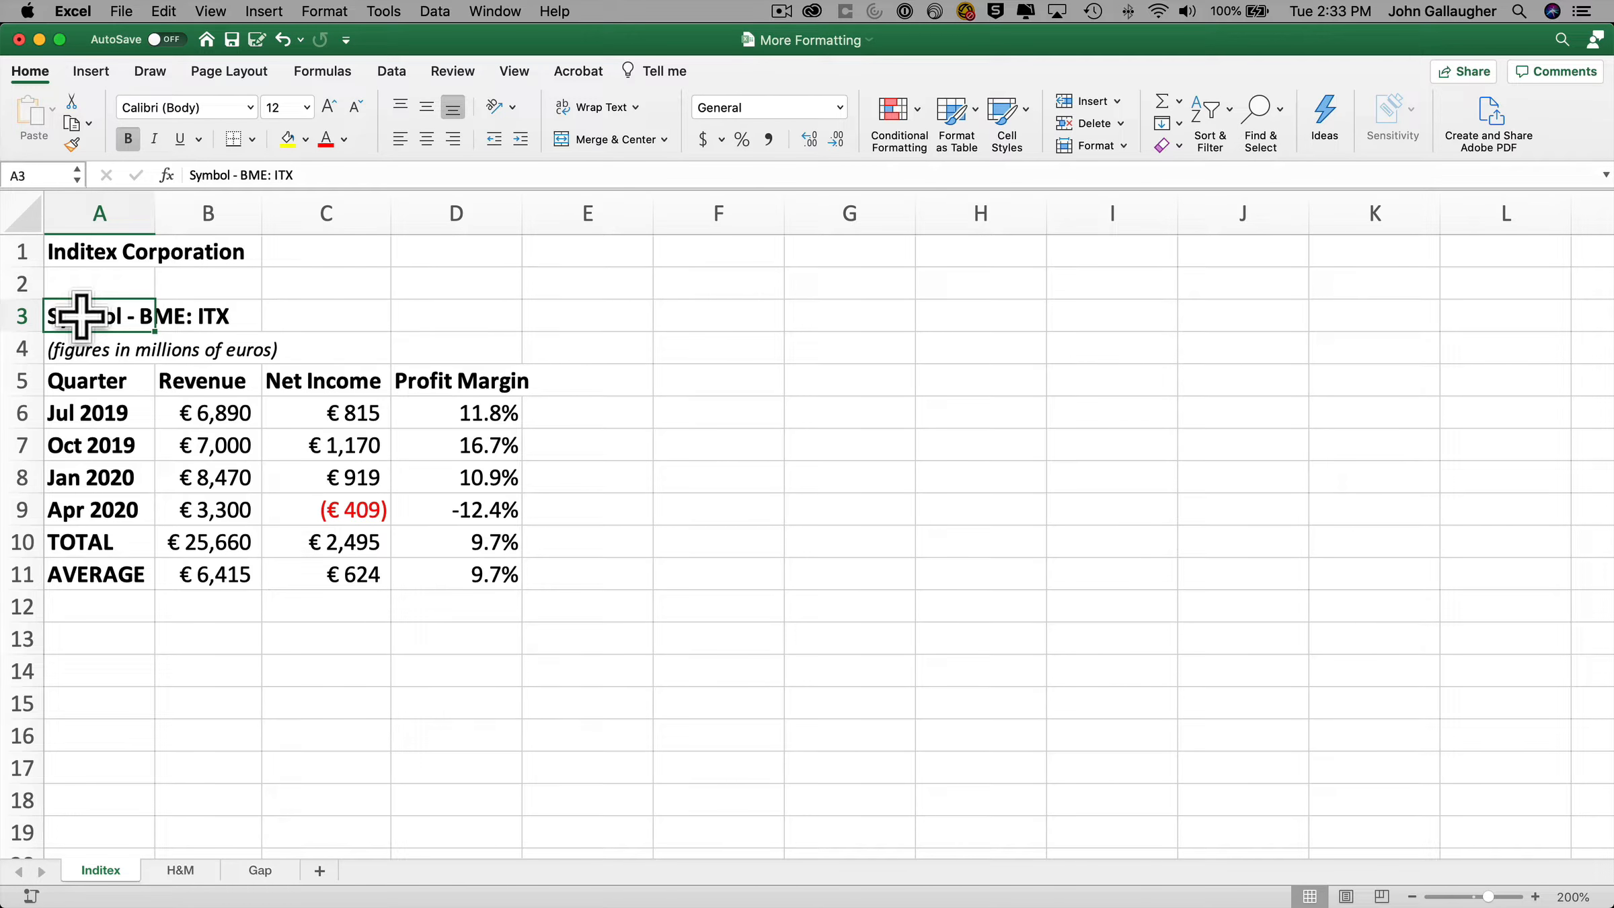
left_click_drag(81, 315, 84, 344)
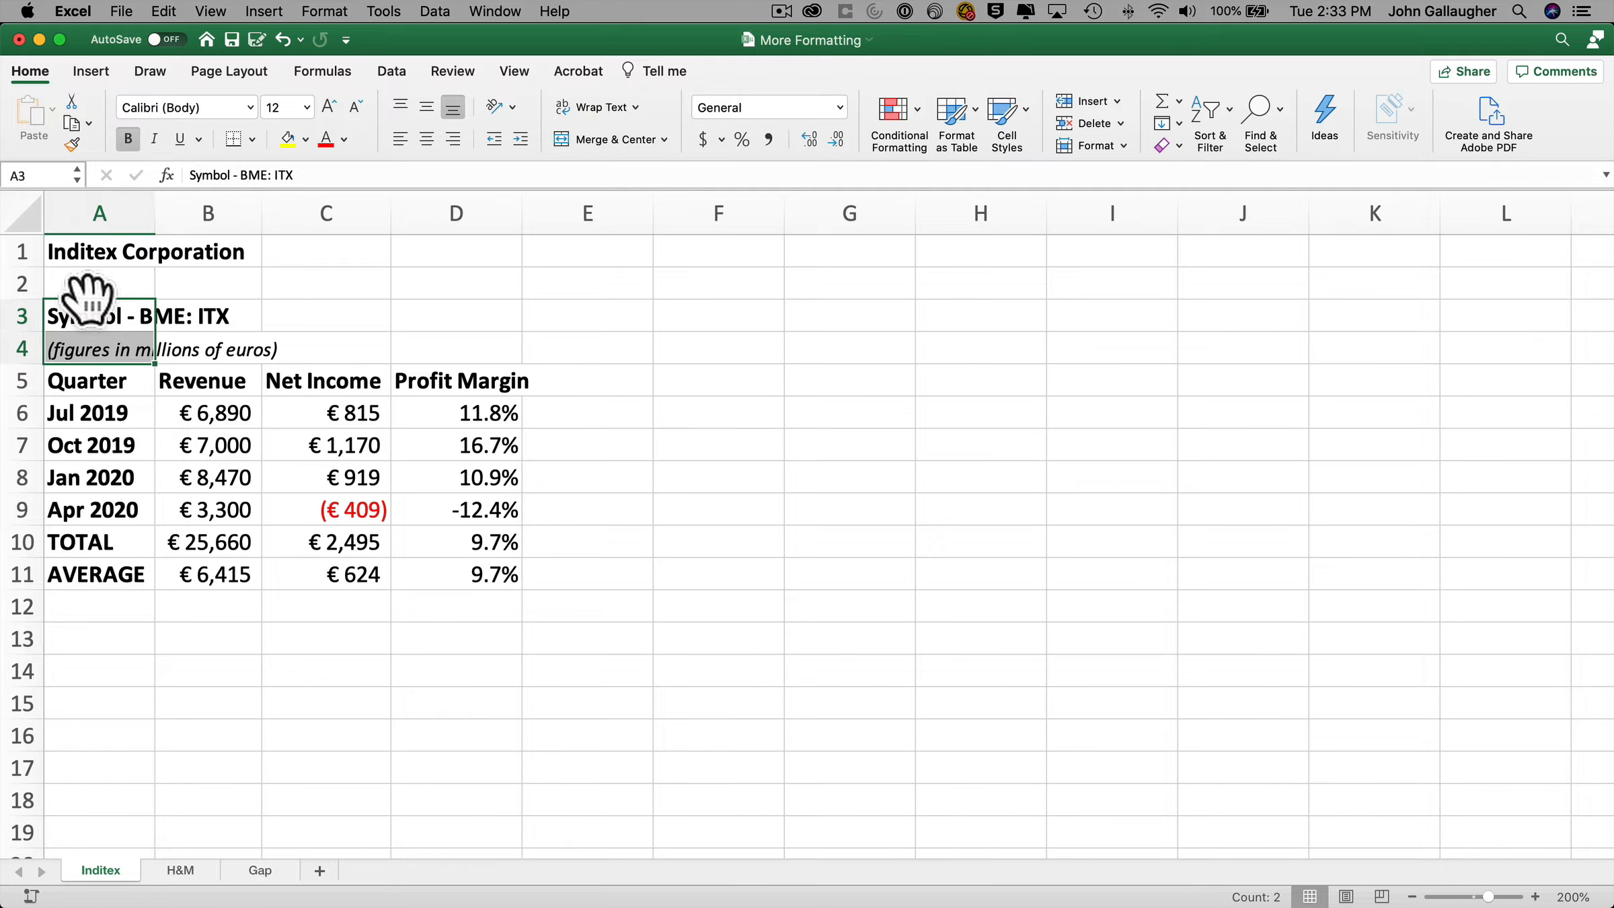
left_click_drag(87, 300, 94, 635)
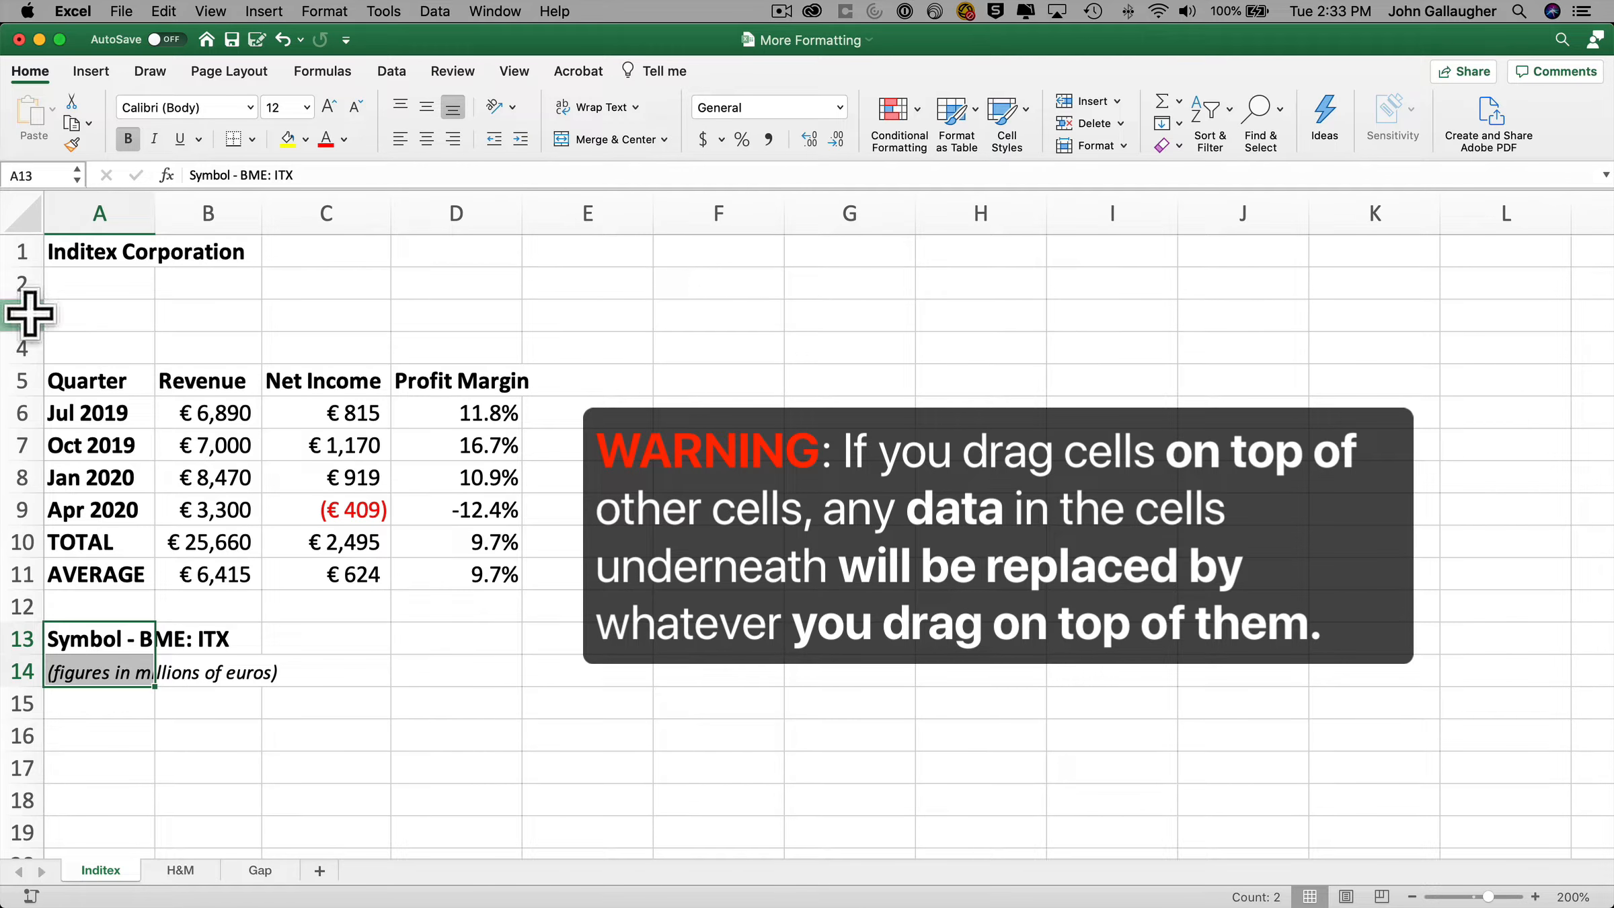
Delete the empty rows 3 and 4 so the headers sit in row 3
left_click_drag(28, 313, 24, 345)
right_click(23, 345)
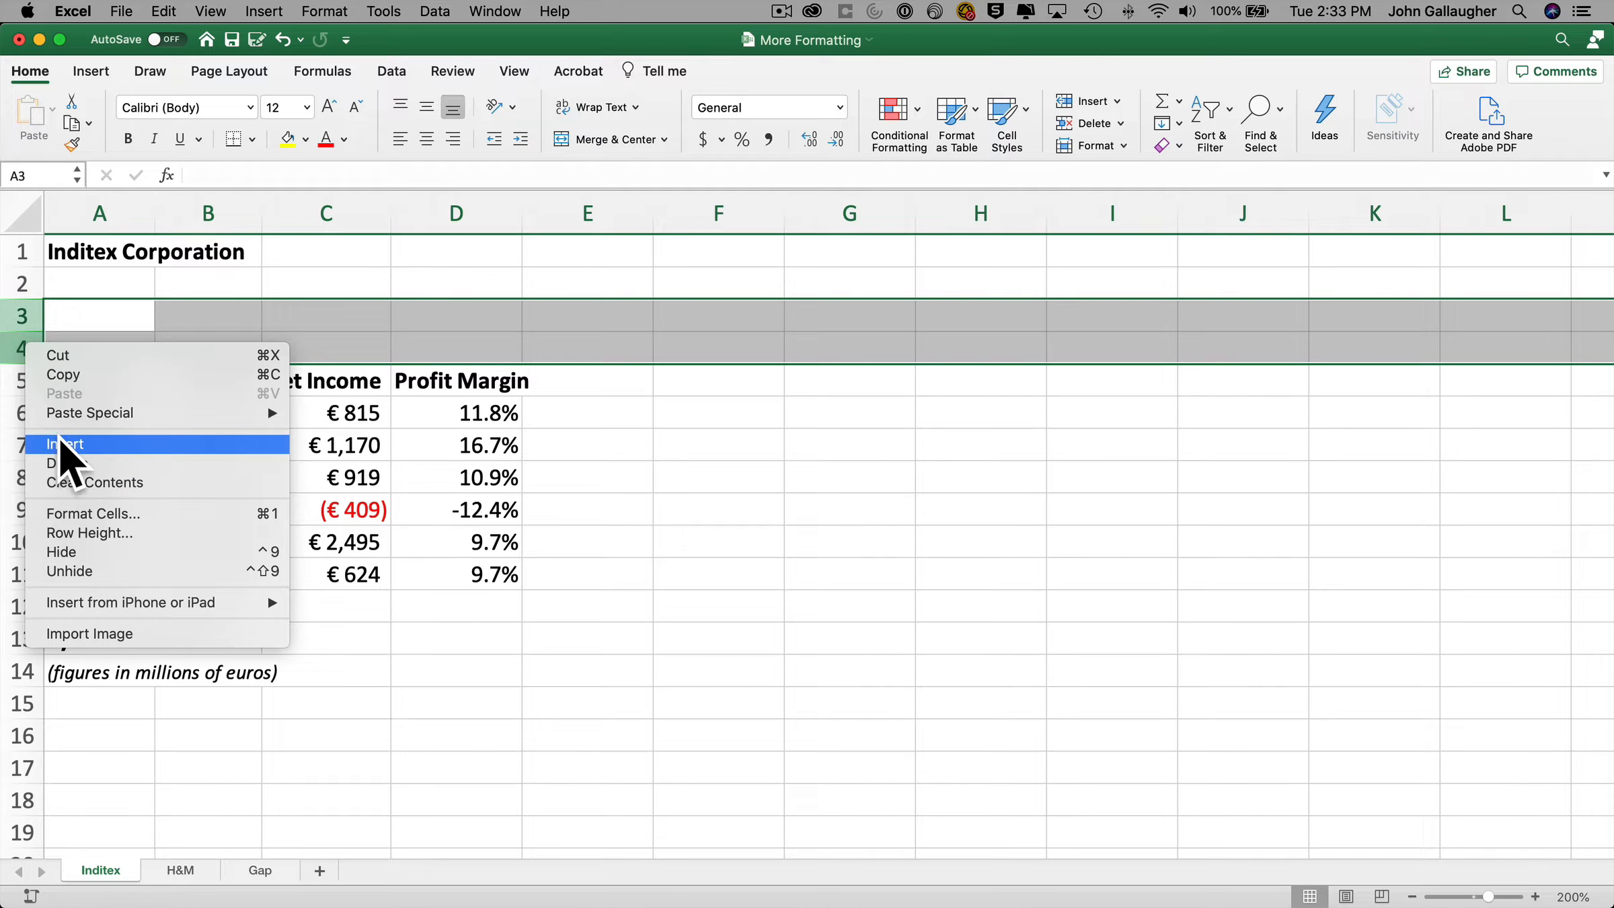
left_click(82, 462)
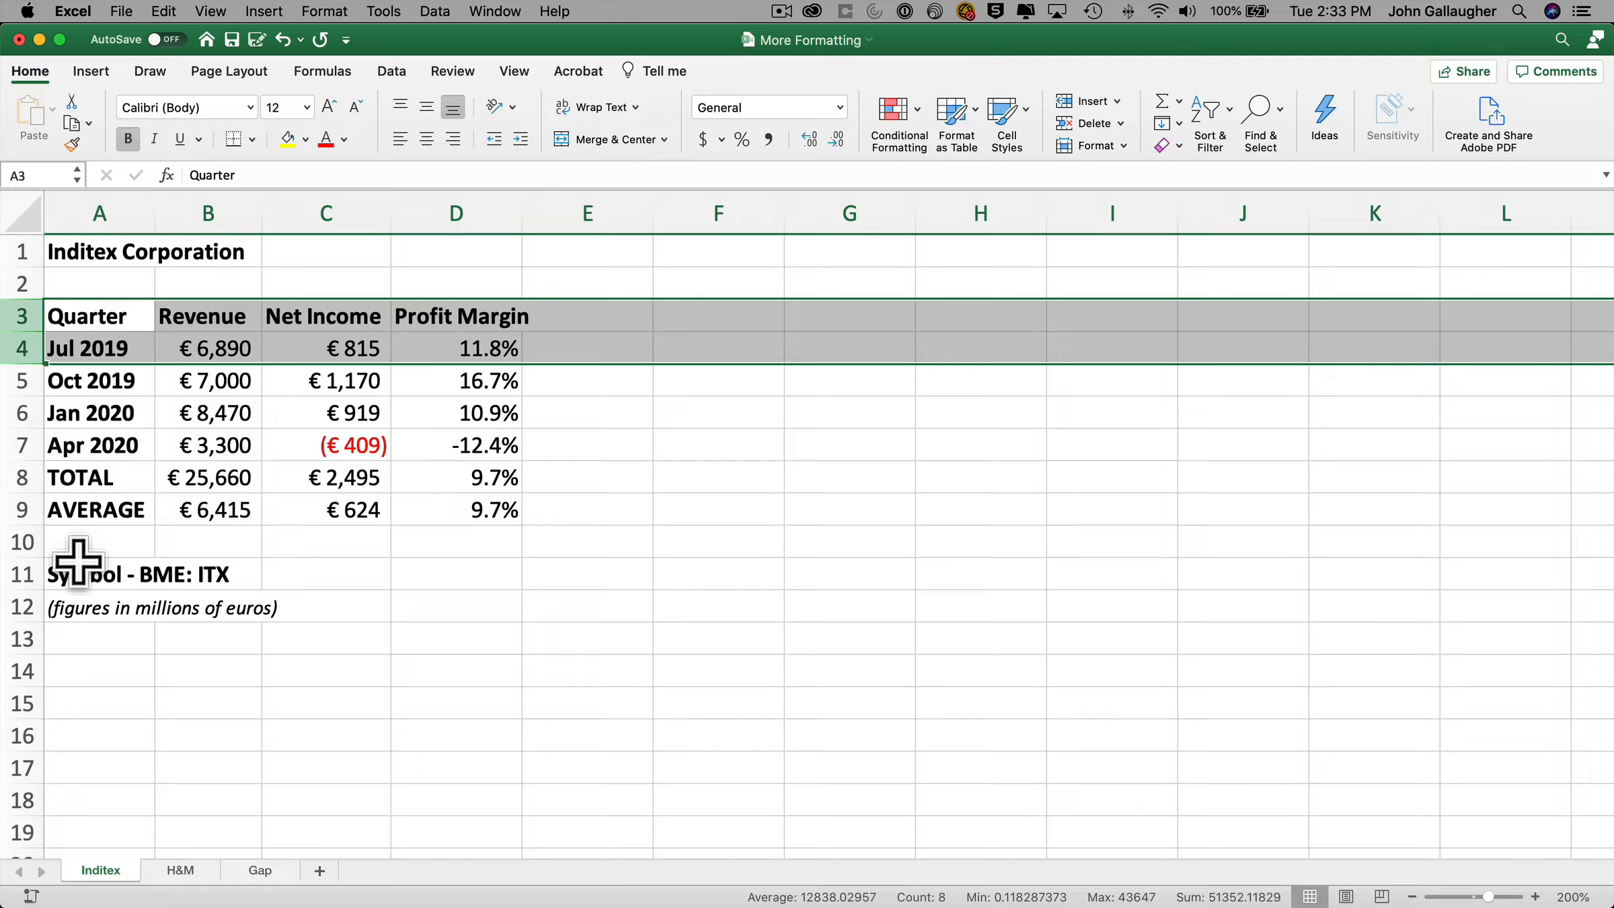
left_click_drag(71, 569, 75, 605)
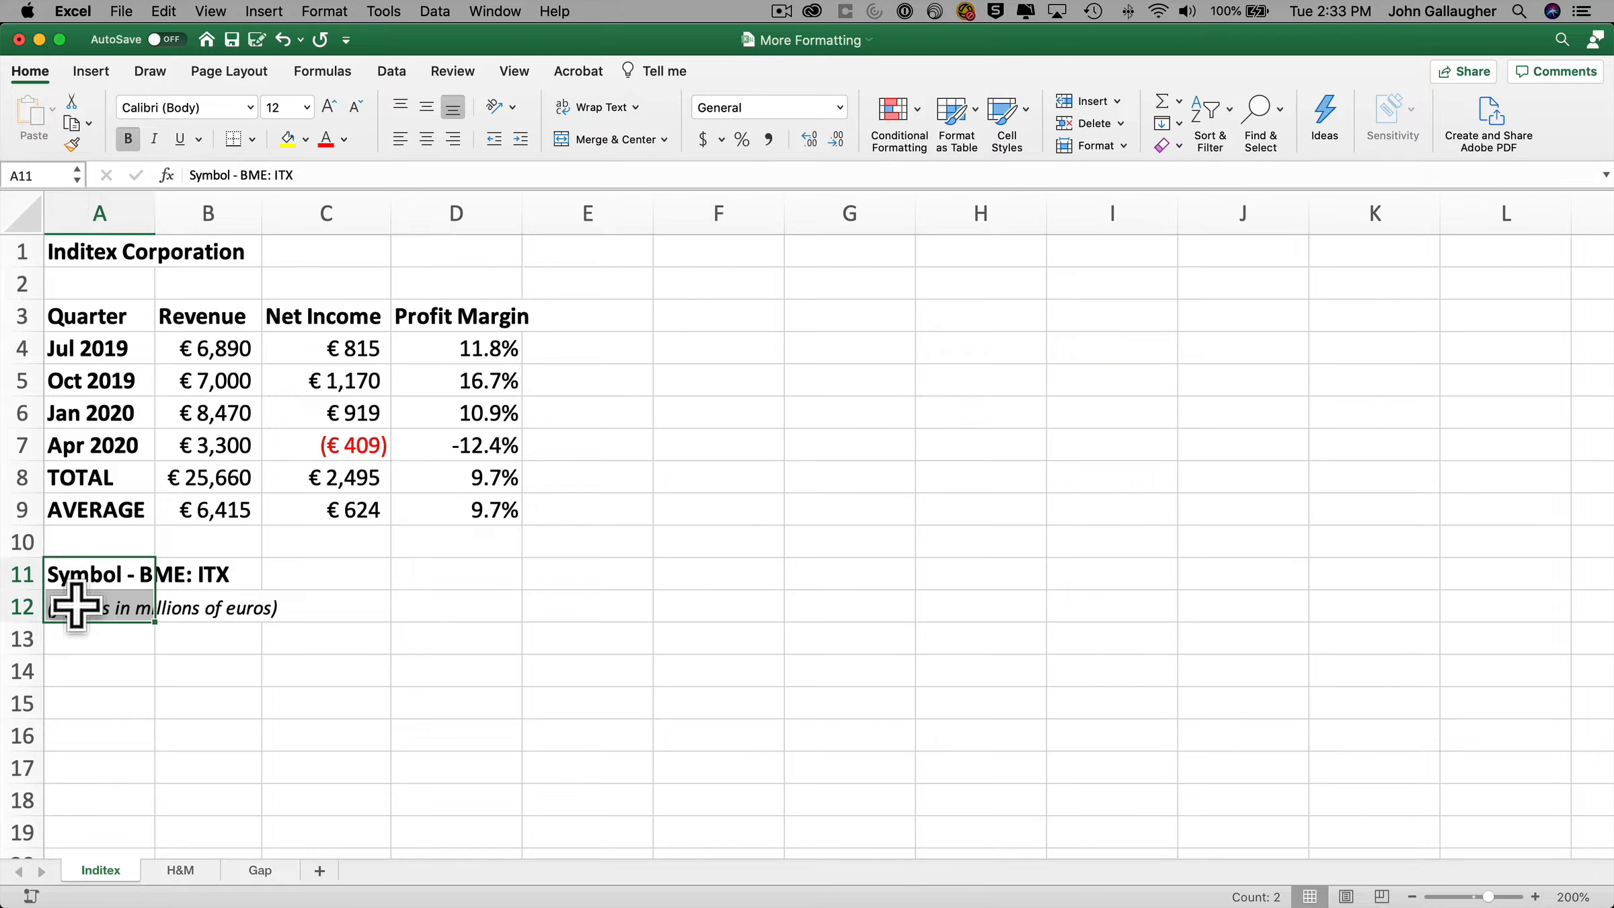
Format the notes in A11:A12 as non-bold, italic, 8-point Calibri
left_click(128, 139)
left_click(128, 139)
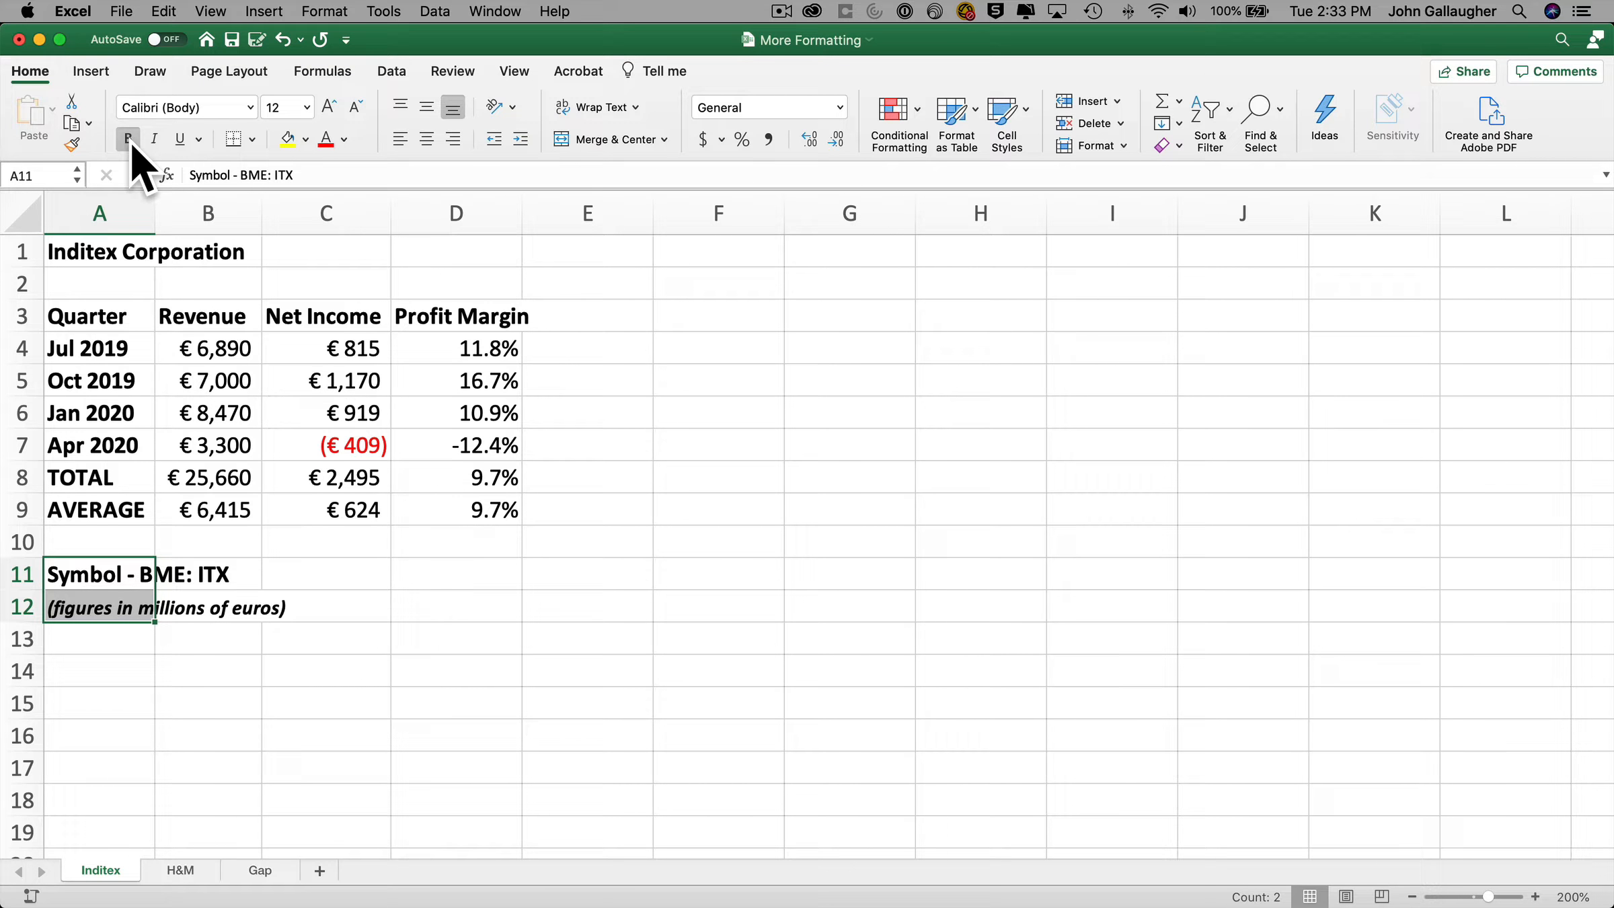
left_click(128, 139)
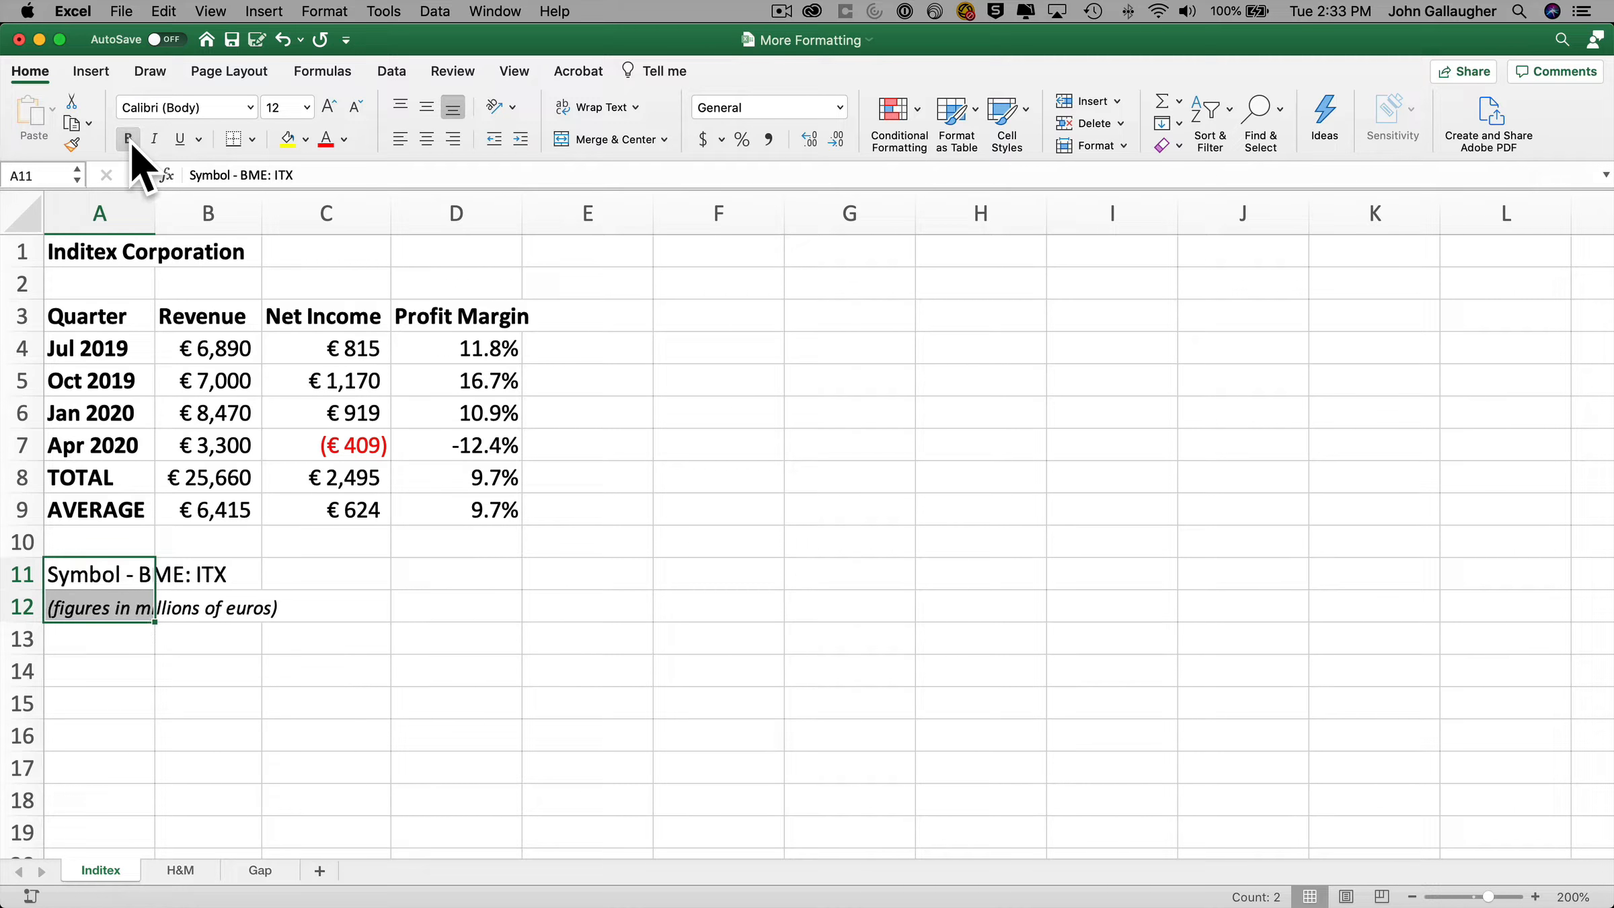
left_click(248, 105)
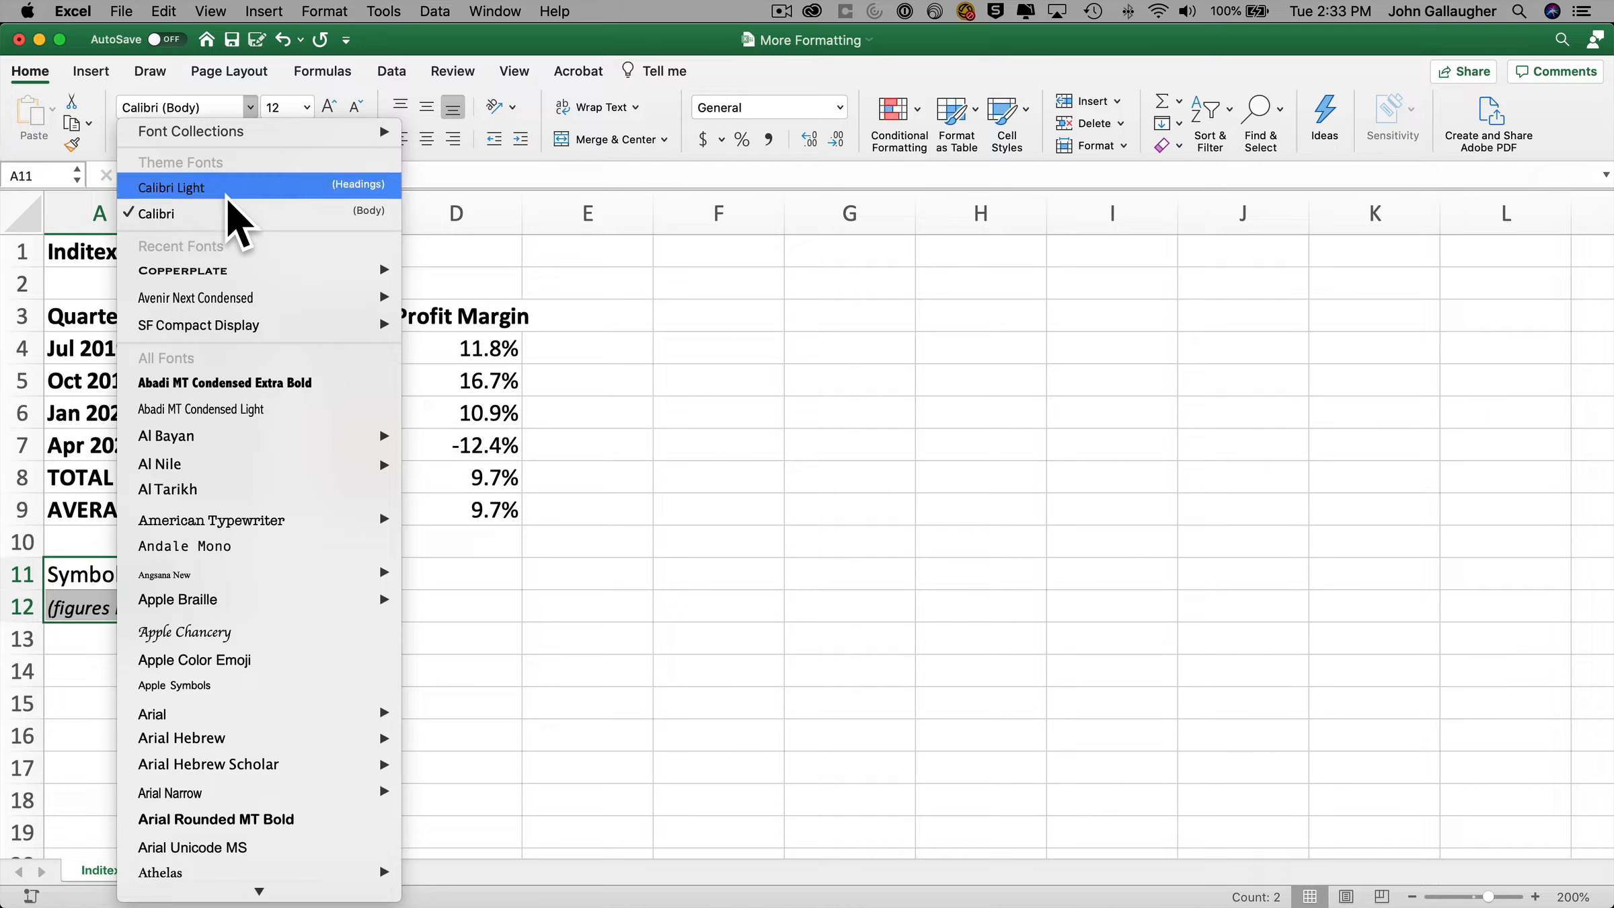
scroll(253, 424, "down", 5)
scroll(252, 424, "down", 10)
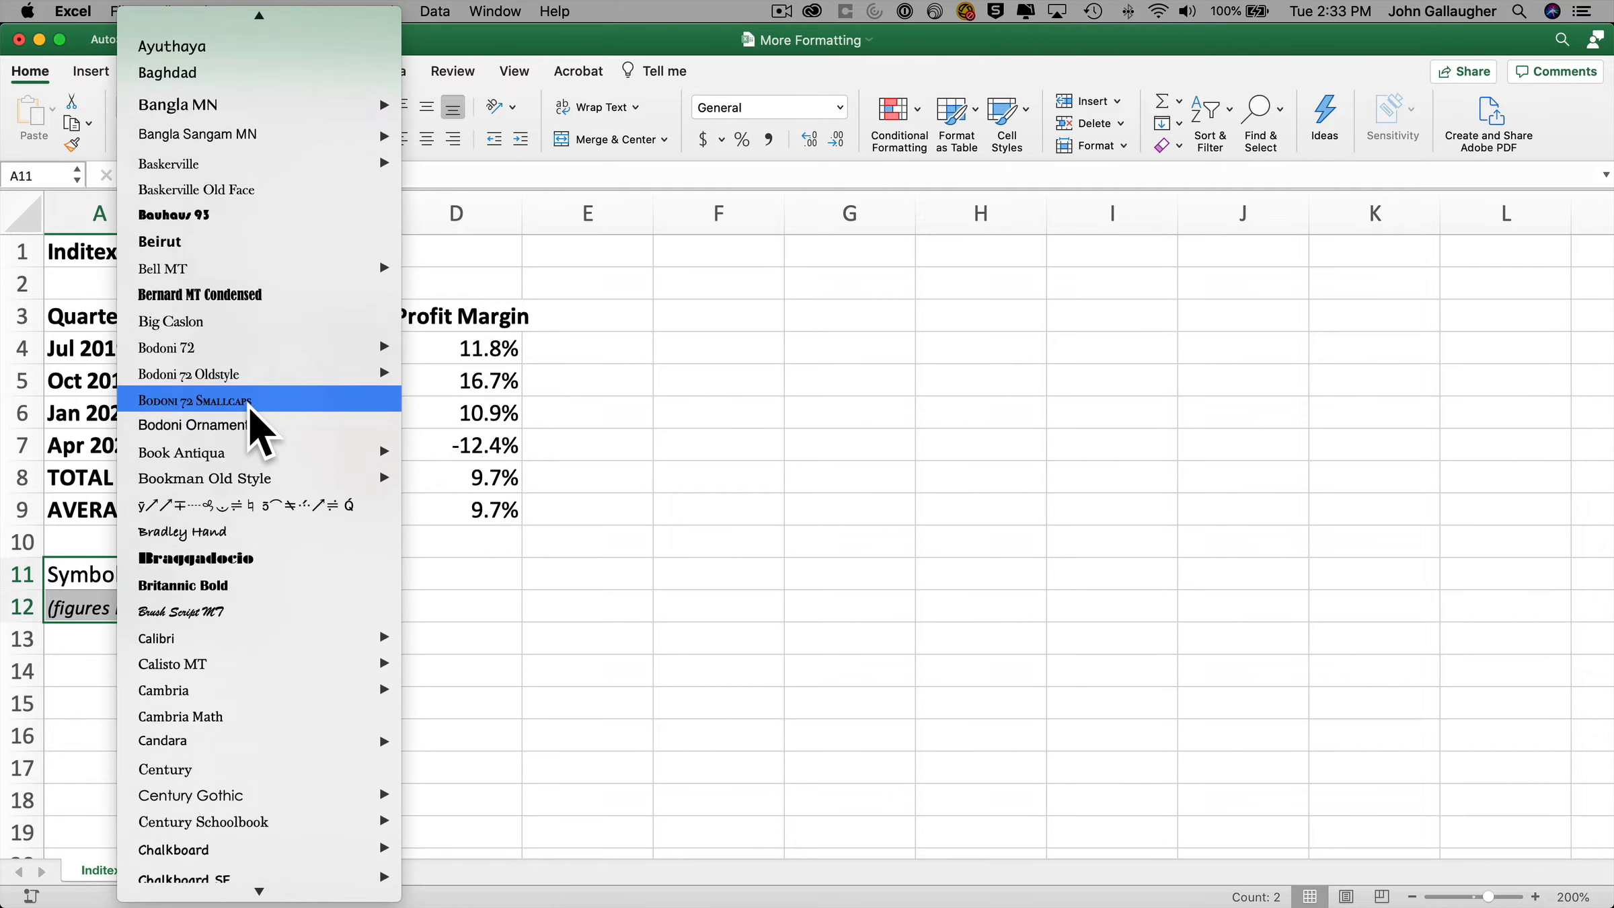
mouse_move(276, 377)
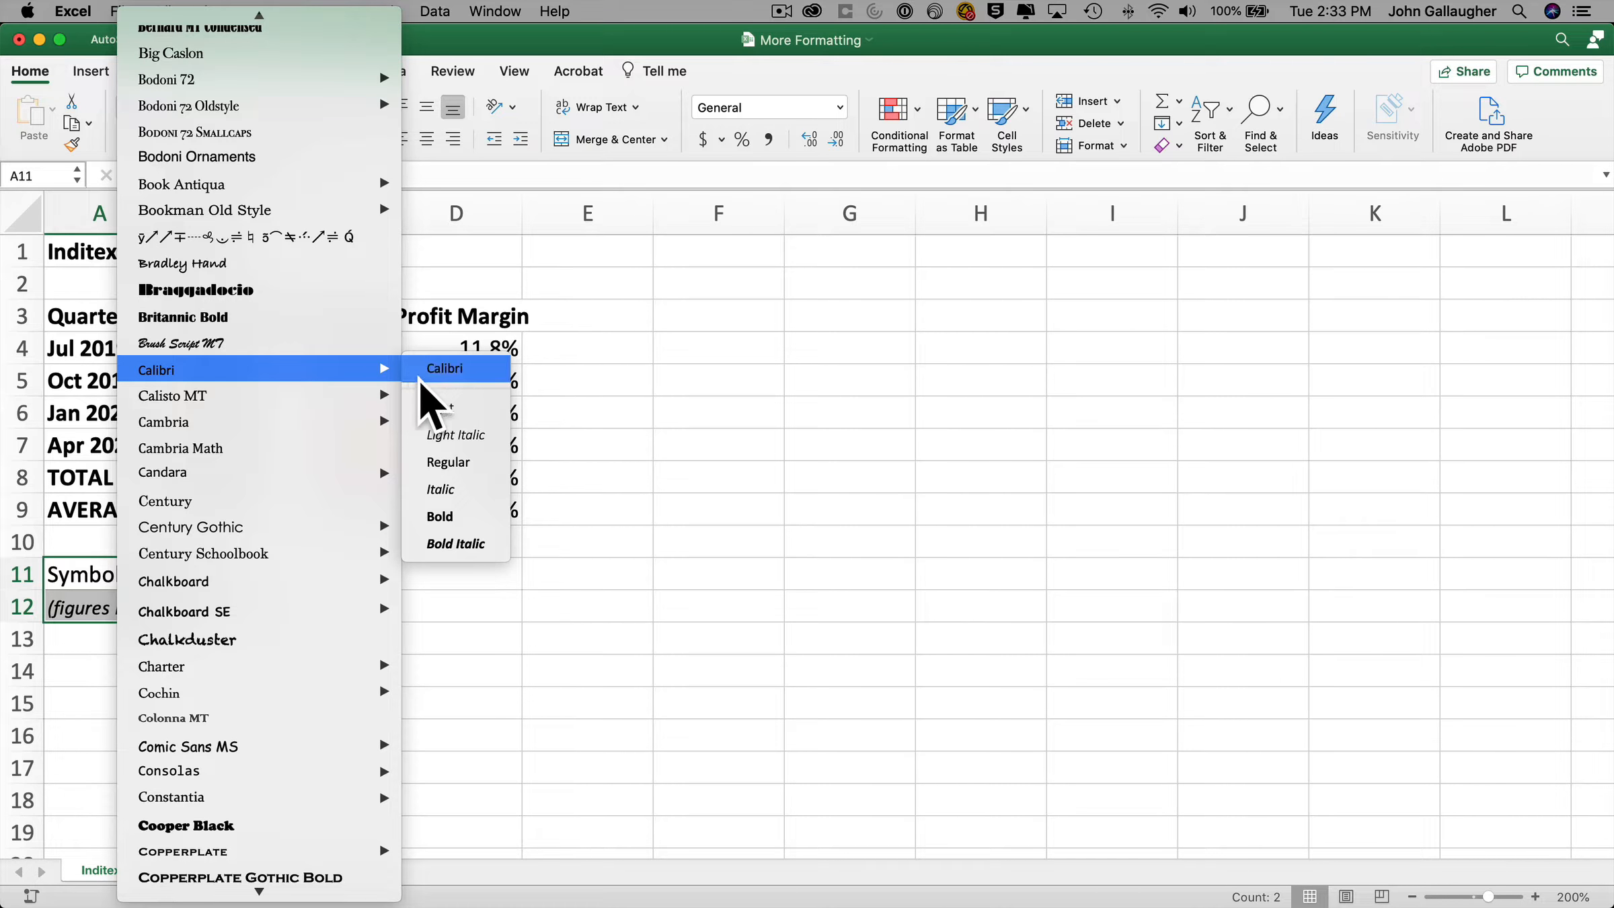
left_click(458, 407)
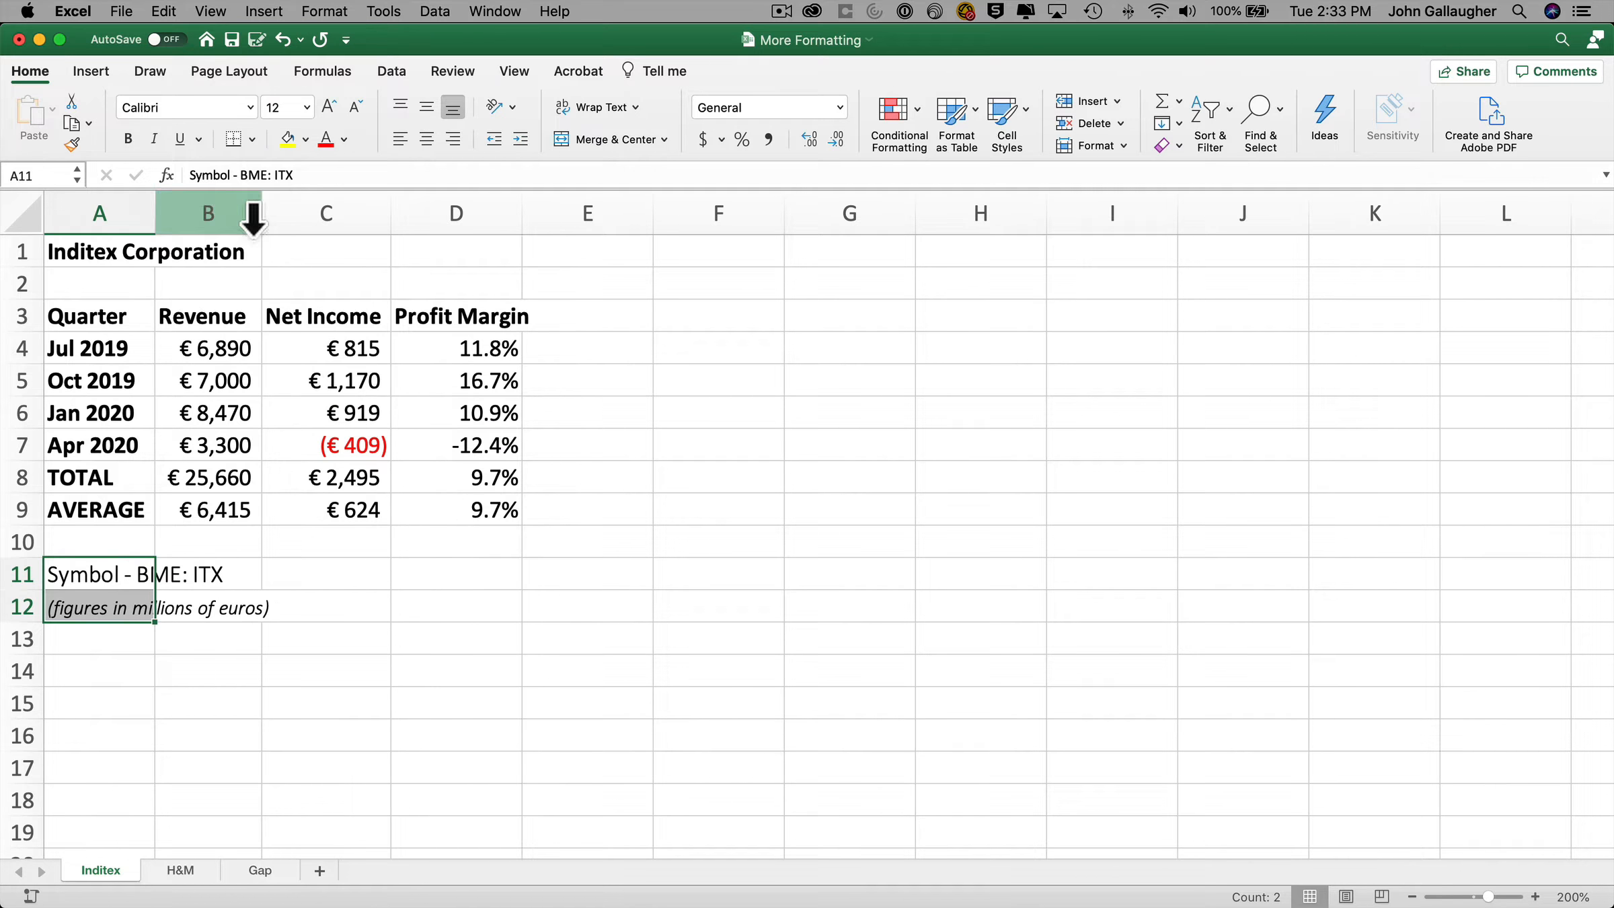
left_click(160, 143)
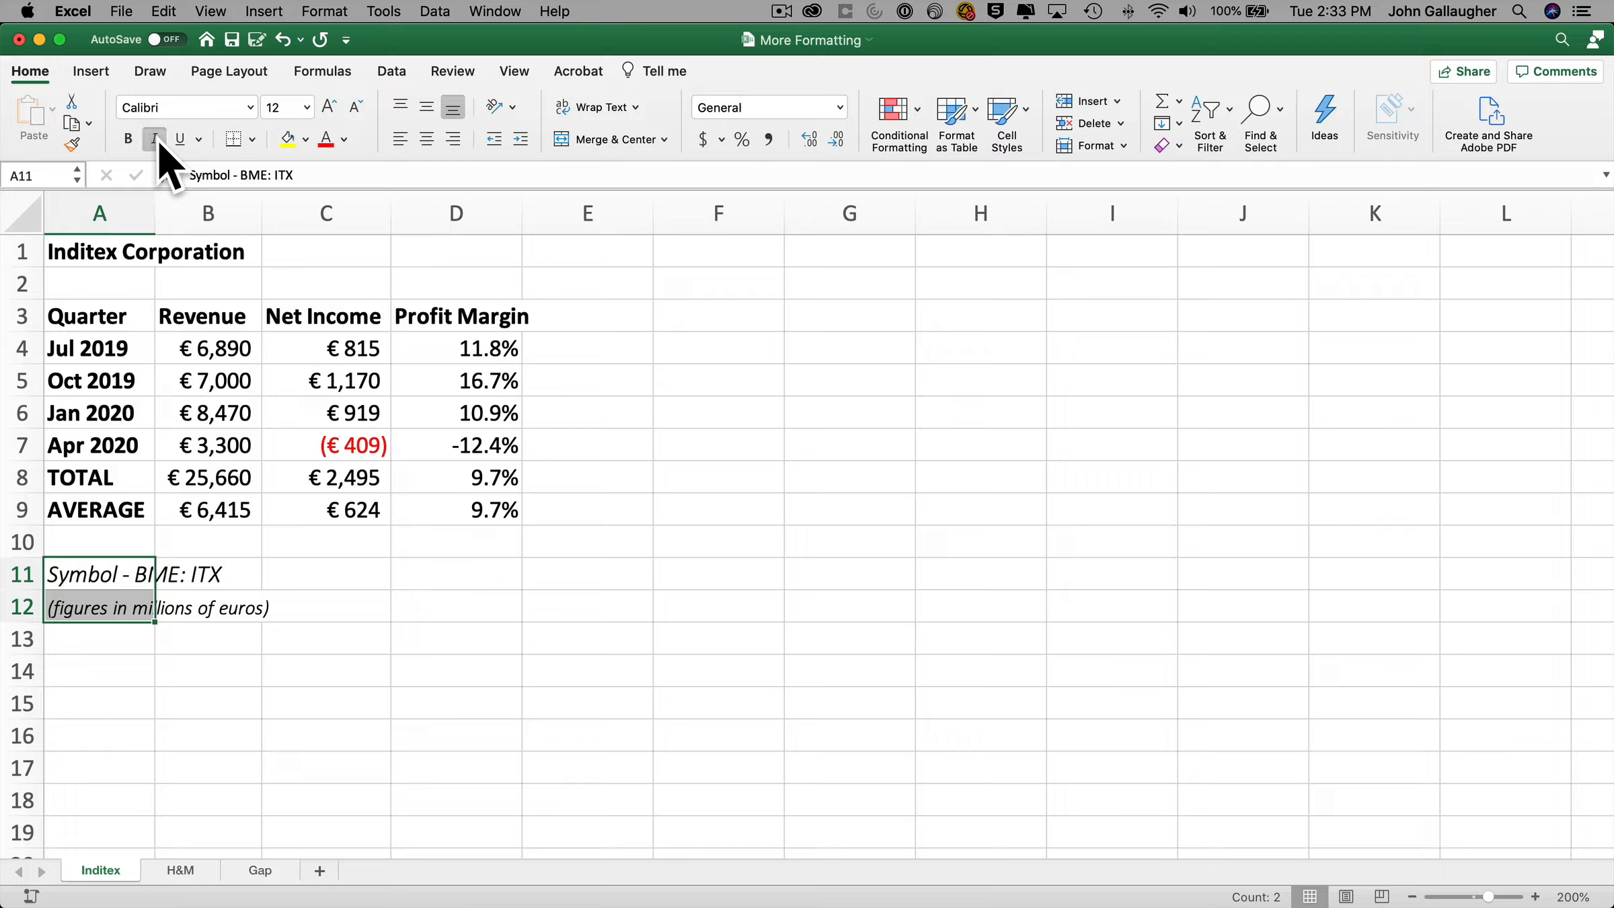
left_click(307, 108)
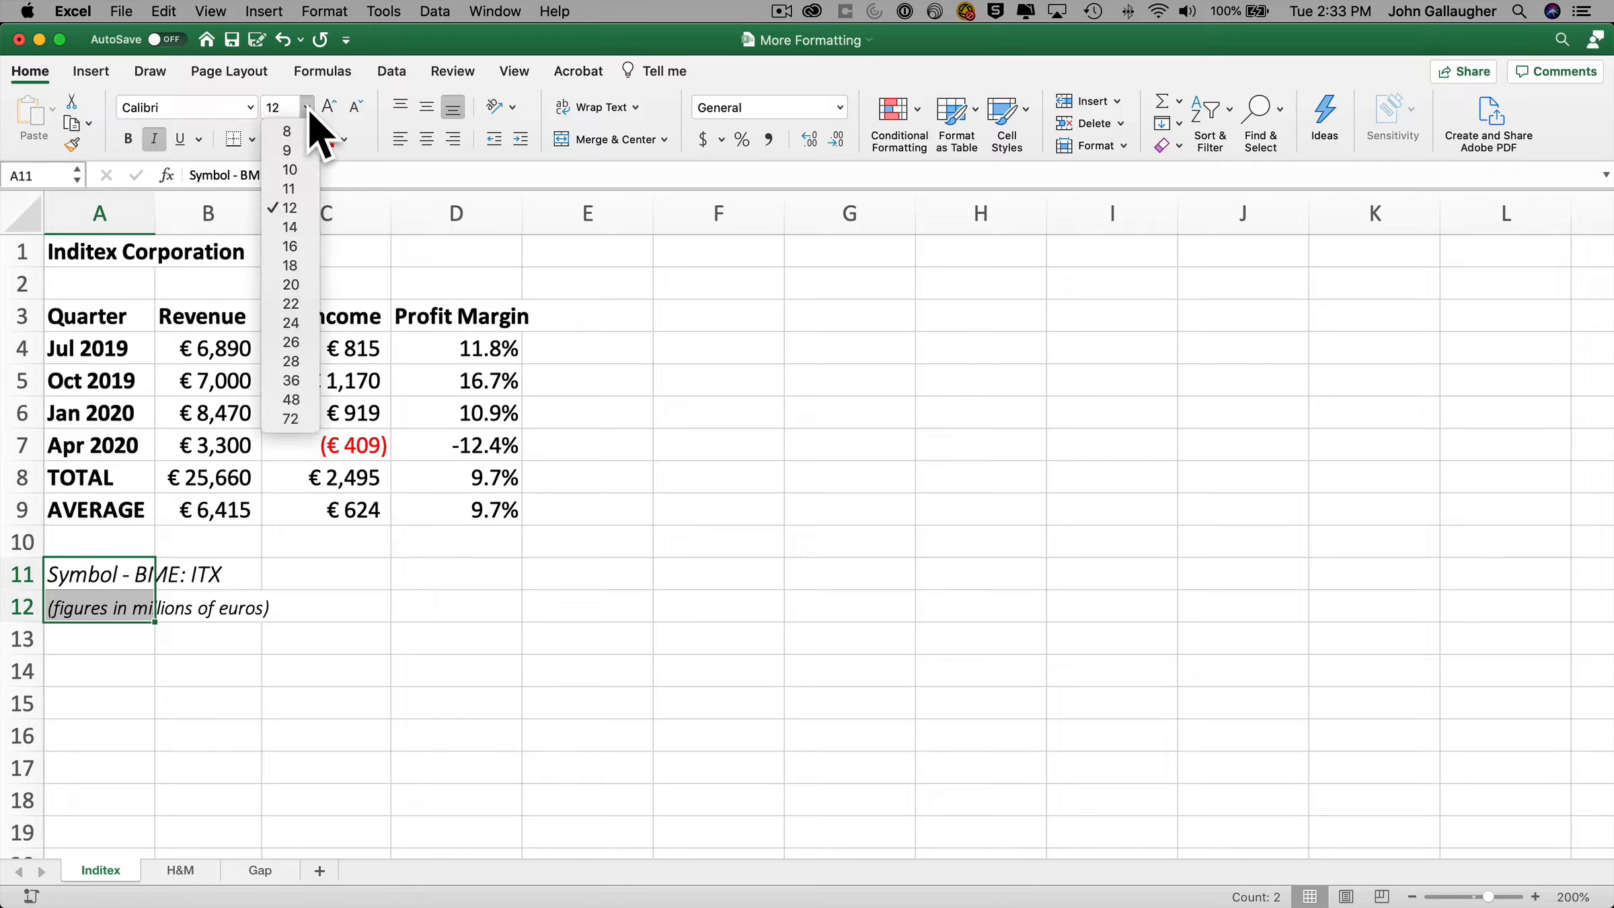
left_click(302, 133)
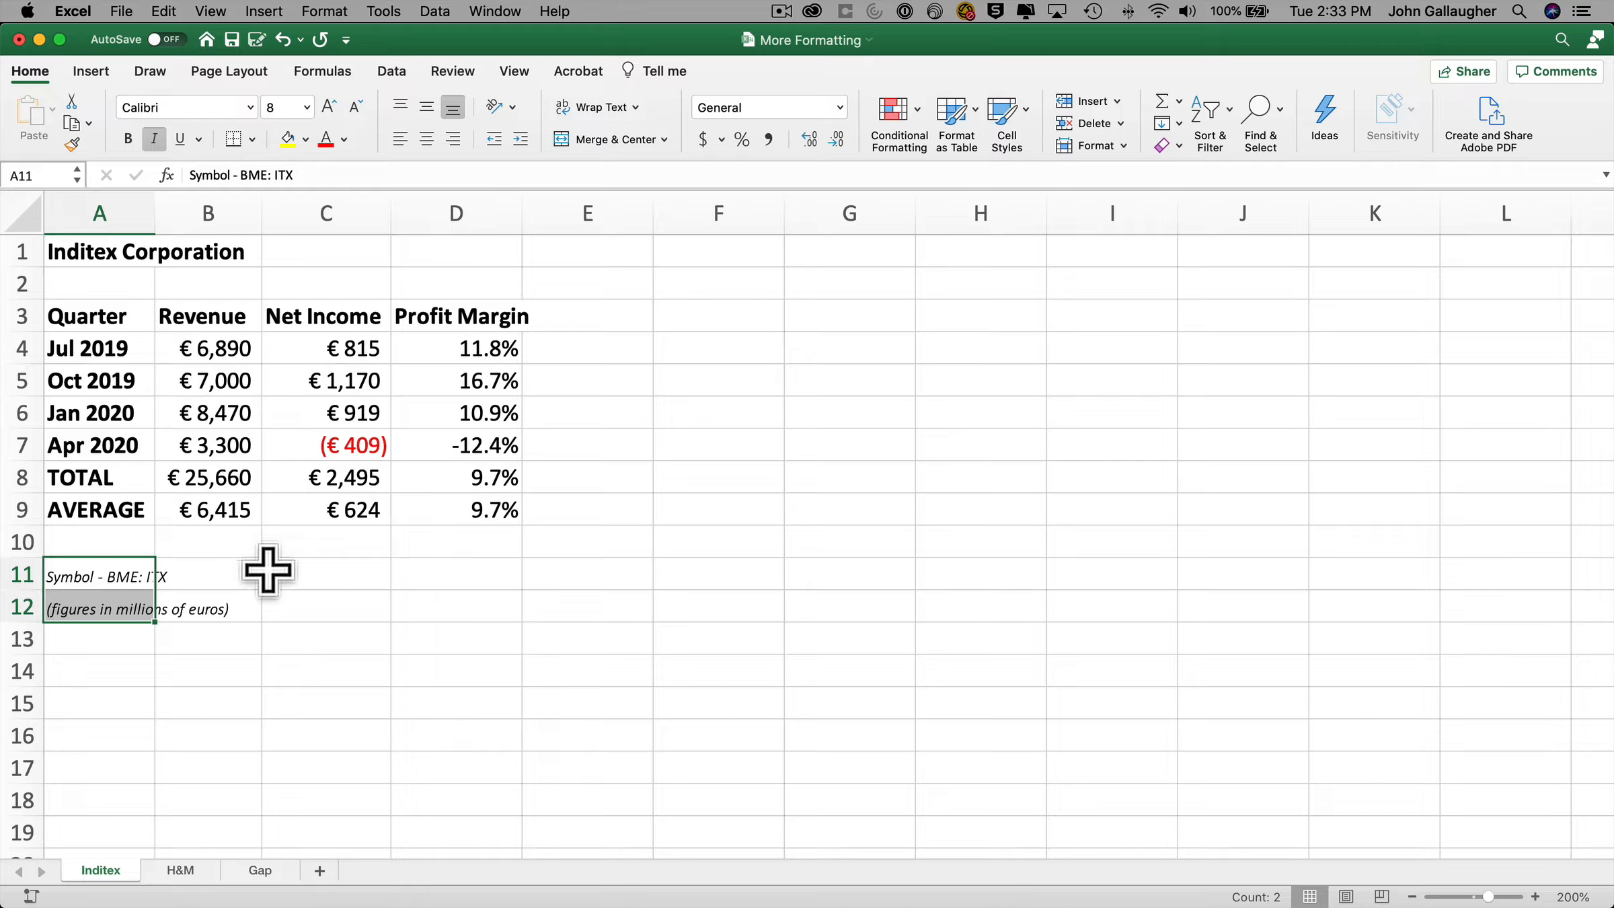
left_click(320, 569)
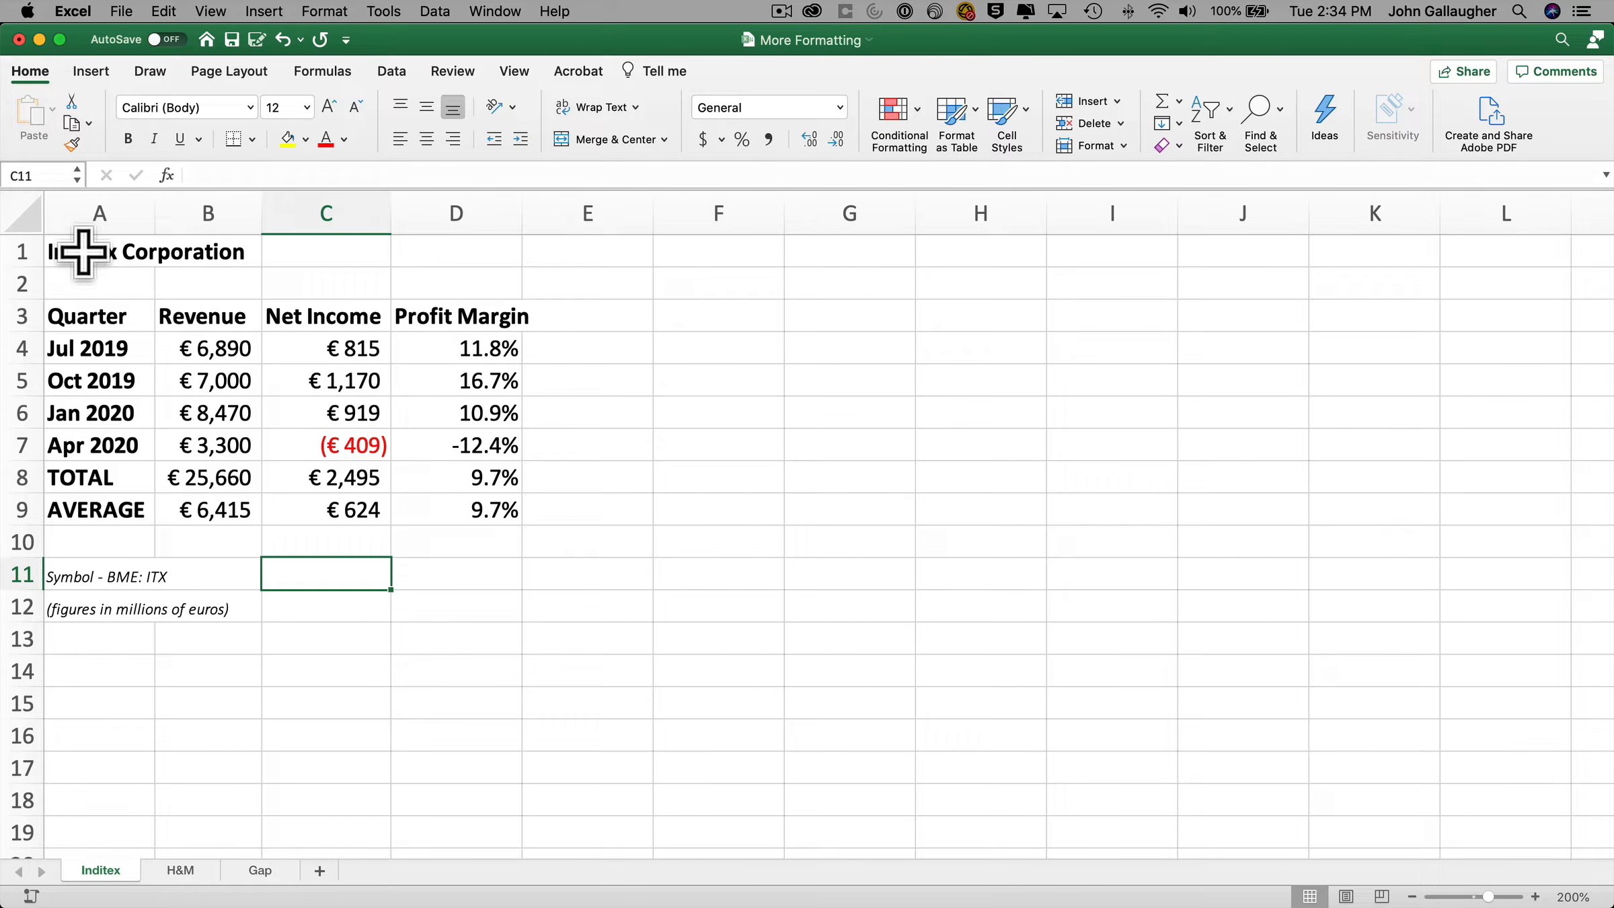
Apply Merge & Center to A1:D2 to centre the Inditex Corporation title
left_click_drag(84, 252, 433, 274)
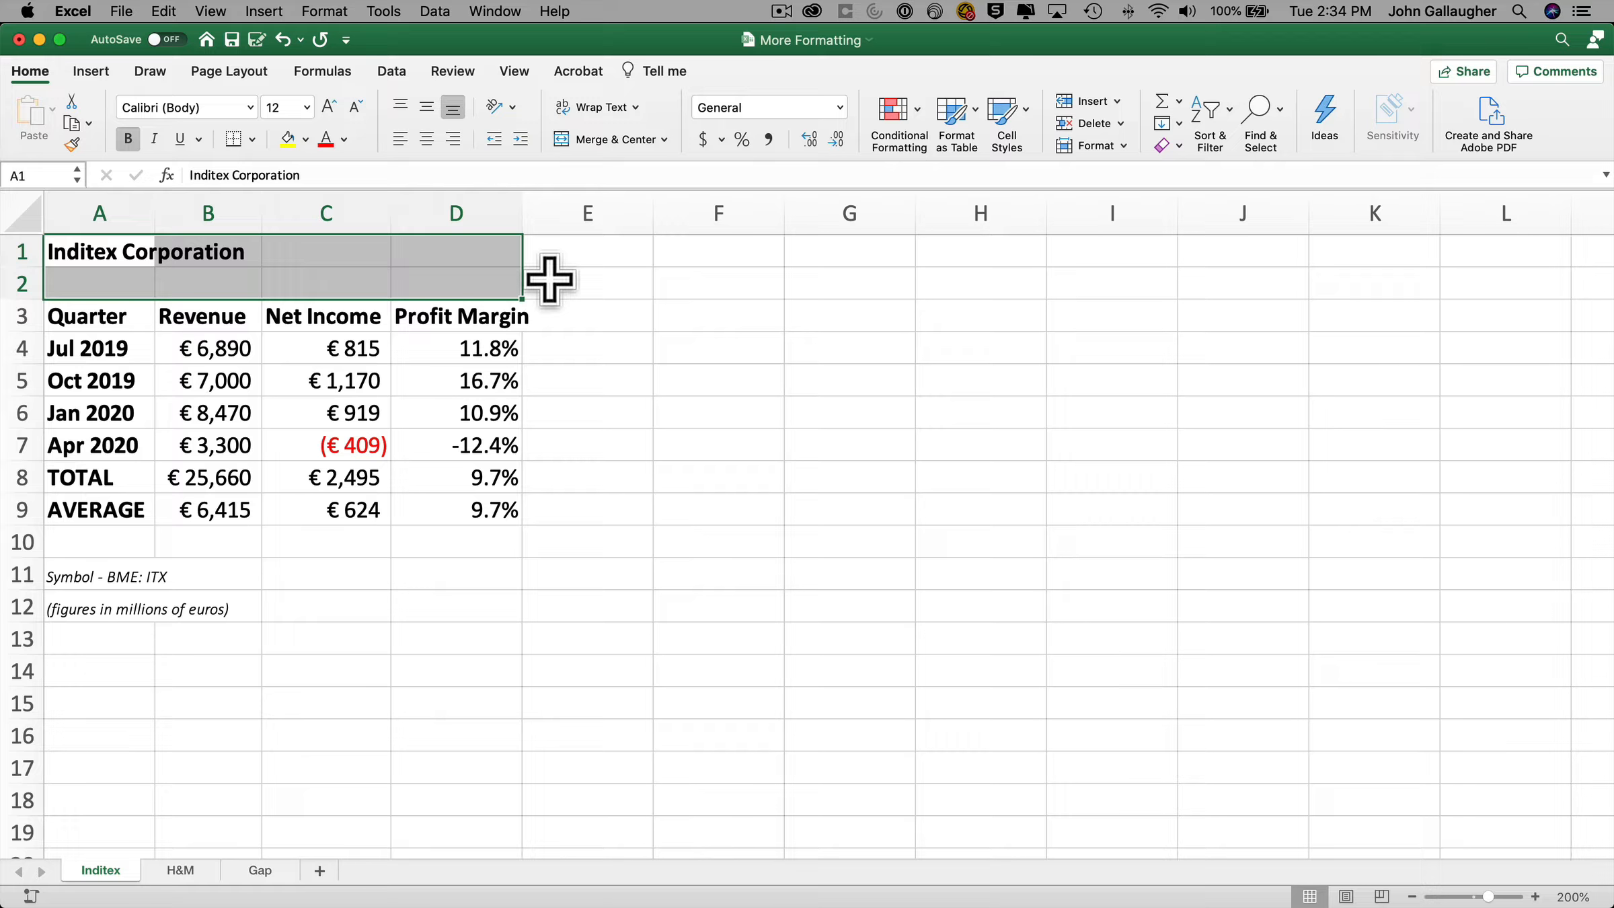
left_click(614, 139)
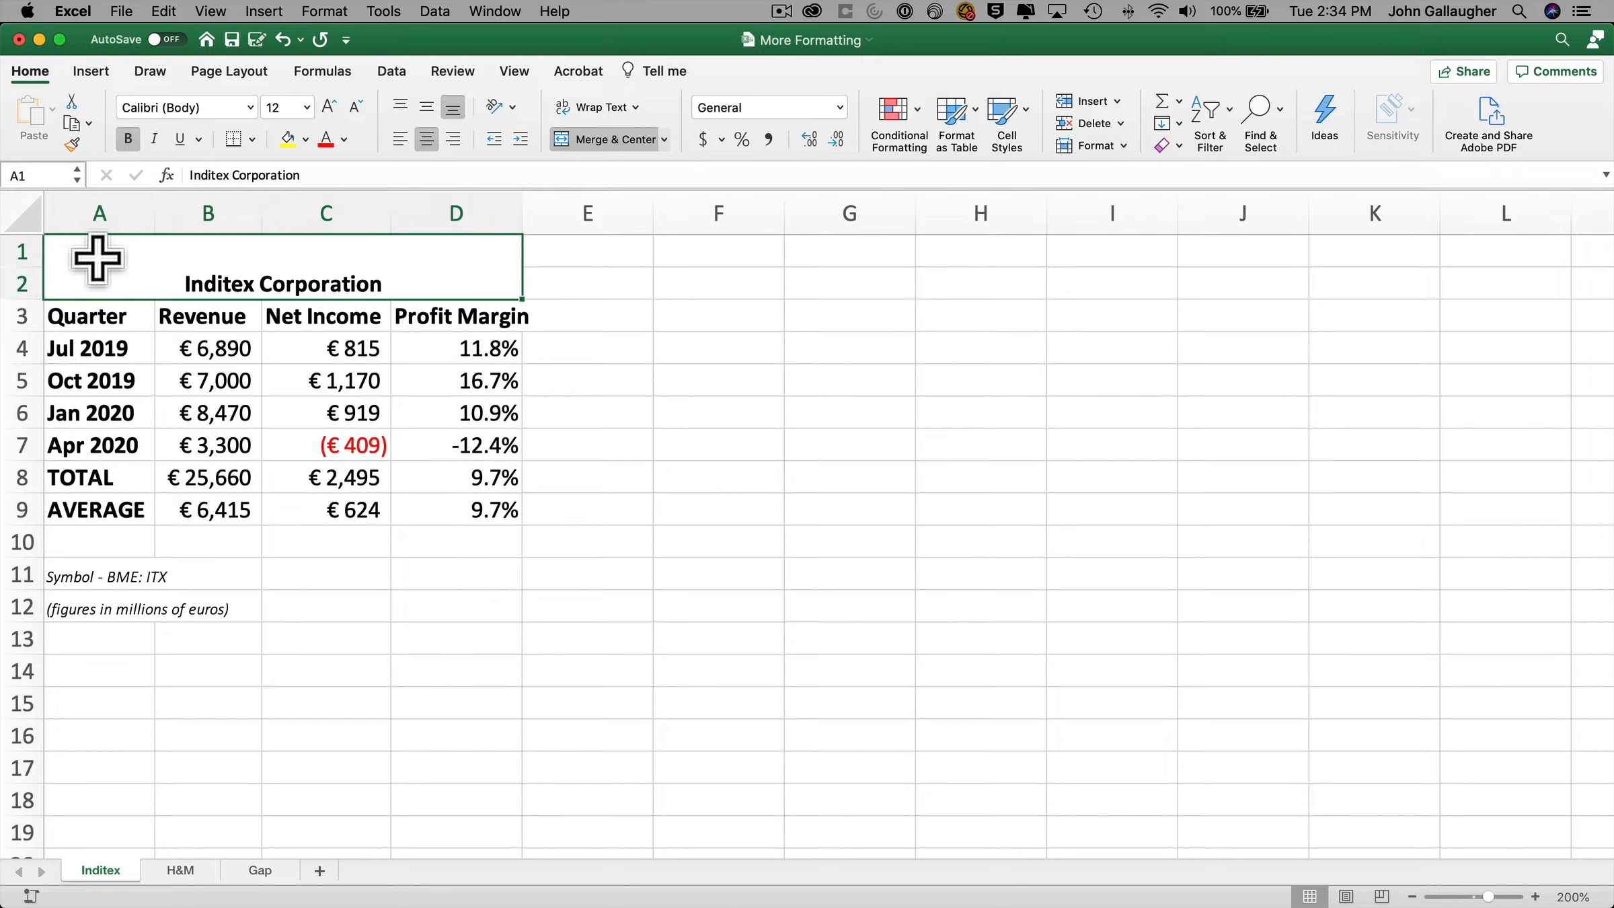
key("Return")
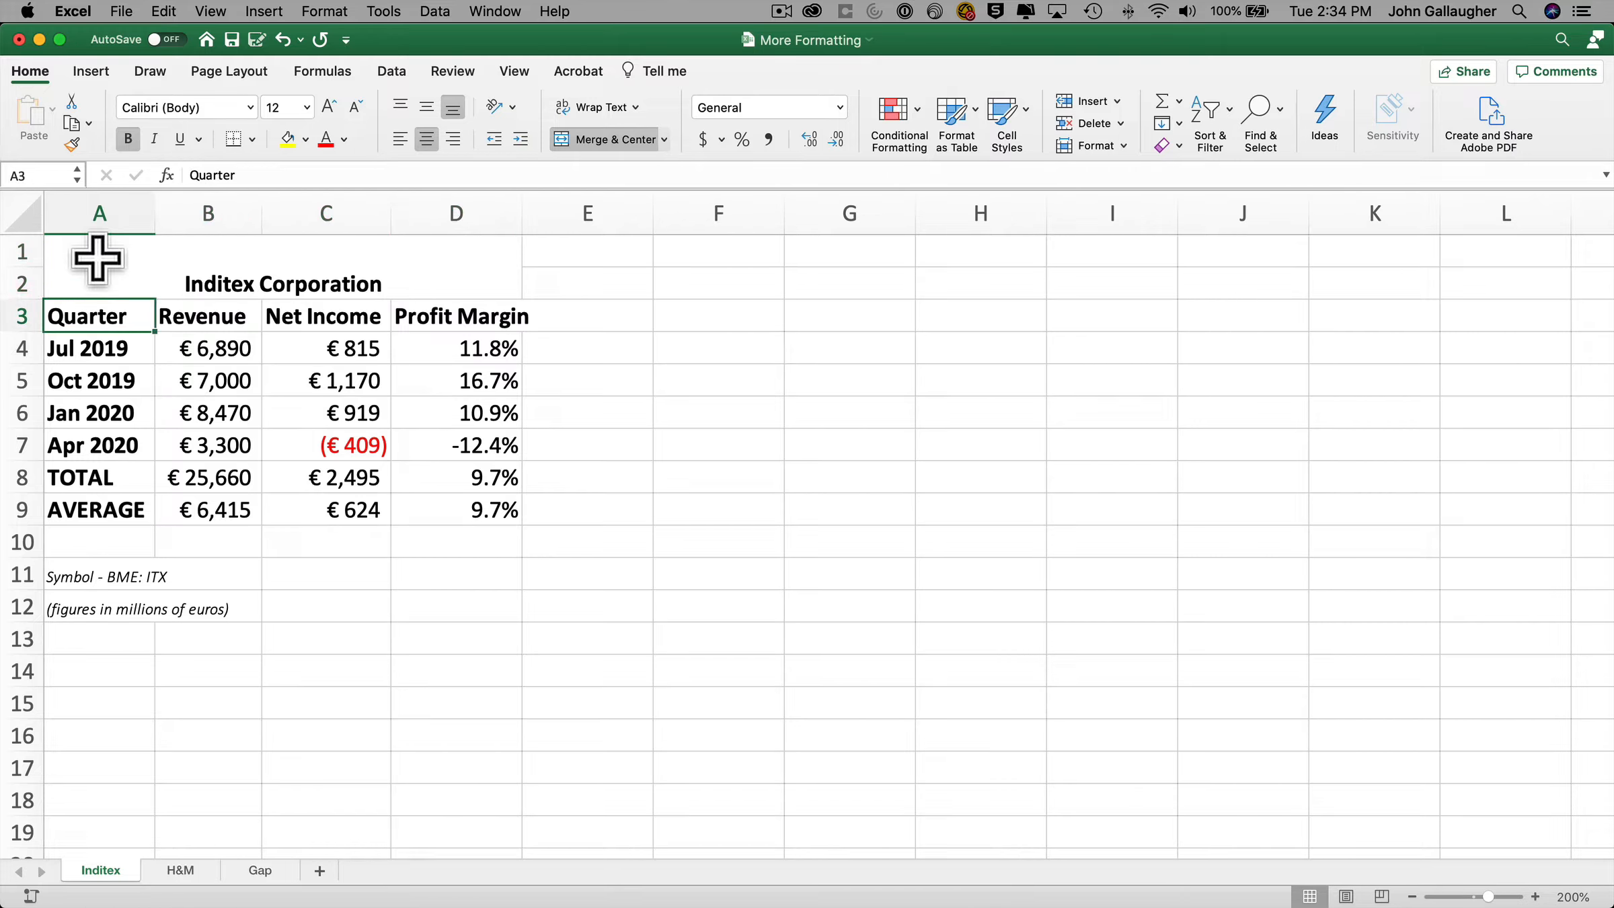
left_click(98, 259)
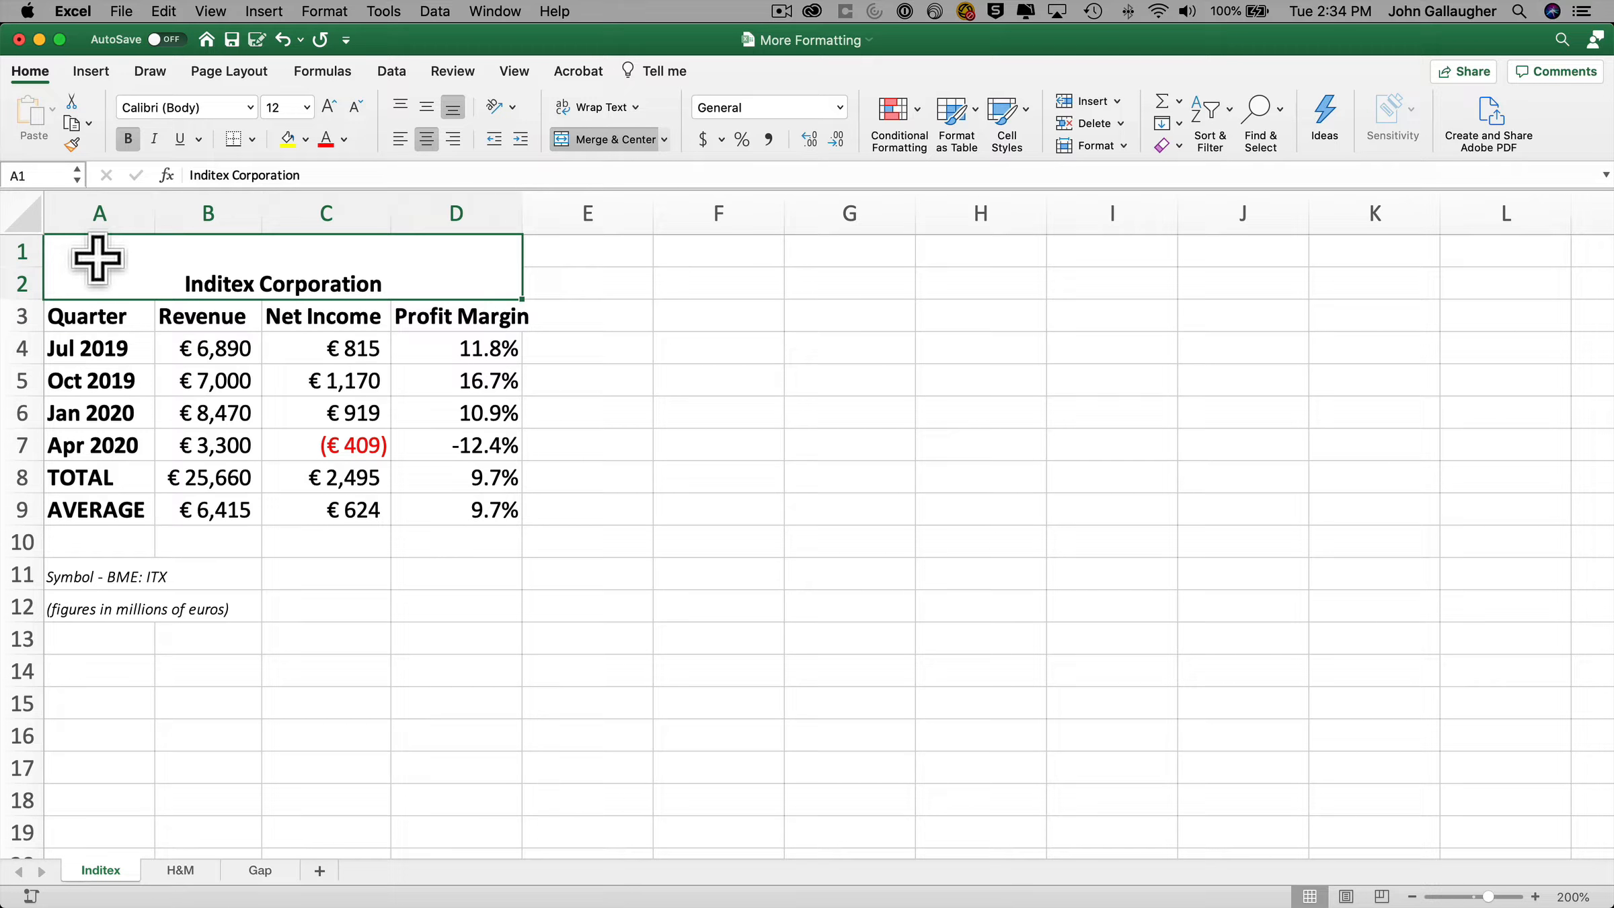
key("Tab")
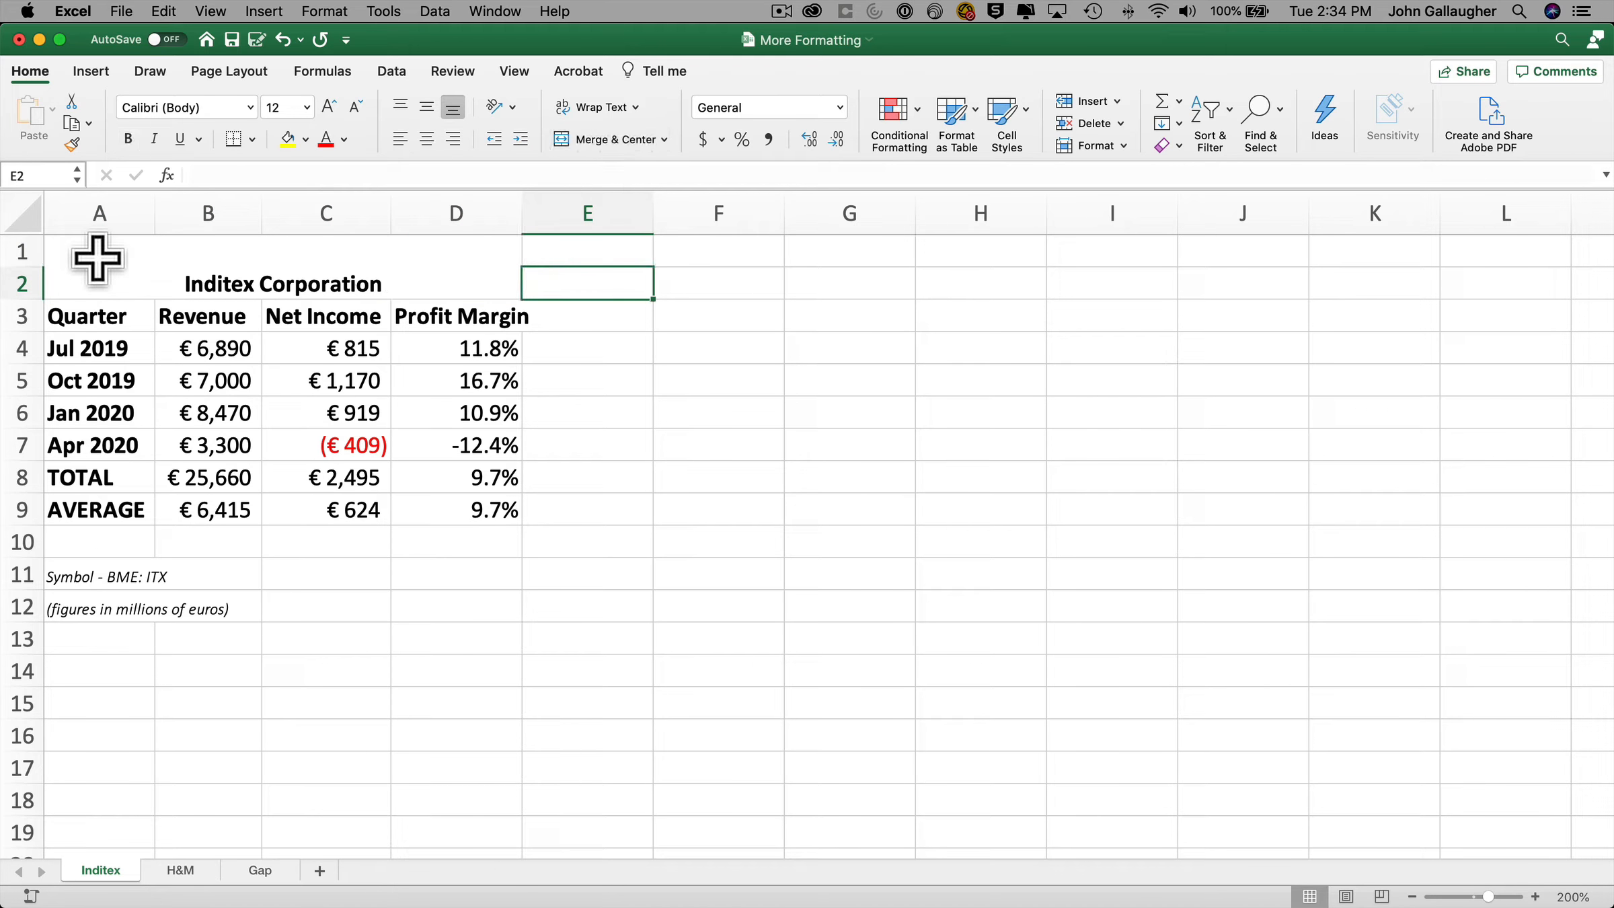
left_click(97, 259)
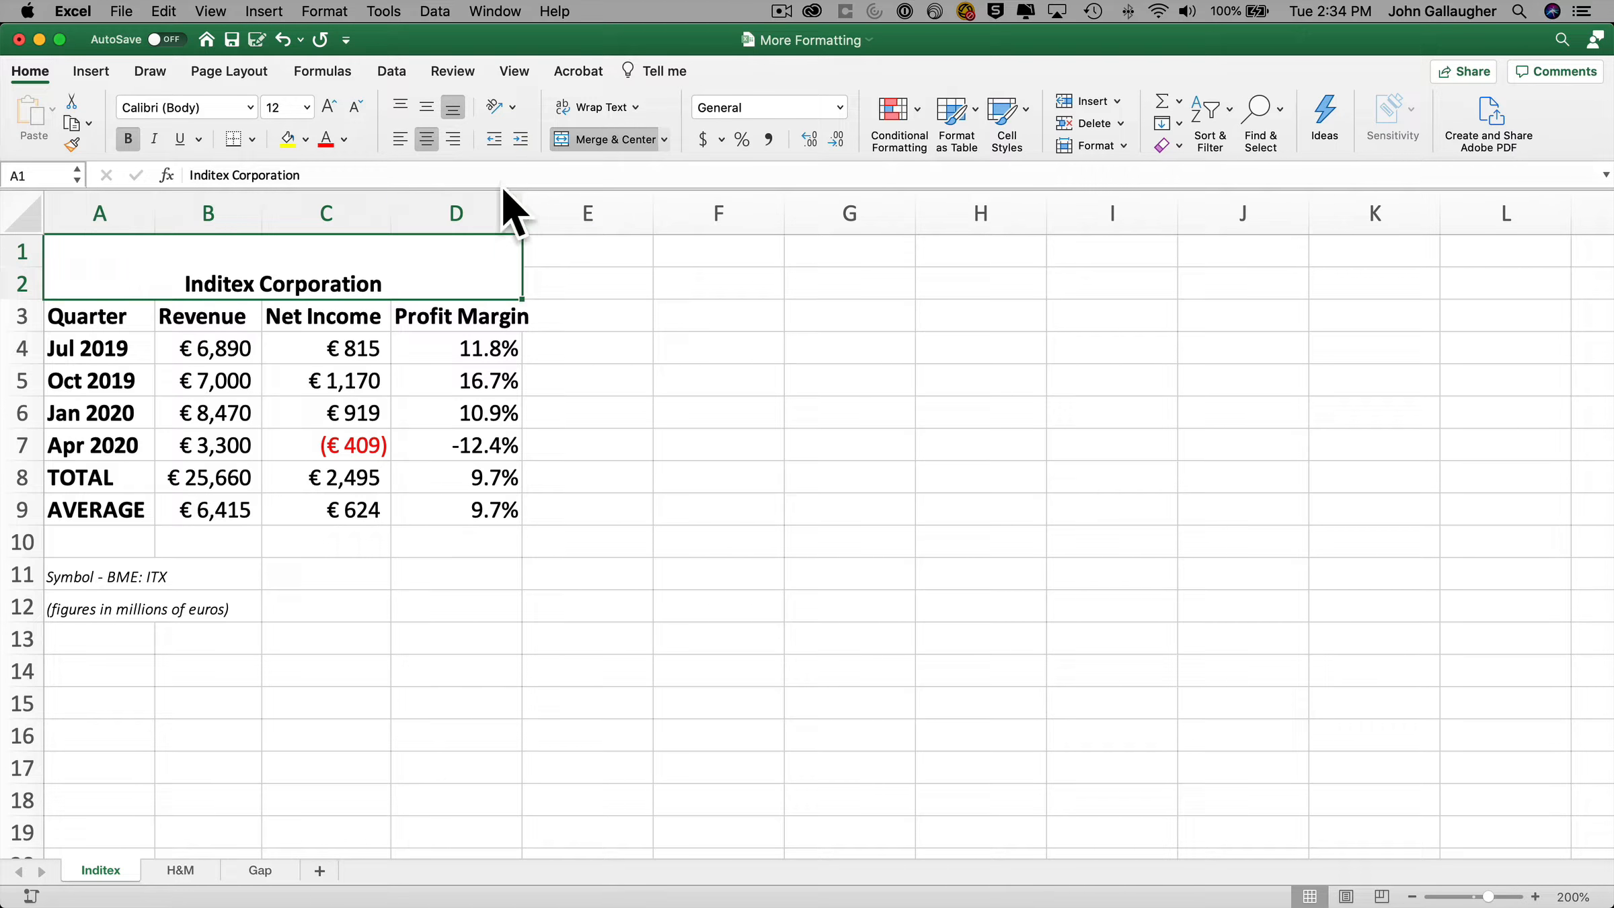
Unmerge the title, then apply Merge Across to A1:D2 so rows 1 and 2 merge separately
left_click(605, 148)
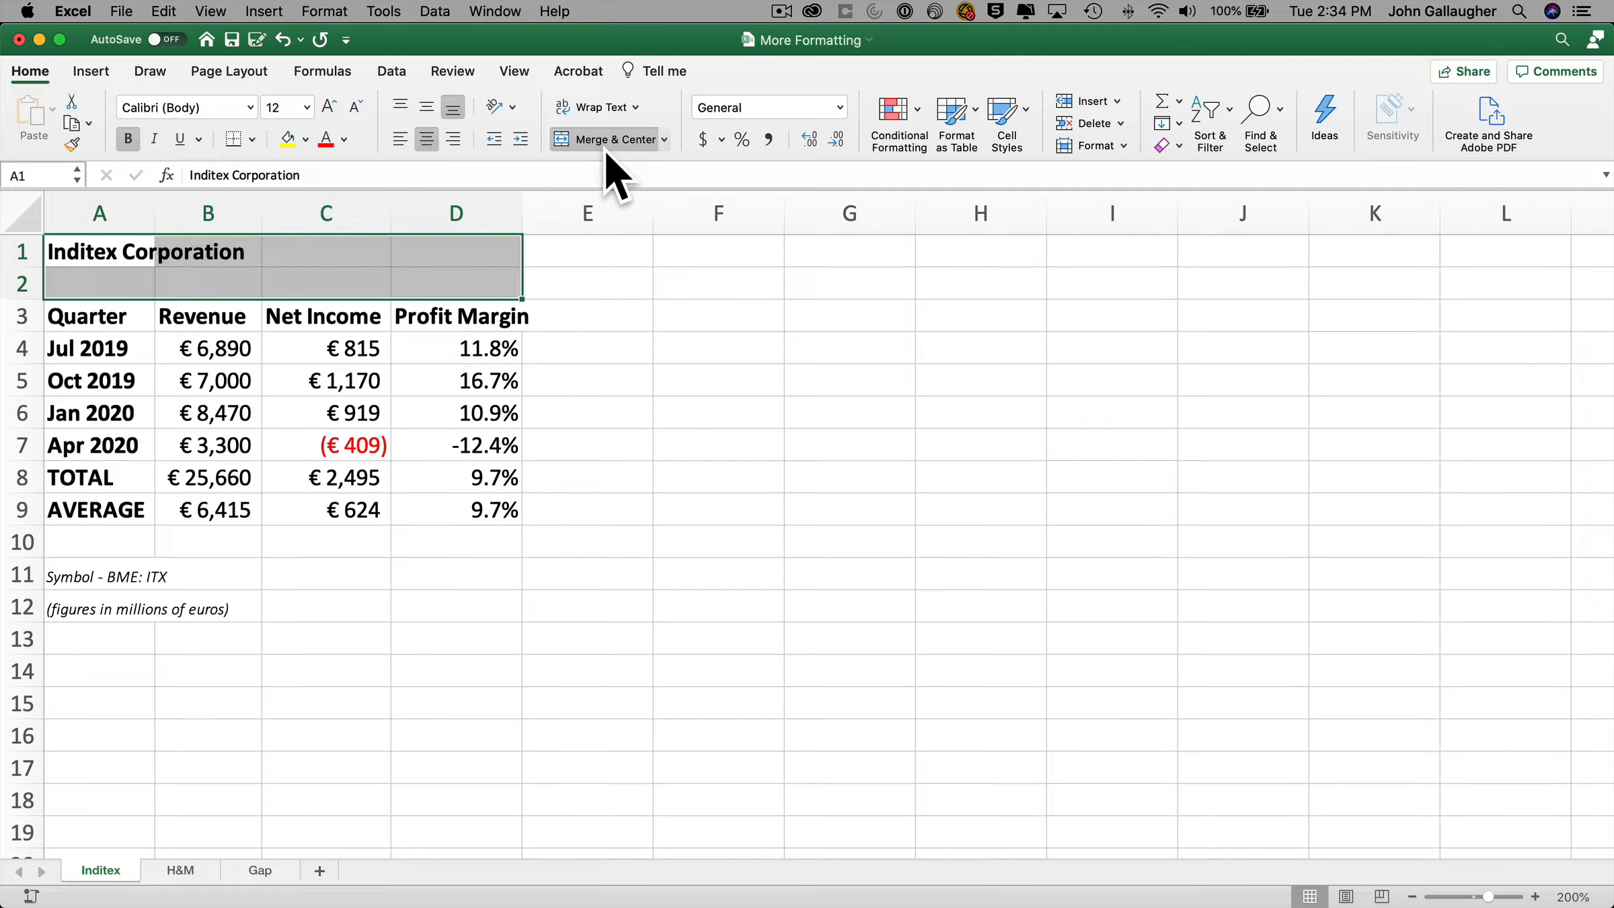
left_click(664, 140)
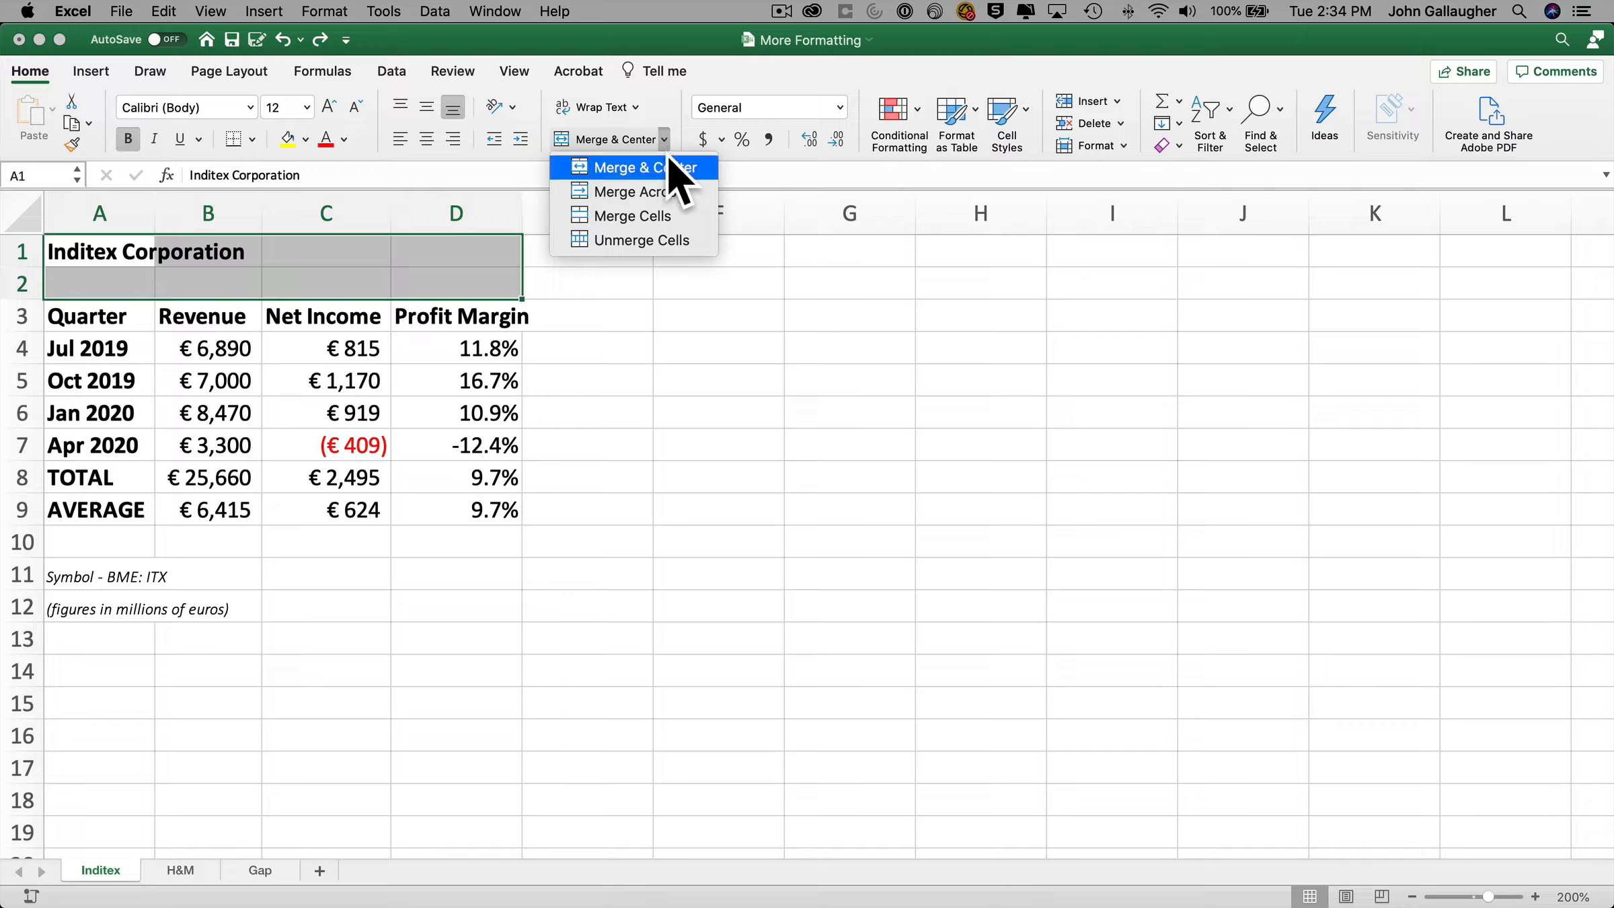
left_click(678, 189)
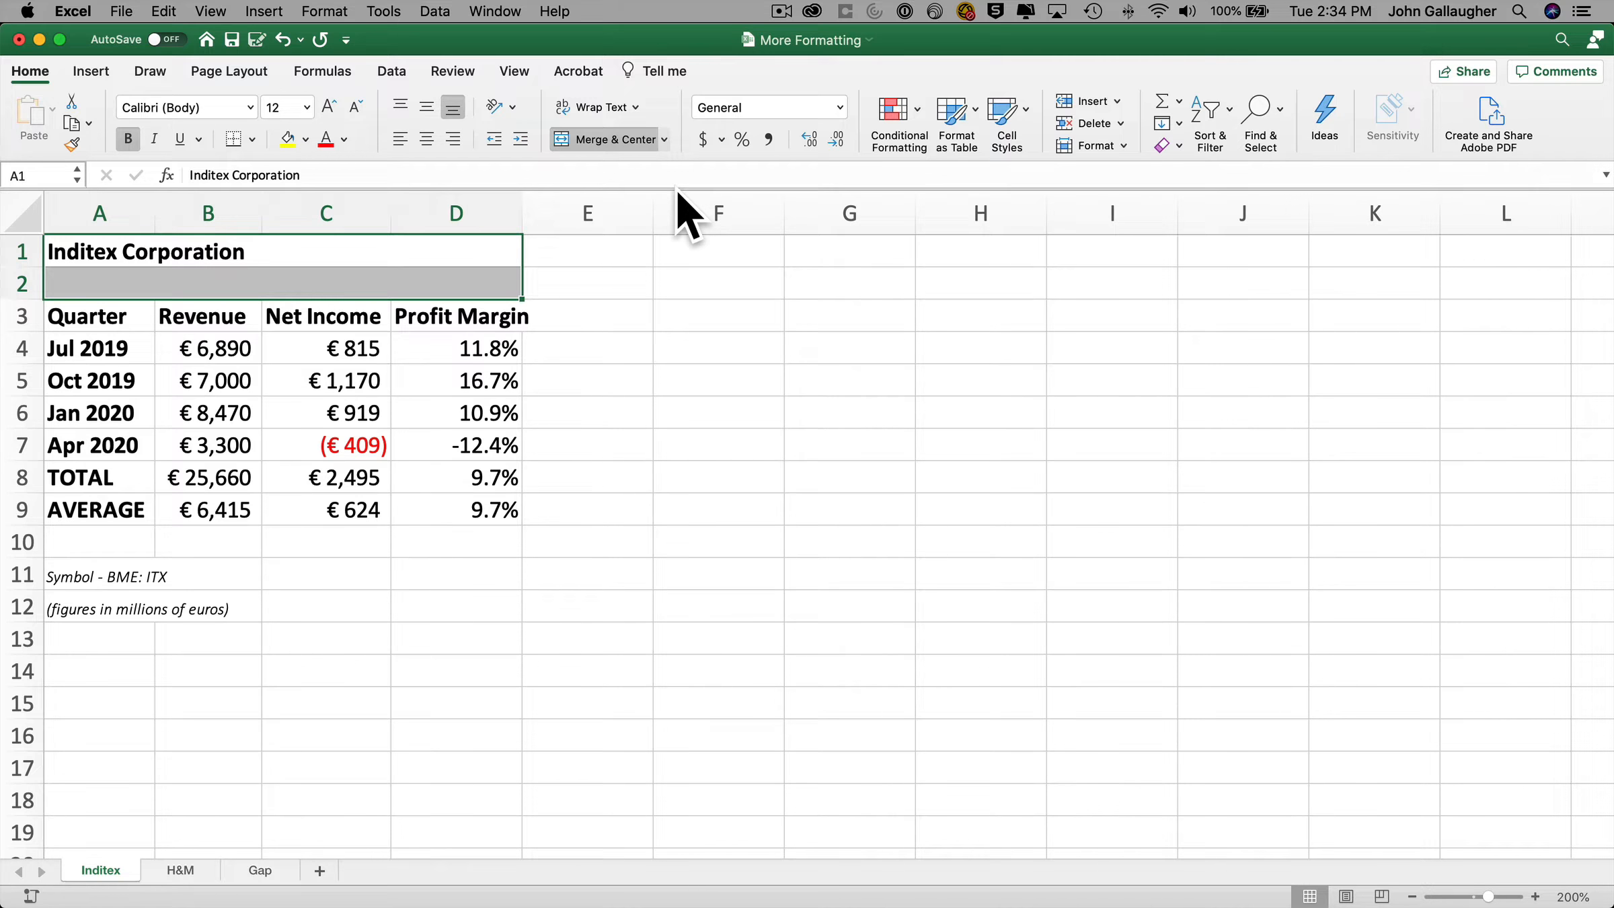
left_click(80, 247)
key("Down")
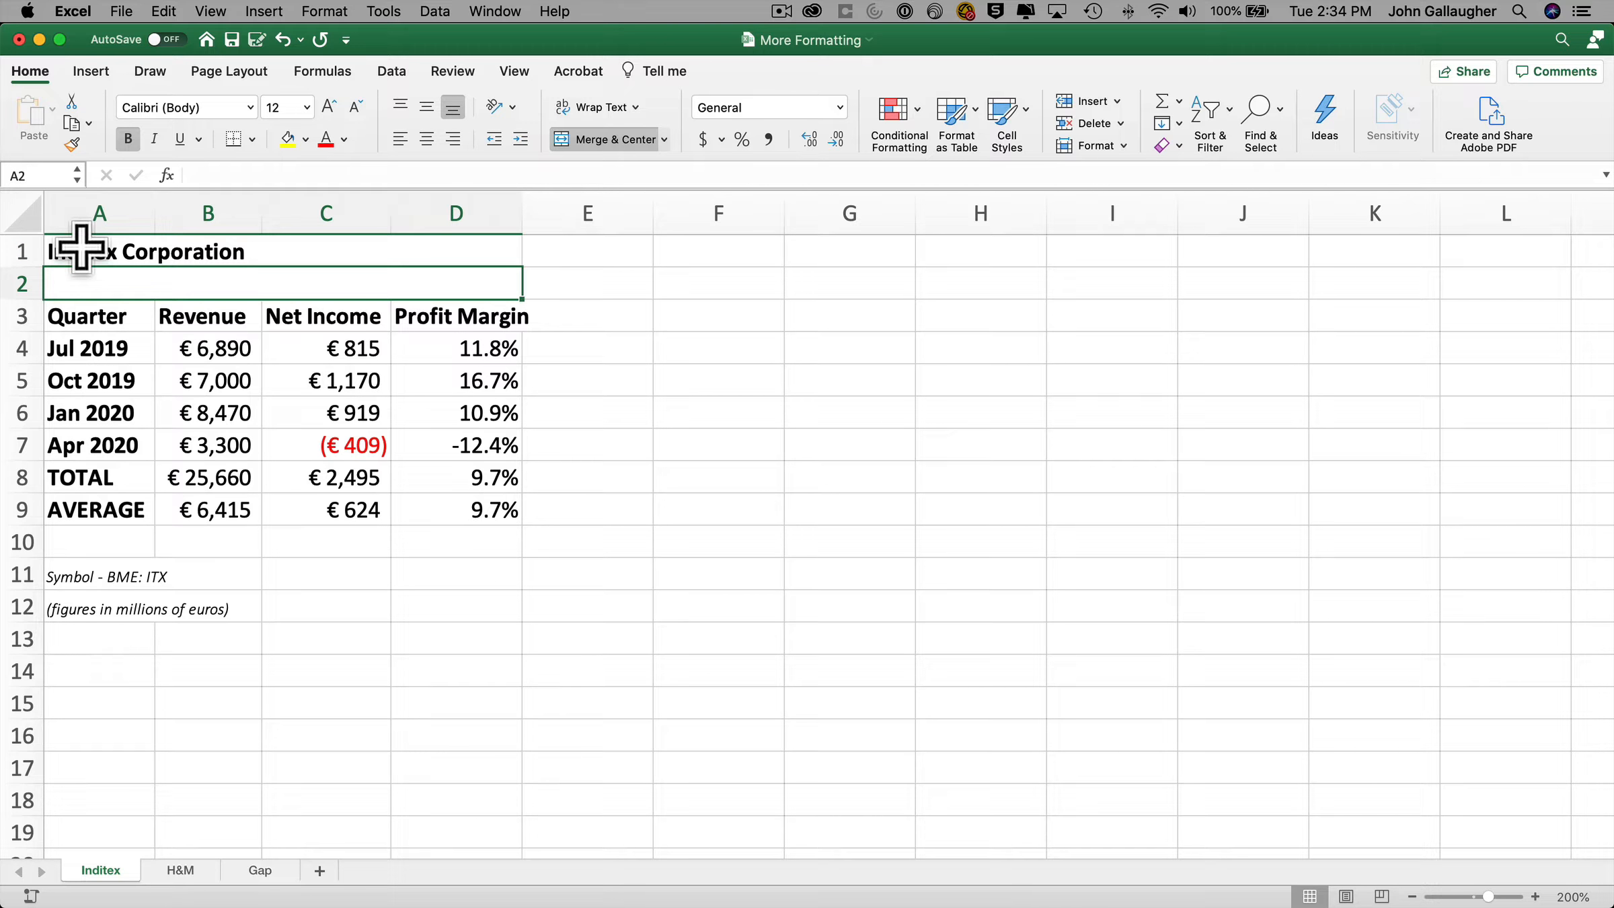
key("Down")
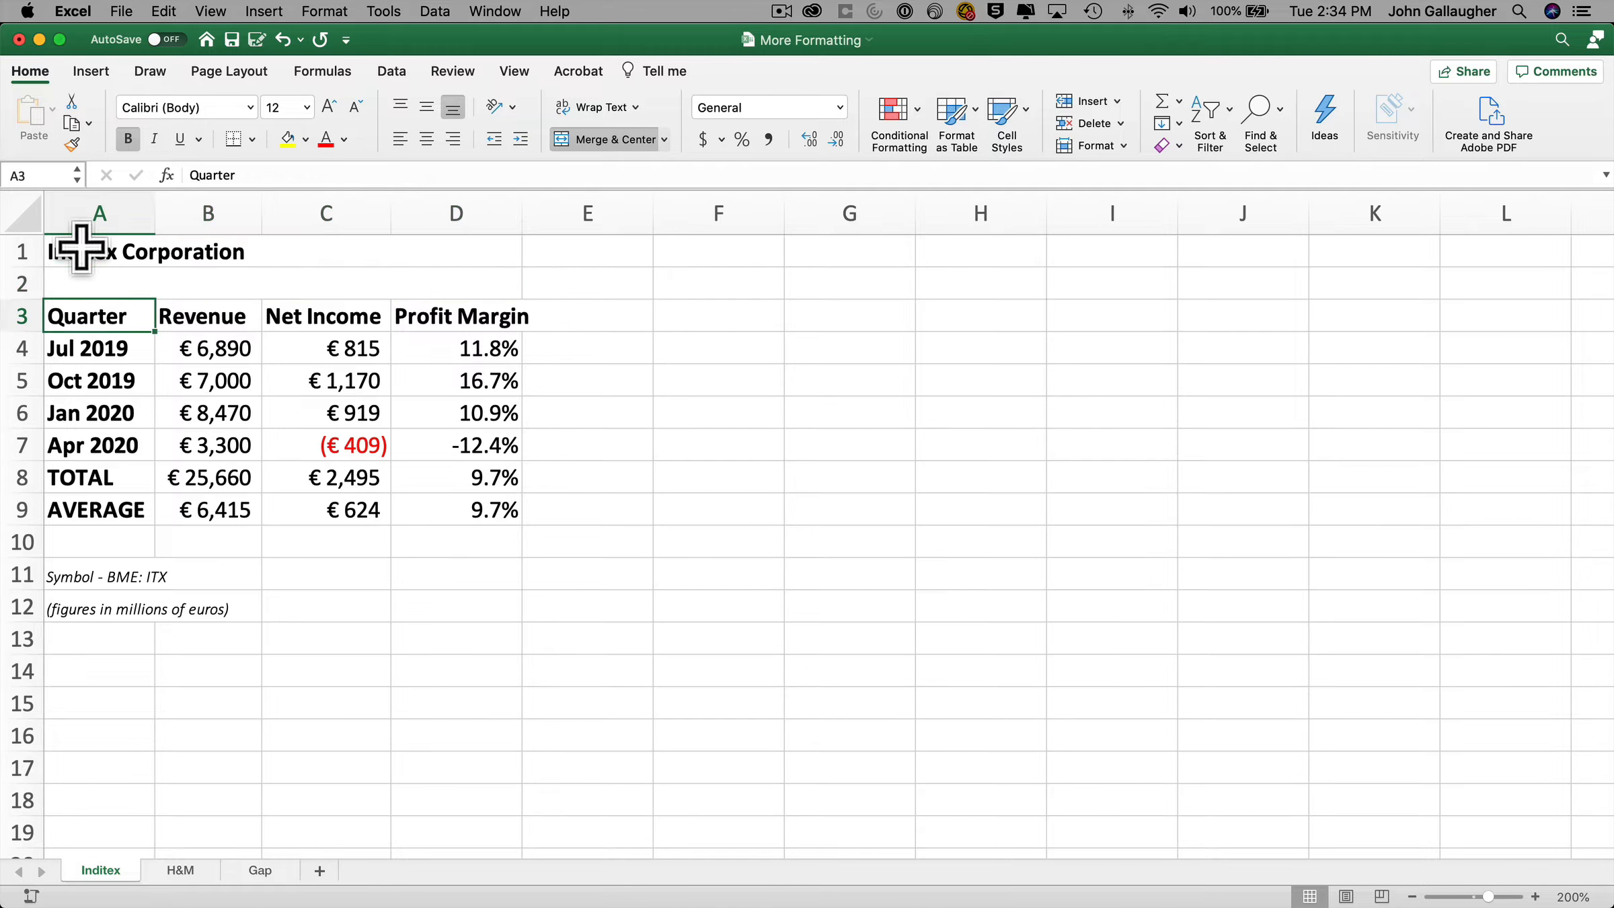
key("Up")
key("Up")
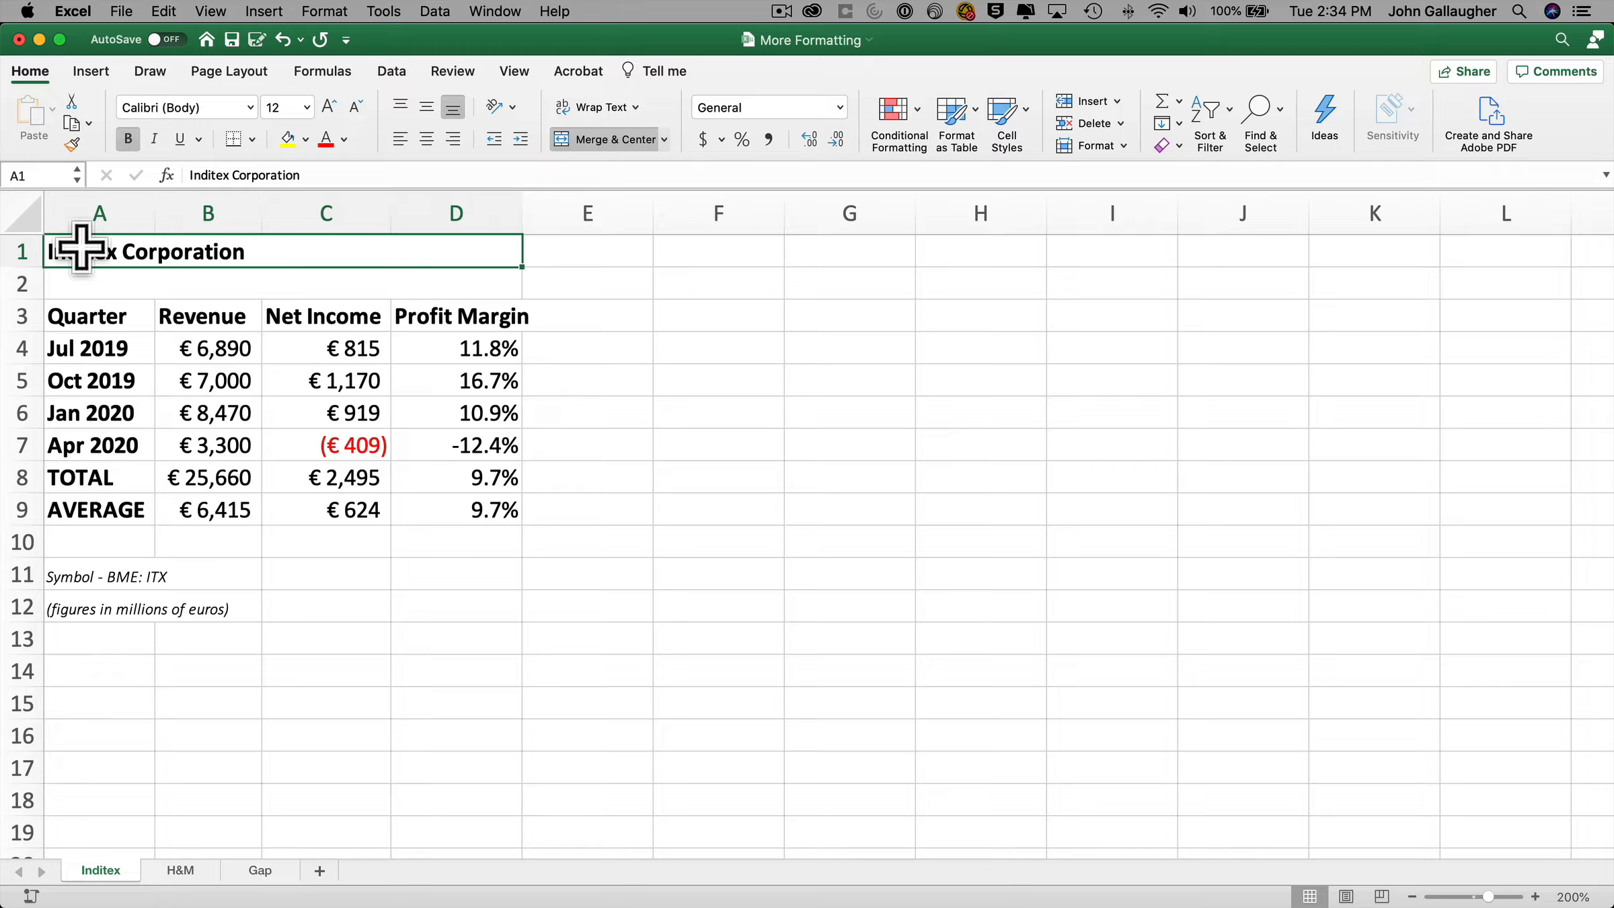
left_click_drag(81, 247, 90, 276)
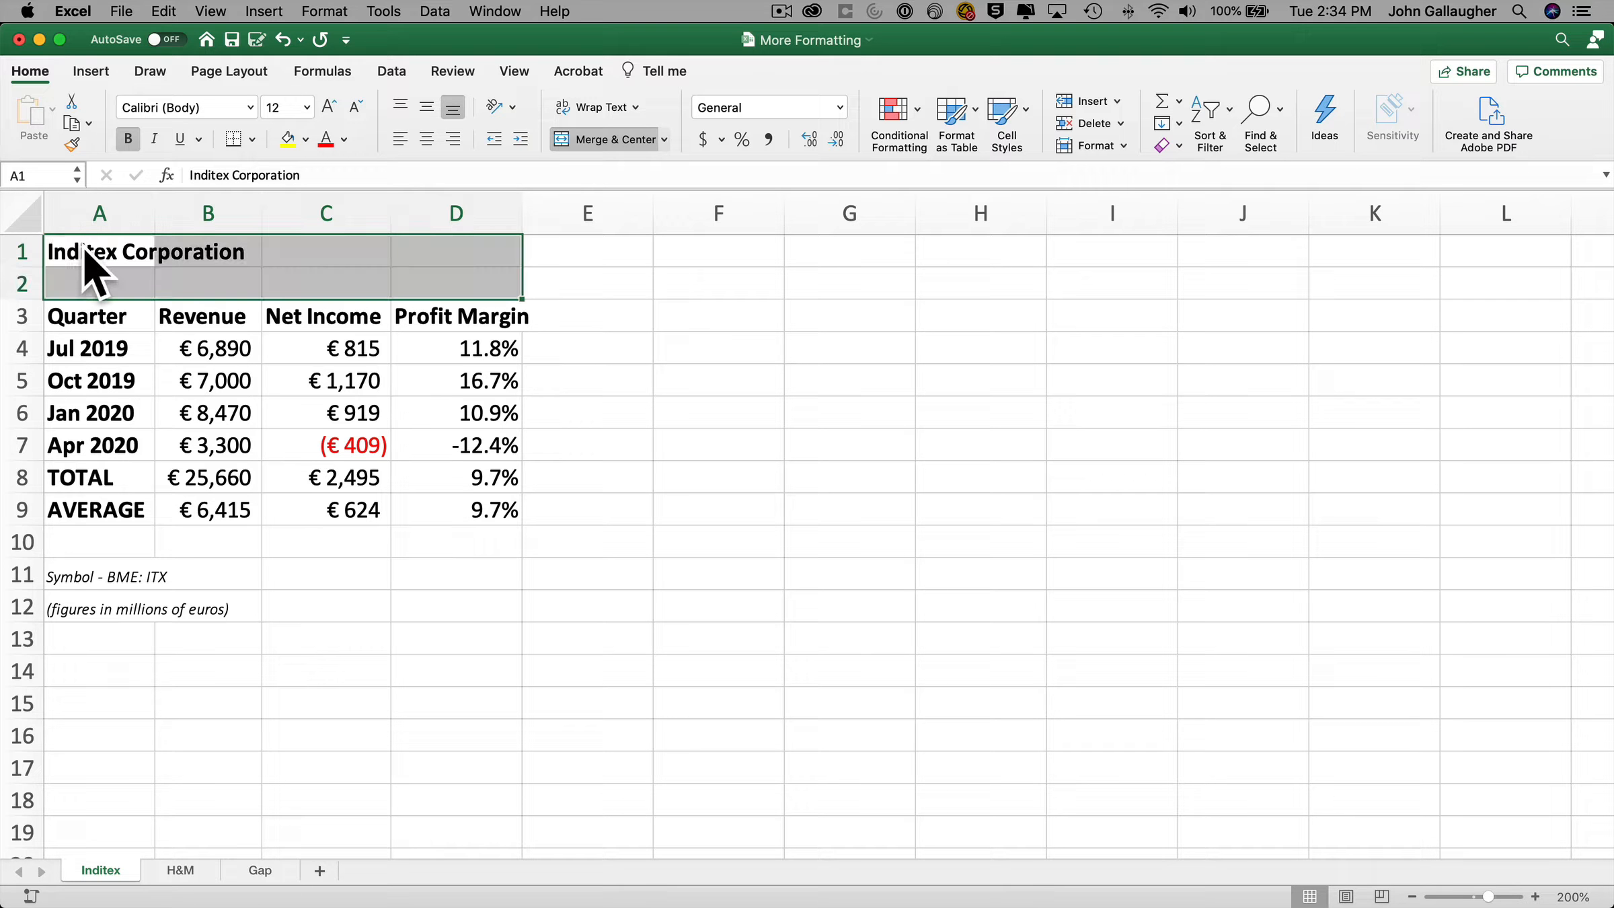
Try Merge Cells on A1:D2, undo it, and settle on Merge & Center for the title
left_click(664, 139)
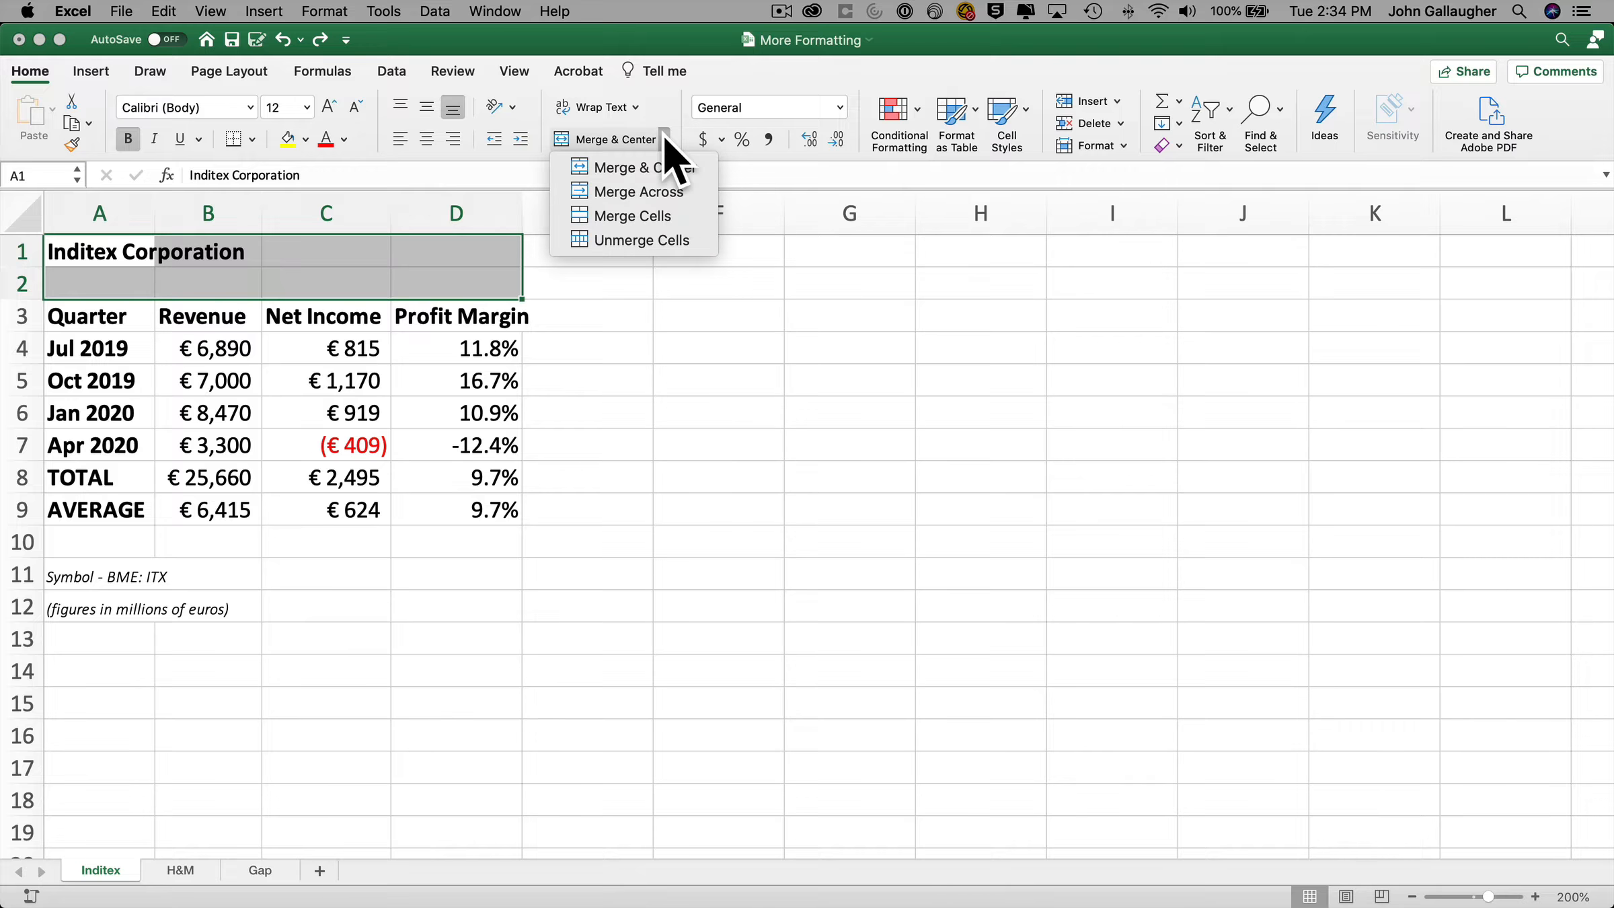
left_click(675, 220)
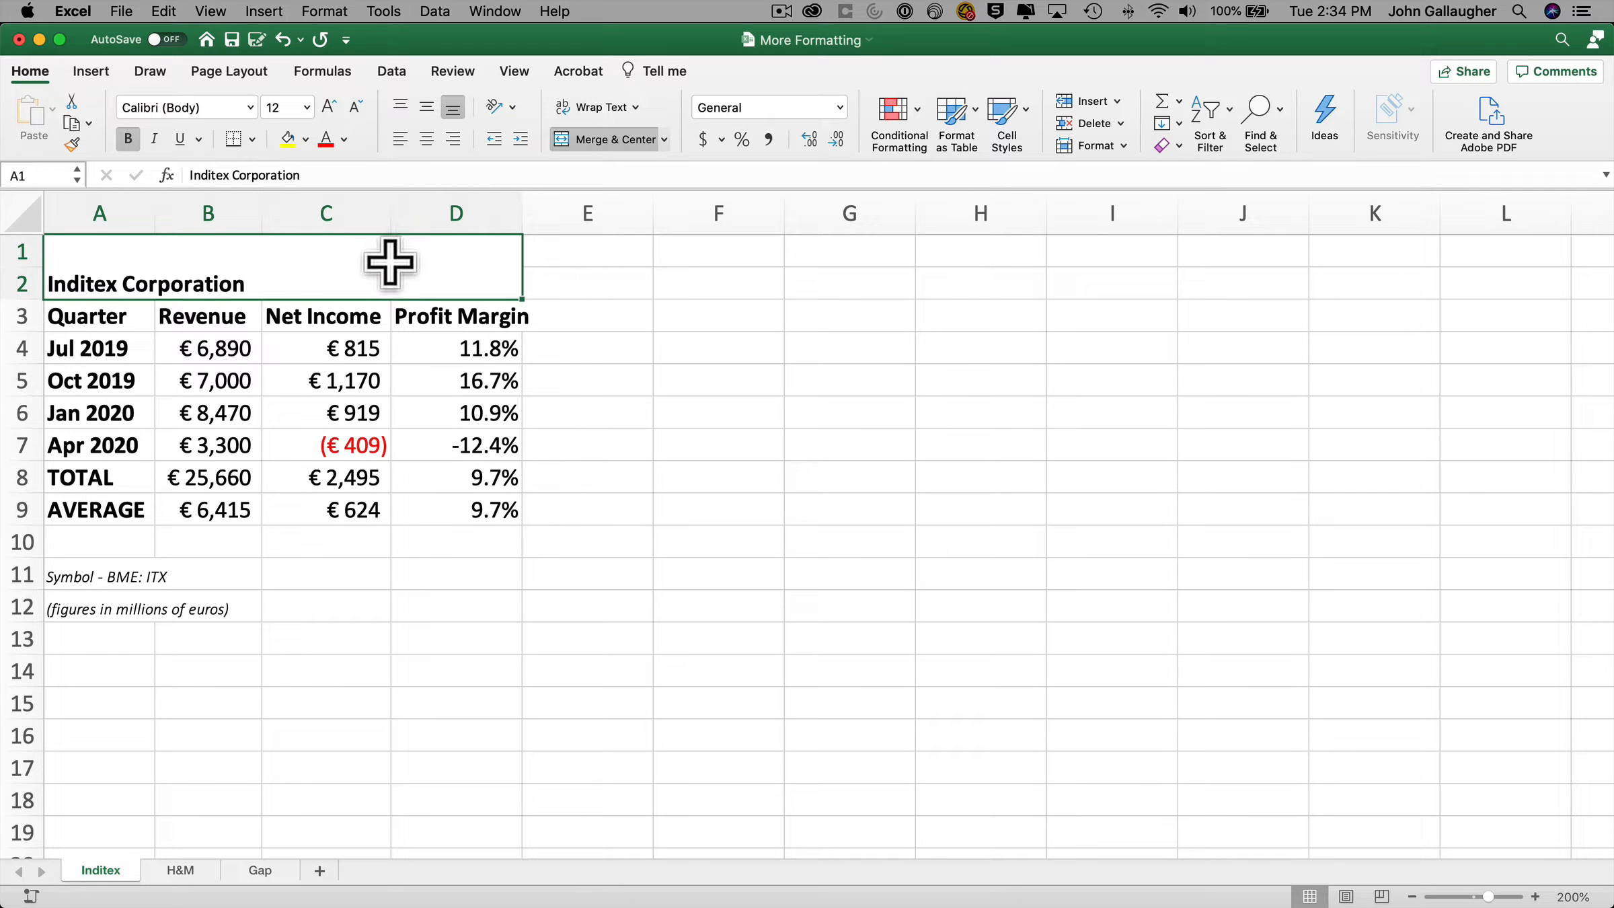
key("super+z")
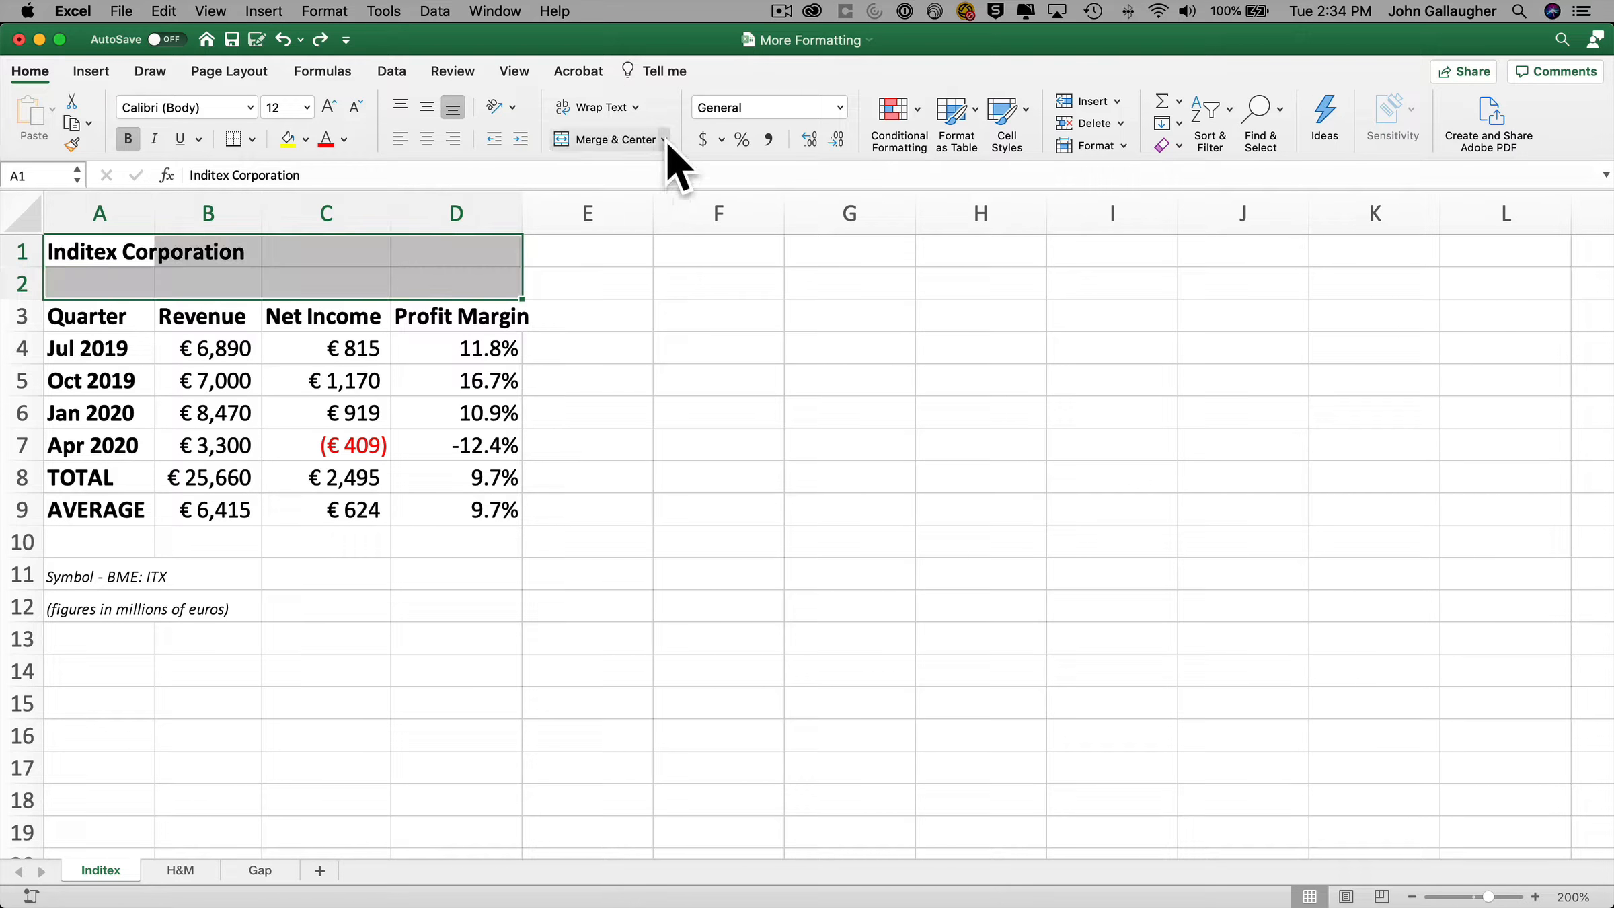
left_click(664, 140)
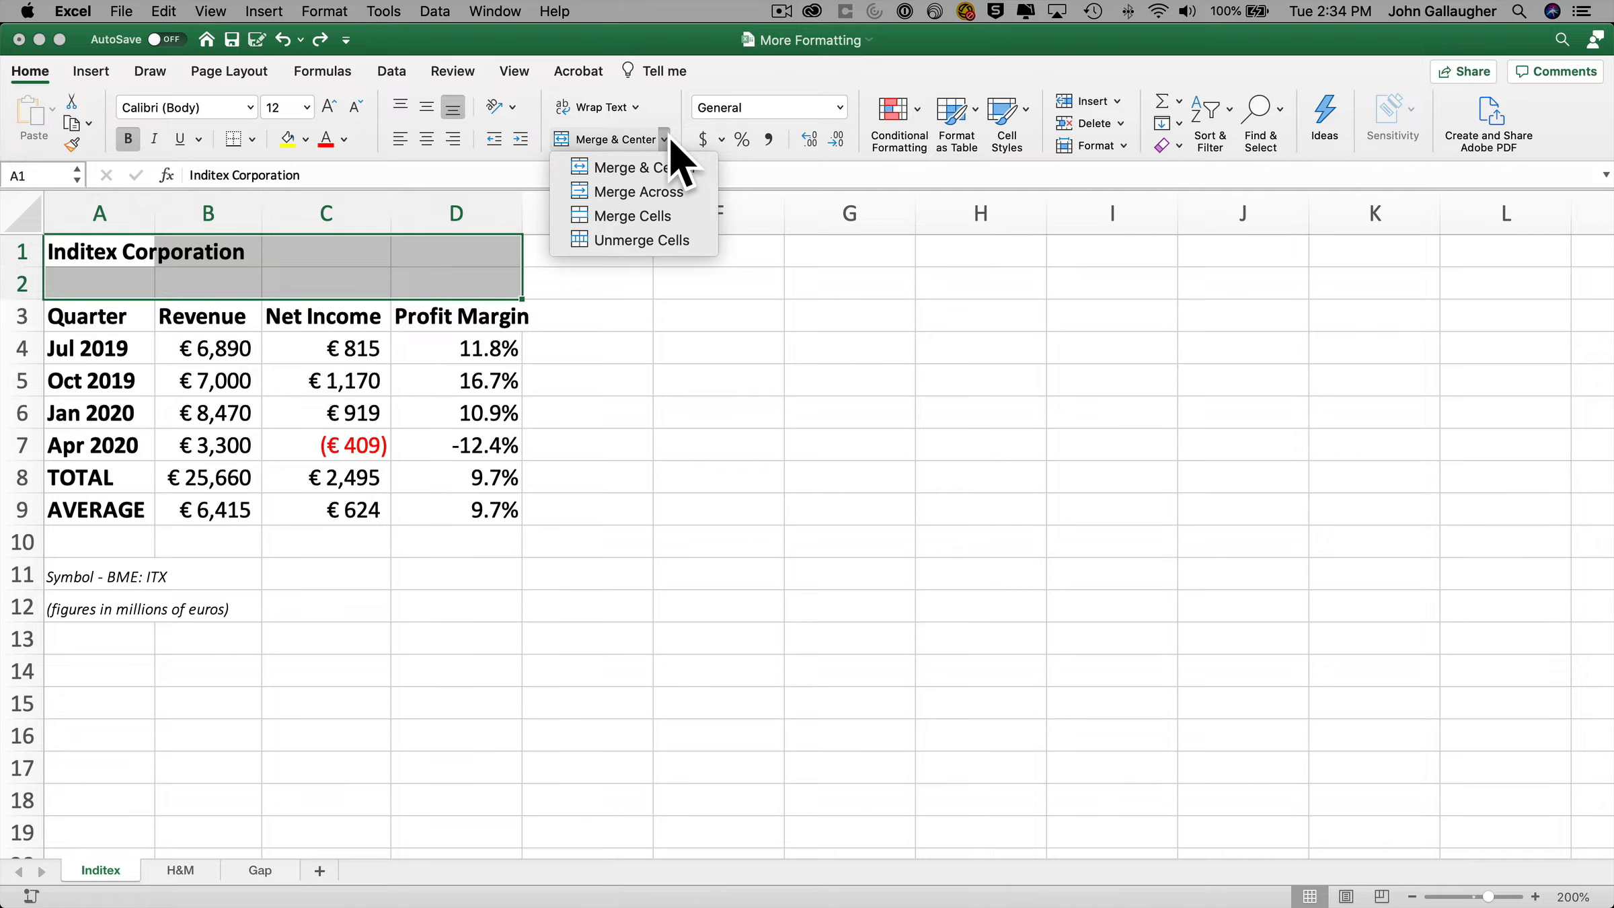
left_click(680, 172)
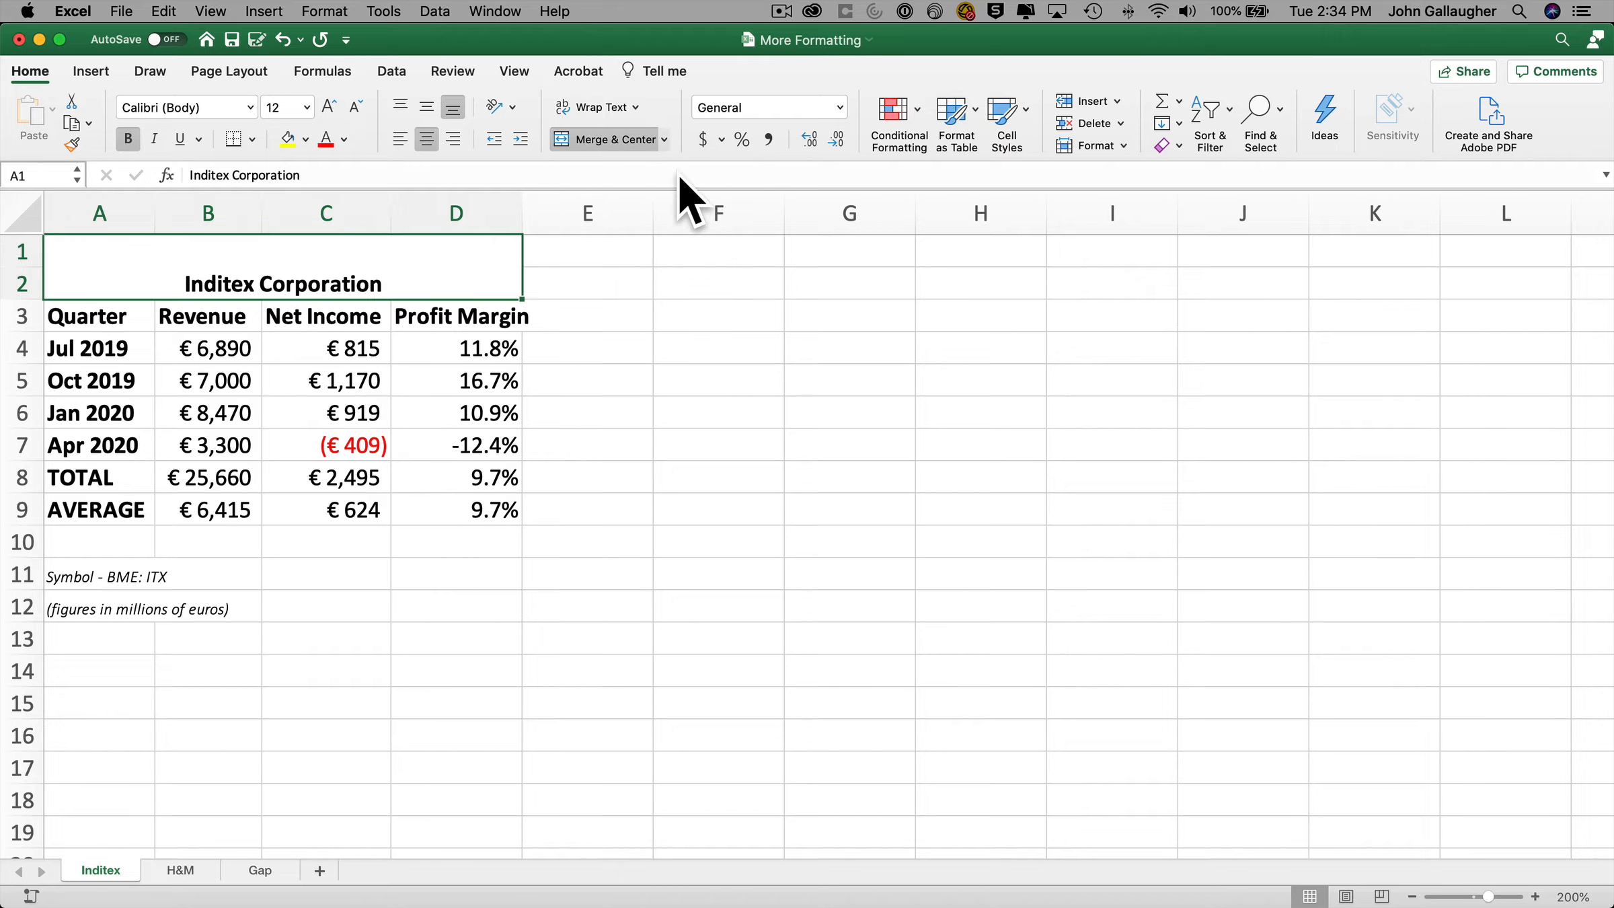
left_click(665, 139)
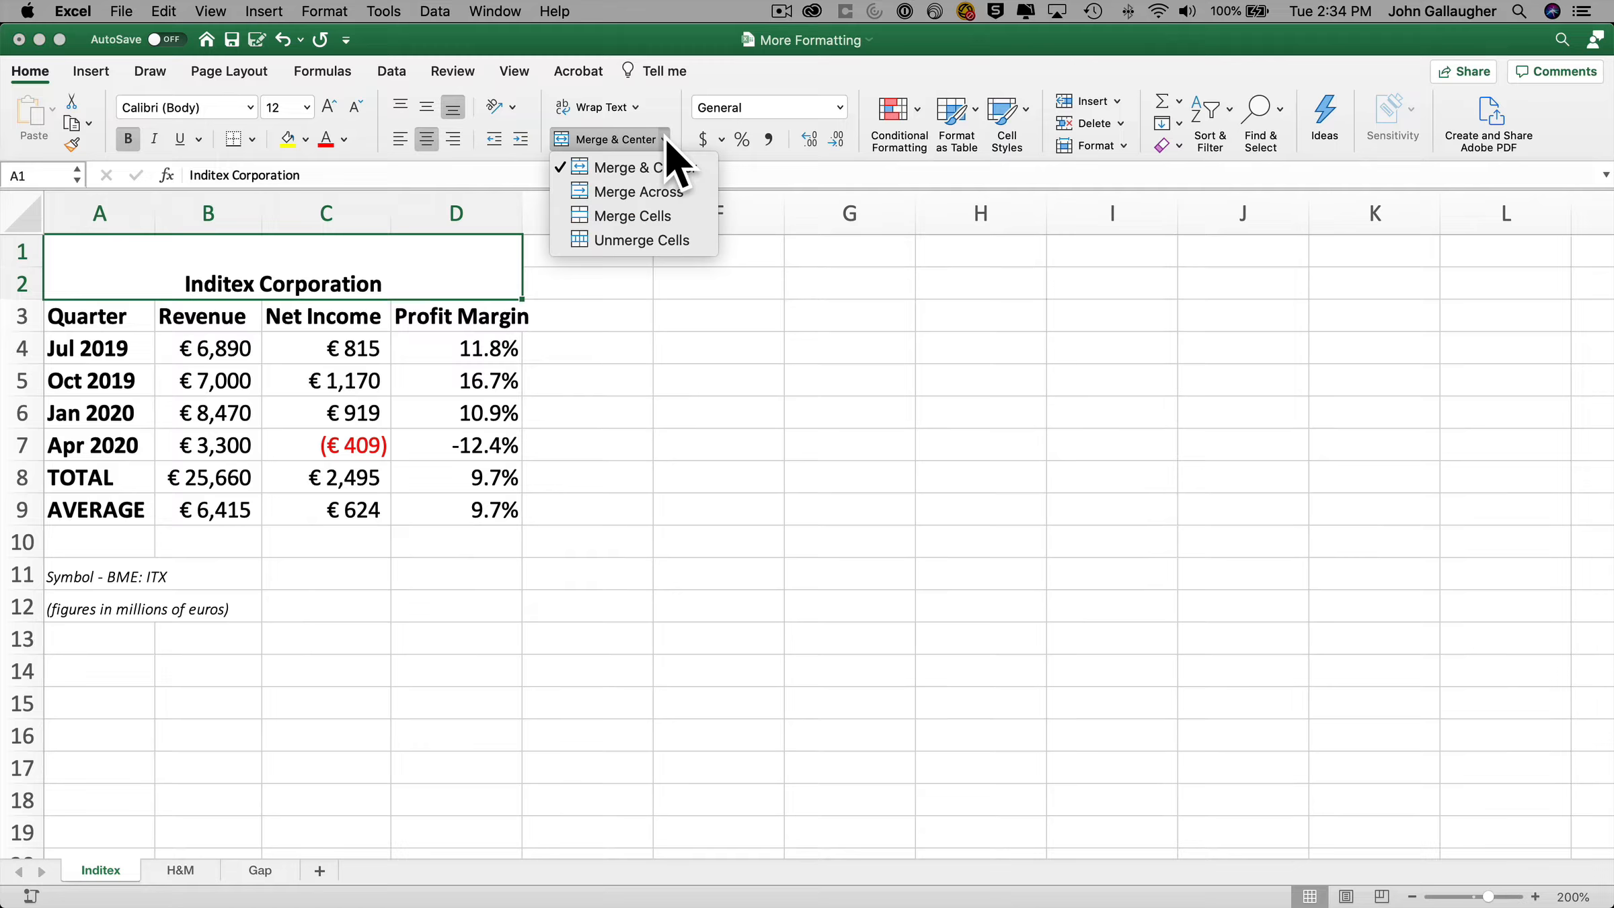
left_click(660, 238)
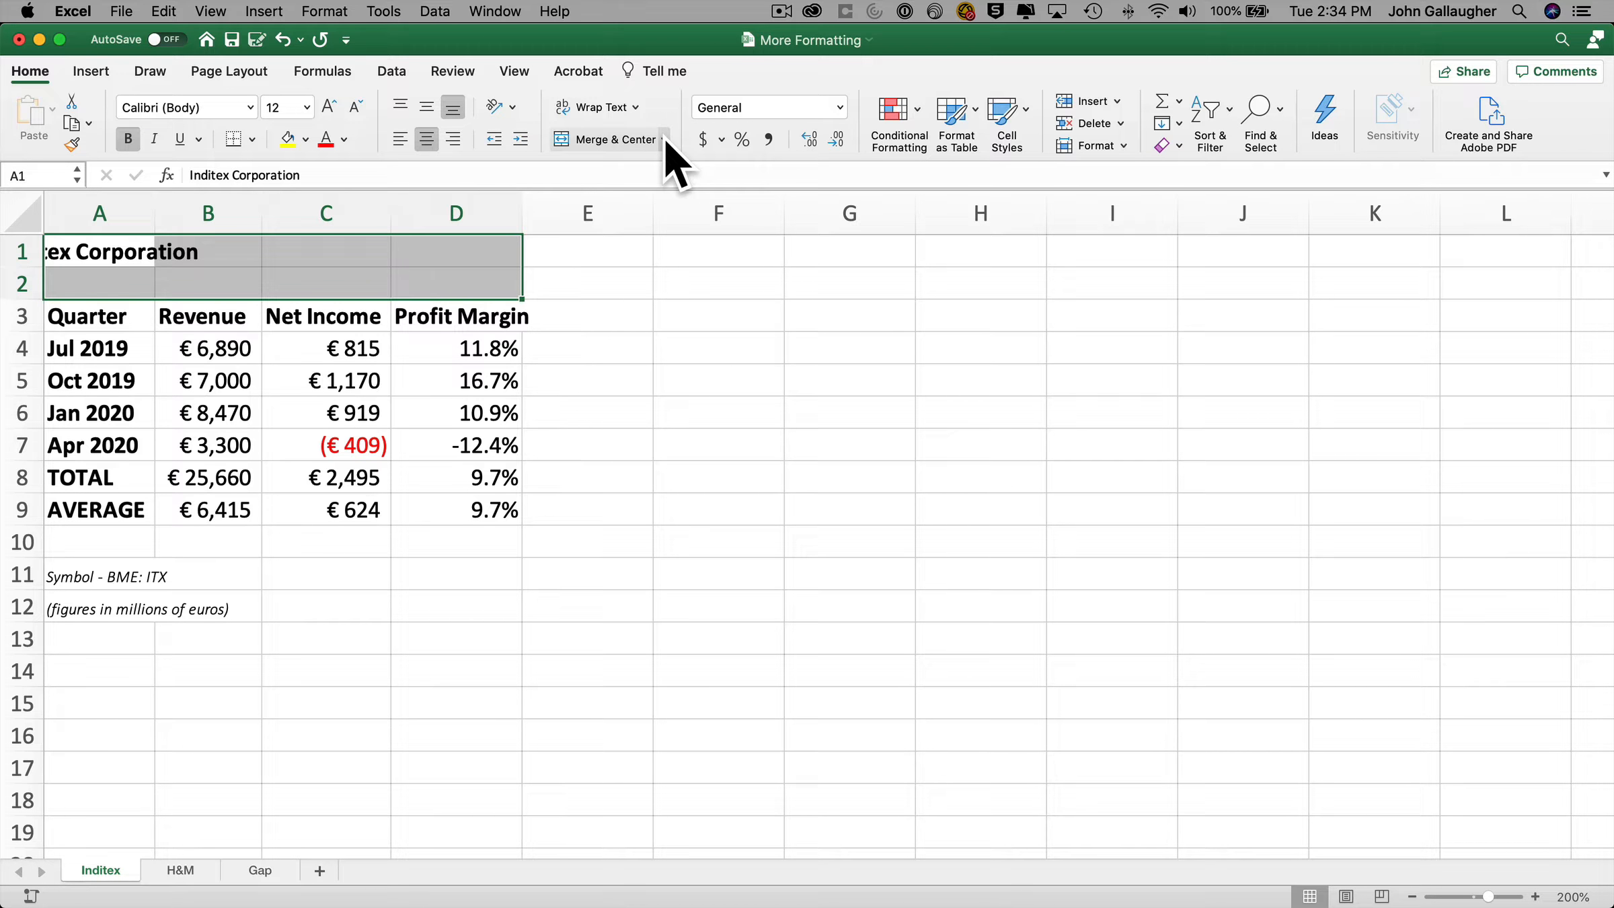
left_click(634, 142)
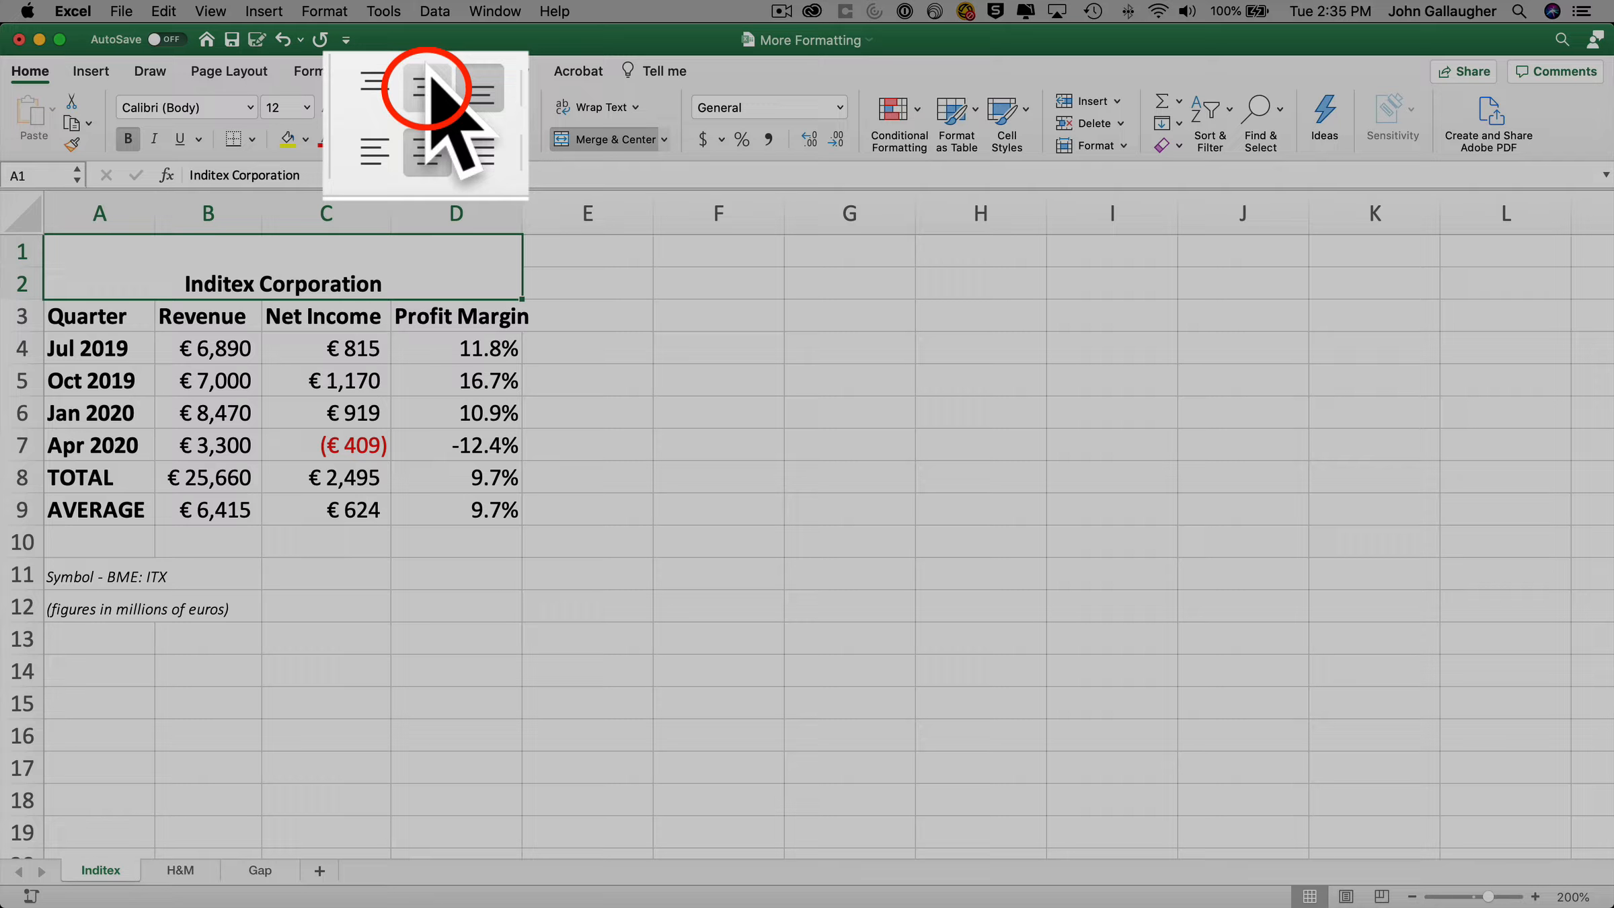
Middle-align the Inditex Corporation title and widen column D slightly
left_click(427, 107)
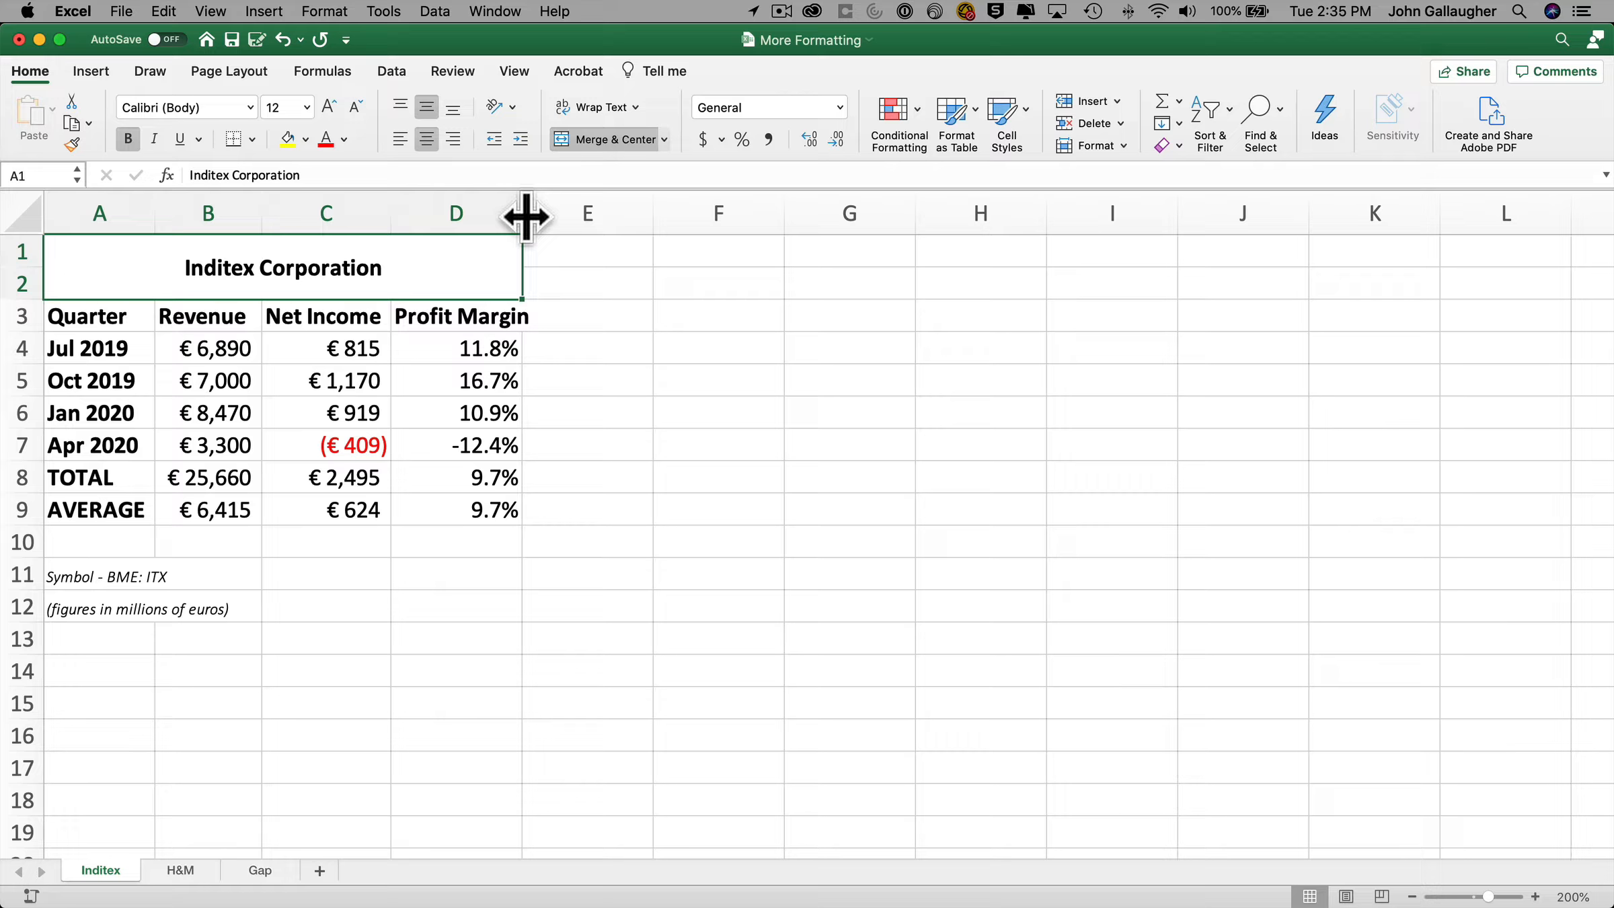
left_click_drag(525, 216, 538, 214)
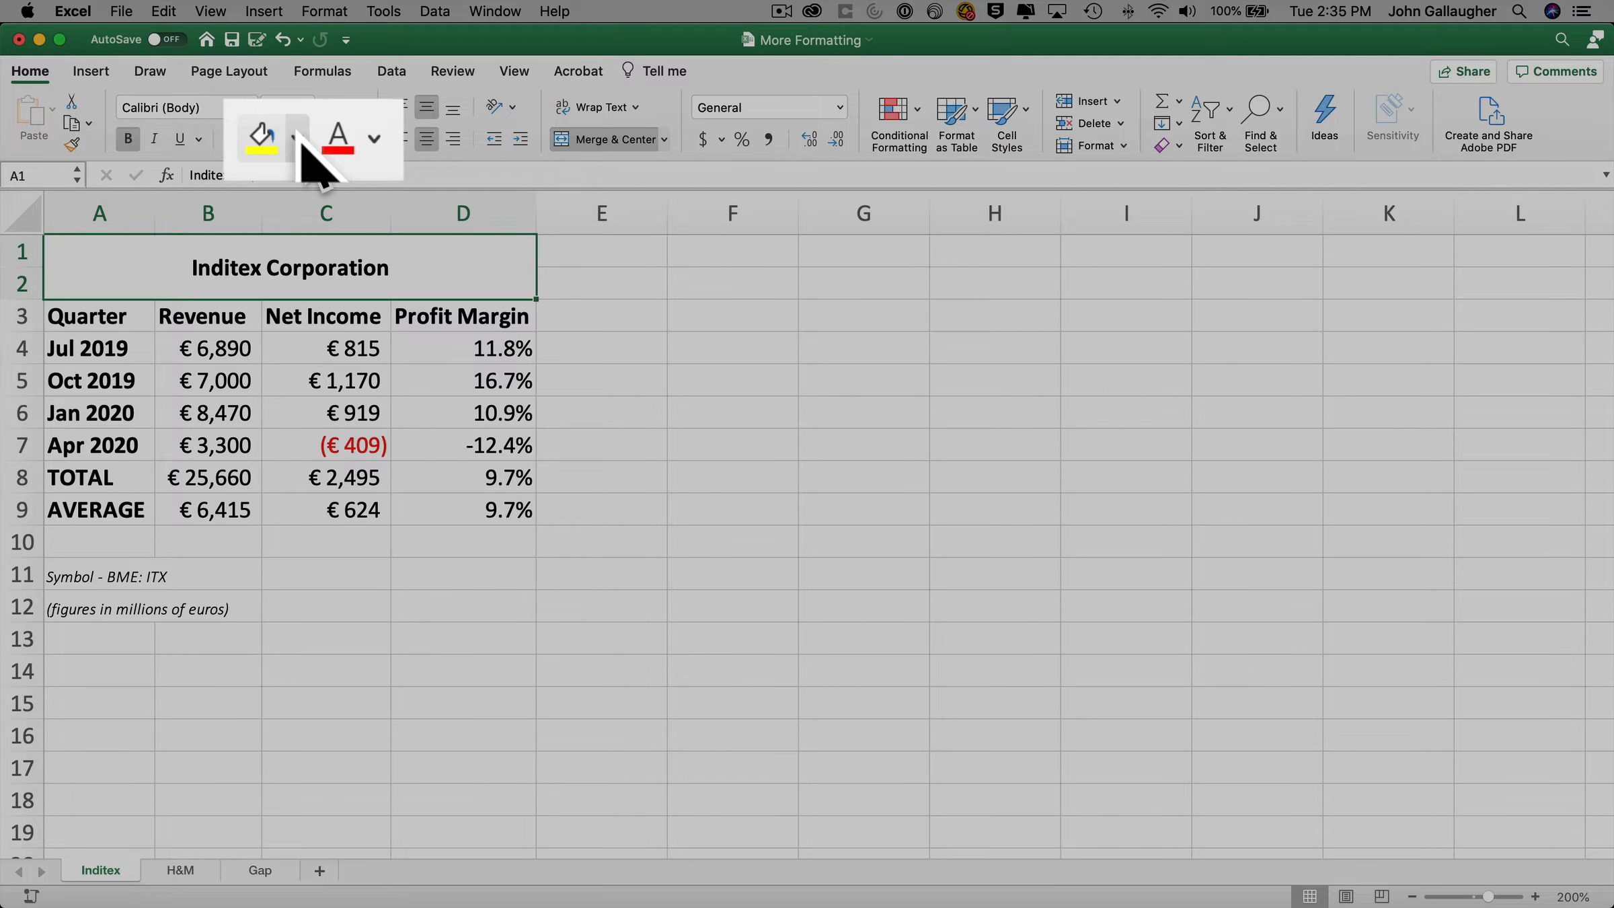
left_click(305, 138)
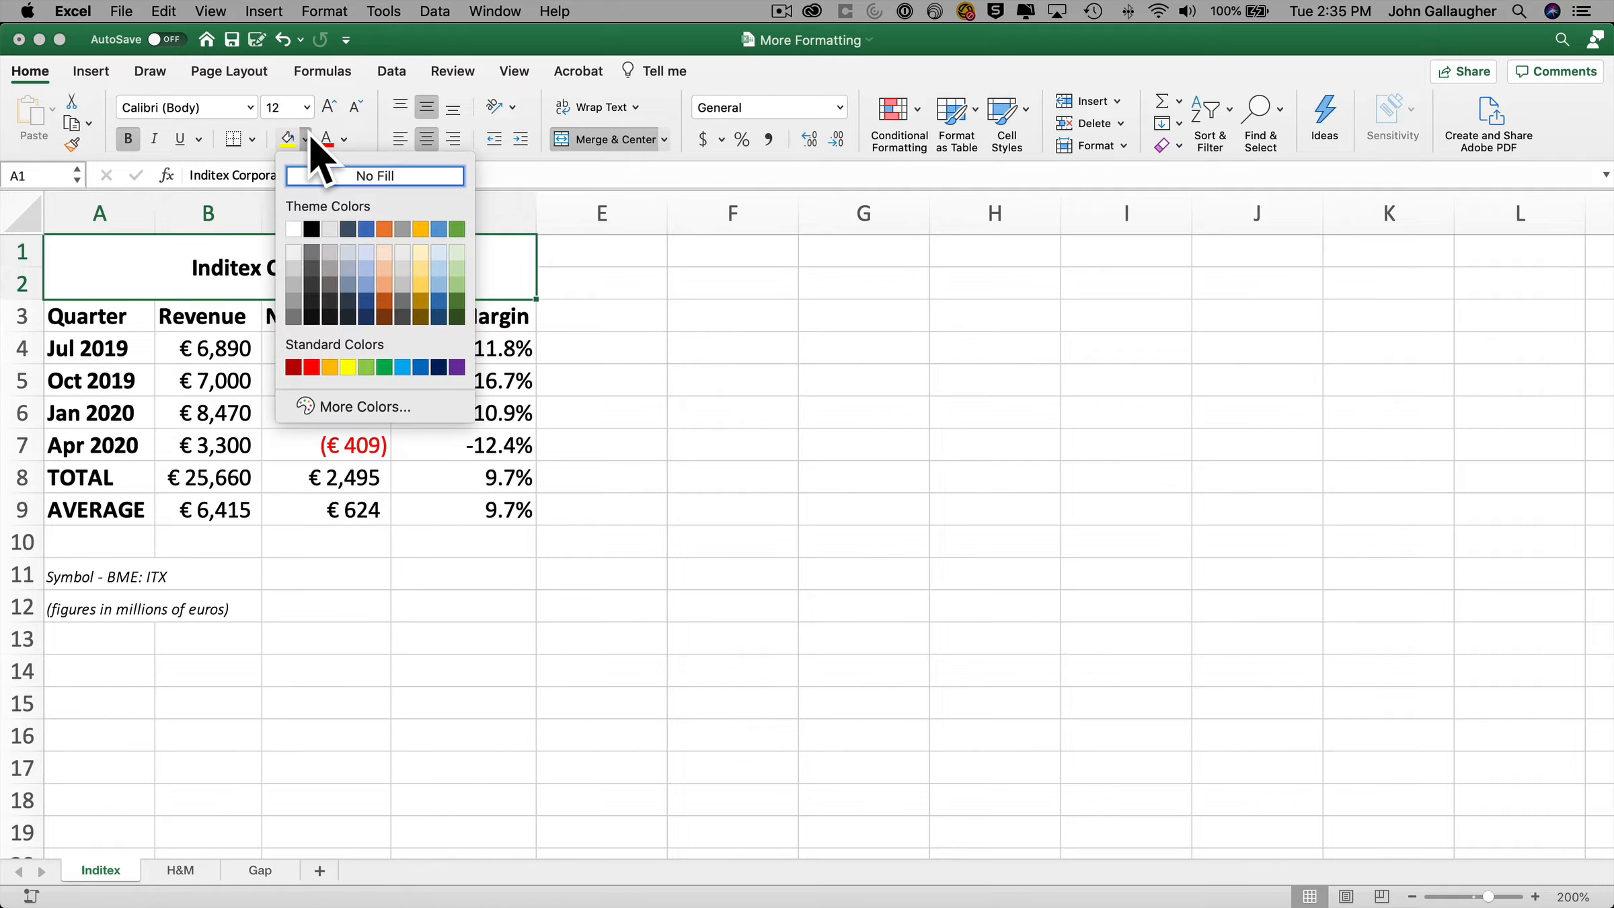
left_click(420, 366)
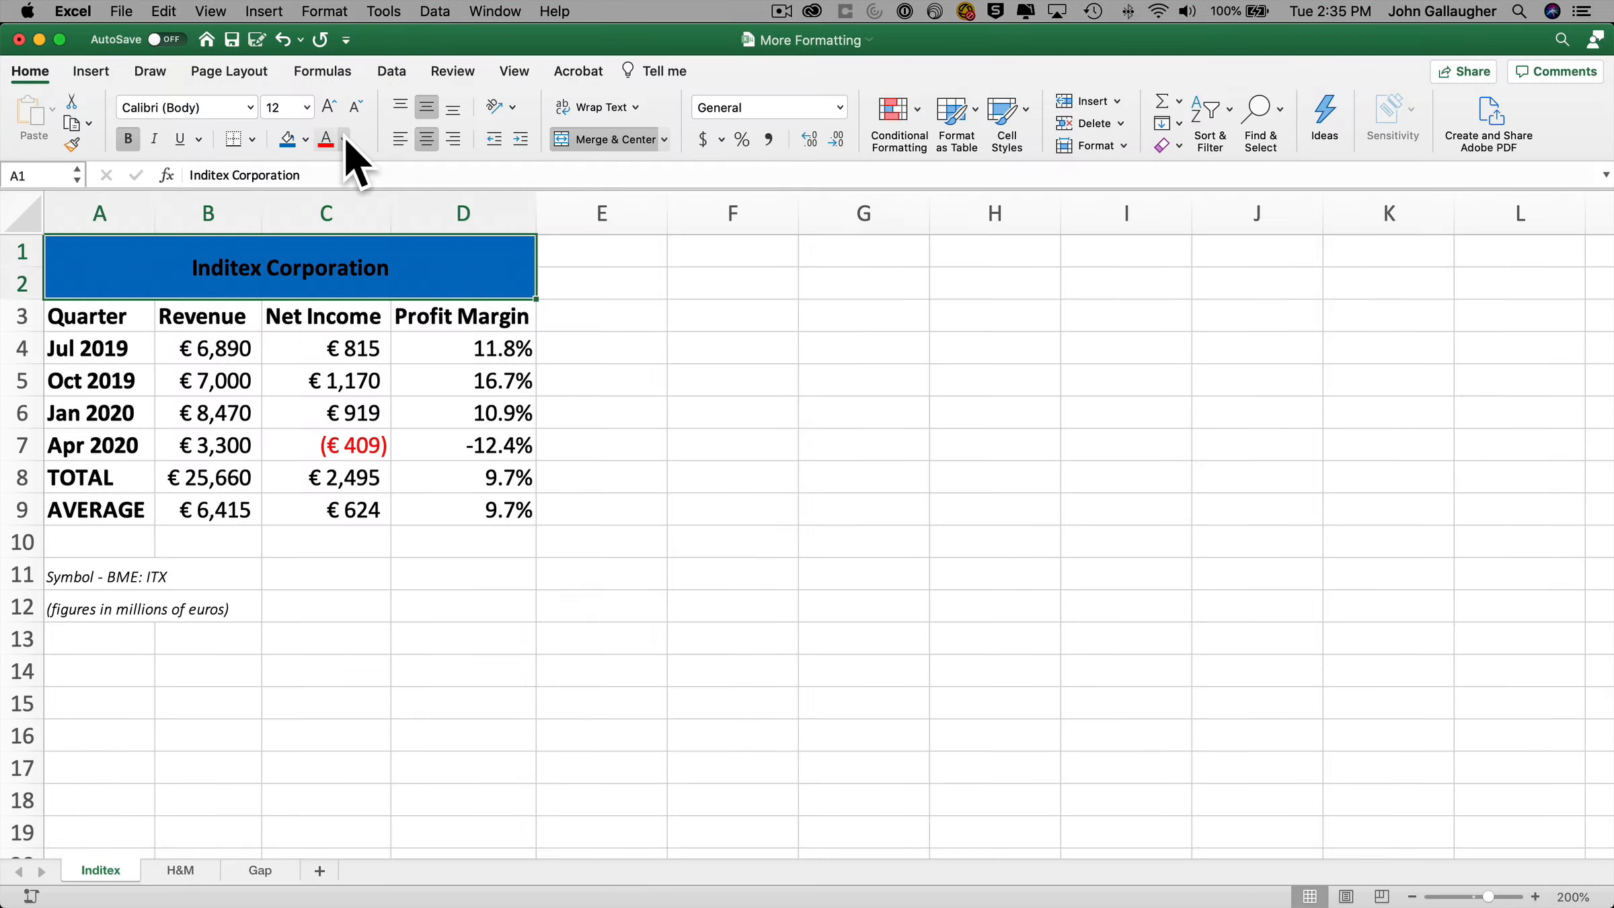
left_click(344, 139)
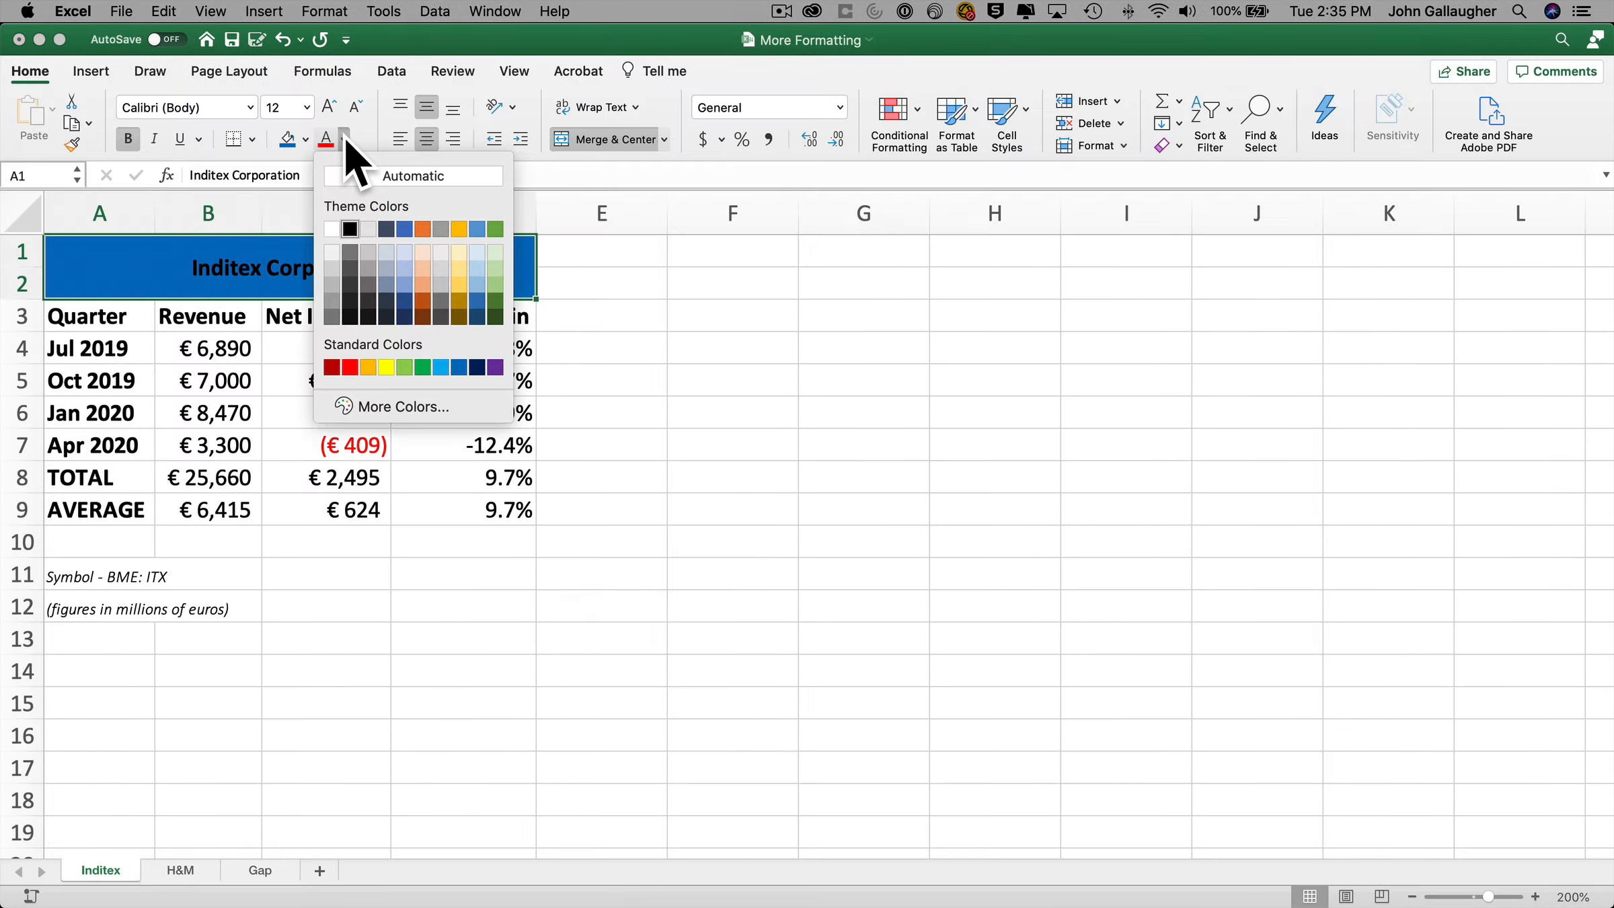
left_click(331, 231)
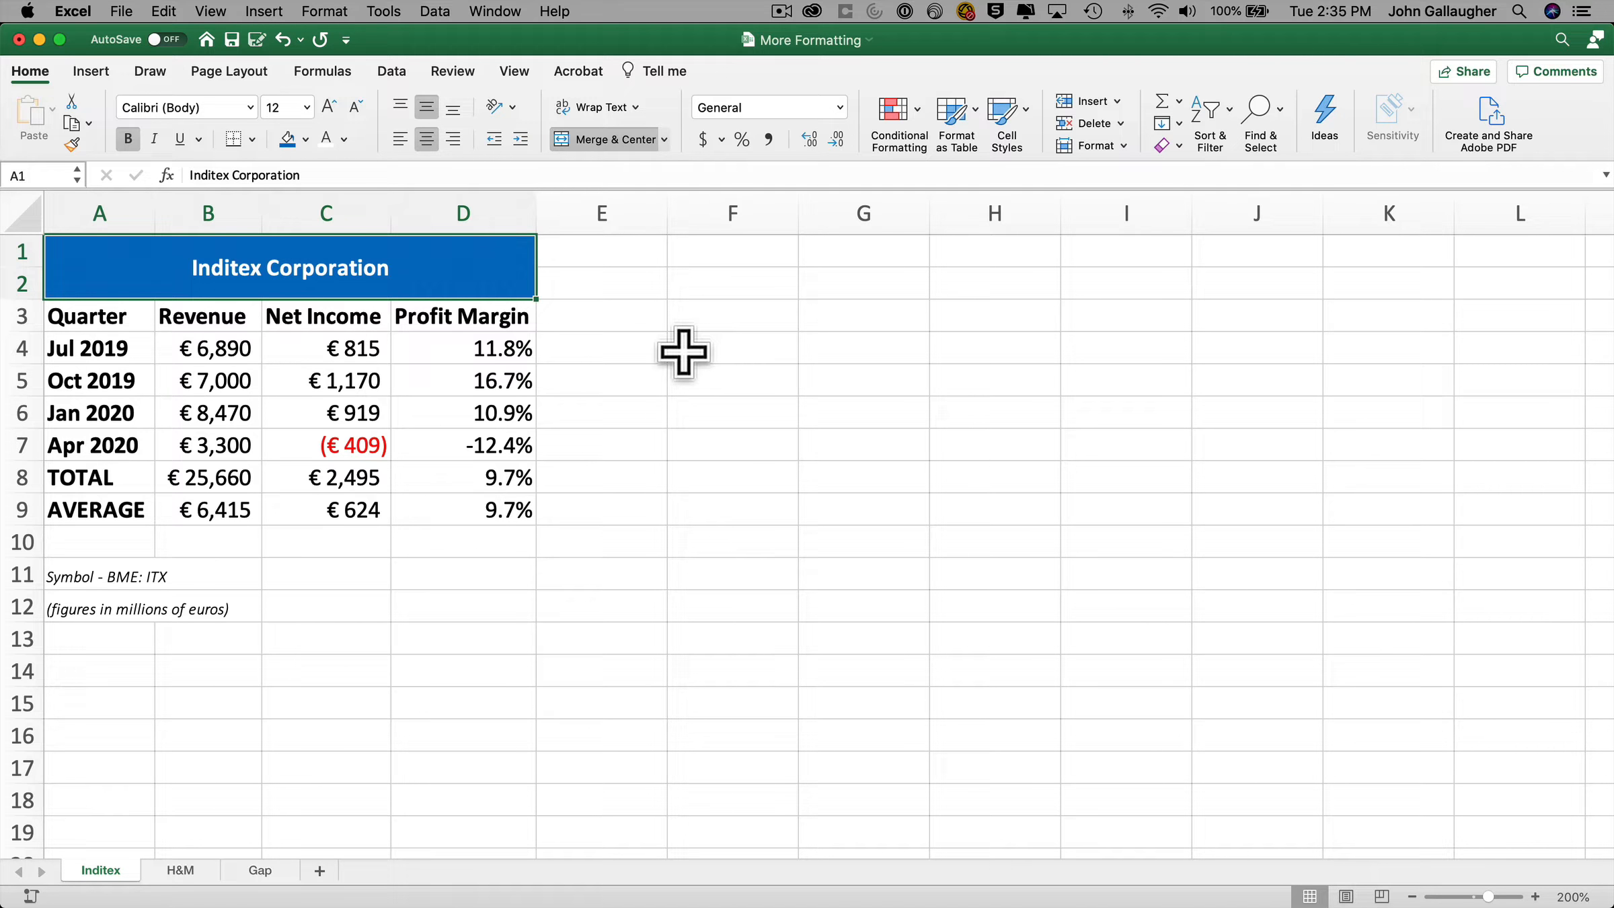
key("super+z")
key("super+z")
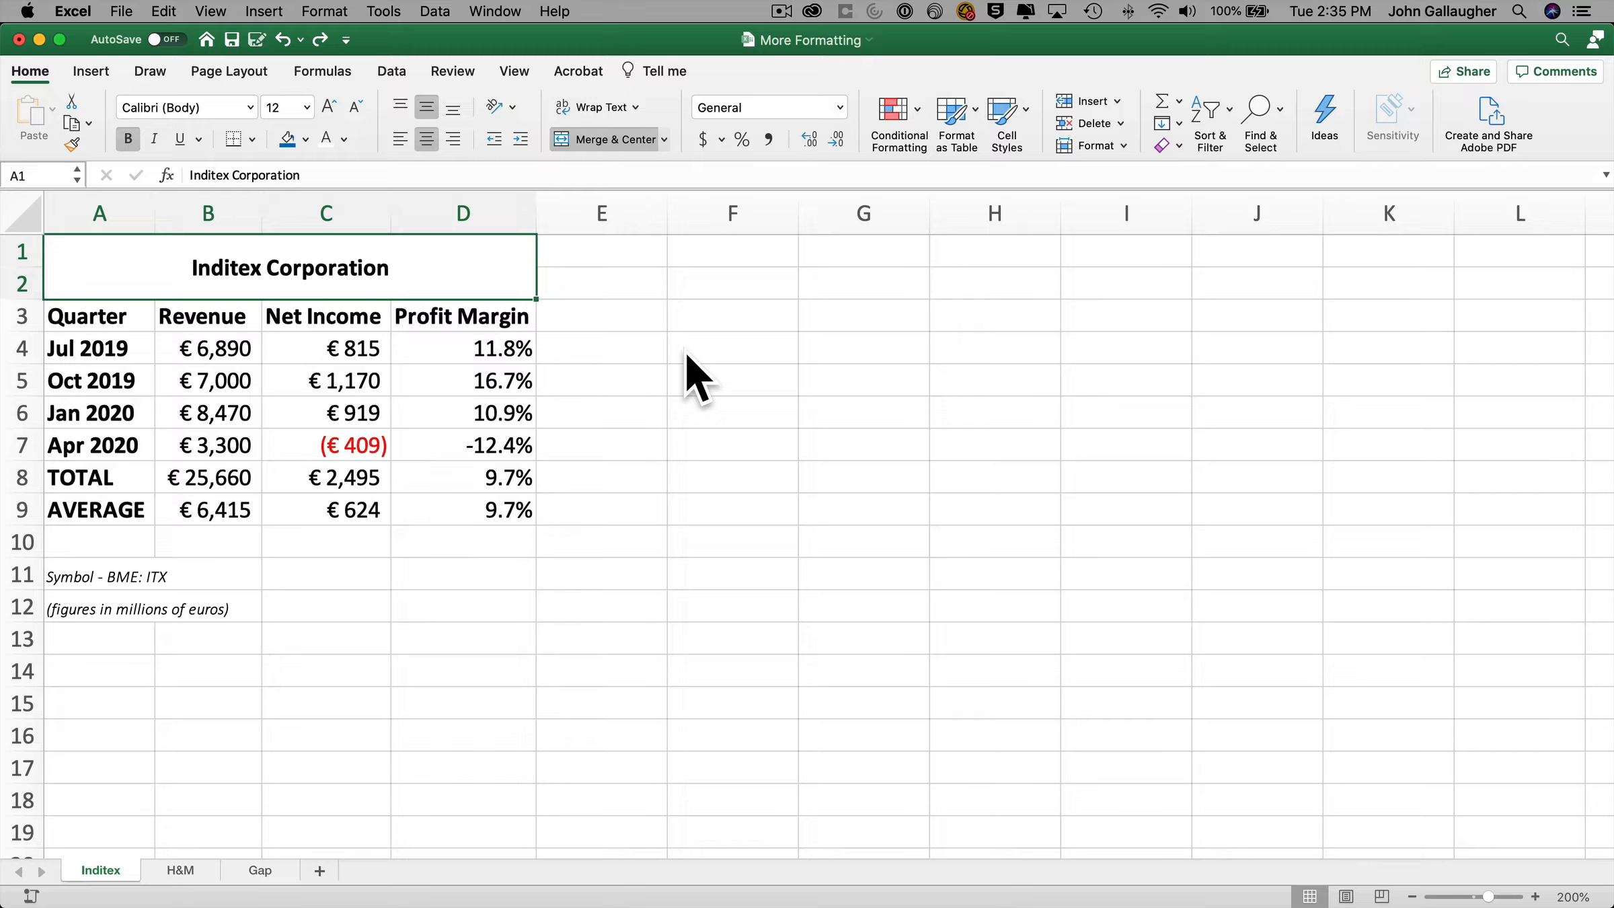
Open bc.edu in a new Chrome tab, then return to Excel and narrow its window
key("super+Tab")
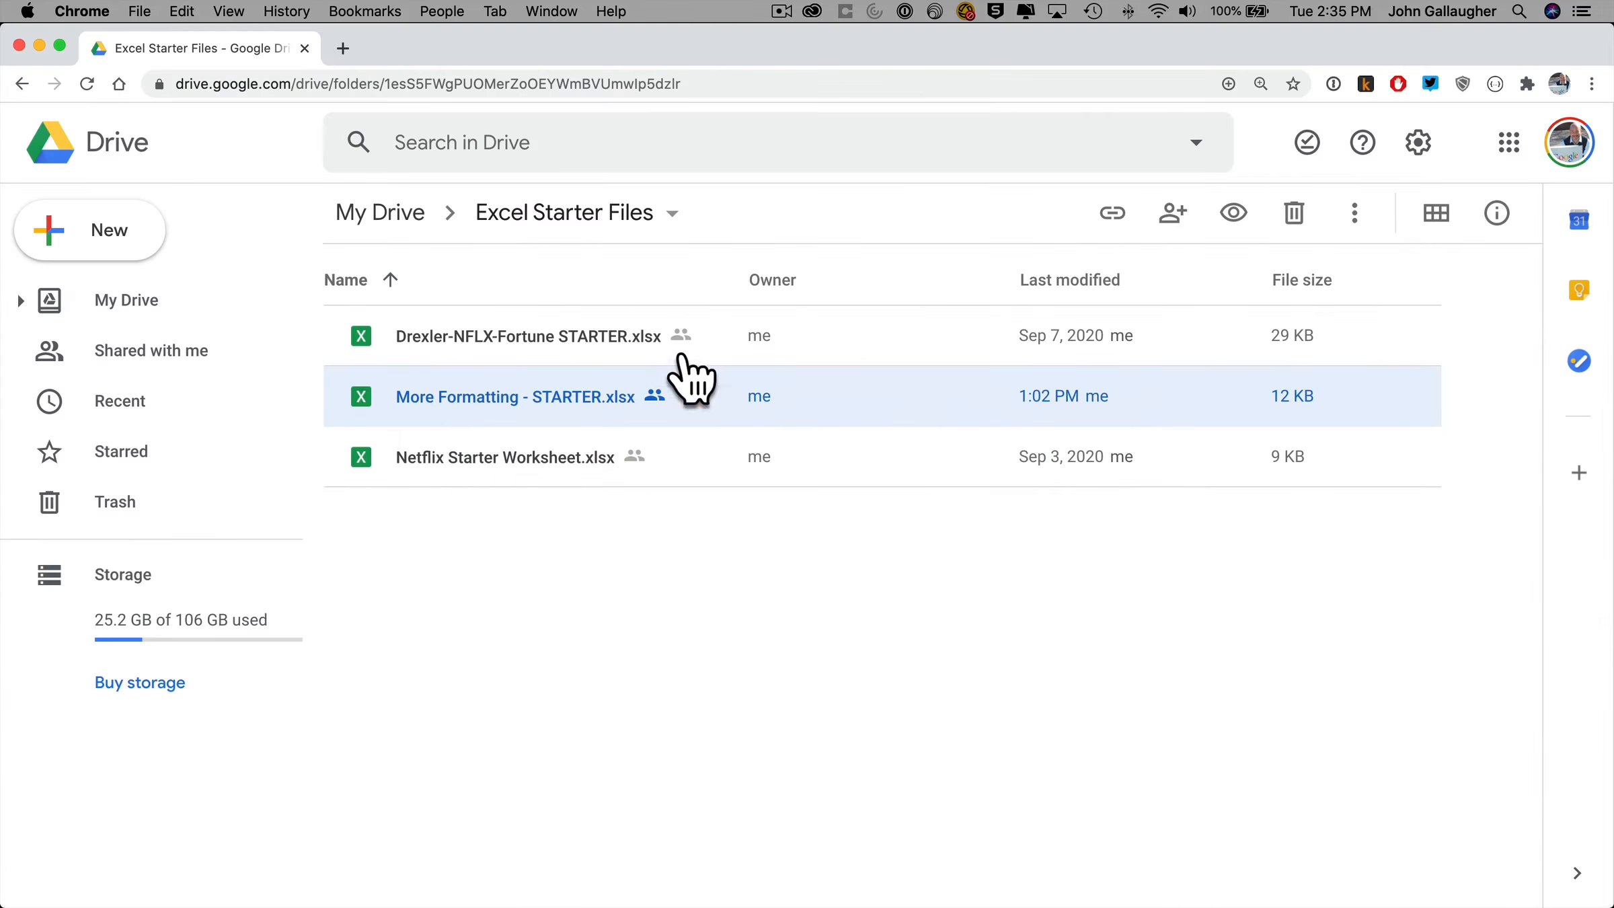
left_click(343, 48)
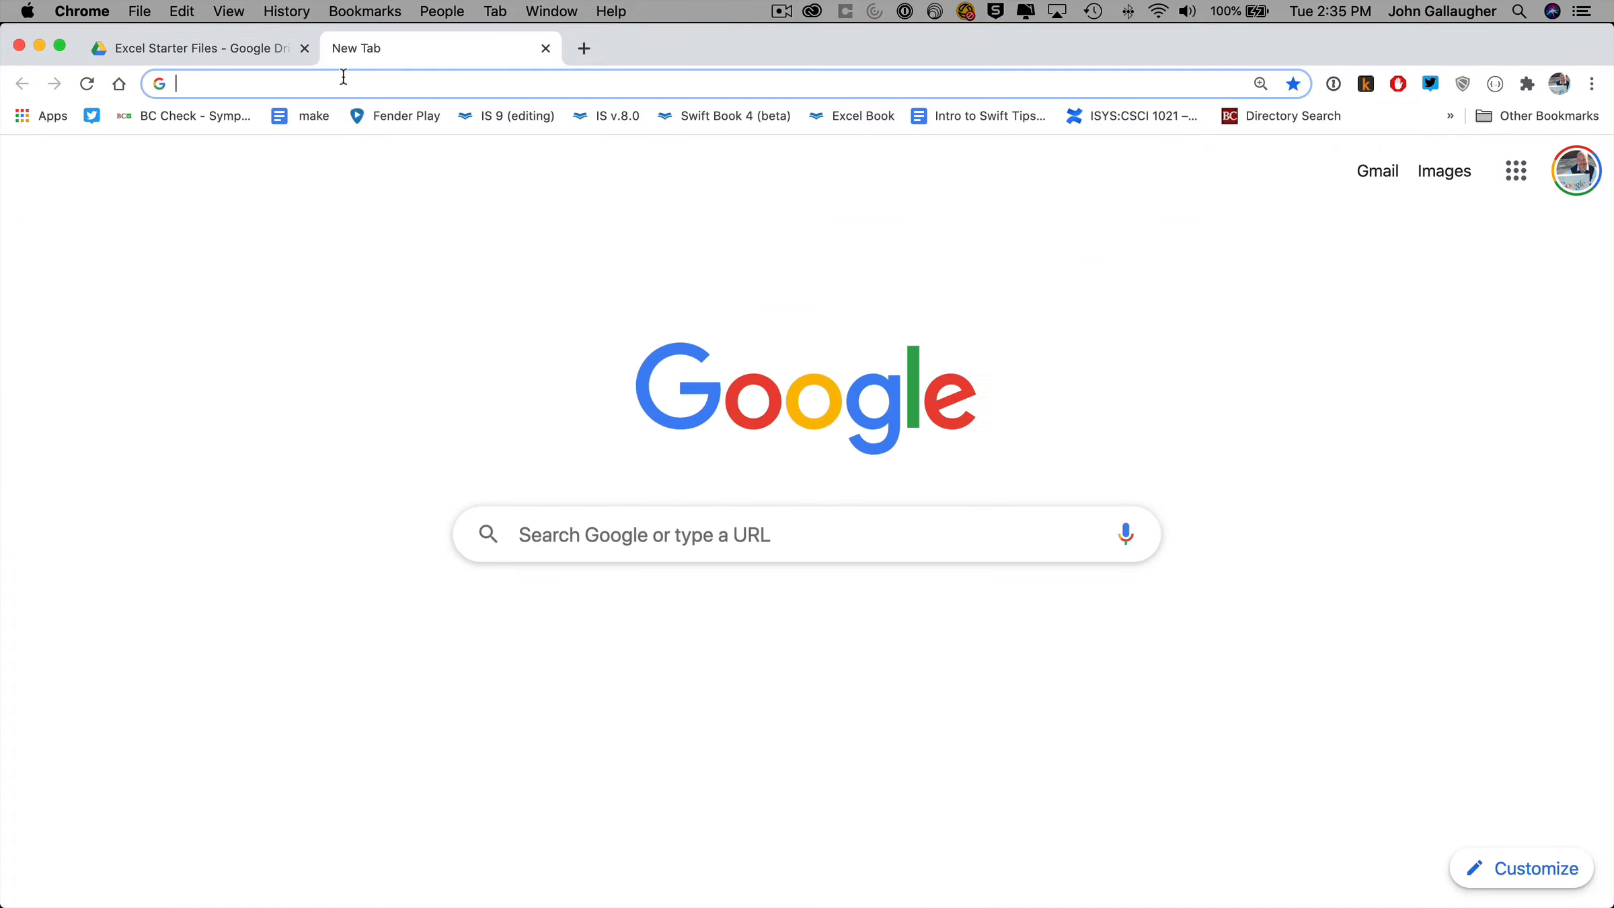
left_click(343, 84)
type("bc.edu")
key("Return")
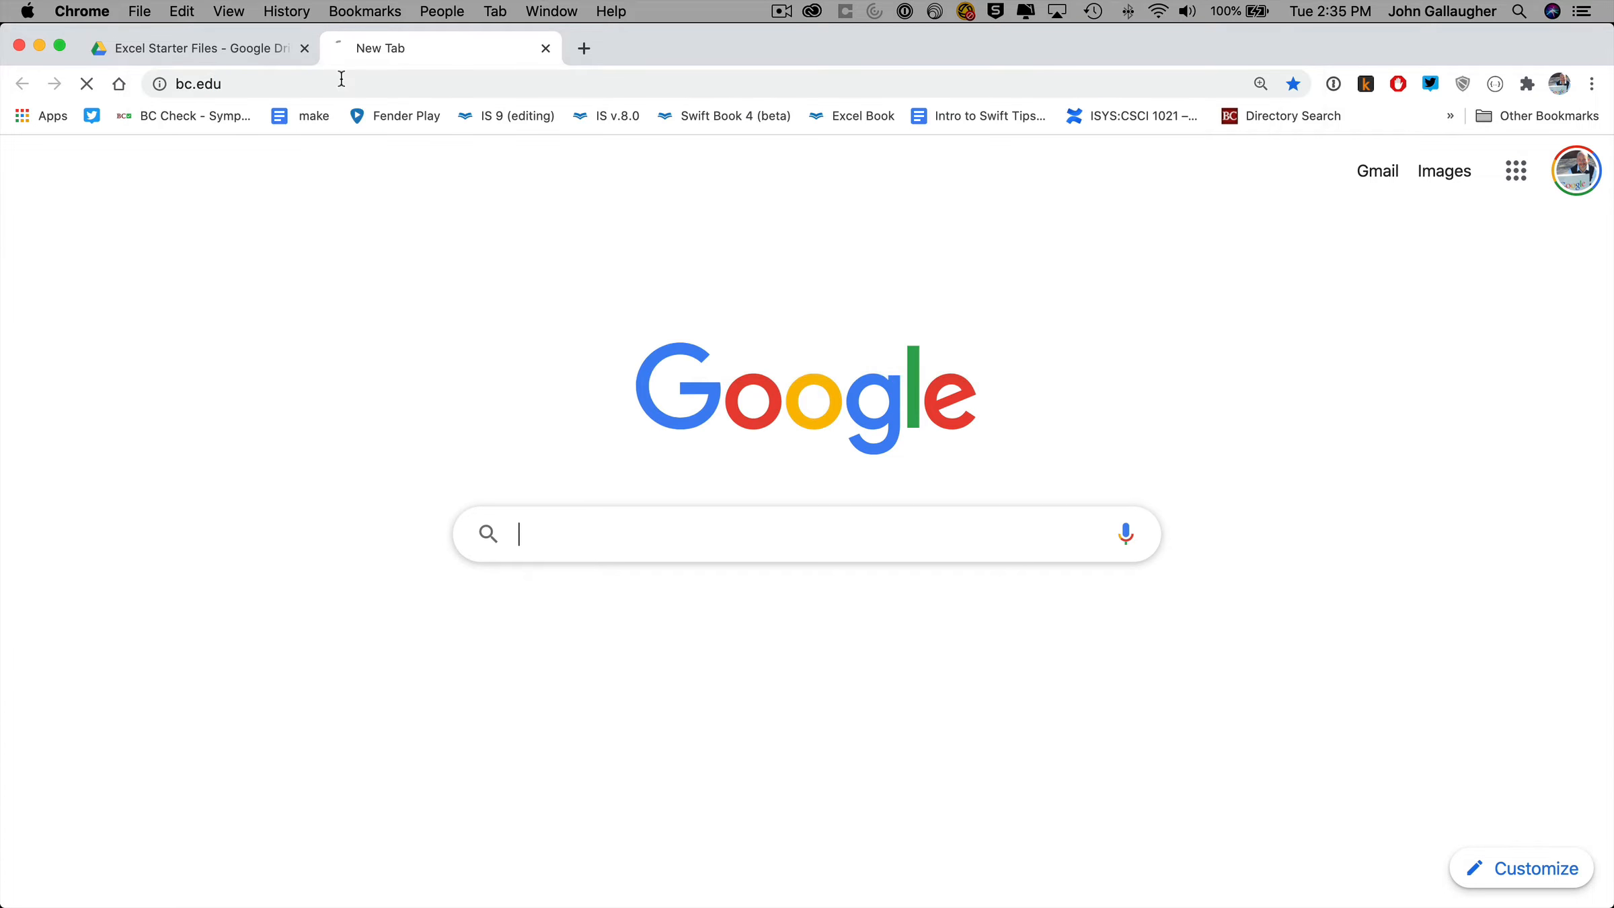
key("super+Tab")
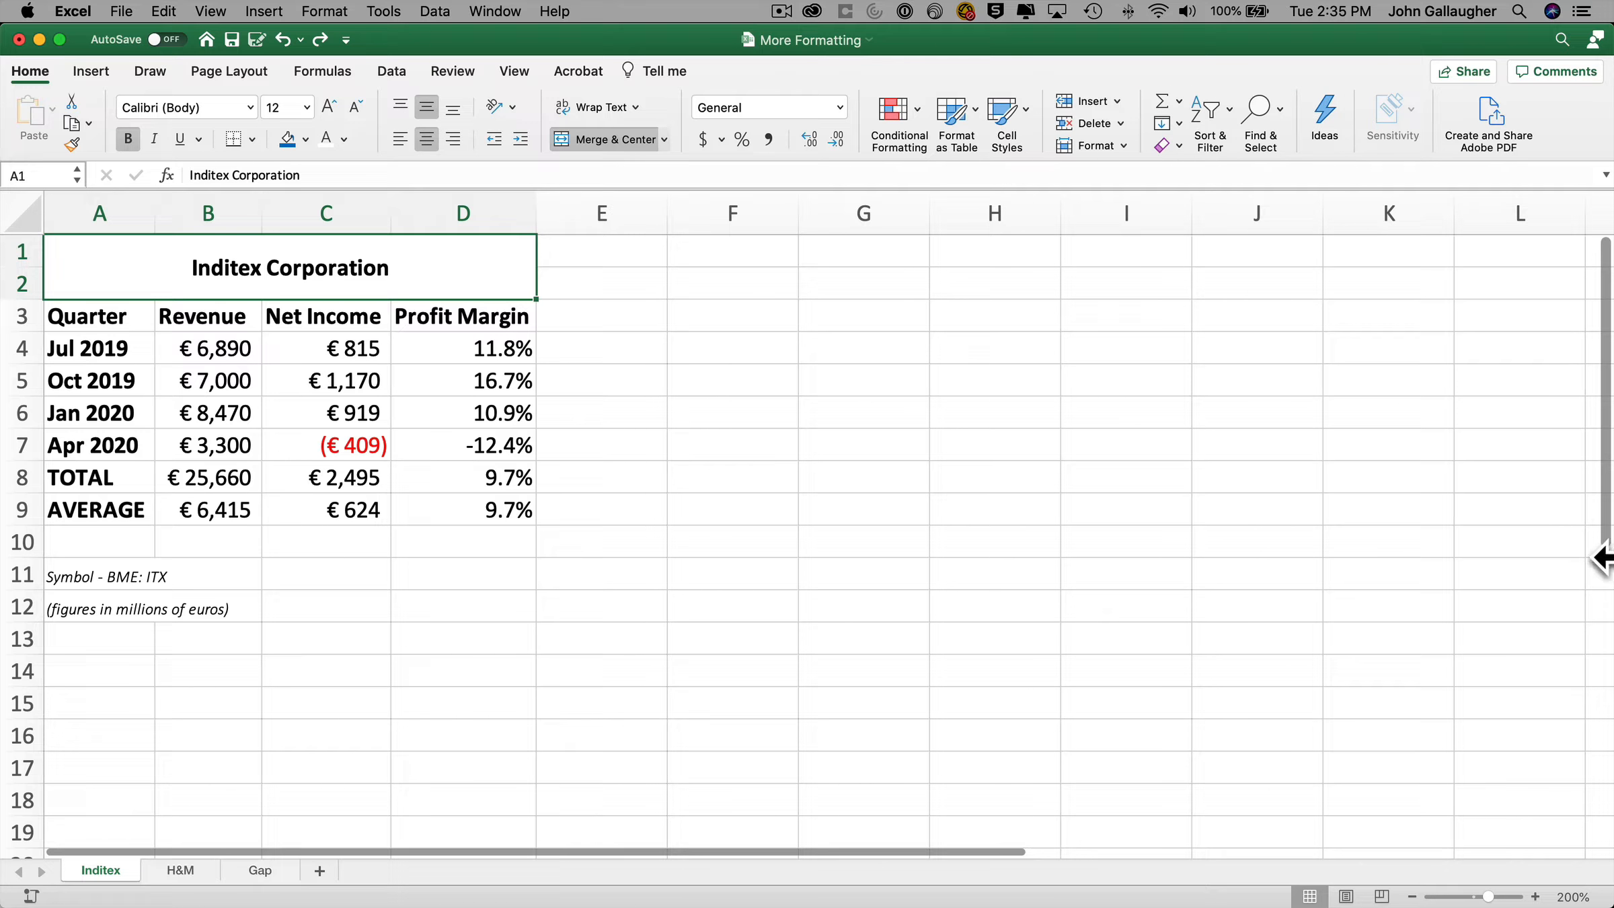
left_click_drag(1607, 565, 1217, 610)
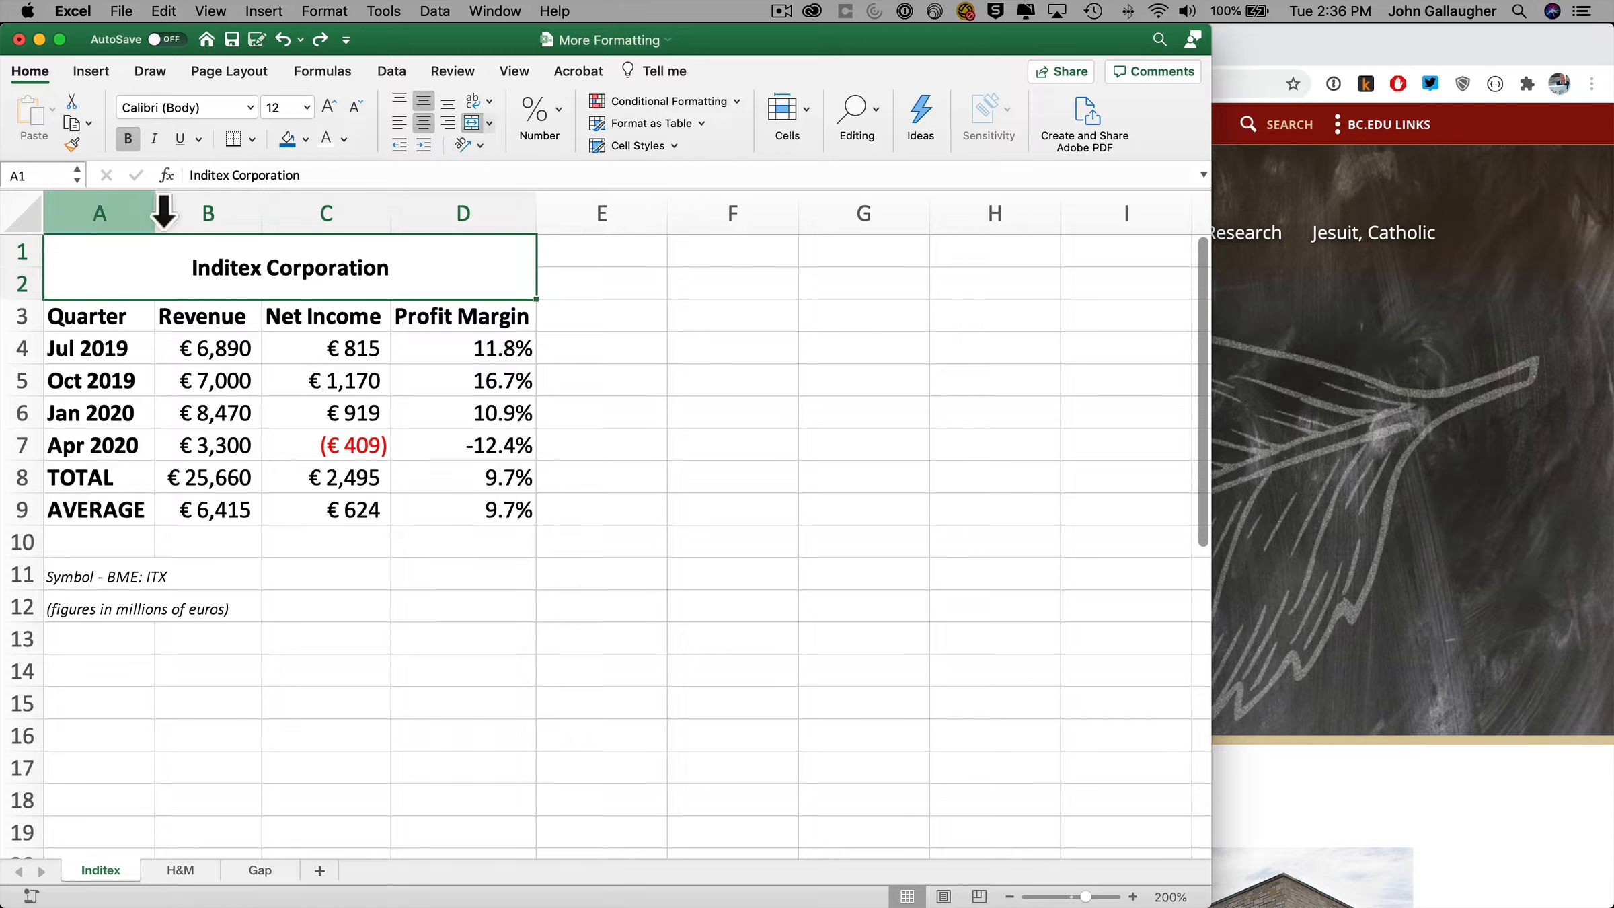
Fill the Inditex Corporation title with the website header's dark red and make its text white
left_click(306, 139)
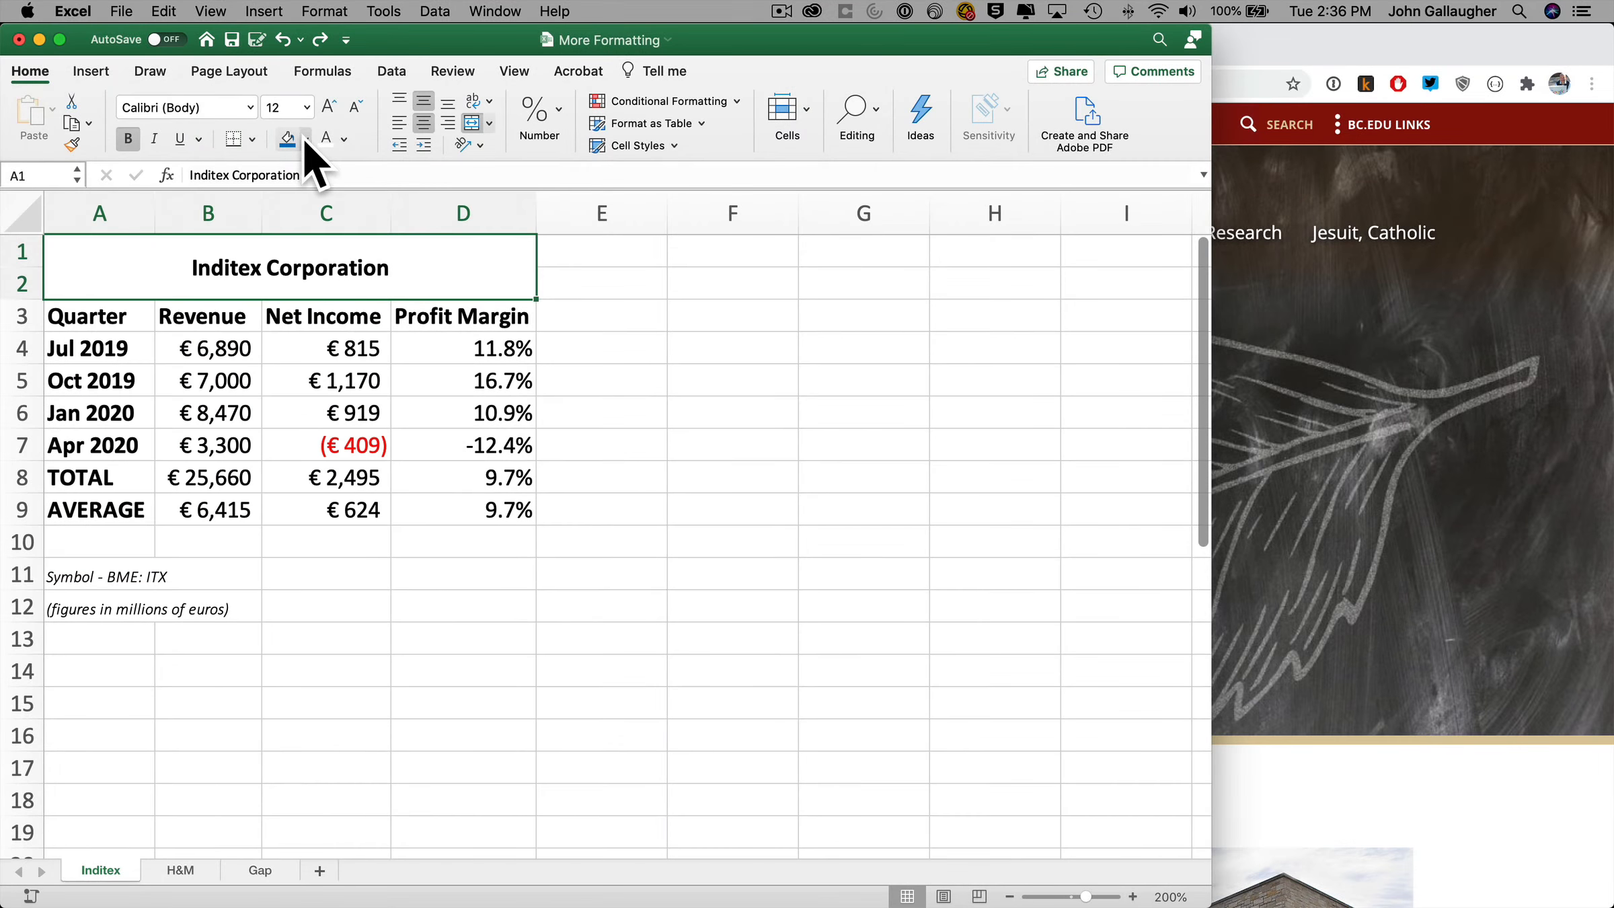
left_click(307, 139)
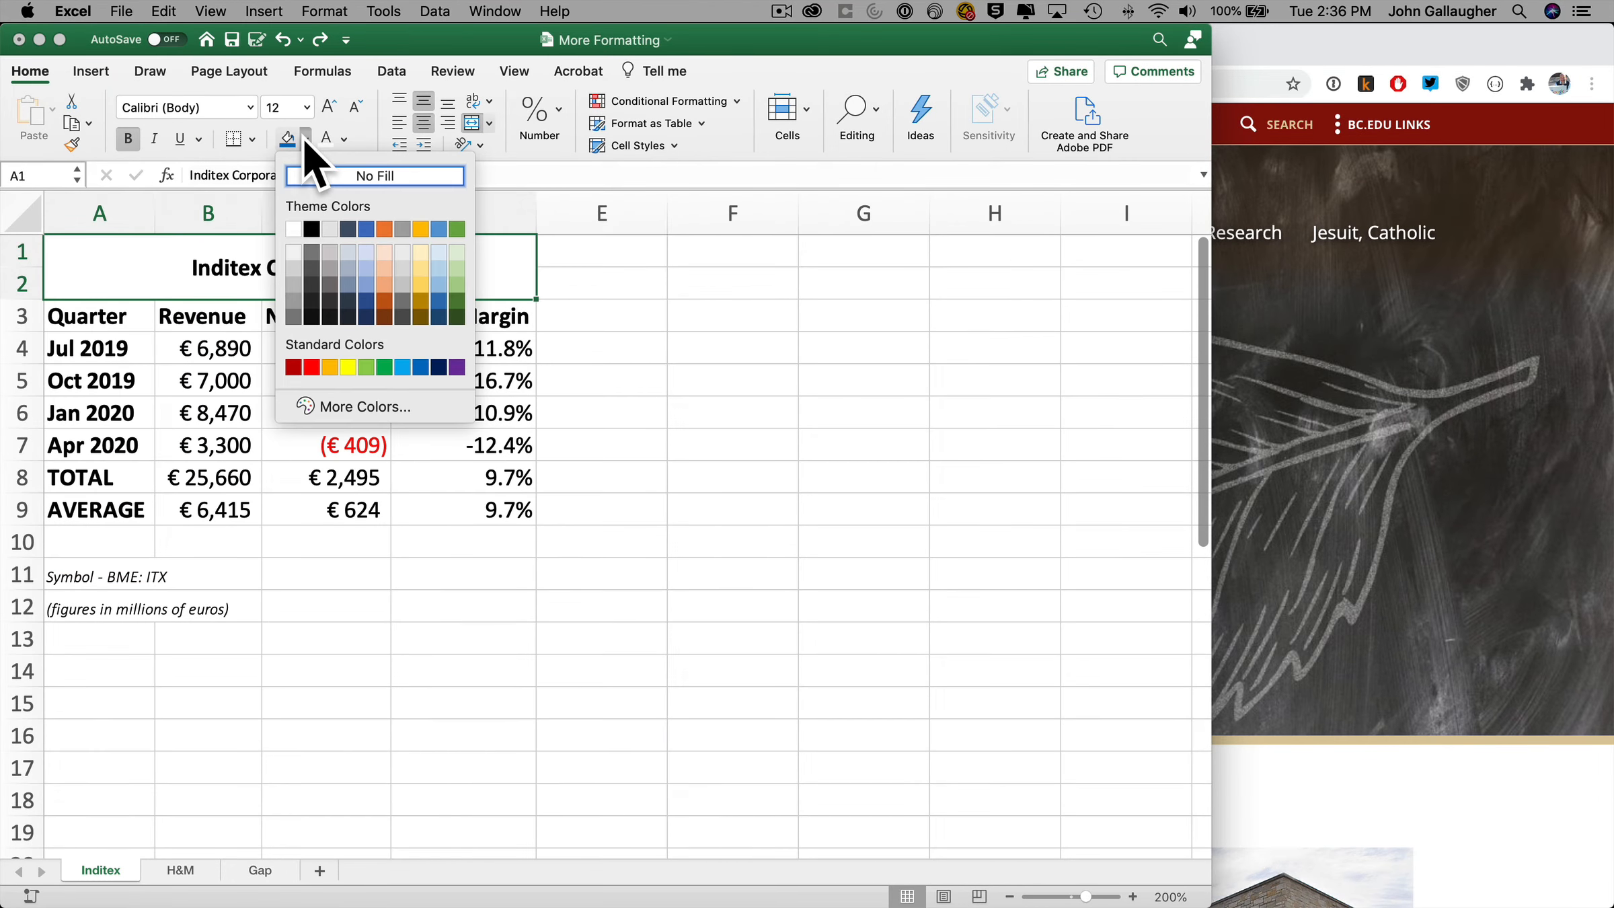
left_click(380, 409)
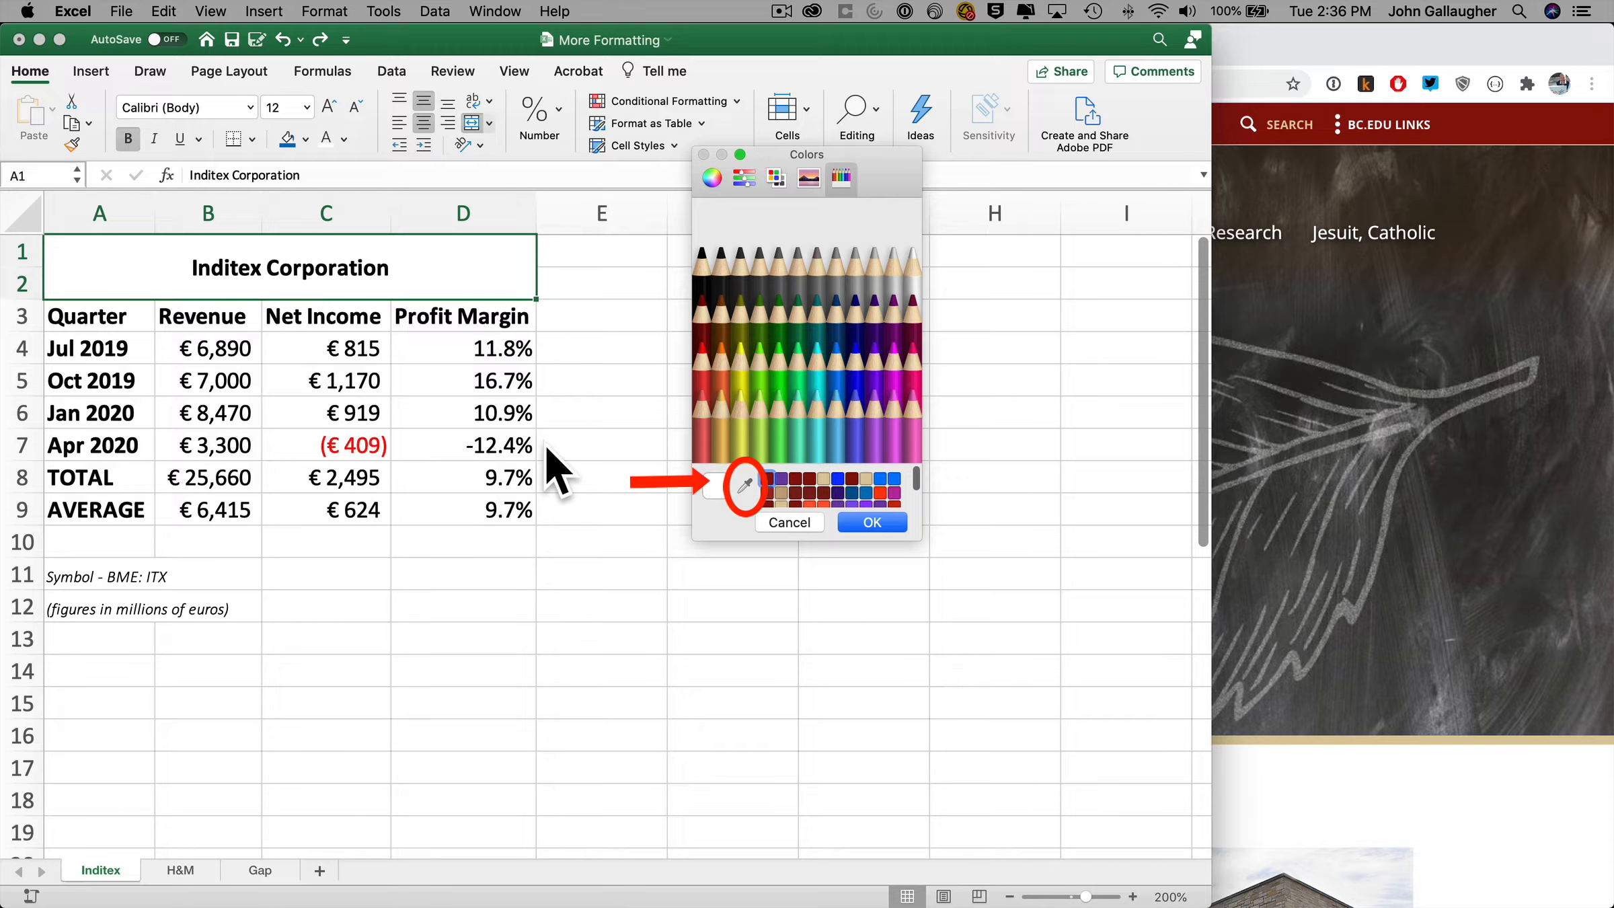
left_click(748, 486)
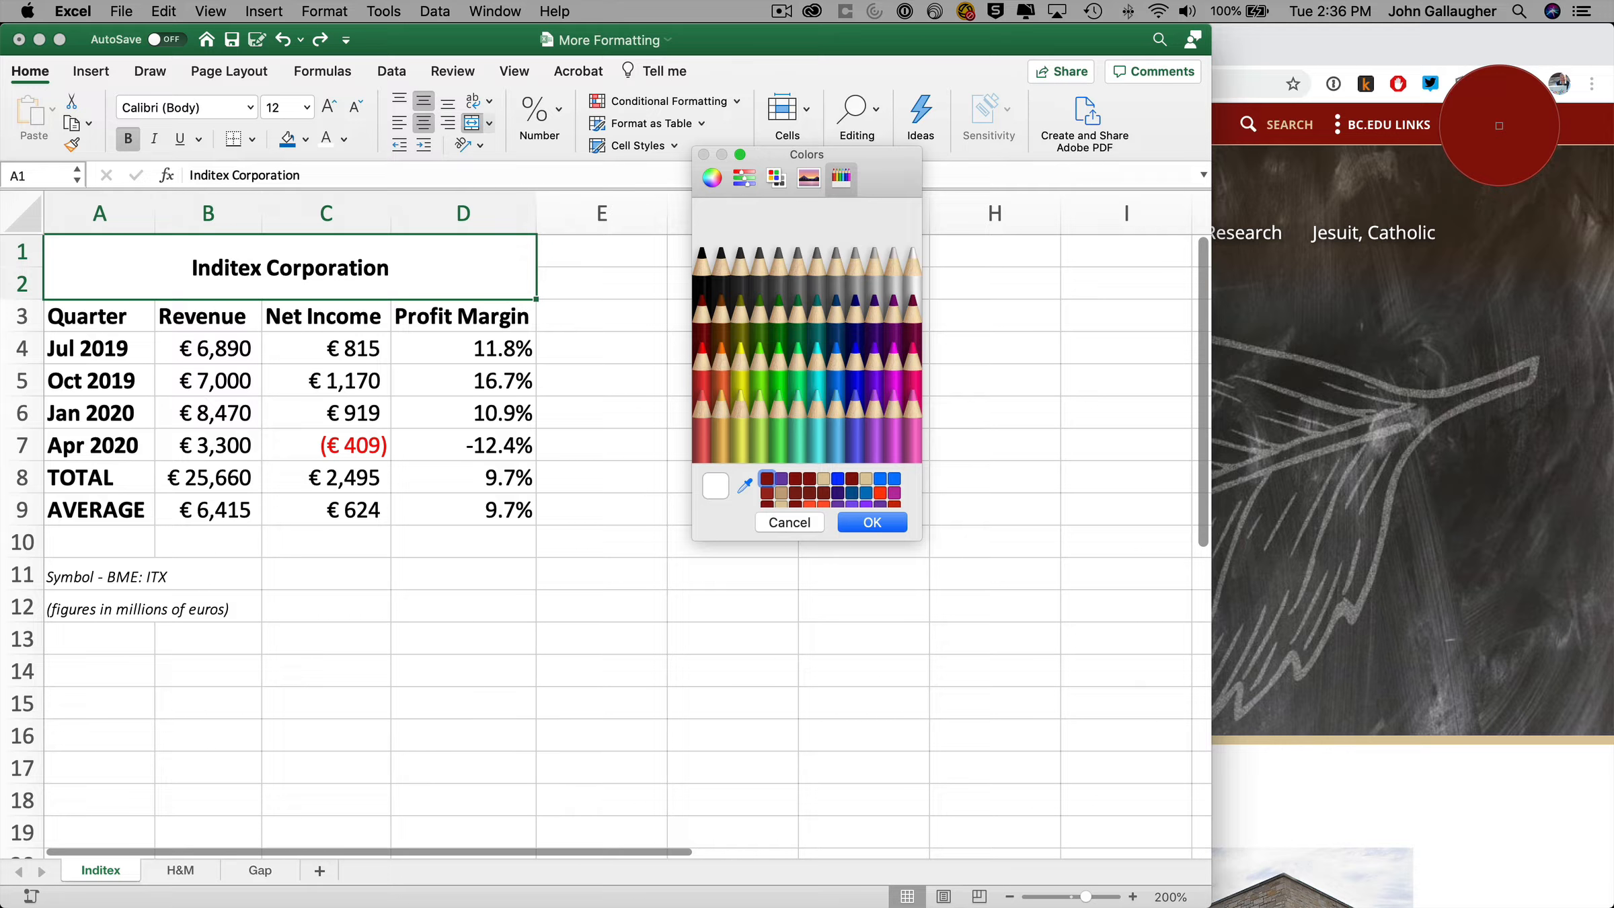
left_click(1500, 126)
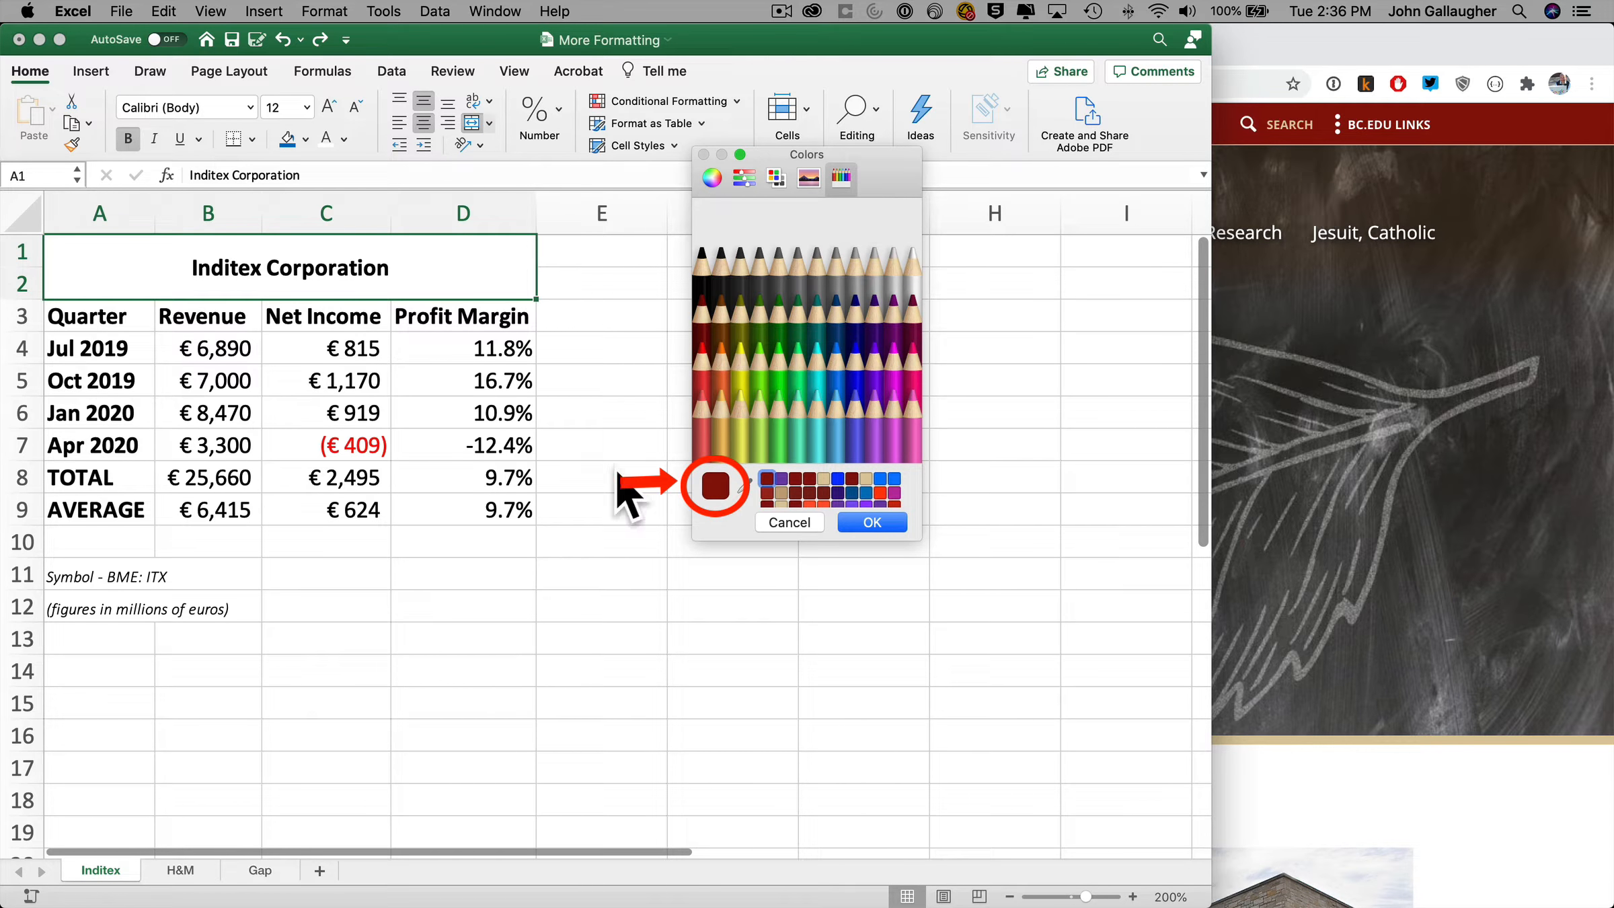
left_click(872, 523)
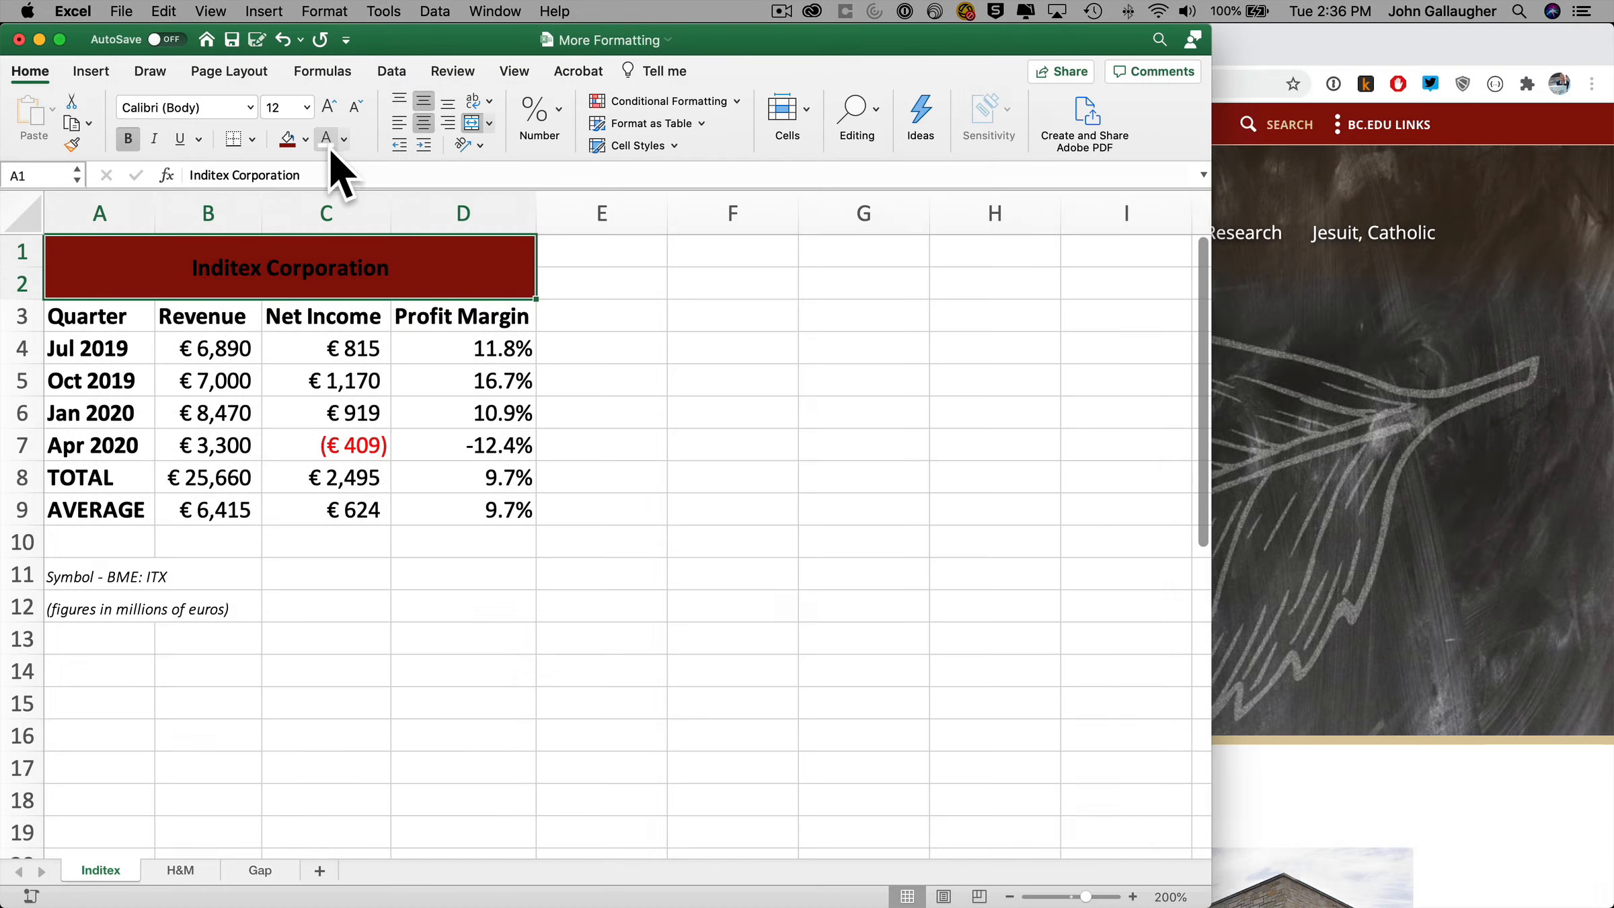
left_click(327, 142)
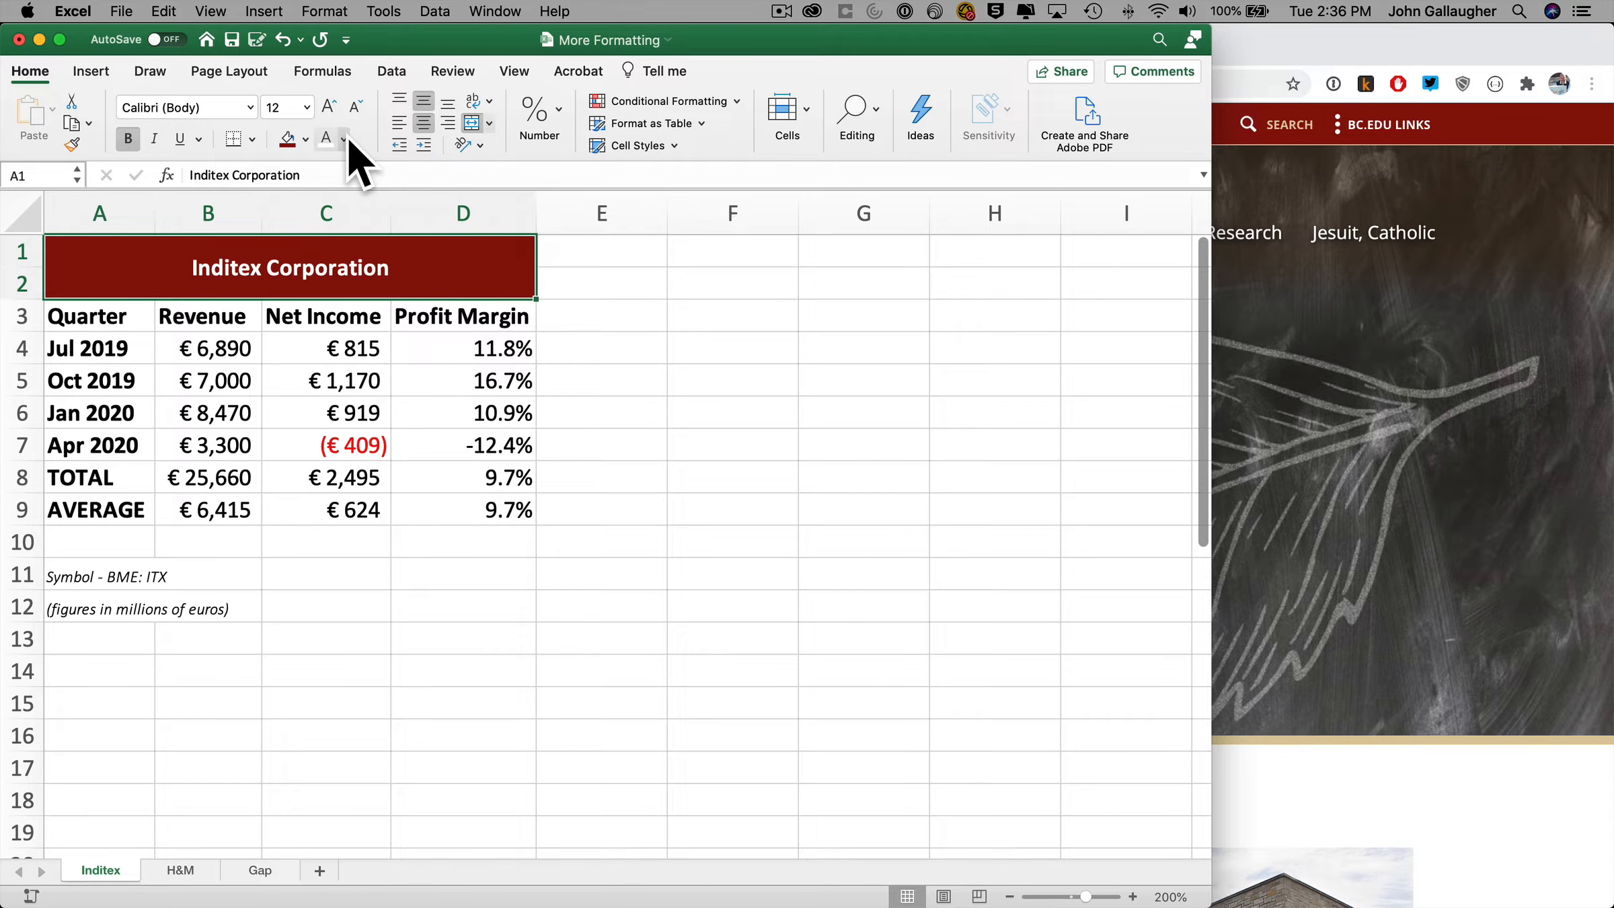
Recolour the title text with the tan sampled from the stripe under the web header
left_click(345, 139)
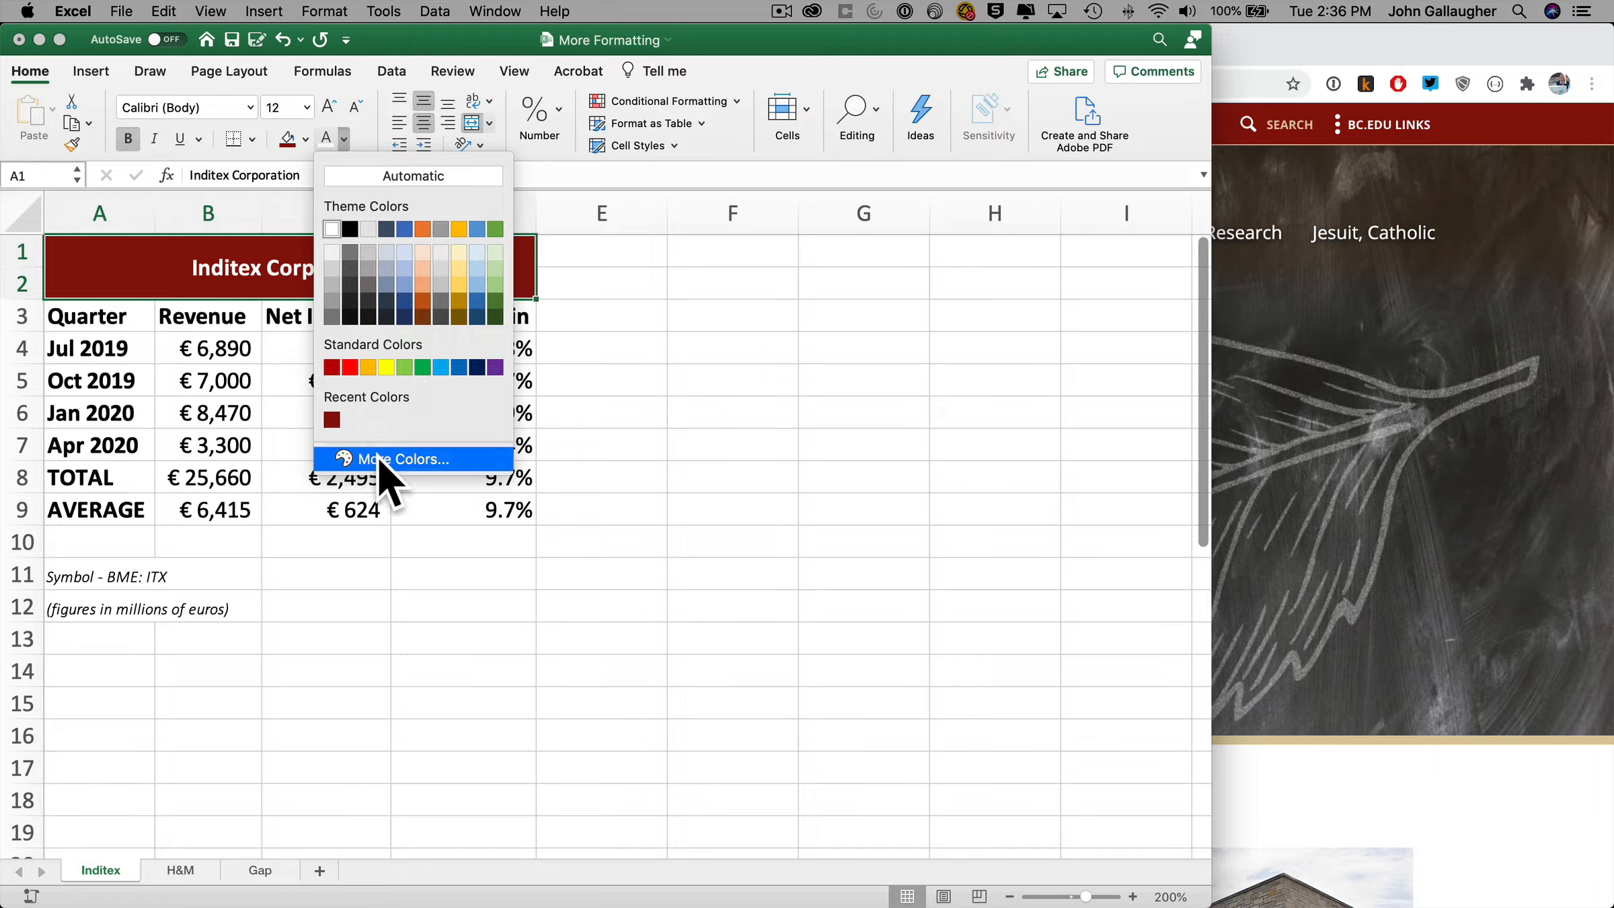
left_click(380, 460)
left_click(744, 485)
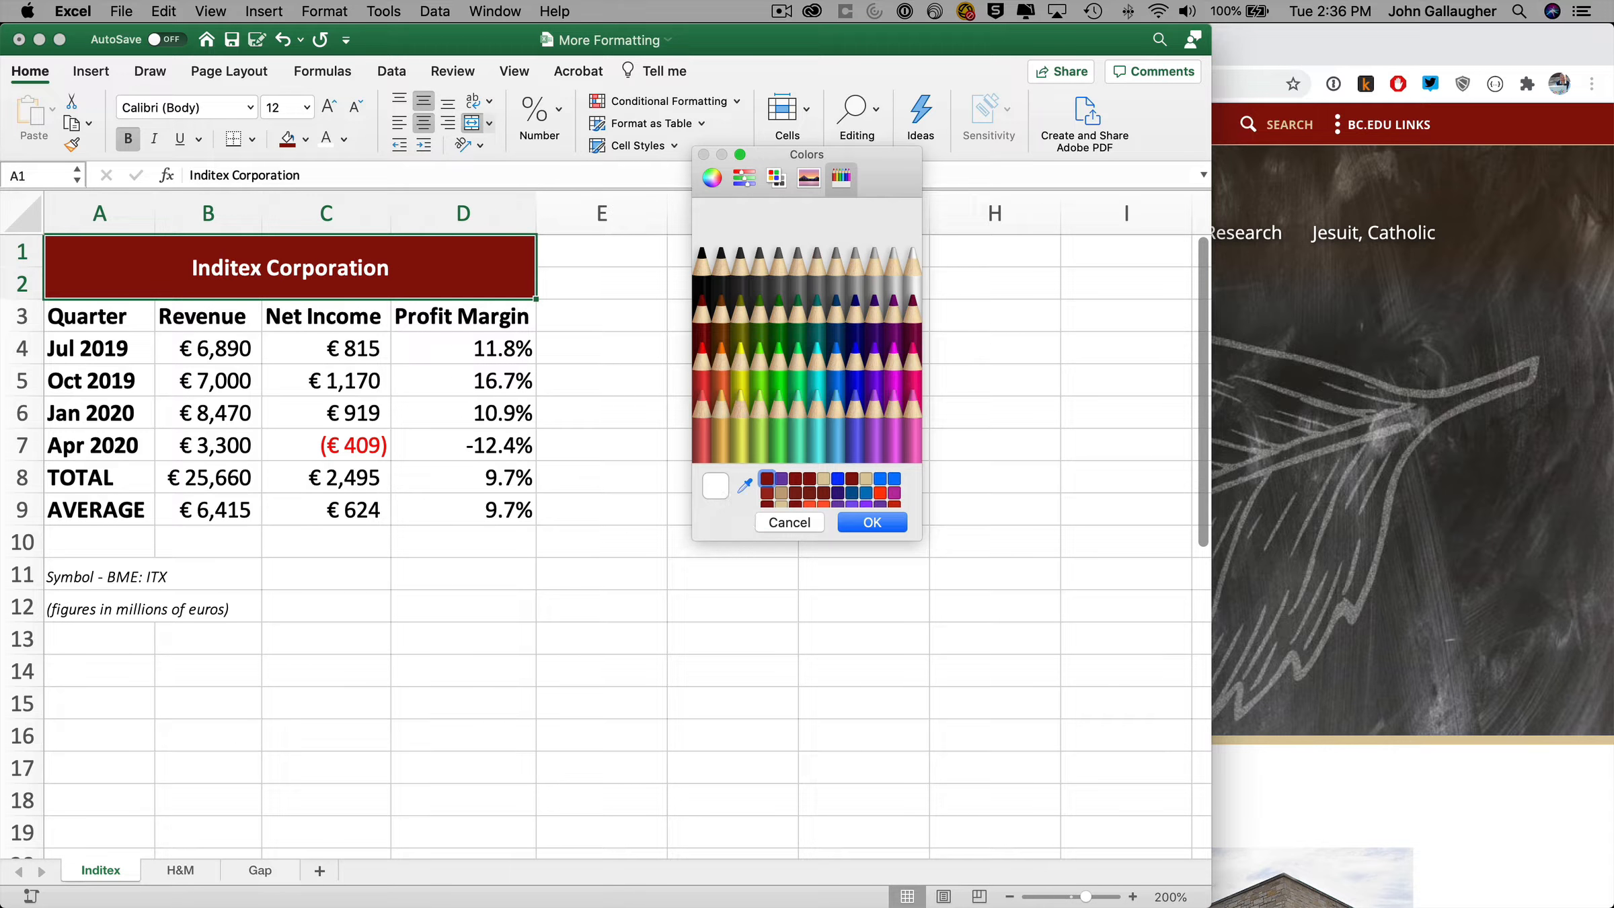
left_click(1366, 144)
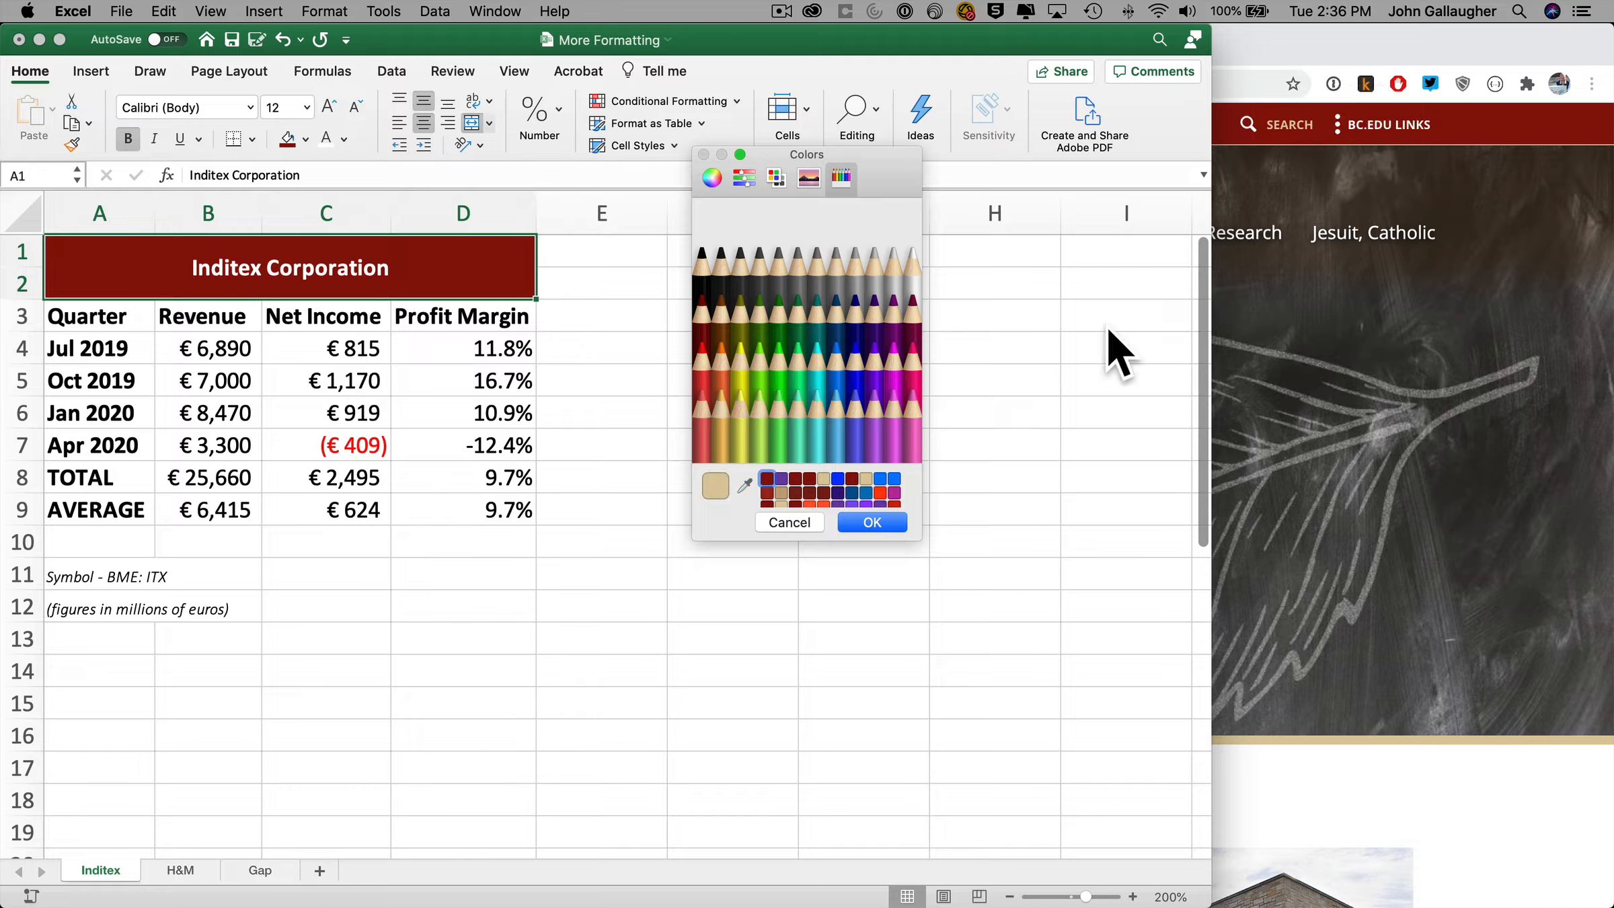
left_click(878, 522)
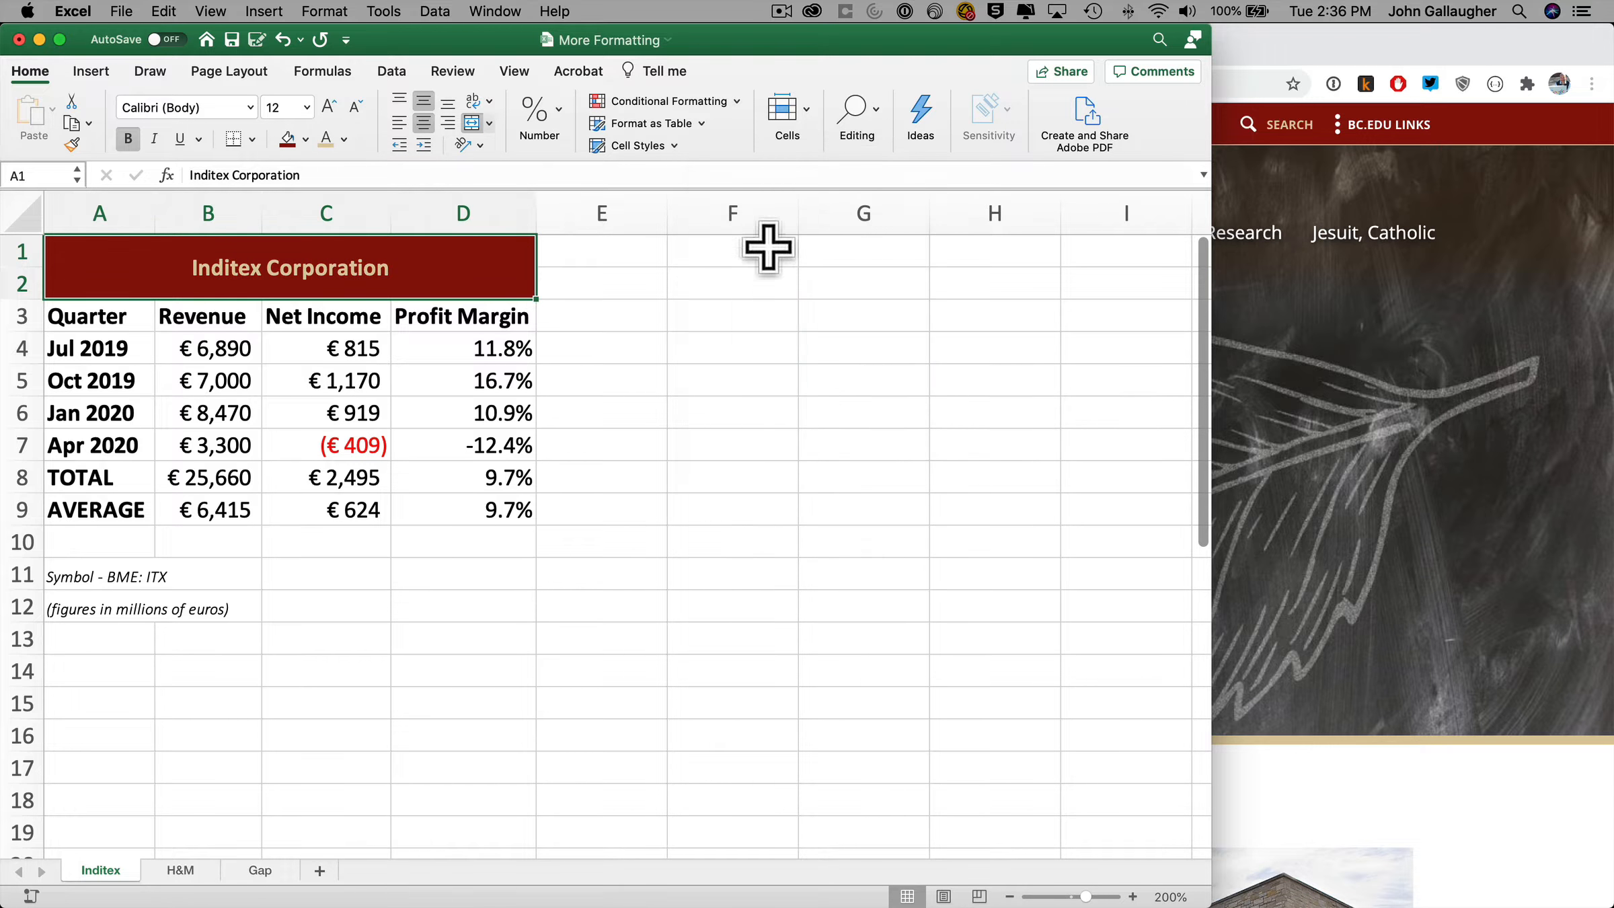
Maximise Excel and undo the title's dark red fill and tan text
left_click(699, 272)
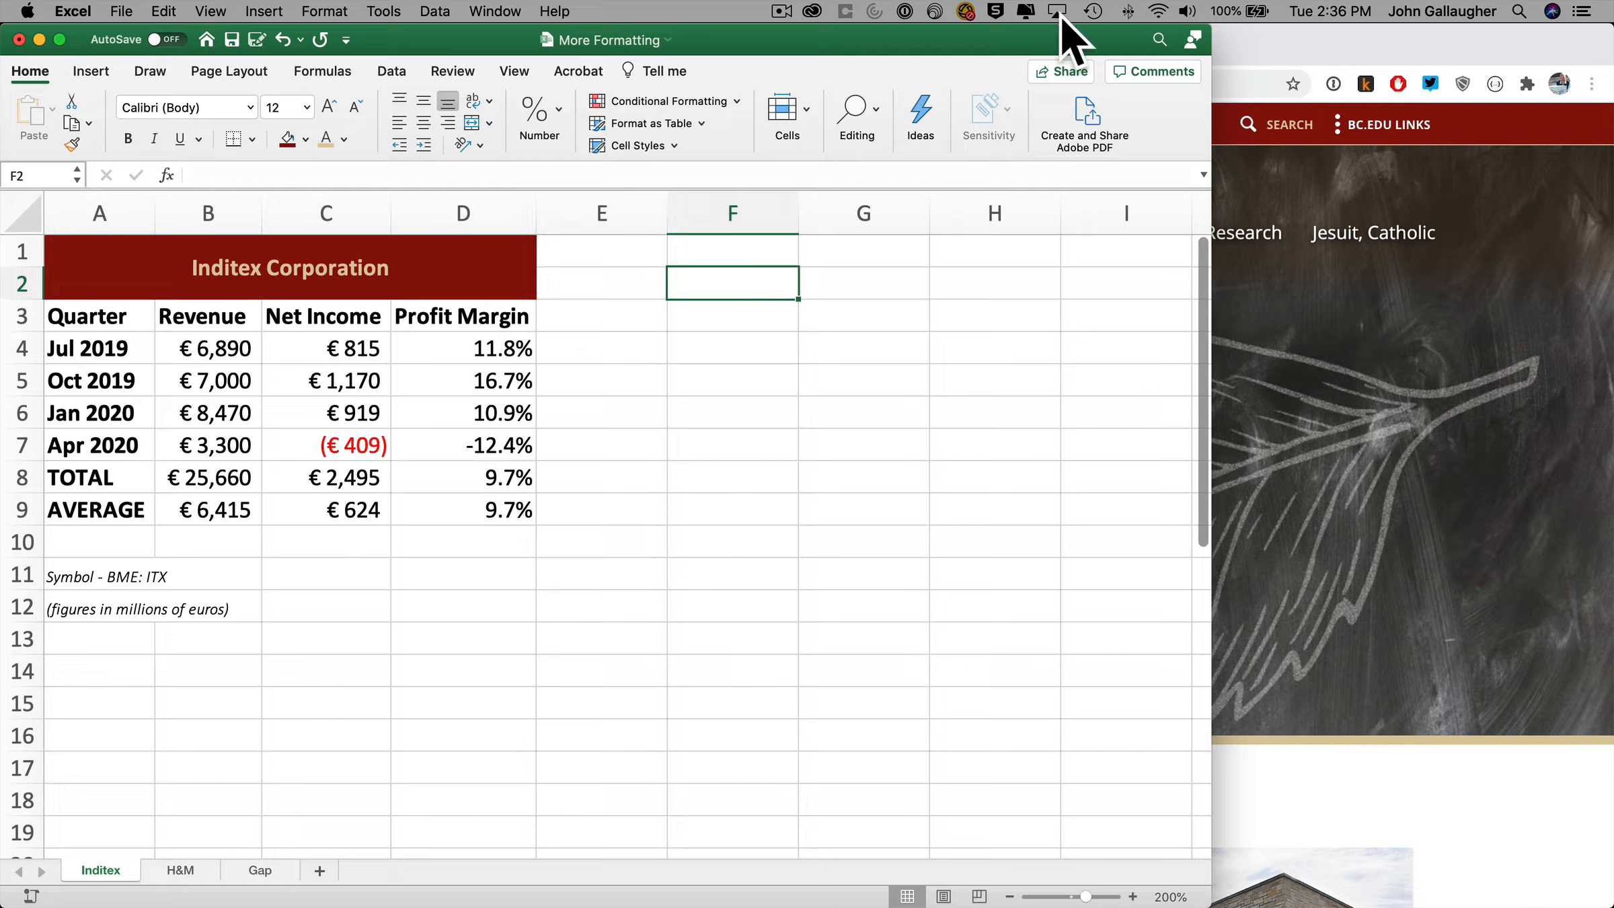
double_click(1038, 39)
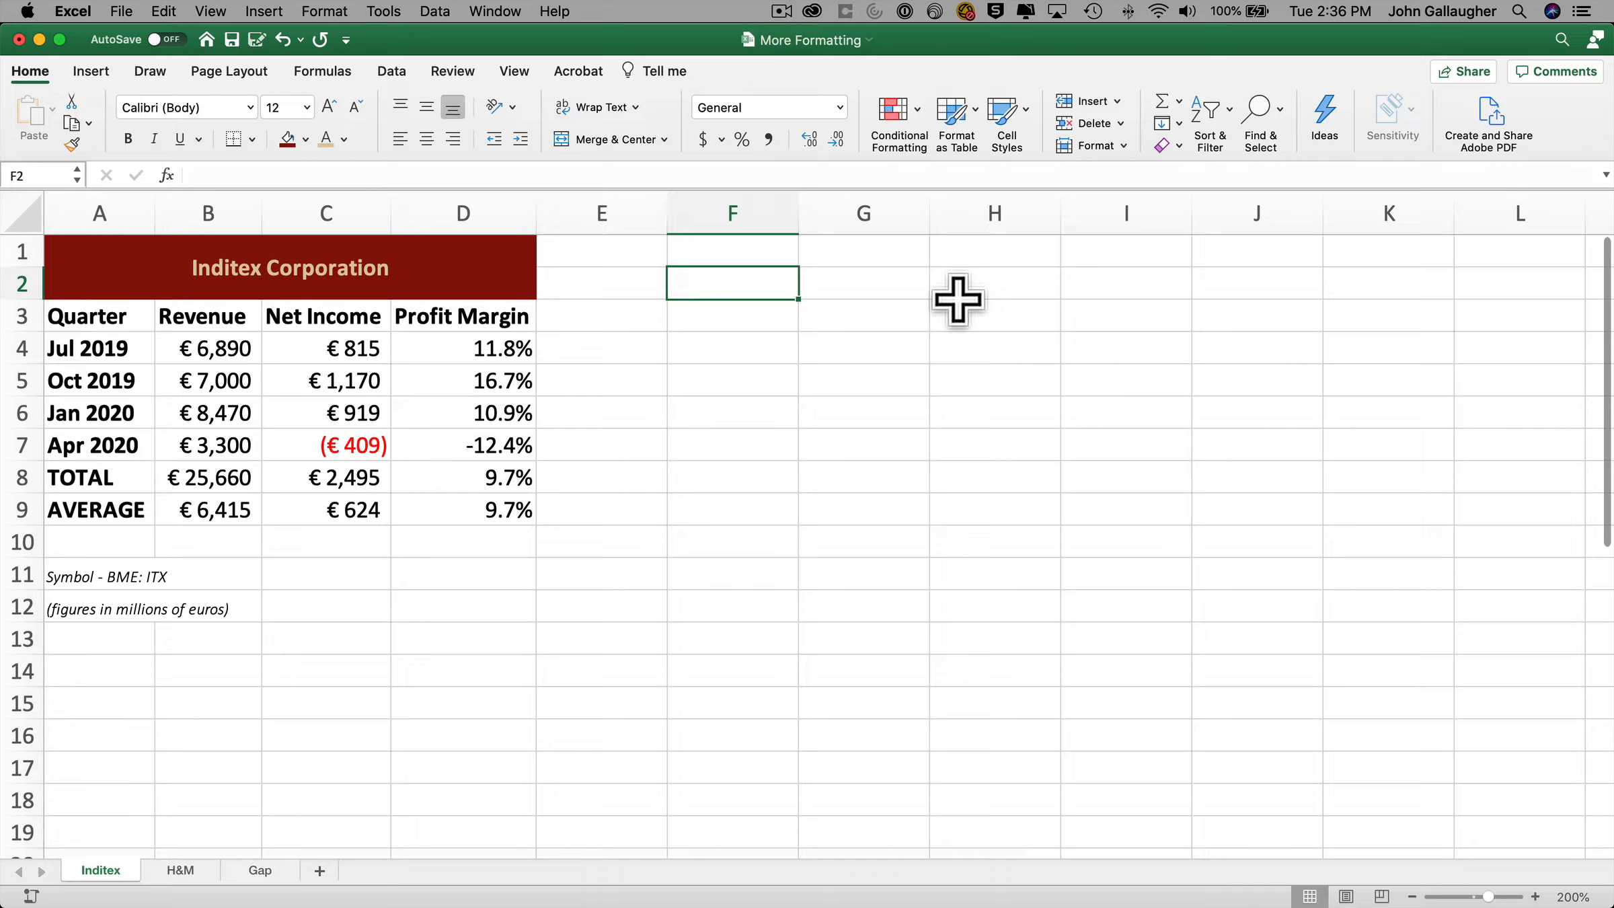
key("super+z")
key("super+z")
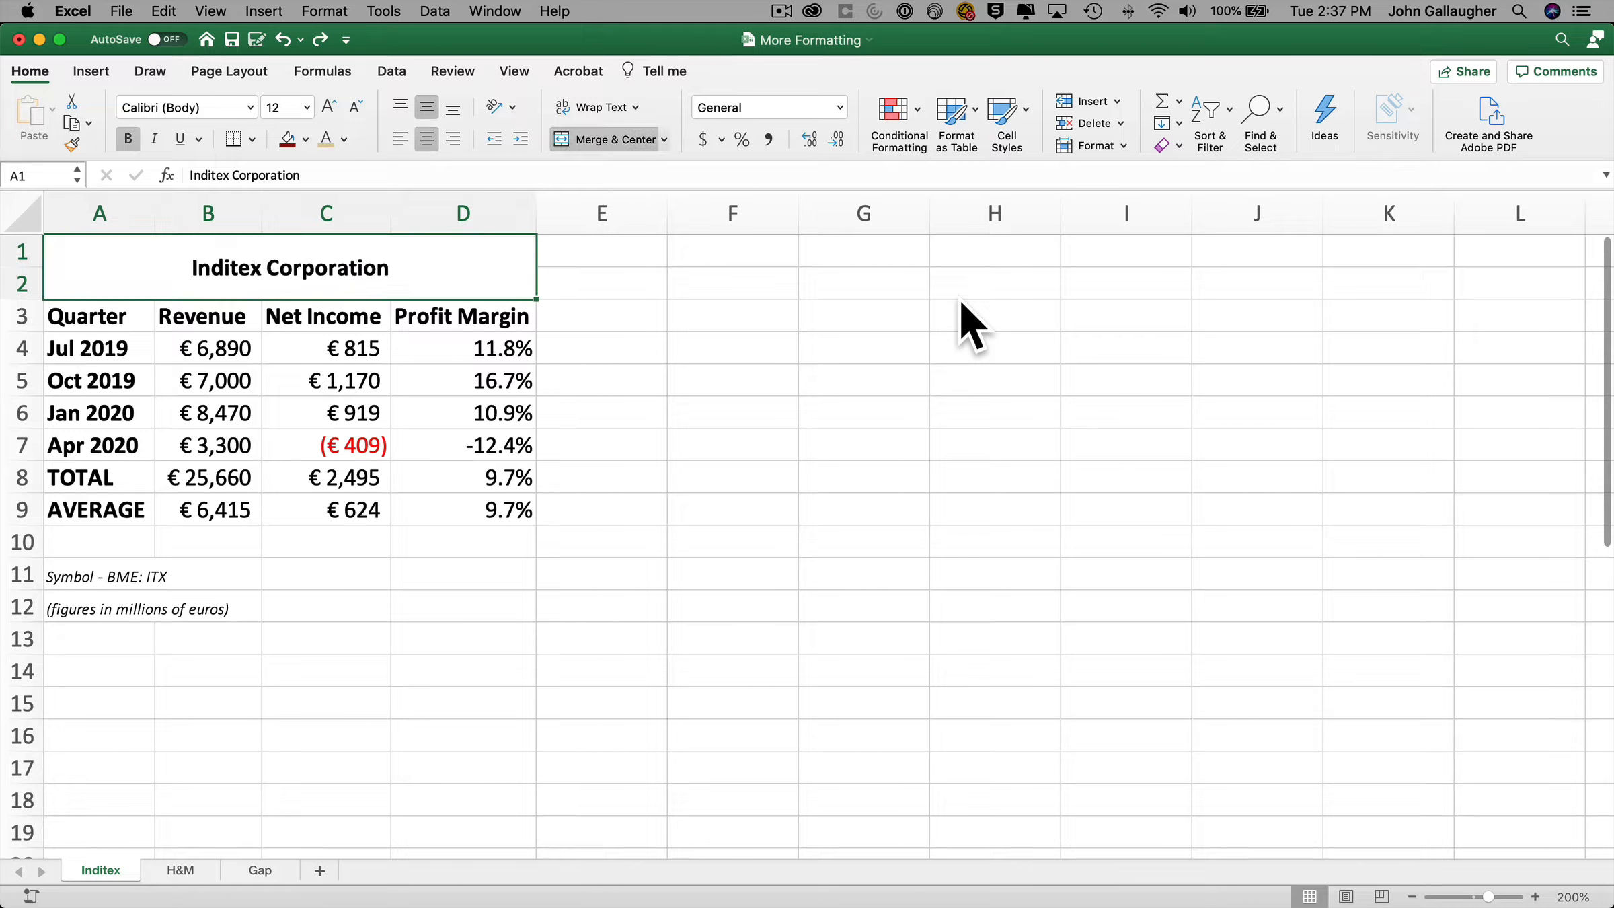
Set the Inditex Corporation title in the Copperplate Bold font
left_click(250, 107)
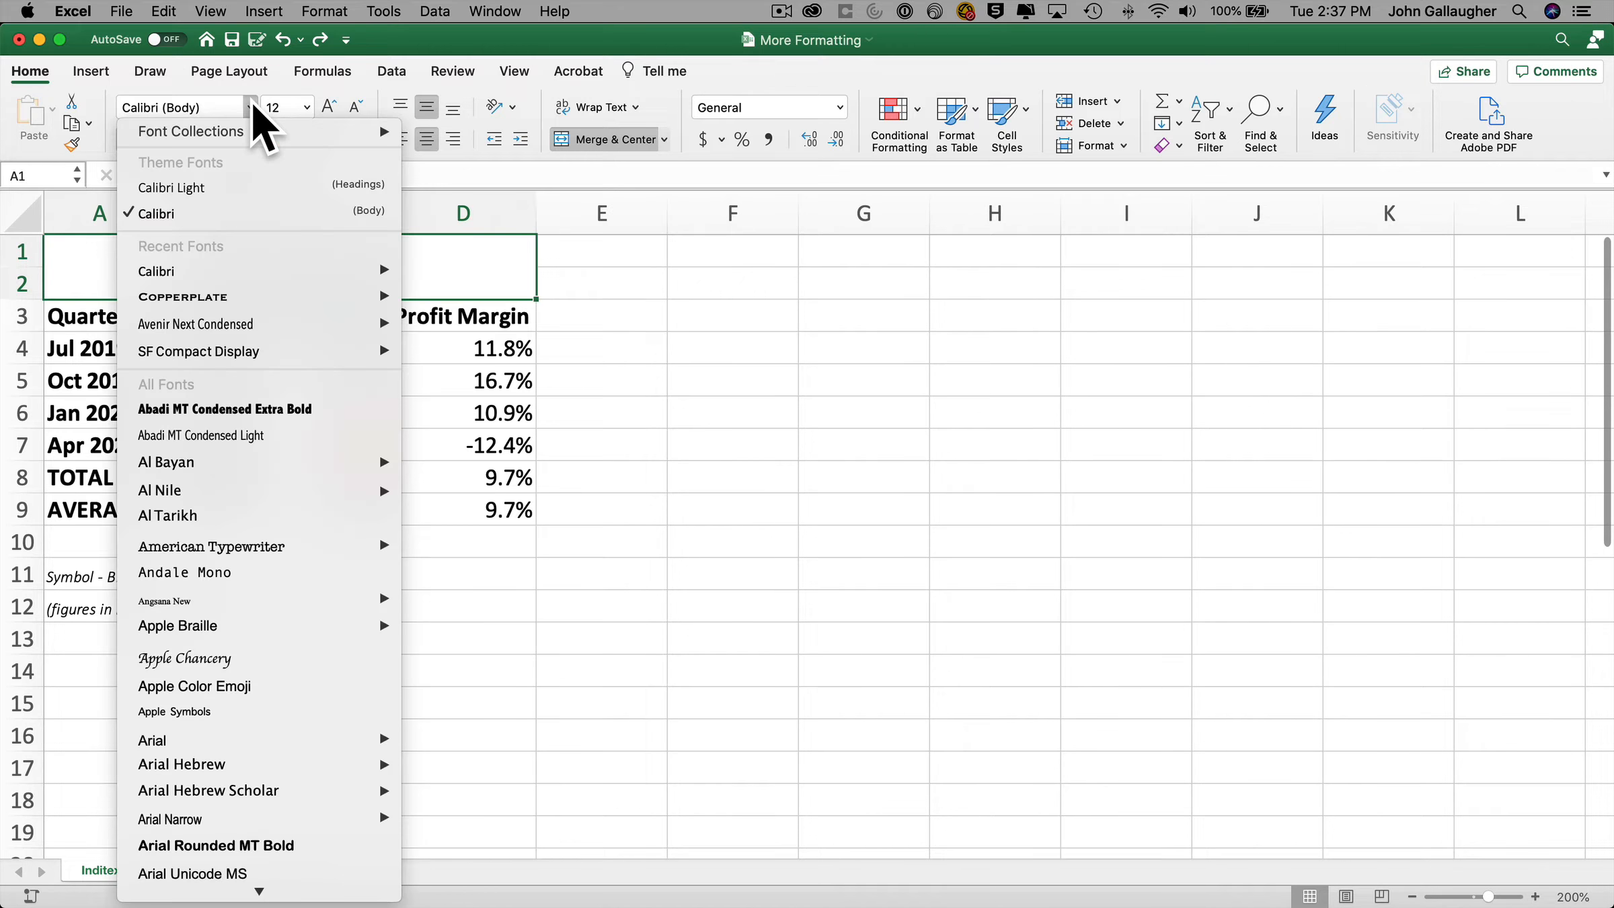
scroll(256, 534, "down", 10)
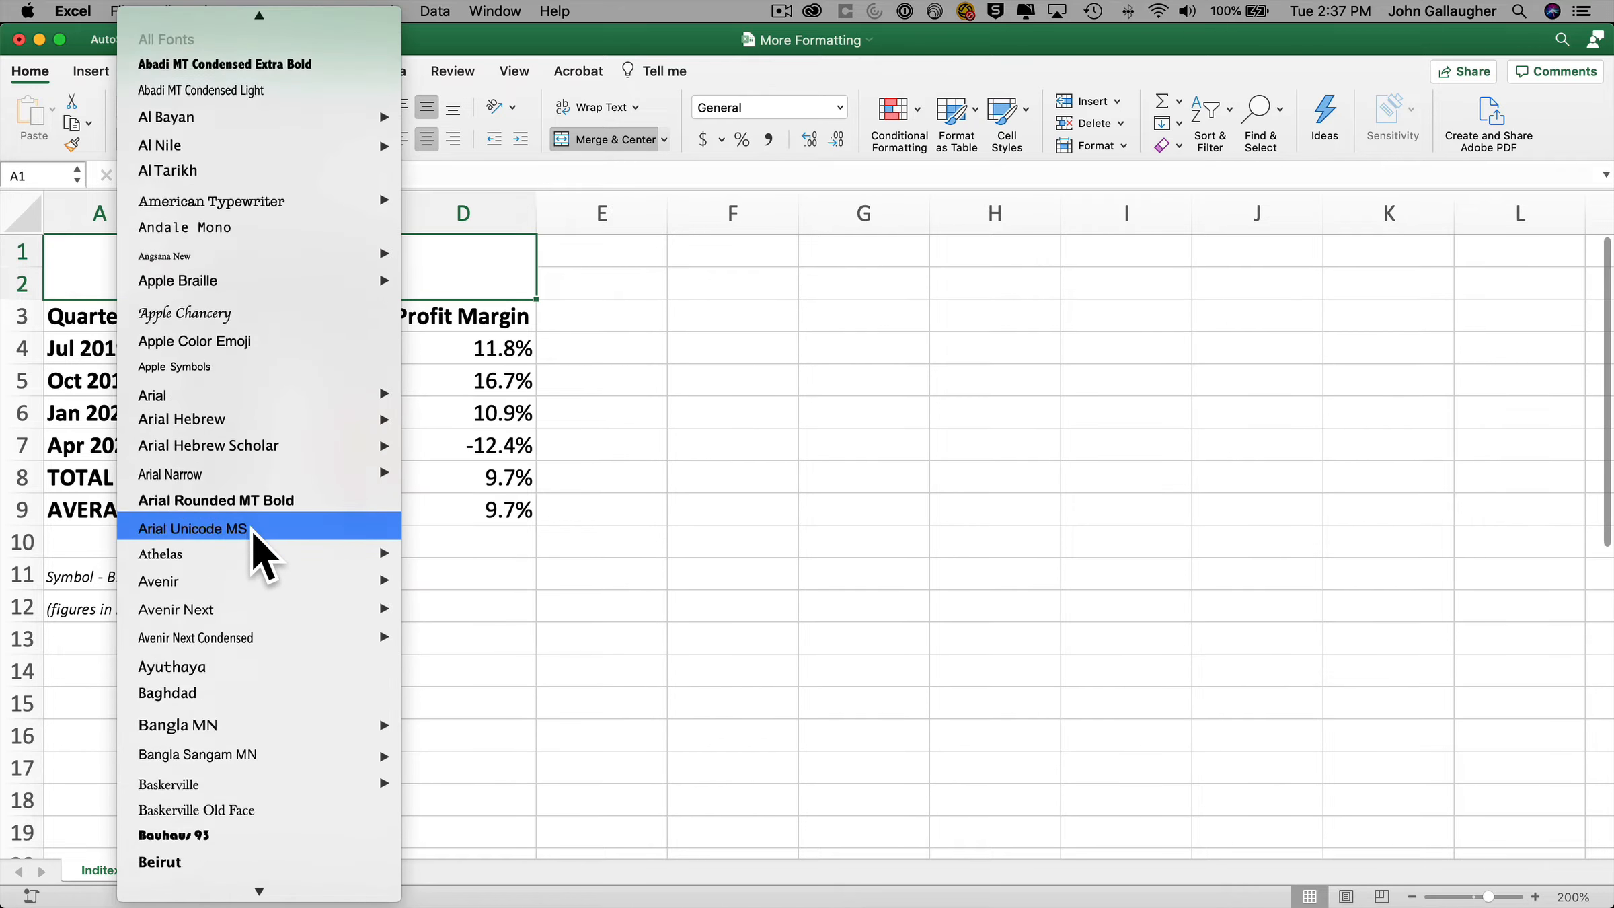
scroll(253, 530, "down", 5)
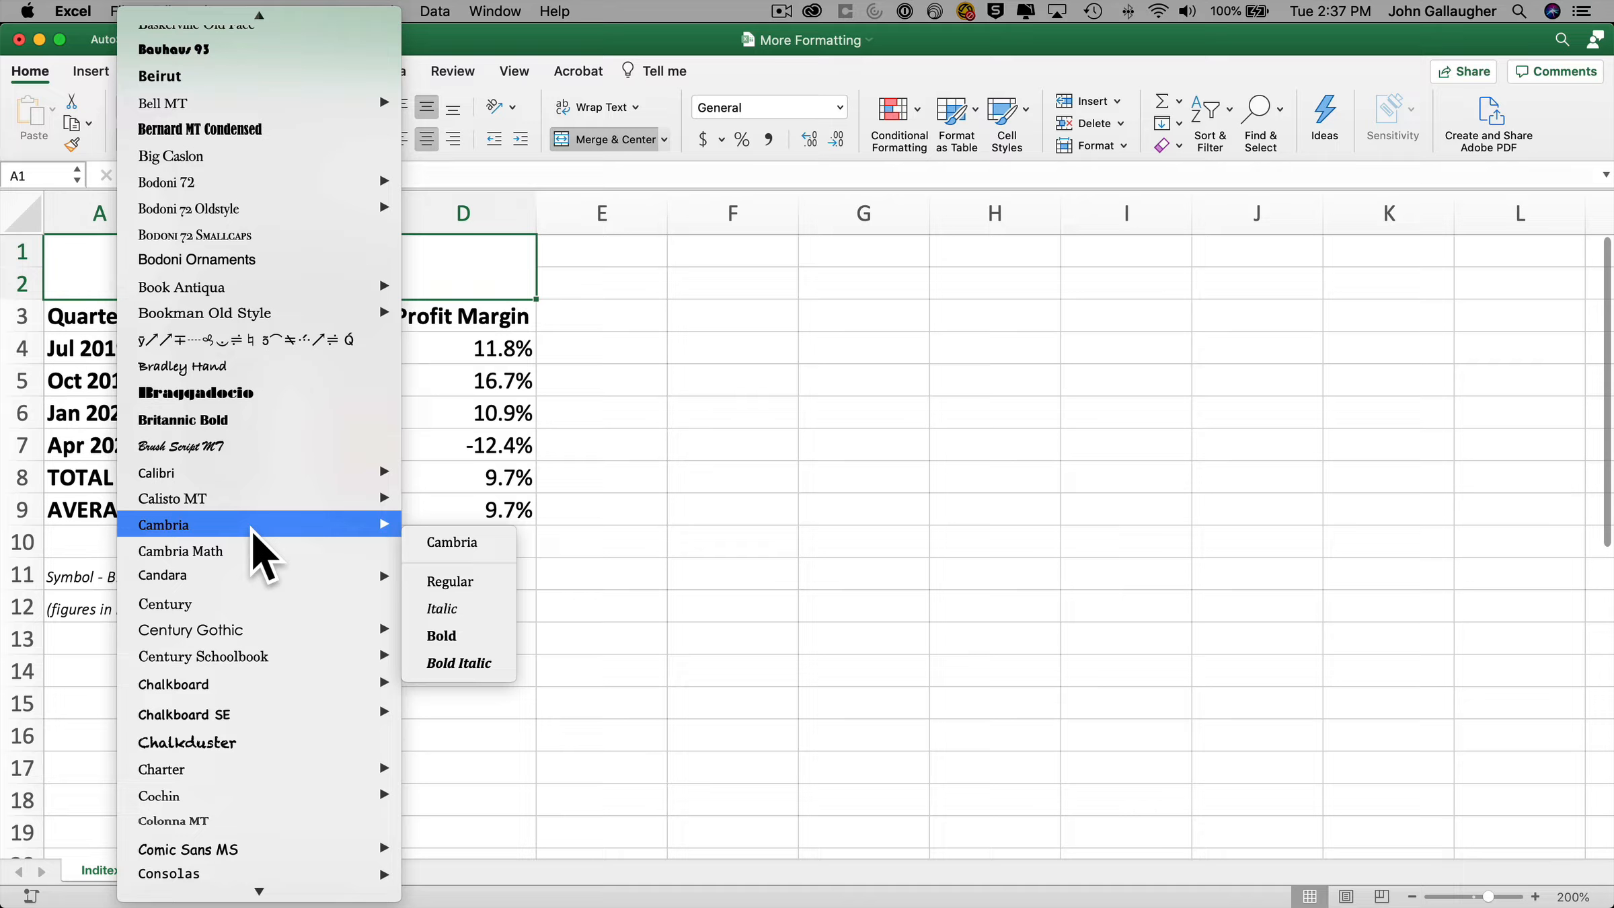
type("cop")
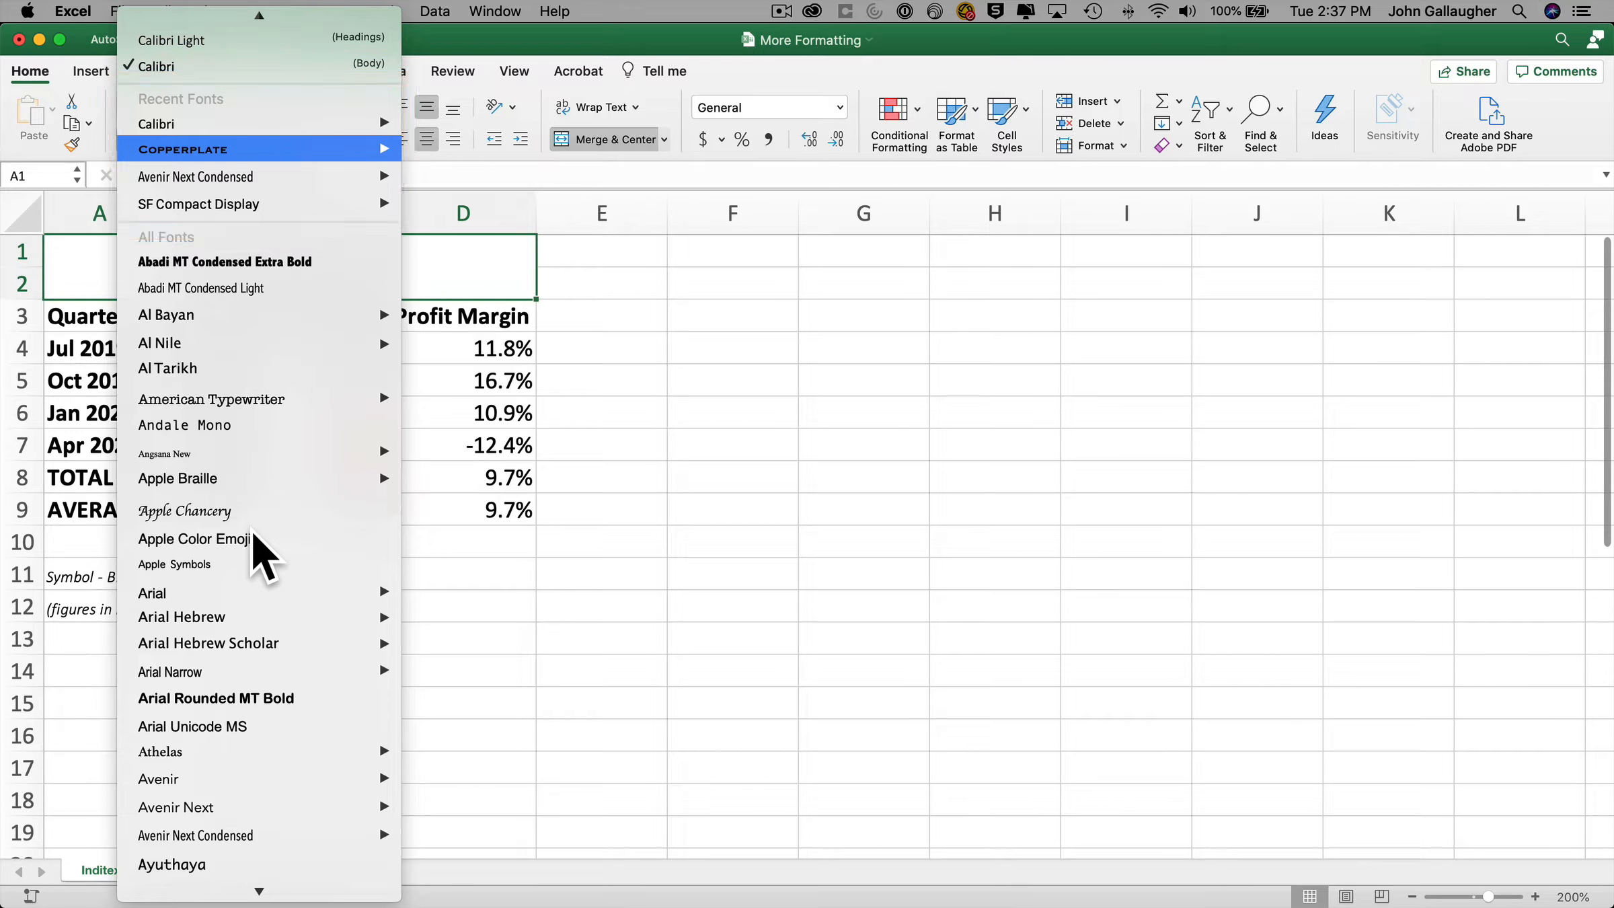
key("Right")
key("Down")
key("Down")
key("Down")
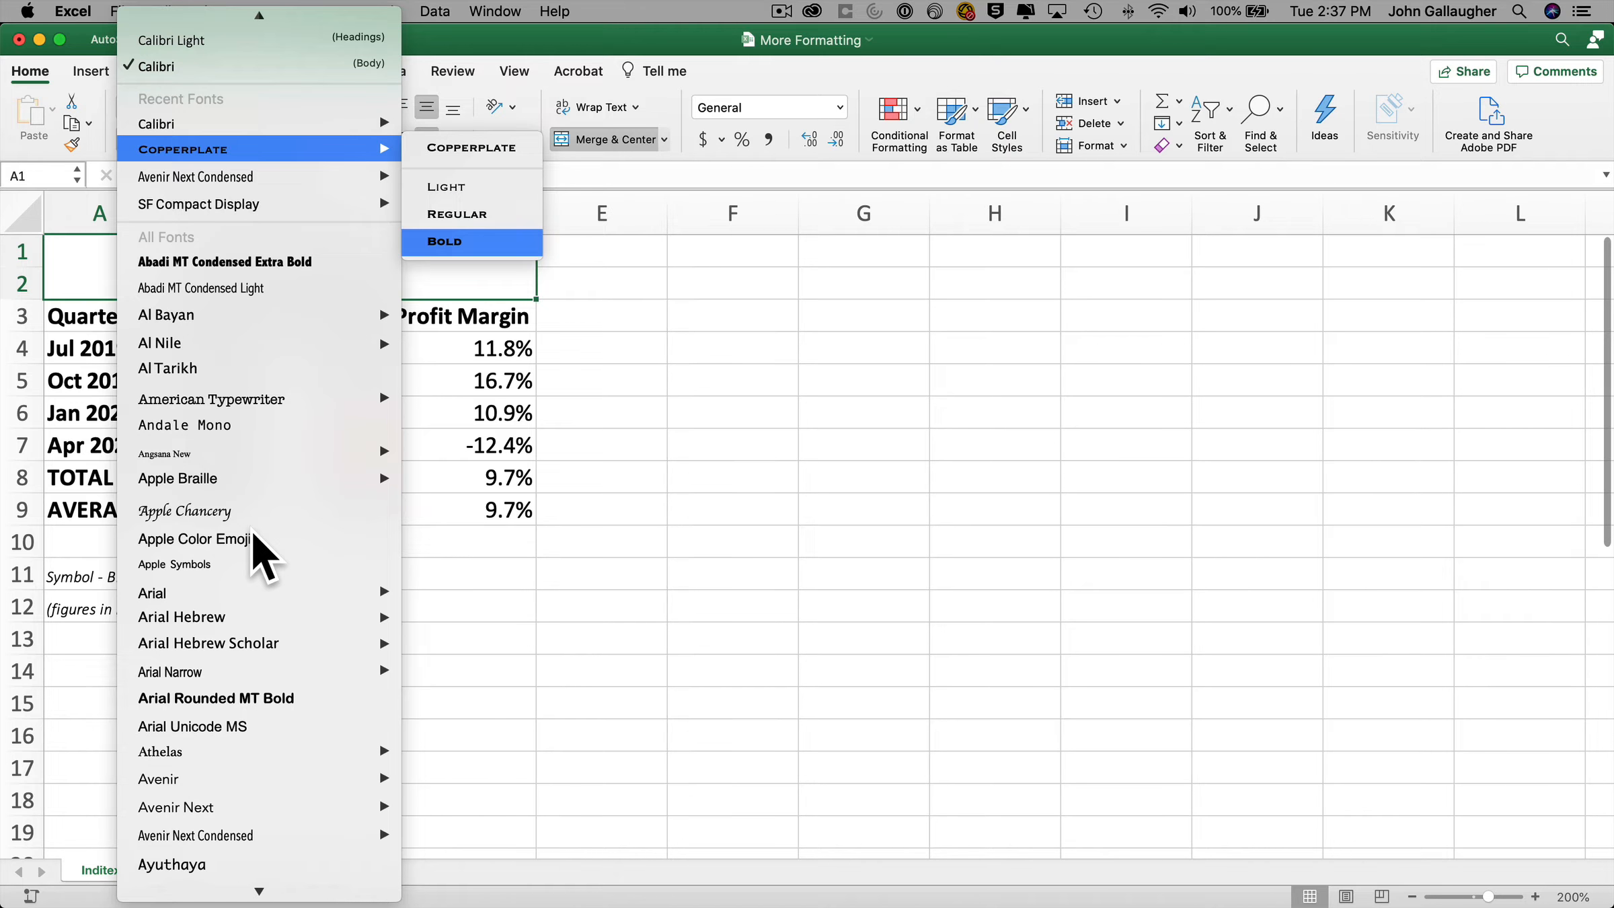
key("Return")
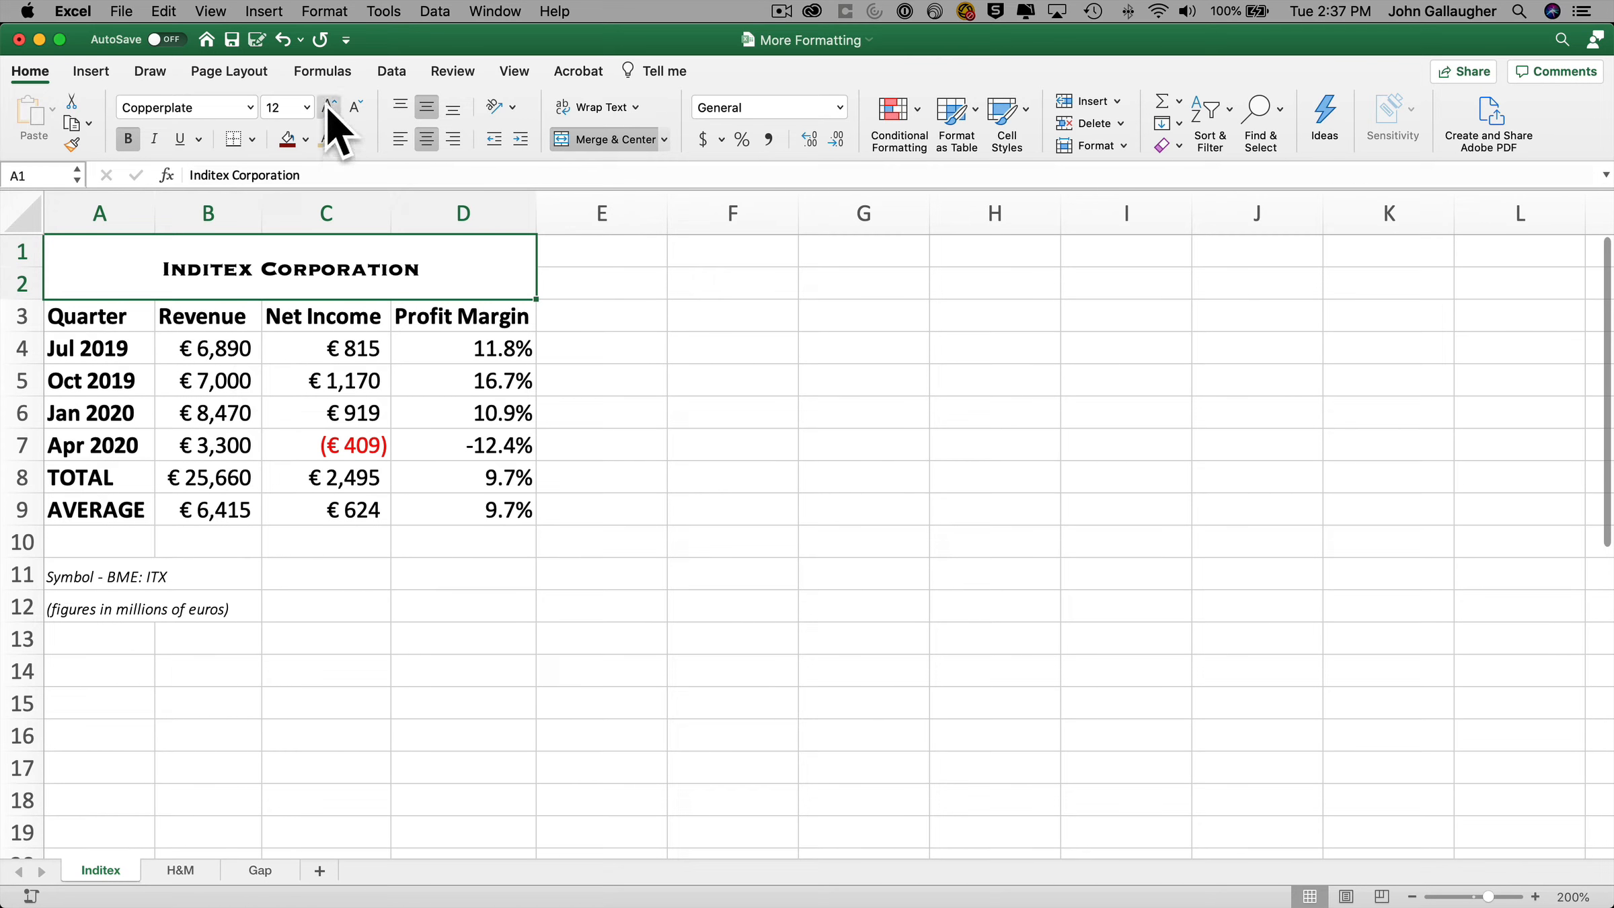
Enlarge the title font and apply the Accent1 cell style for white text on blue
left_click(328, 104)
left_click(329, 104)
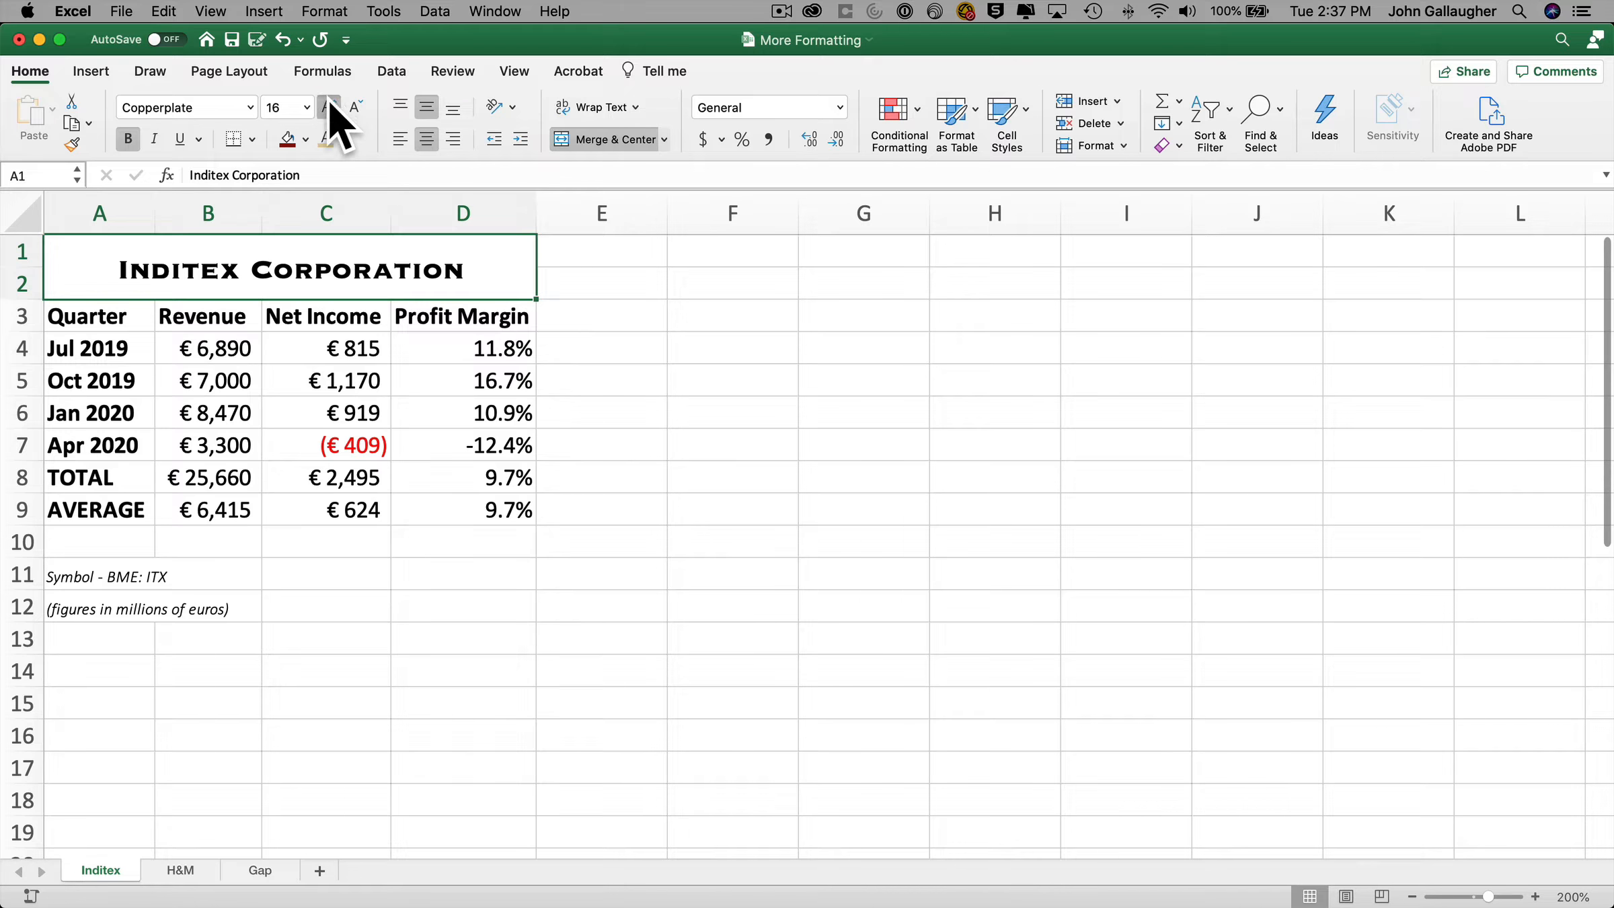
left_click(328, 105)
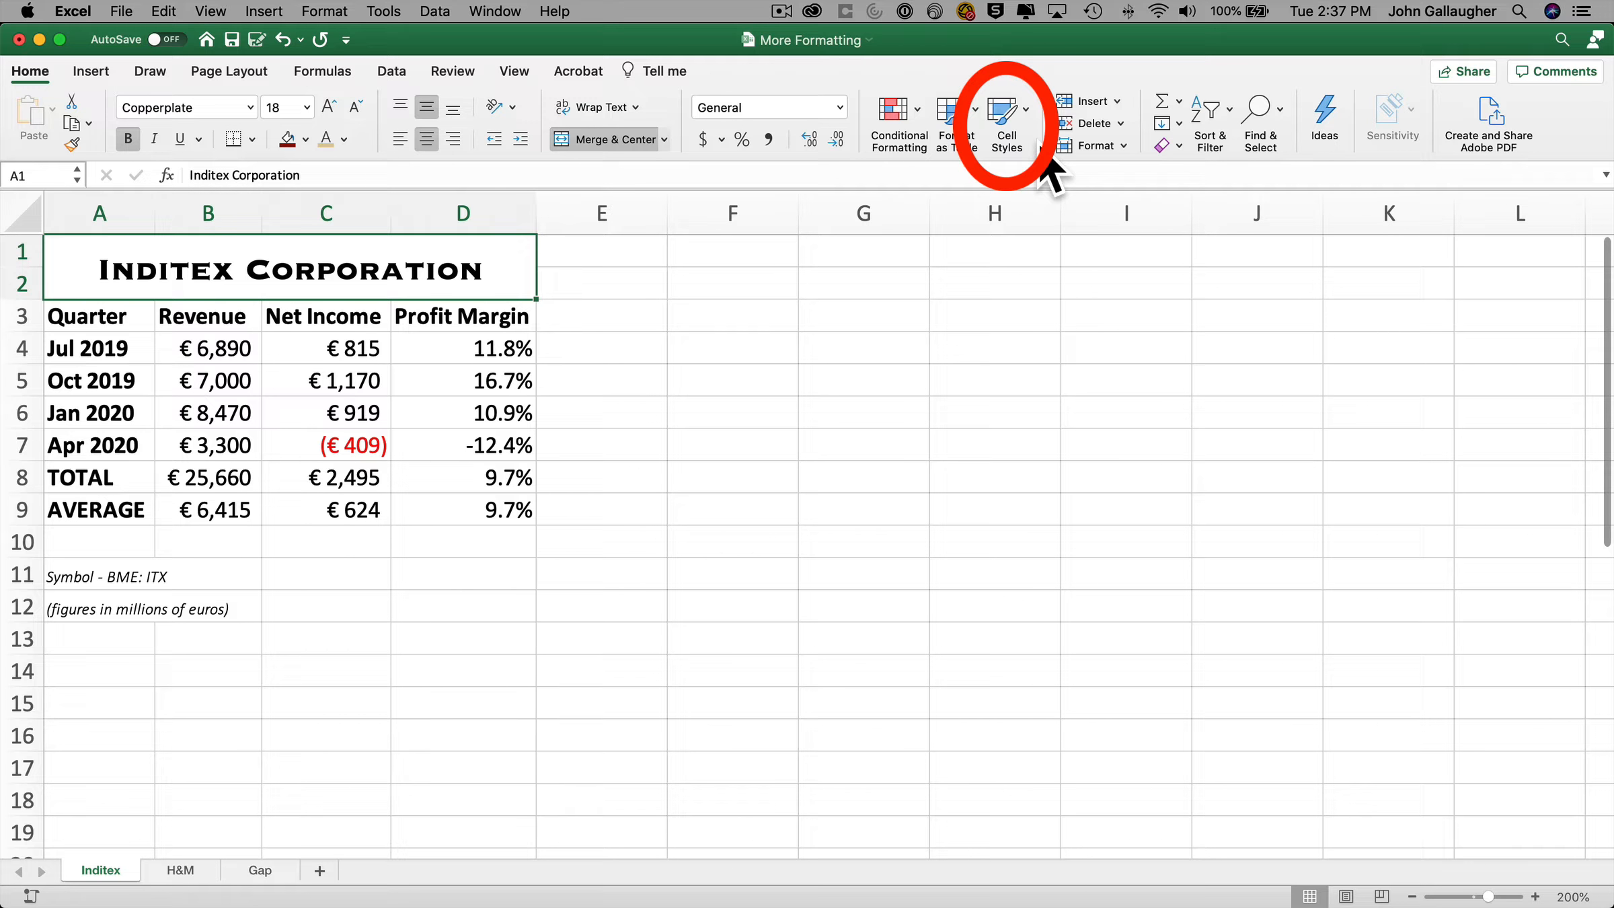
left_click(1029, 132)
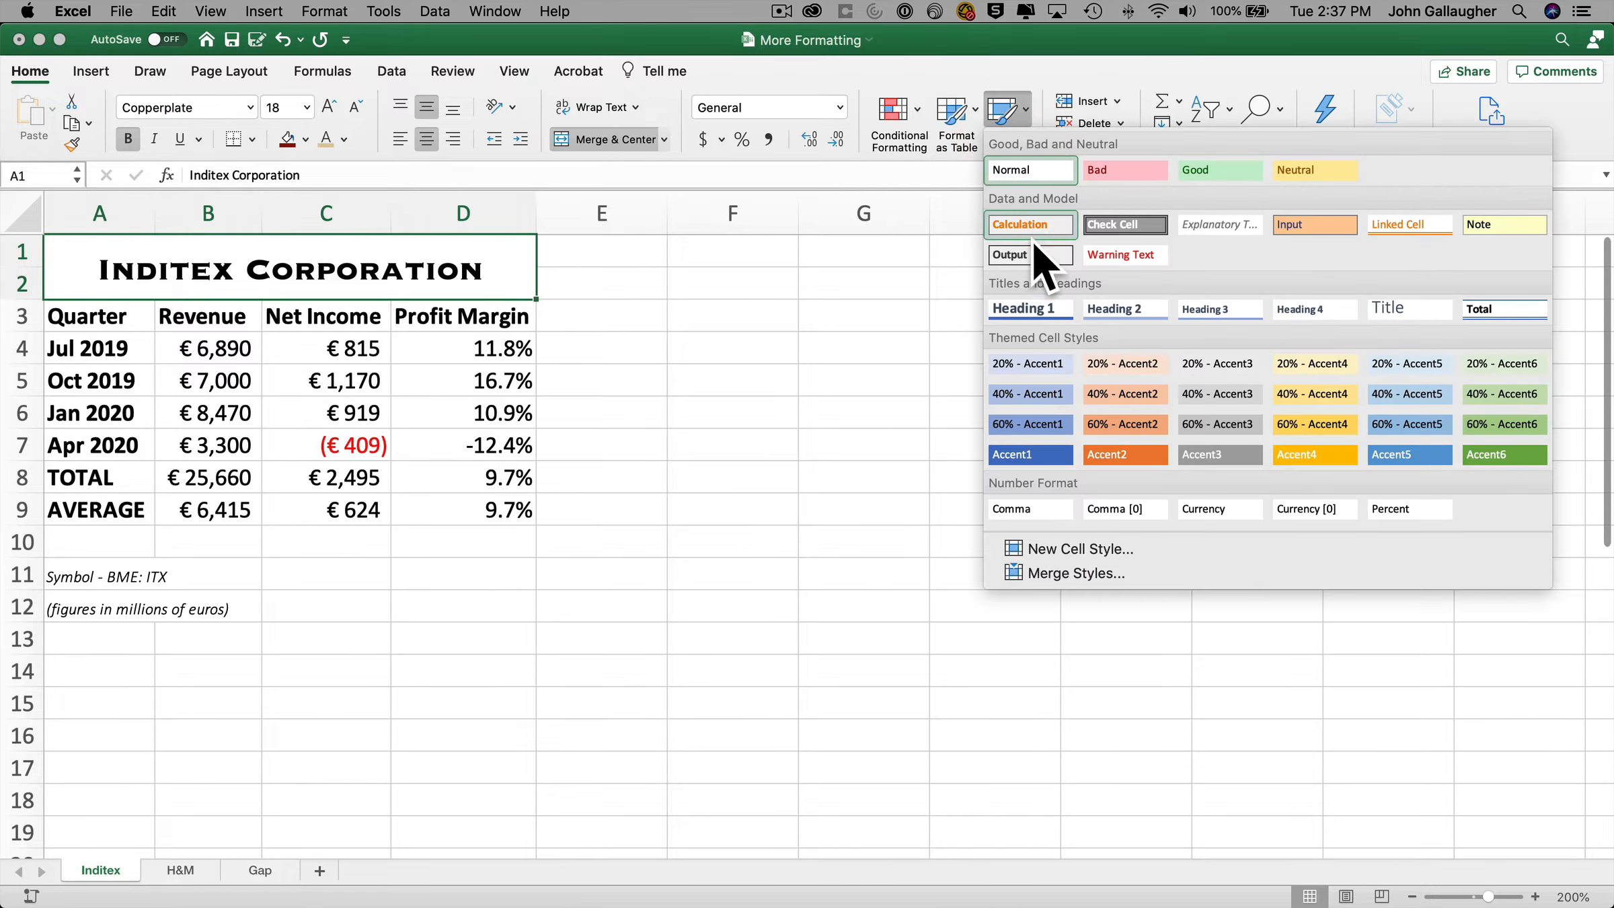
left_click(1042, 449)
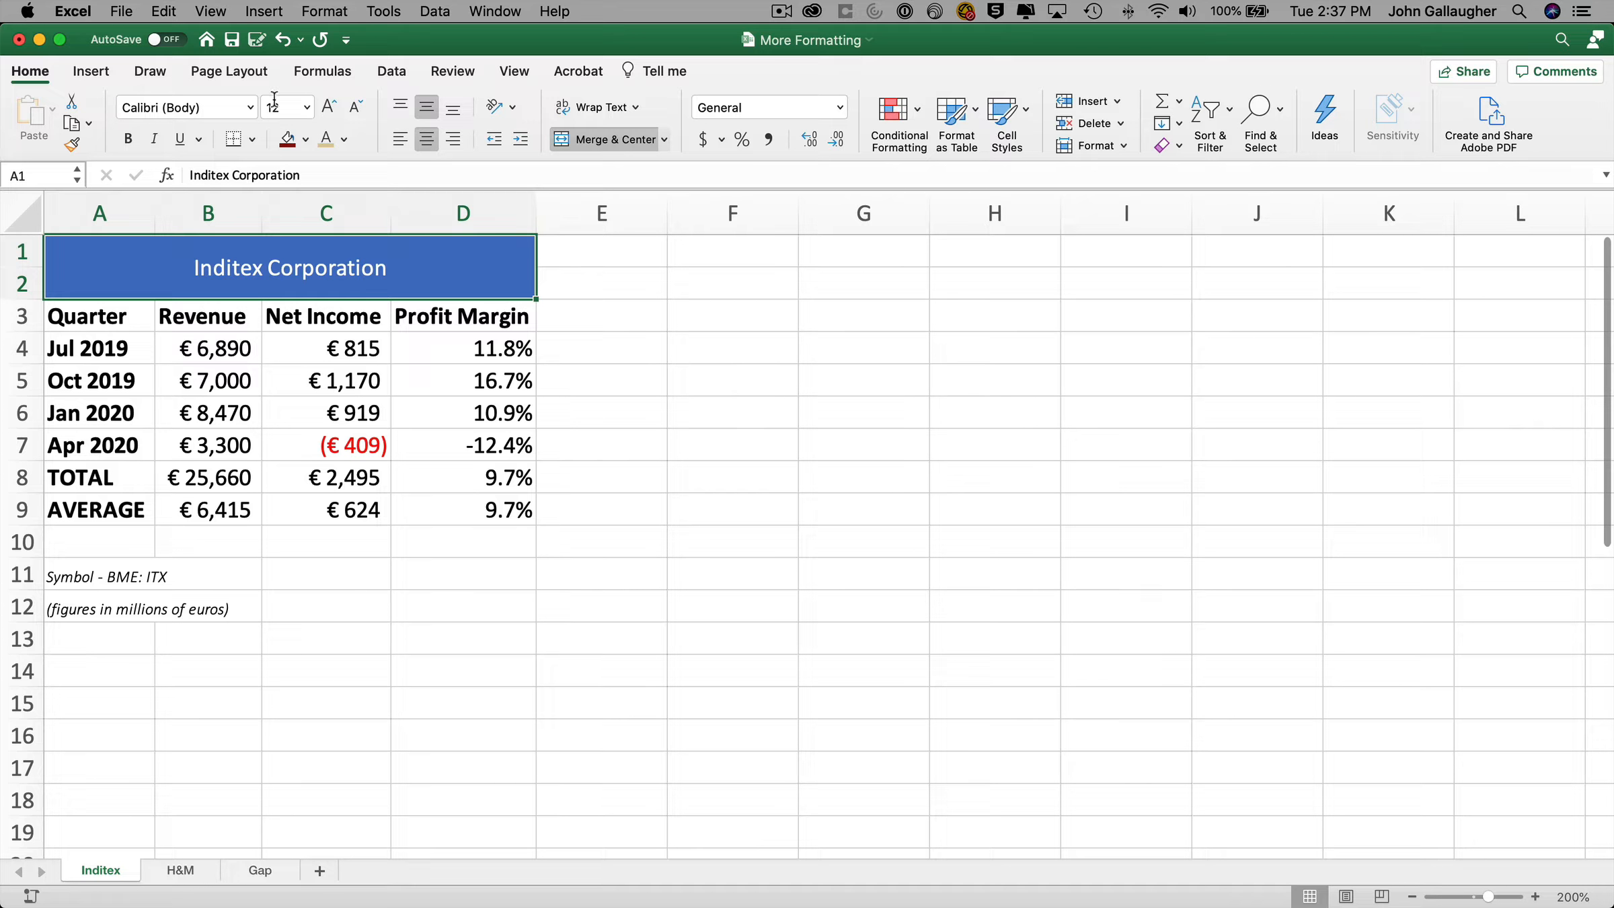
Set the blue Inditex title in Copperplate Bold at font size 16
left_click(250, 107)
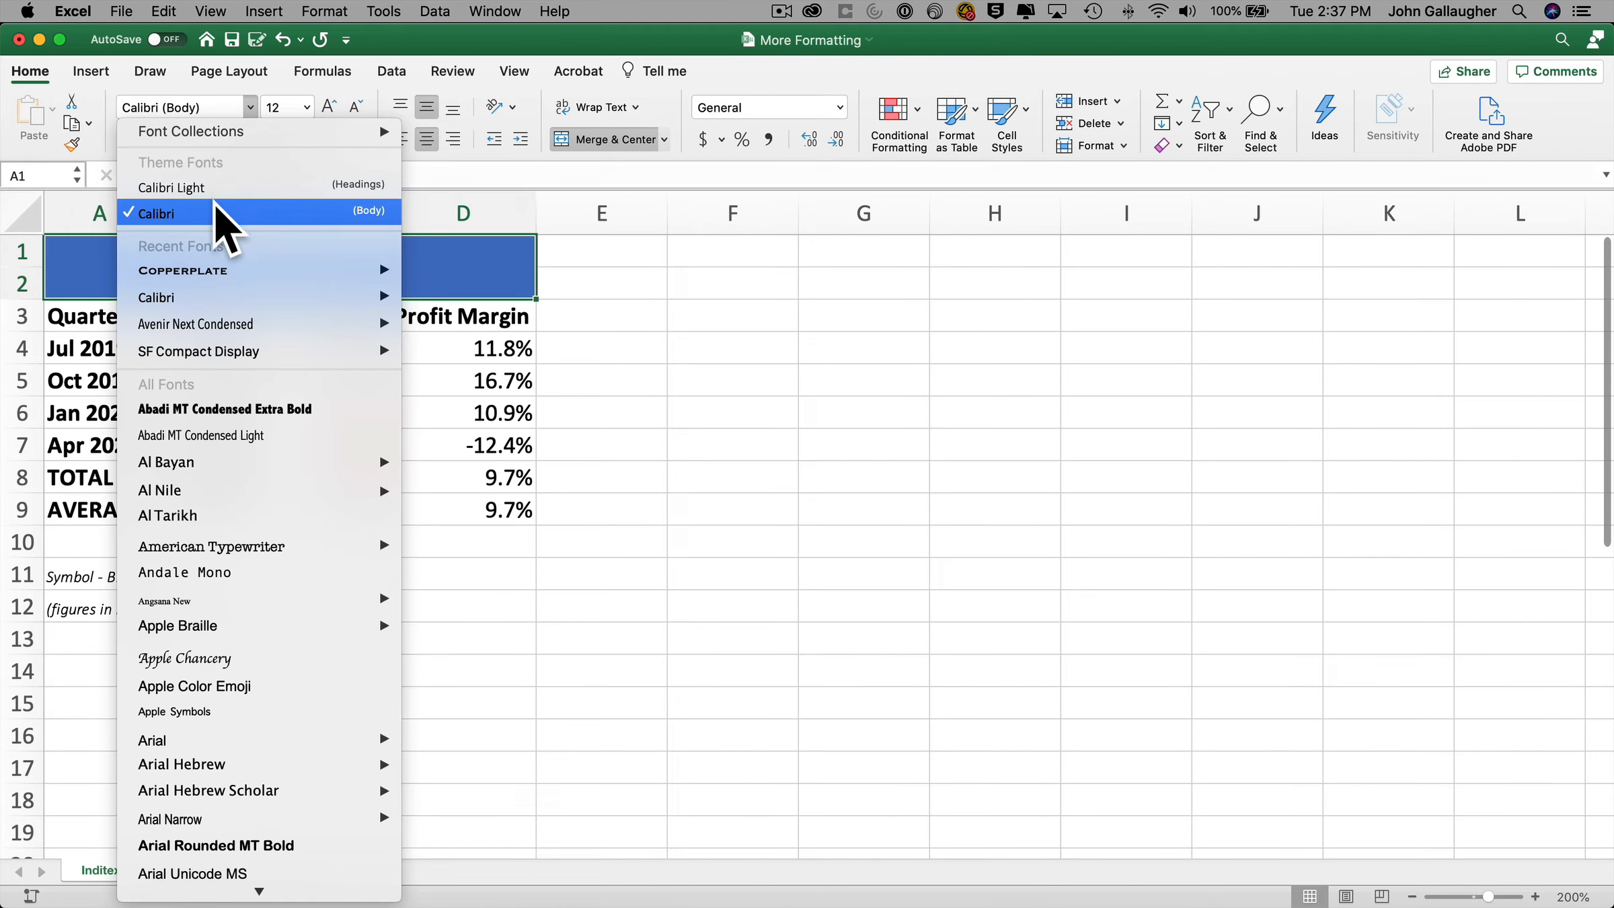
mouse_move(216, 271)
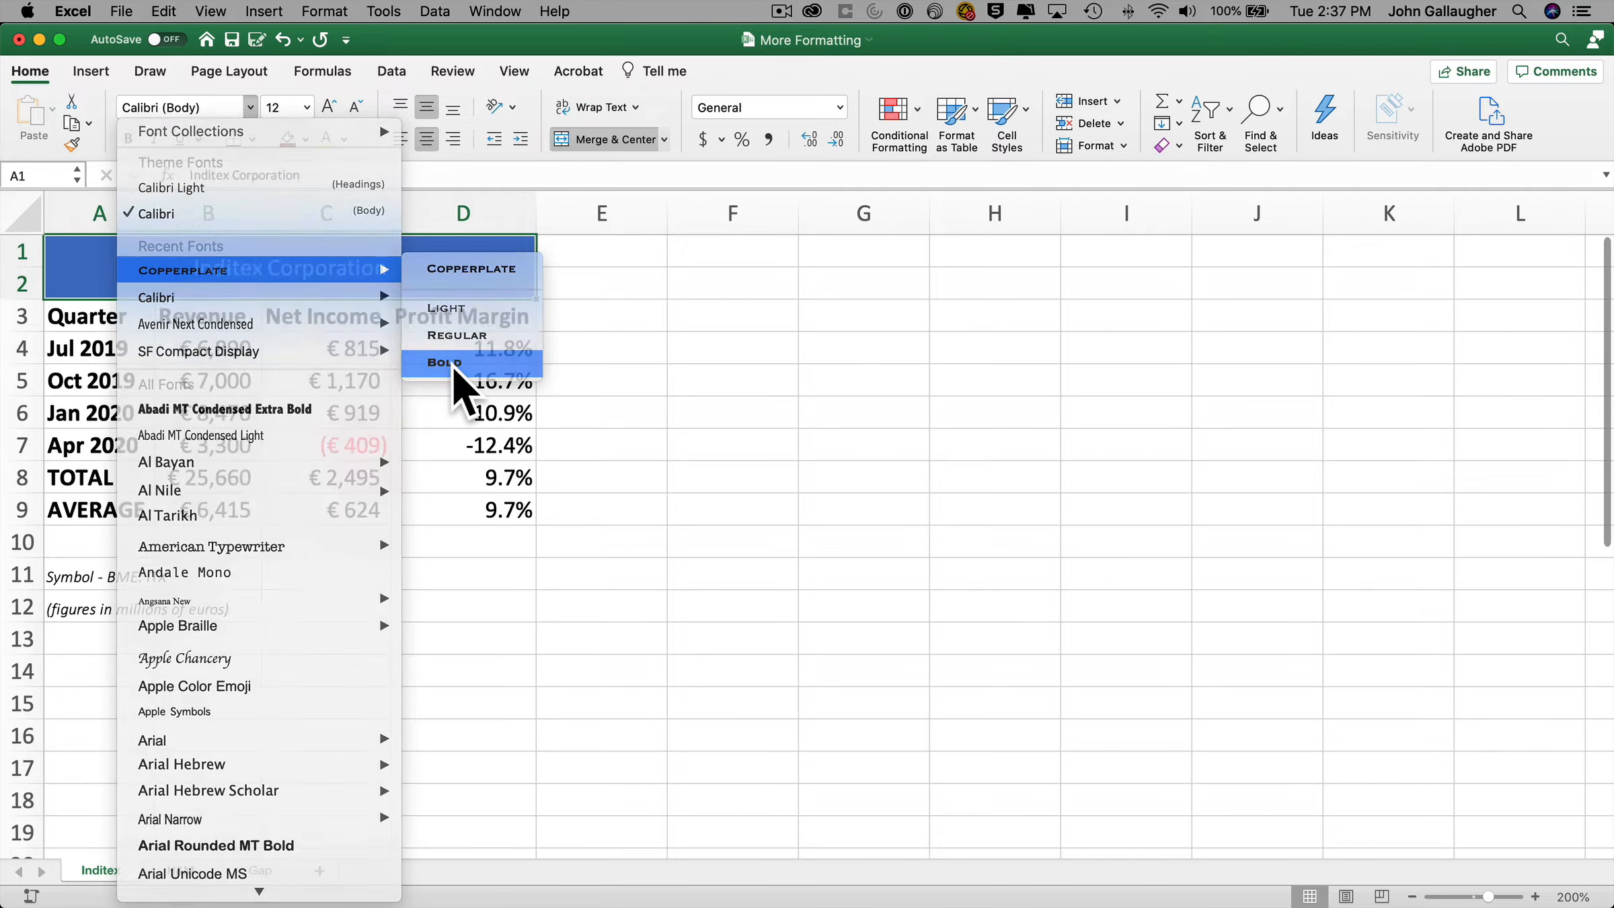
left_click(407, 359)
left_click(329, 106)
left_click(329, 106)
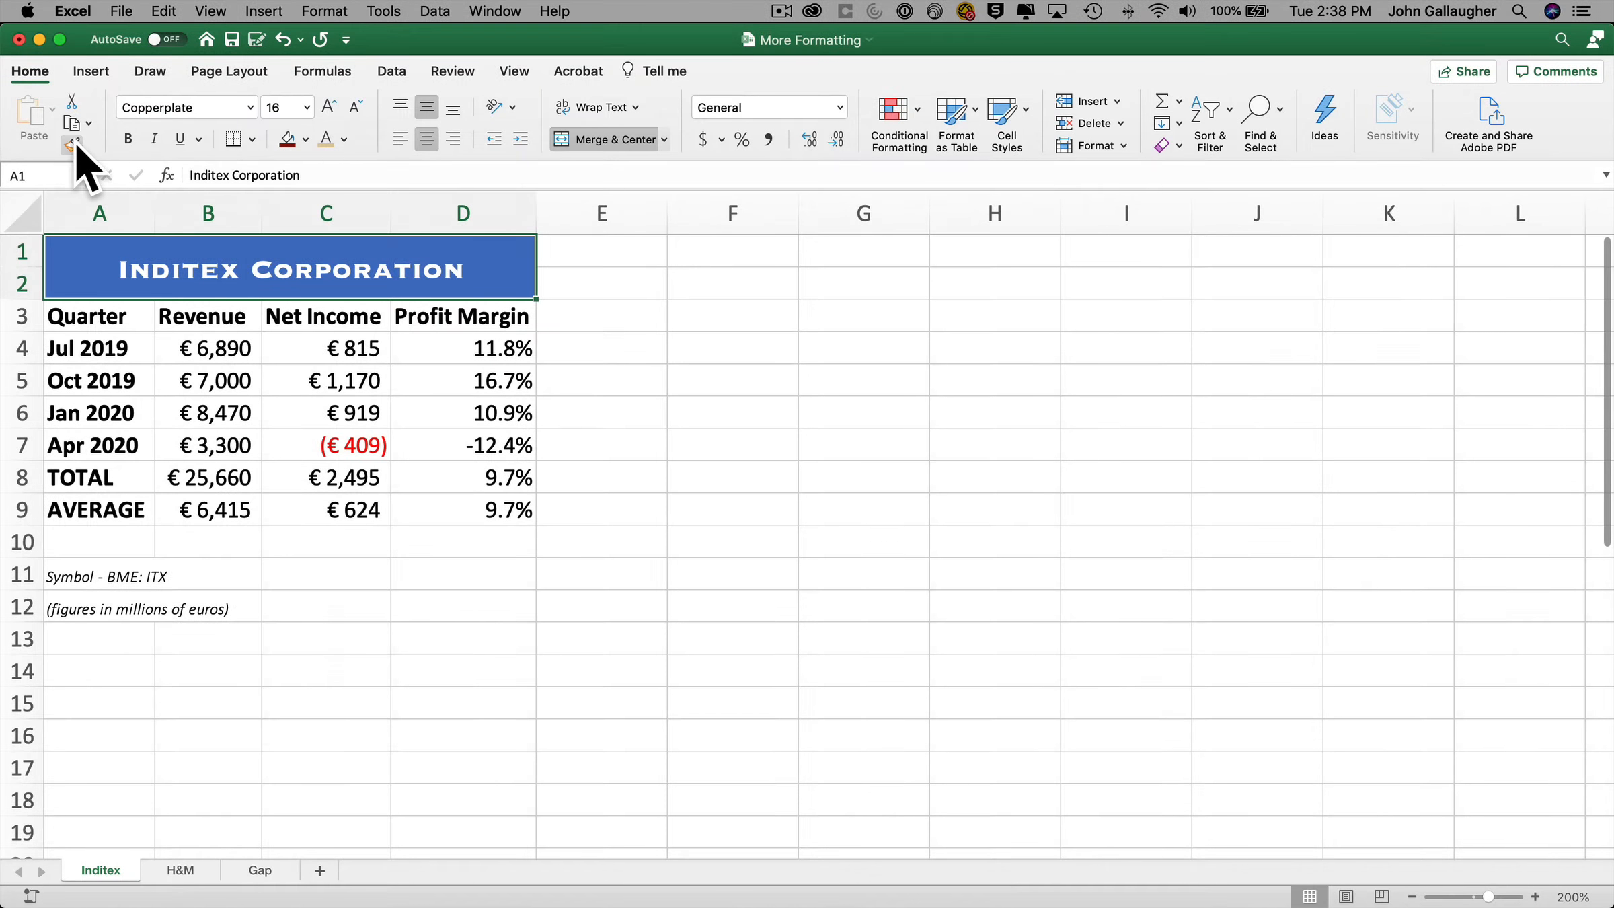
Copy the Inditex title banner formatting onto the H&M Corporation title in A1
left_click(70, 144)
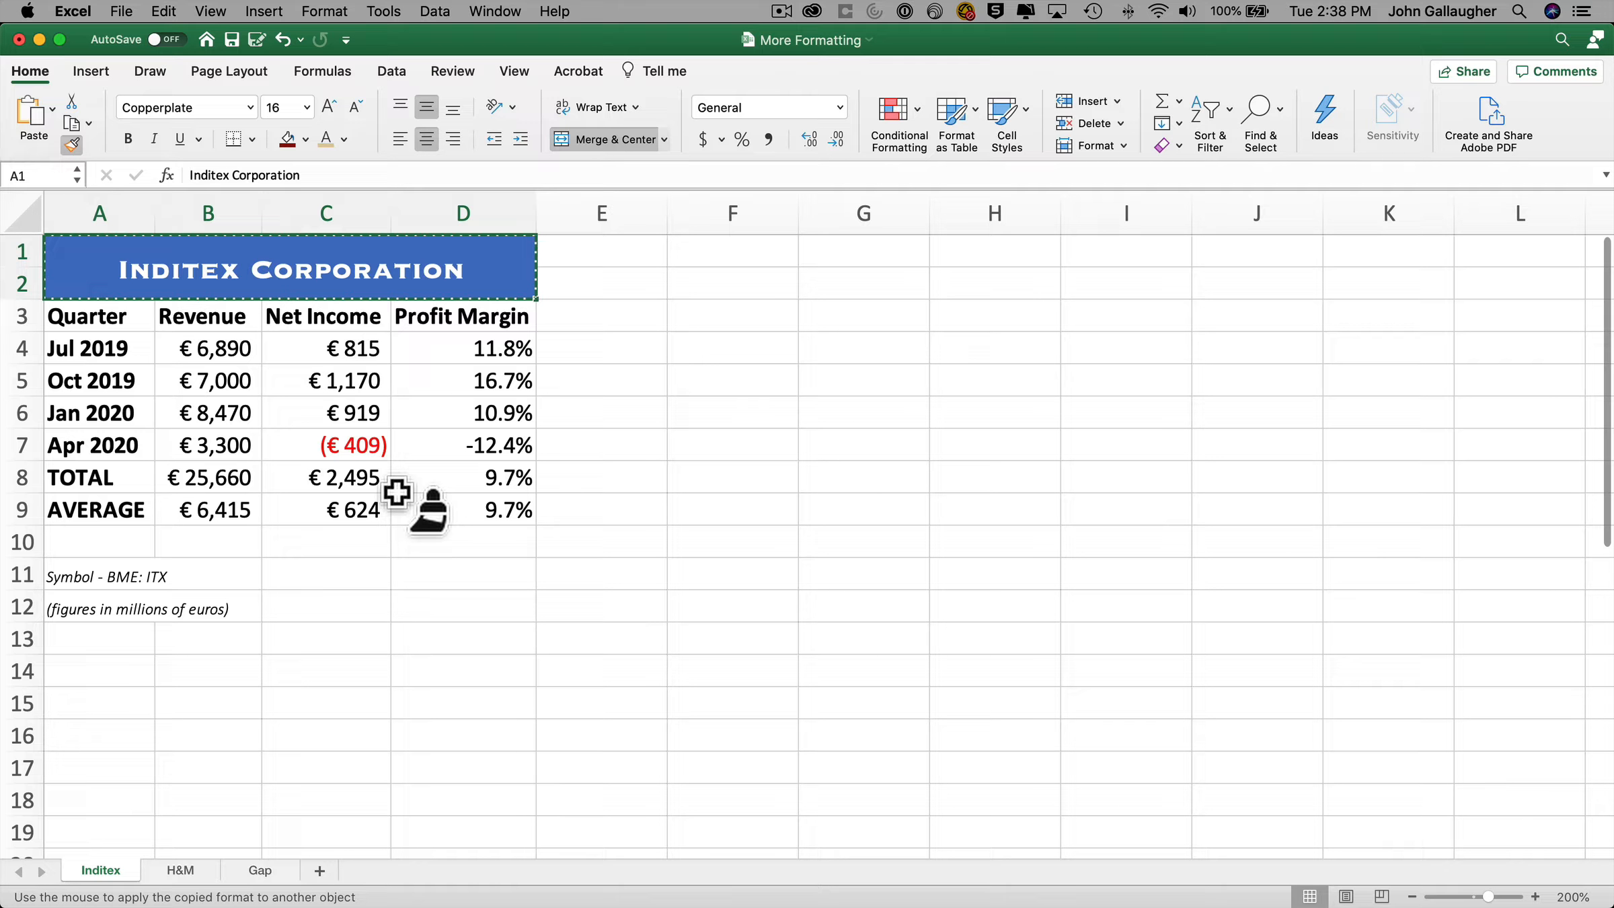
left_click(181, 870)
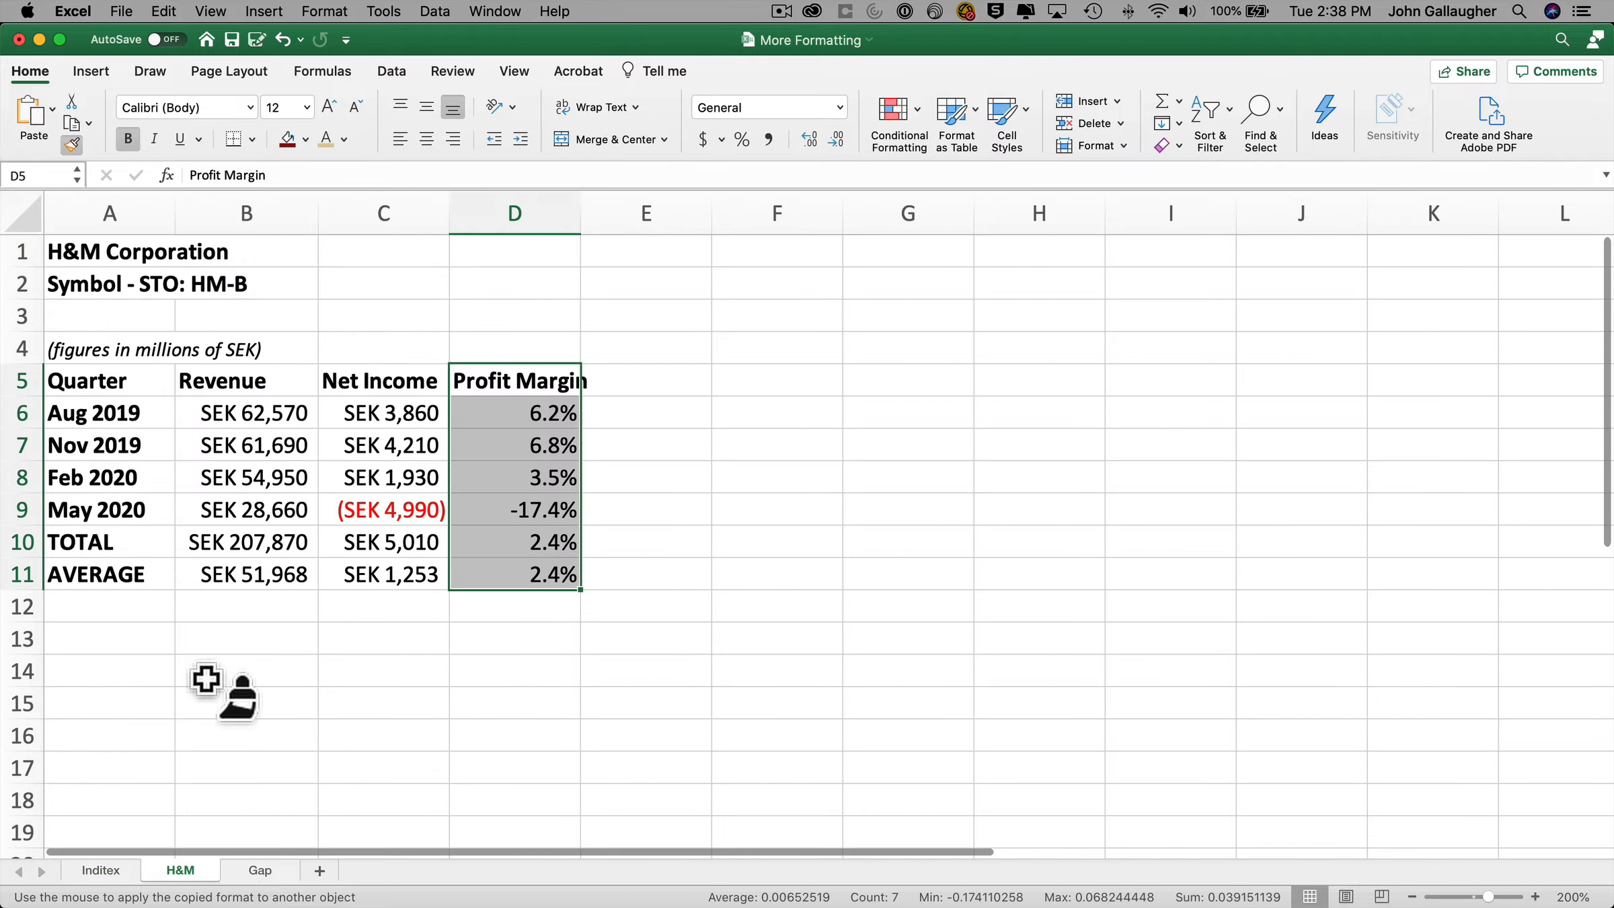
left_click(85, 259)
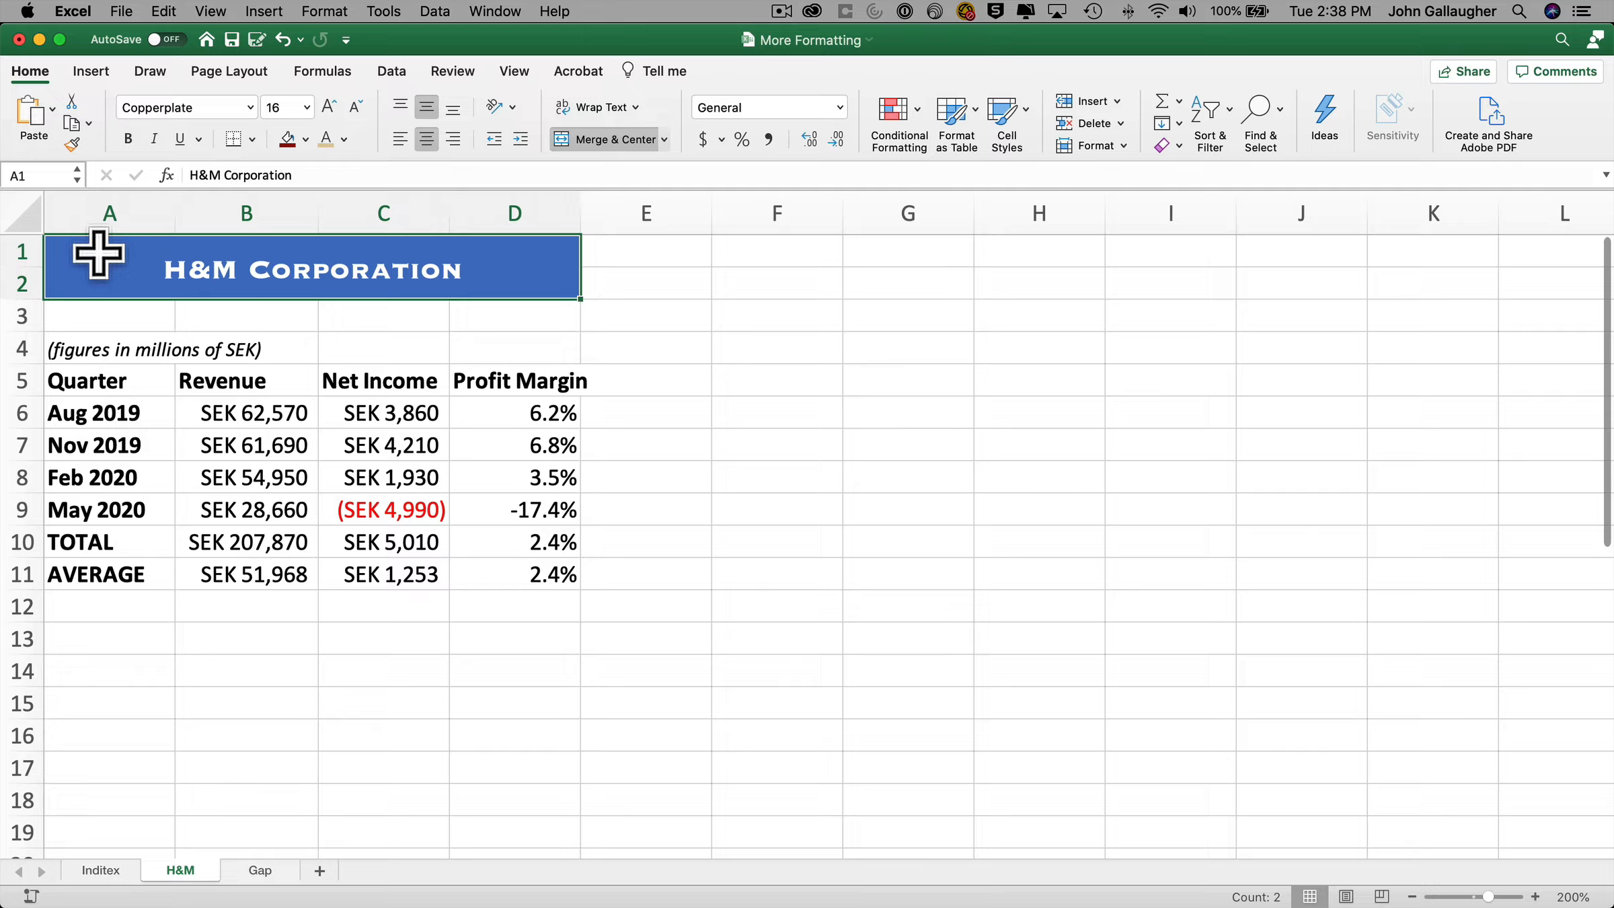
key("Down")
key("Up")
key("Right")
key("Down")
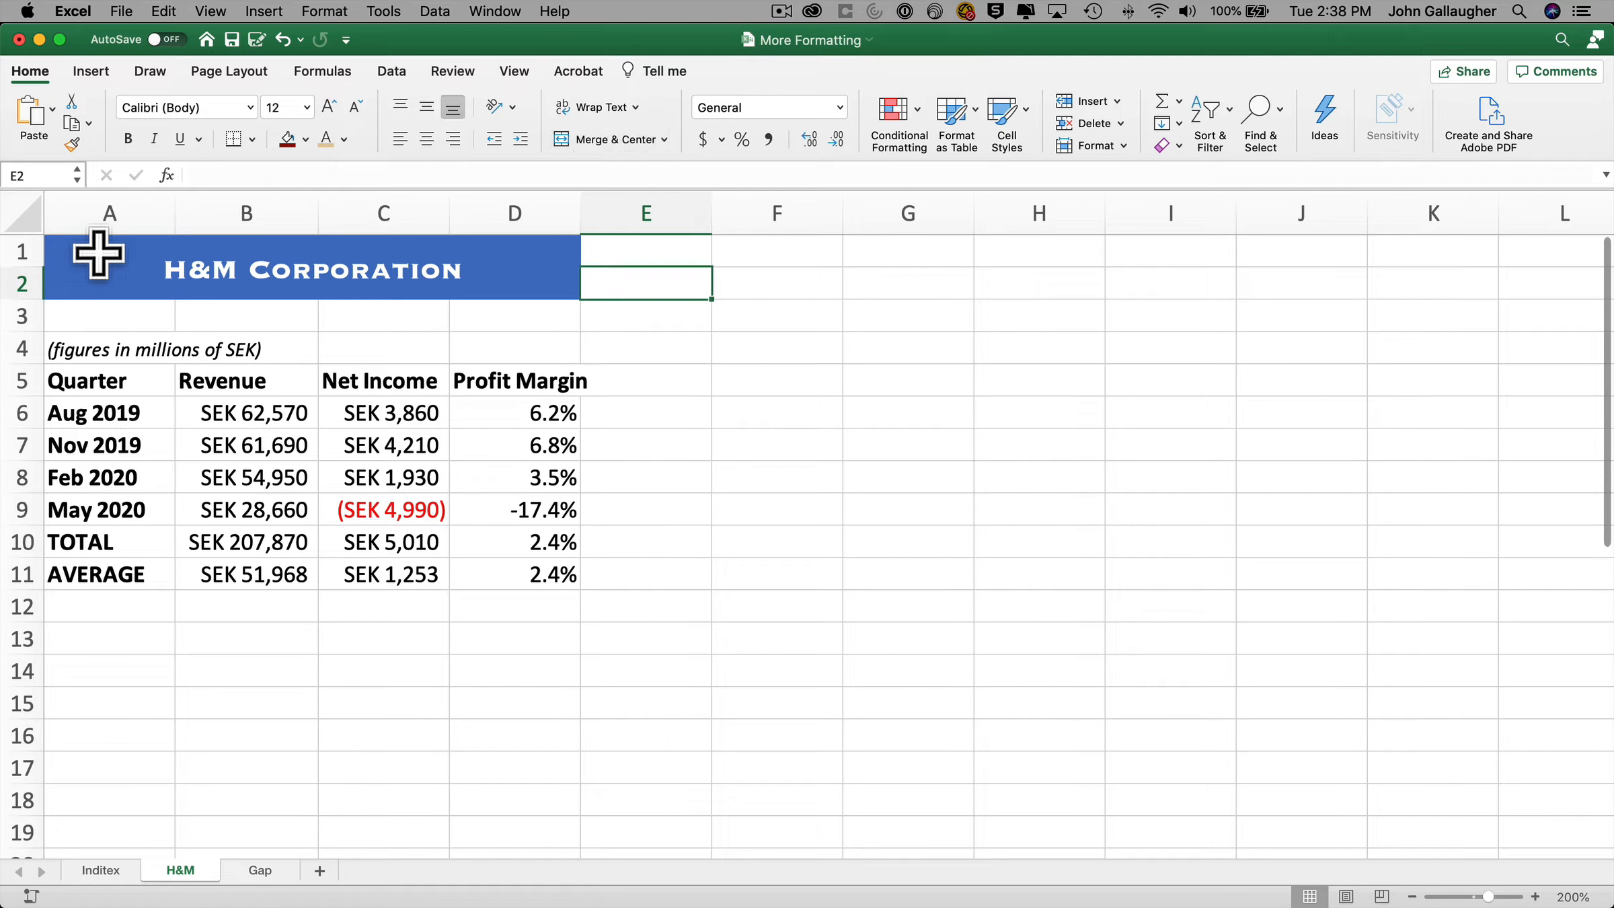
key("Left")
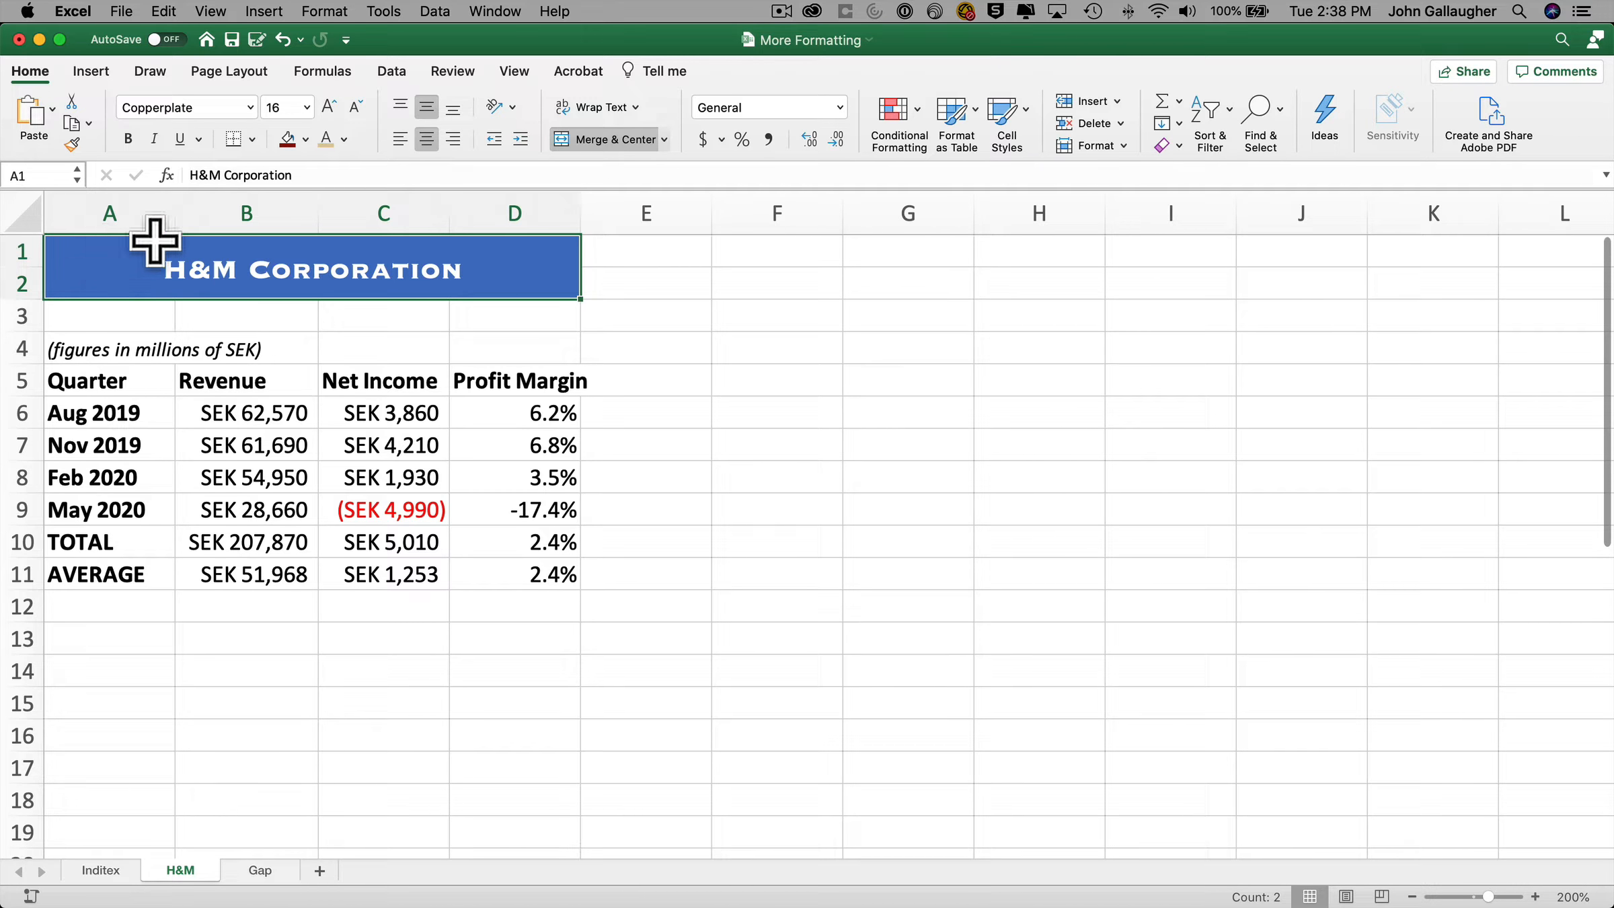
Unmerge and re-merge the H&M title cells, then undo back to plain unmerged title text
left_click(665, 140)
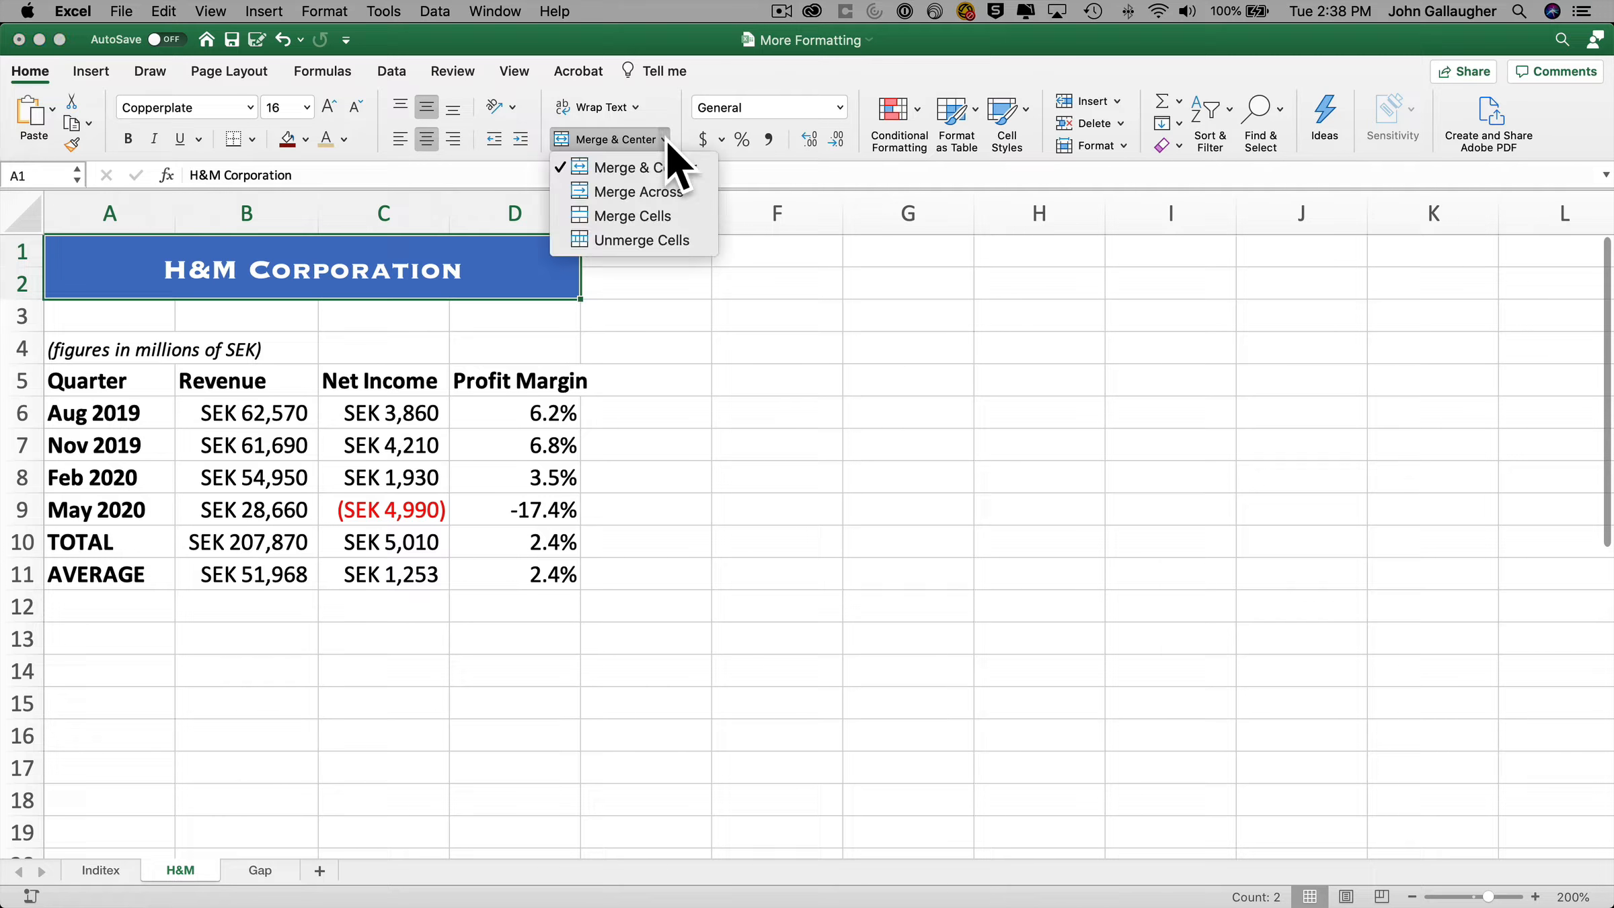
left_click(670, 237)
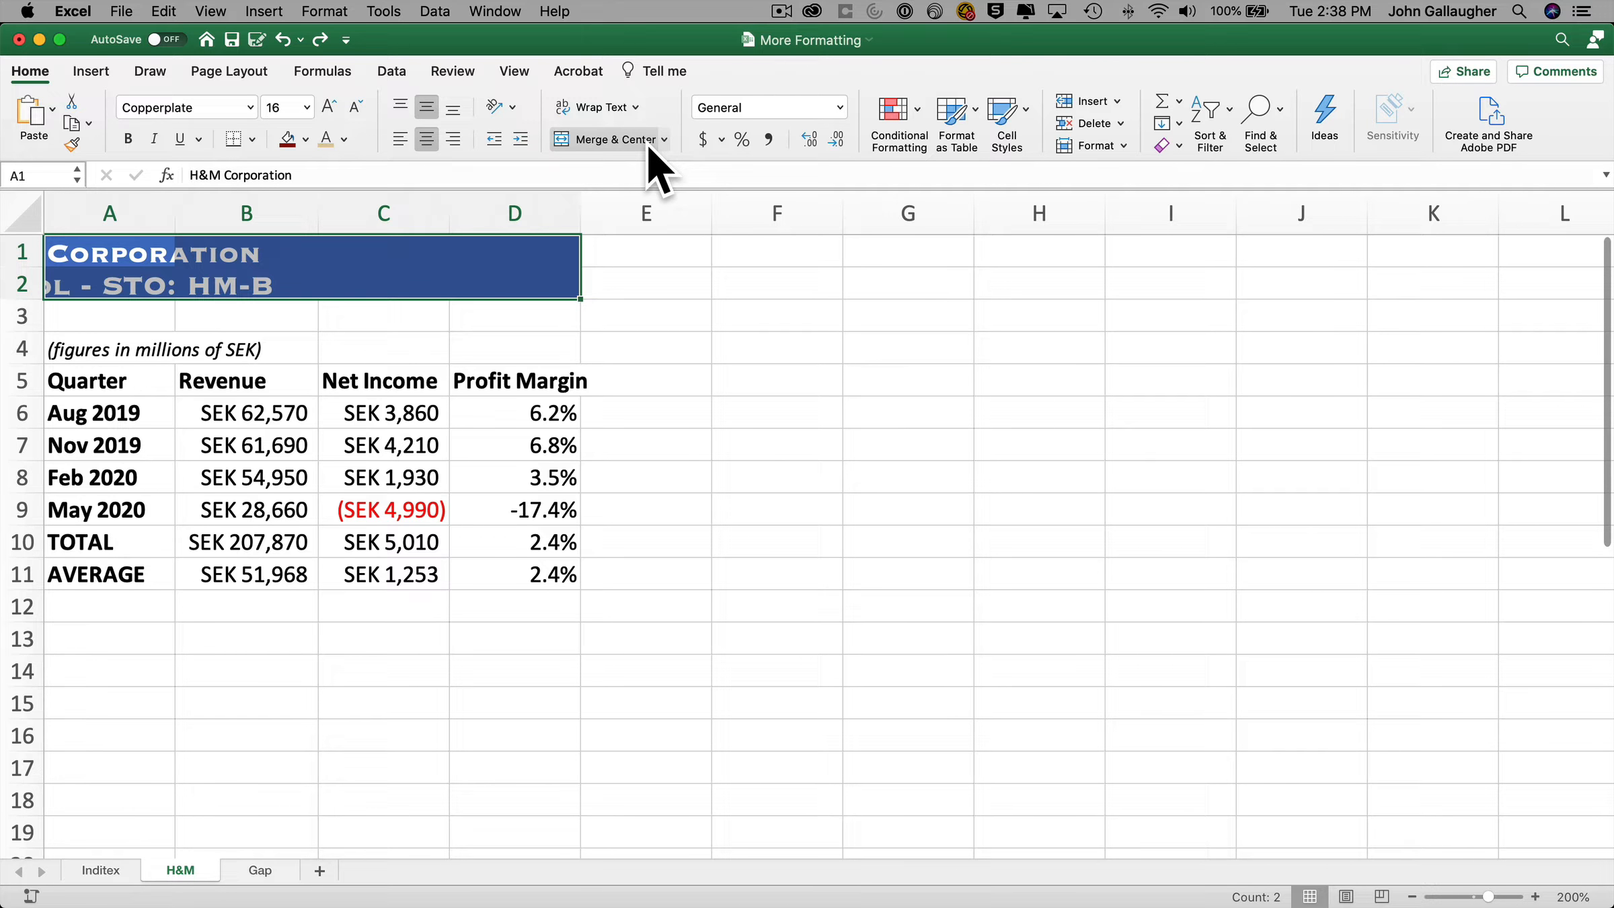
left_click(625, 143)
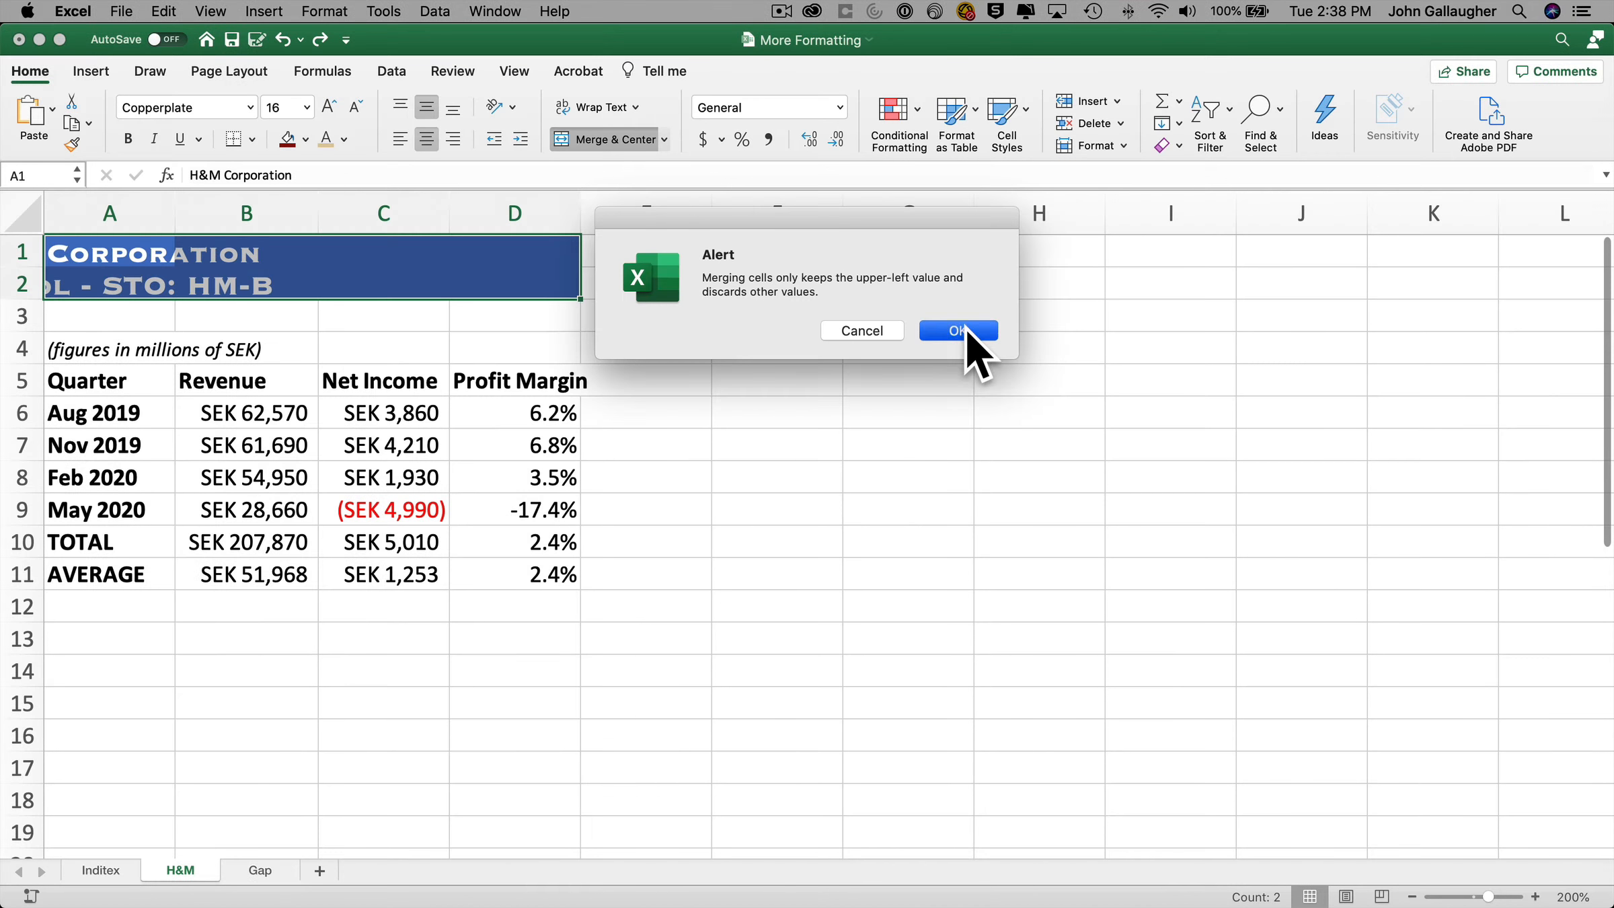
left_click(969, 331)
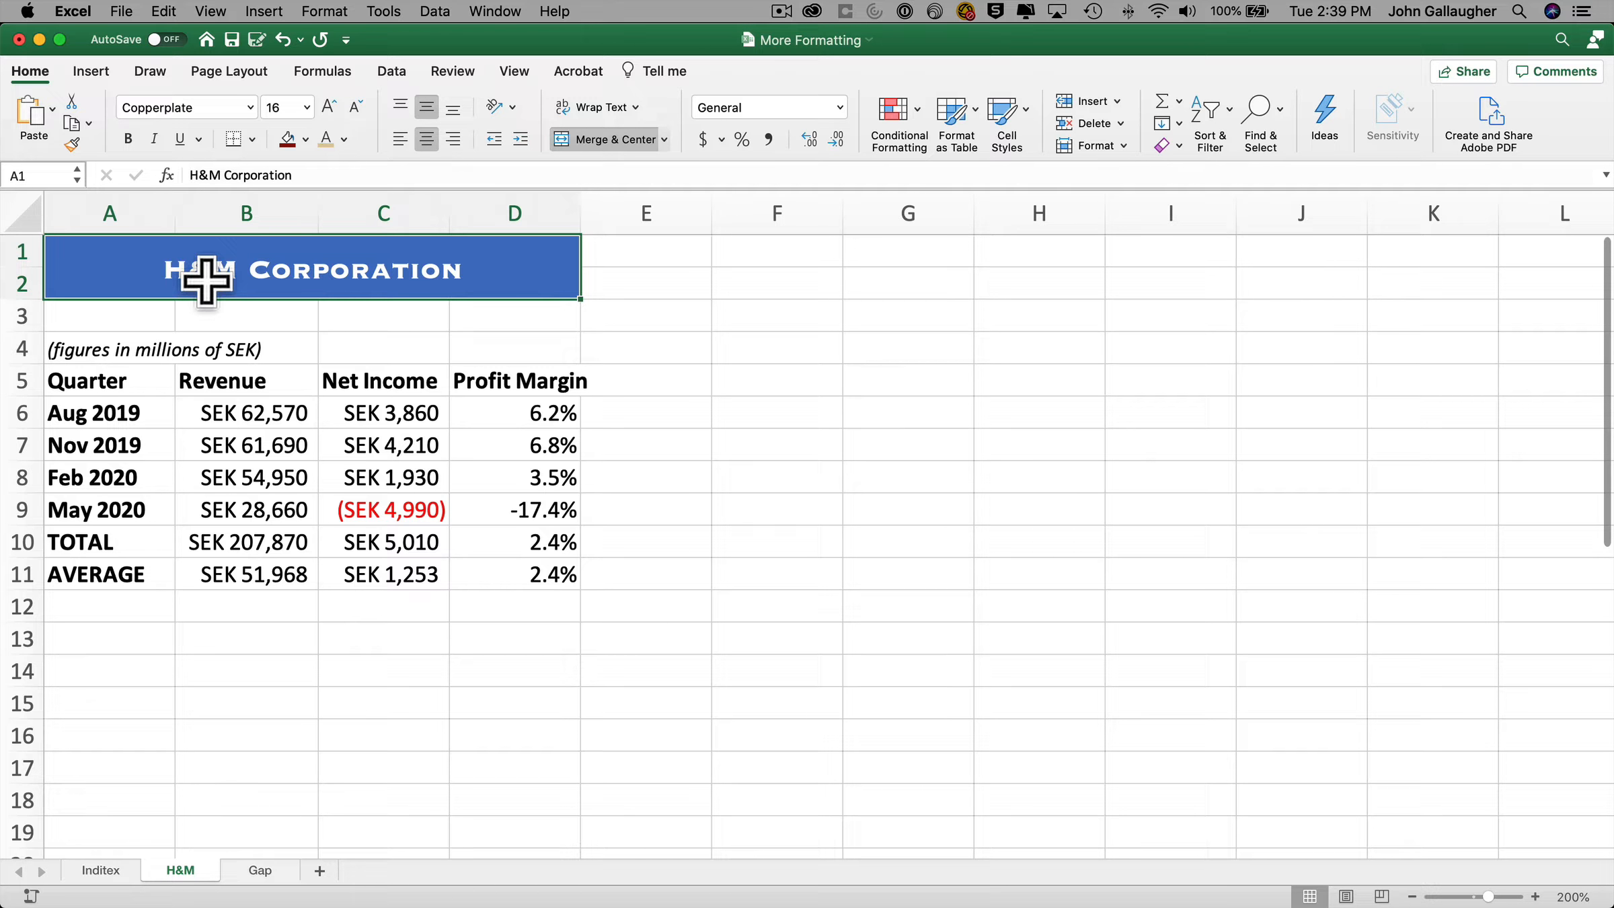
key("ctrl+z")
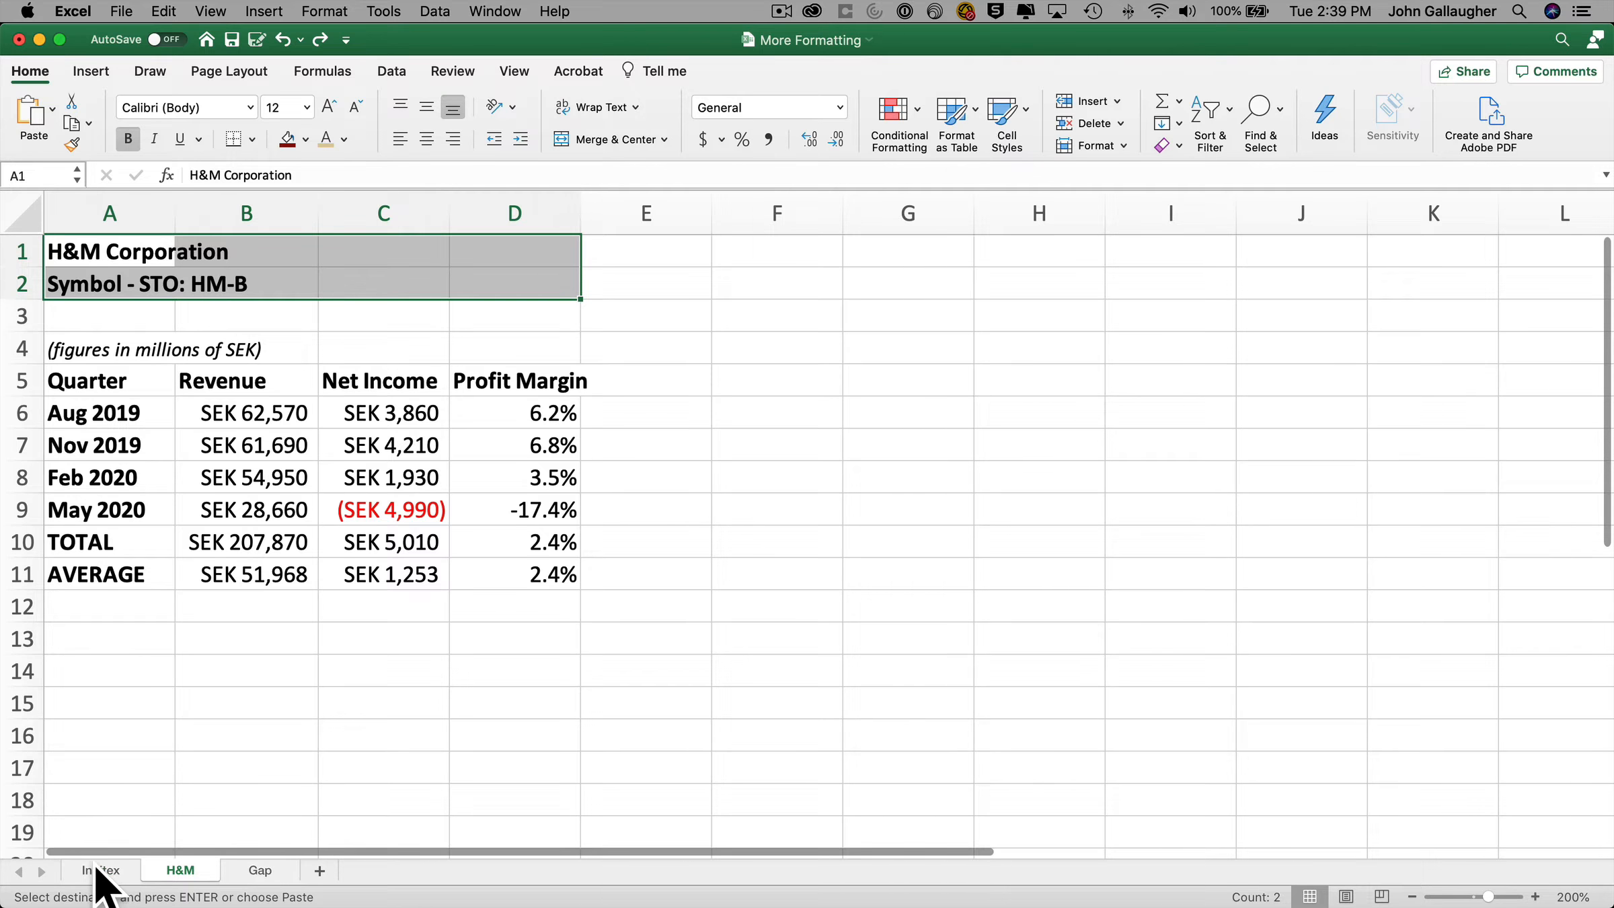
Paint the Inditex blue Copperplate banner format onto the H&M and Gap A1 titles
left_click(99, 871)
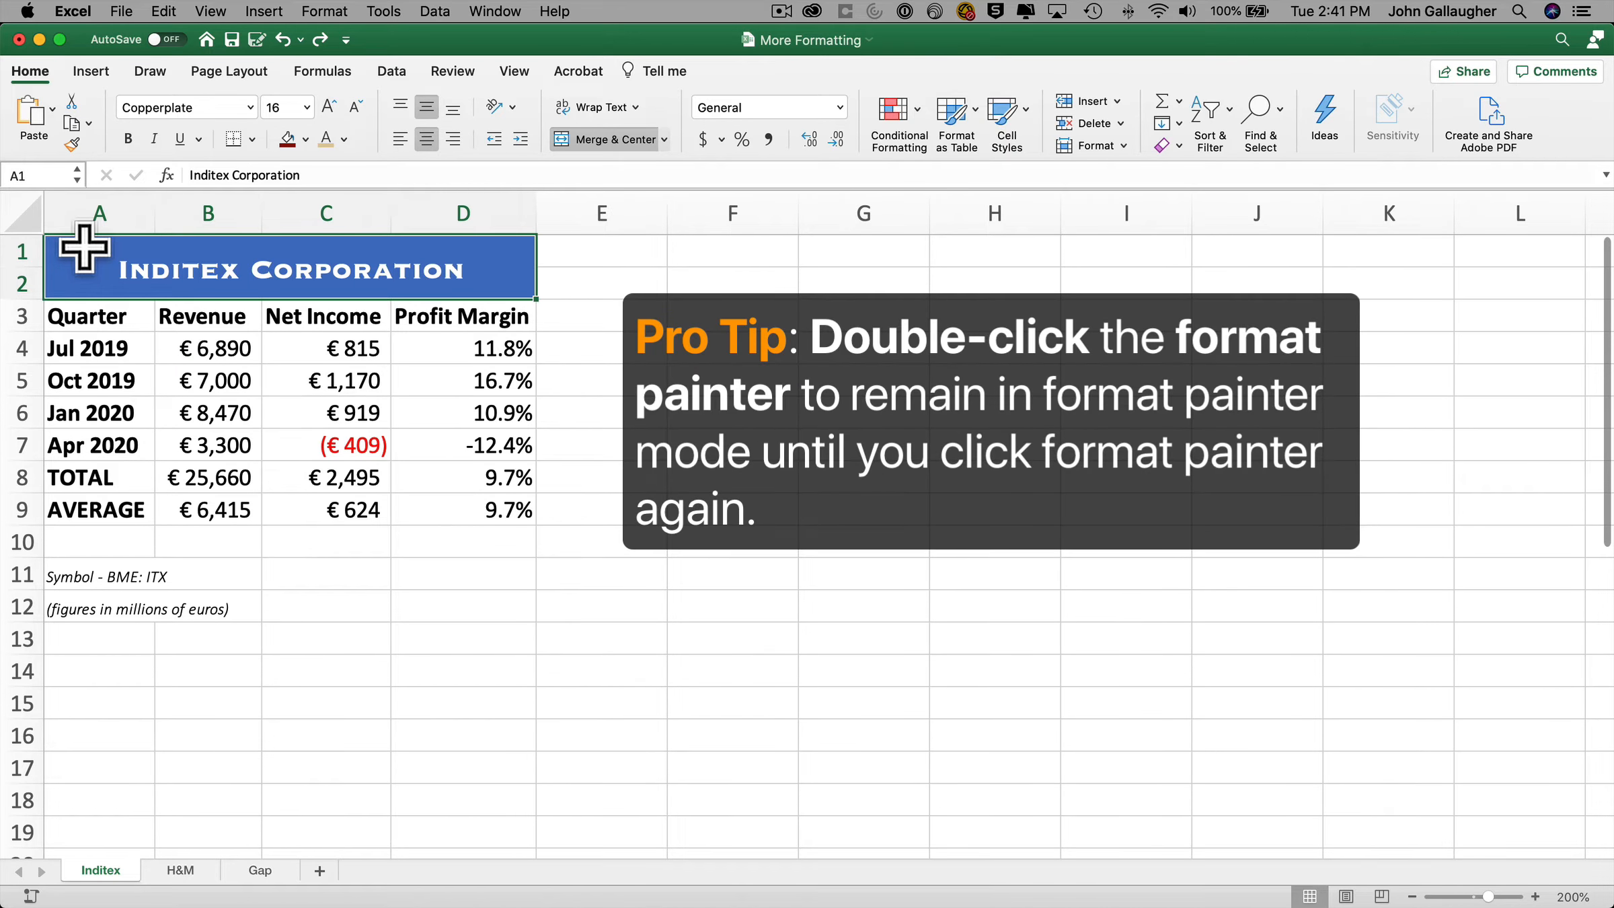
double_click(72, 142)
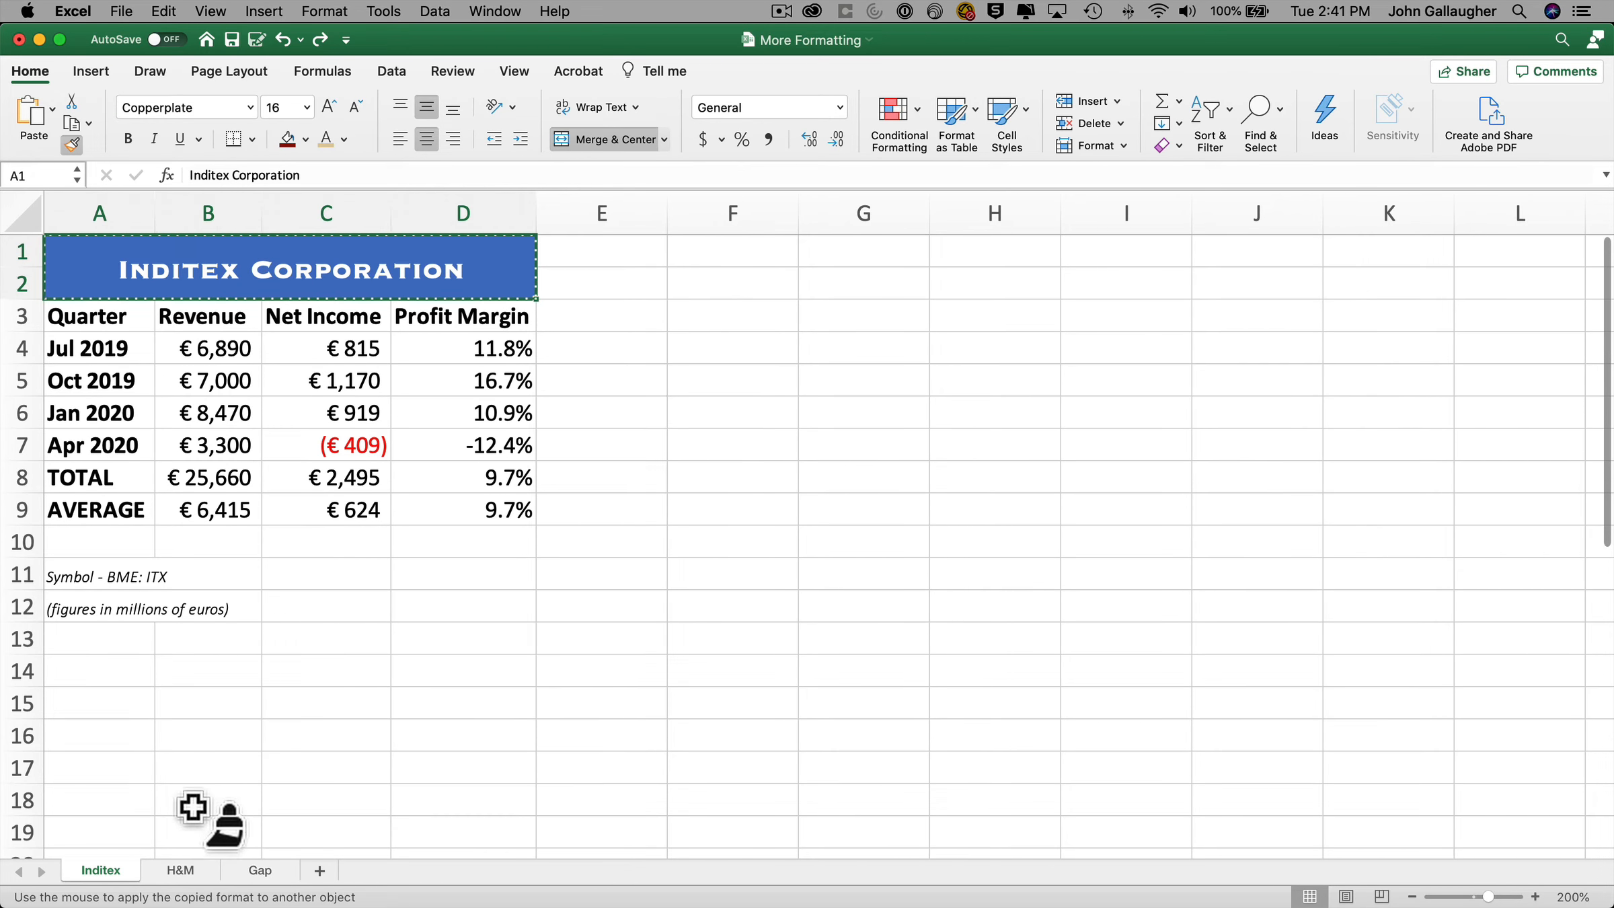
left_click(180, 869)
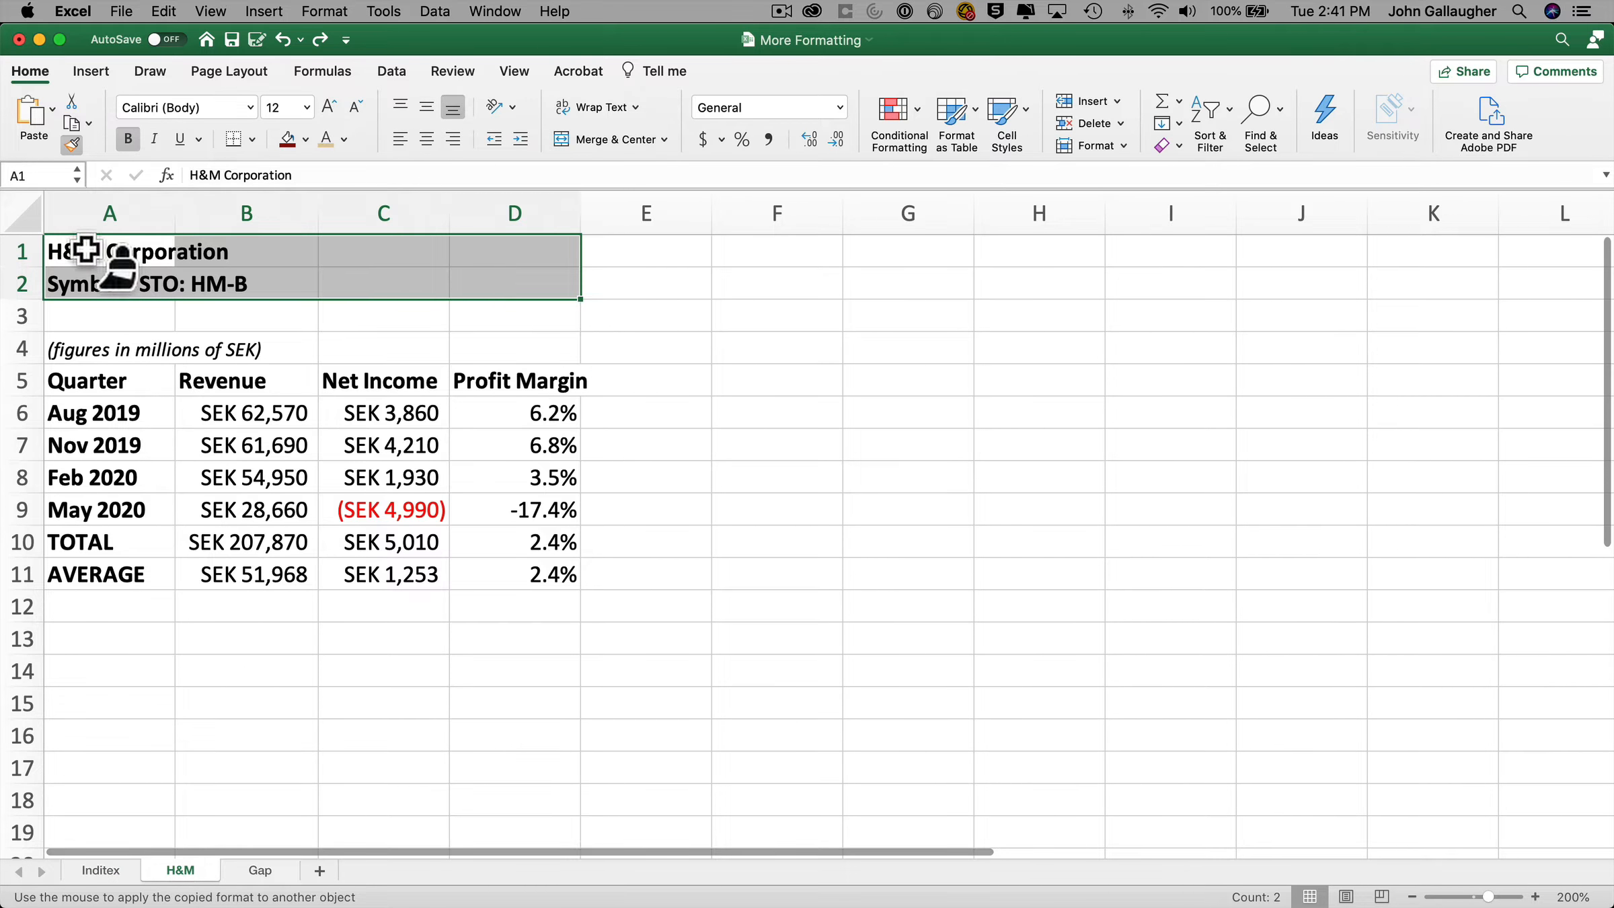
left_click(79, 257)
left_click(208, 411)
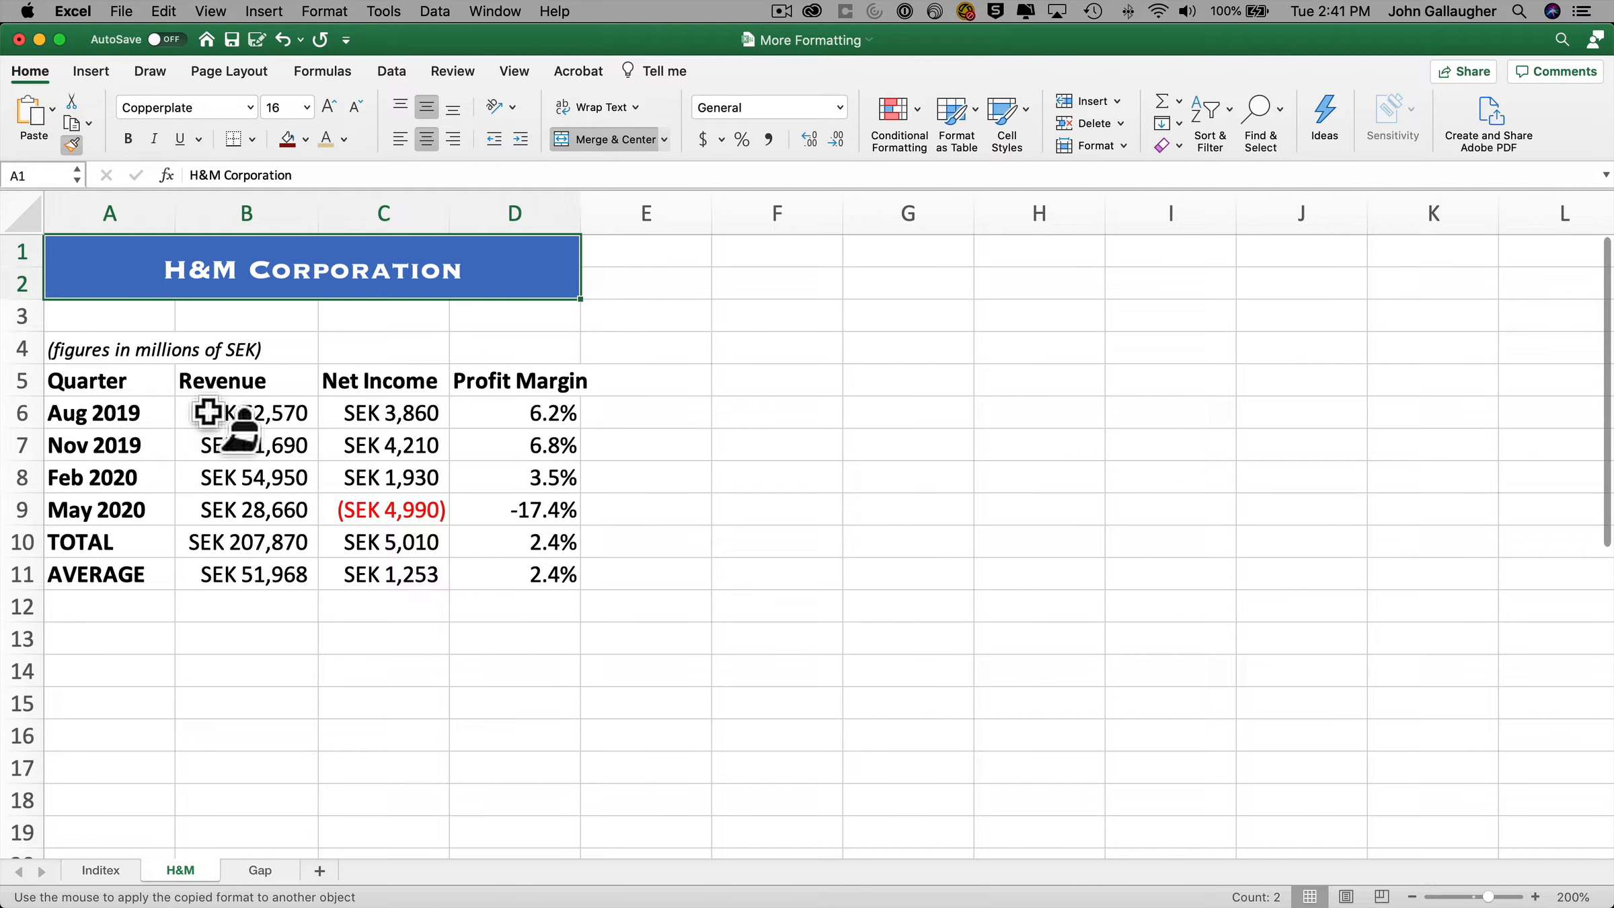
left_click(275, 873)
left_click(97, 261)
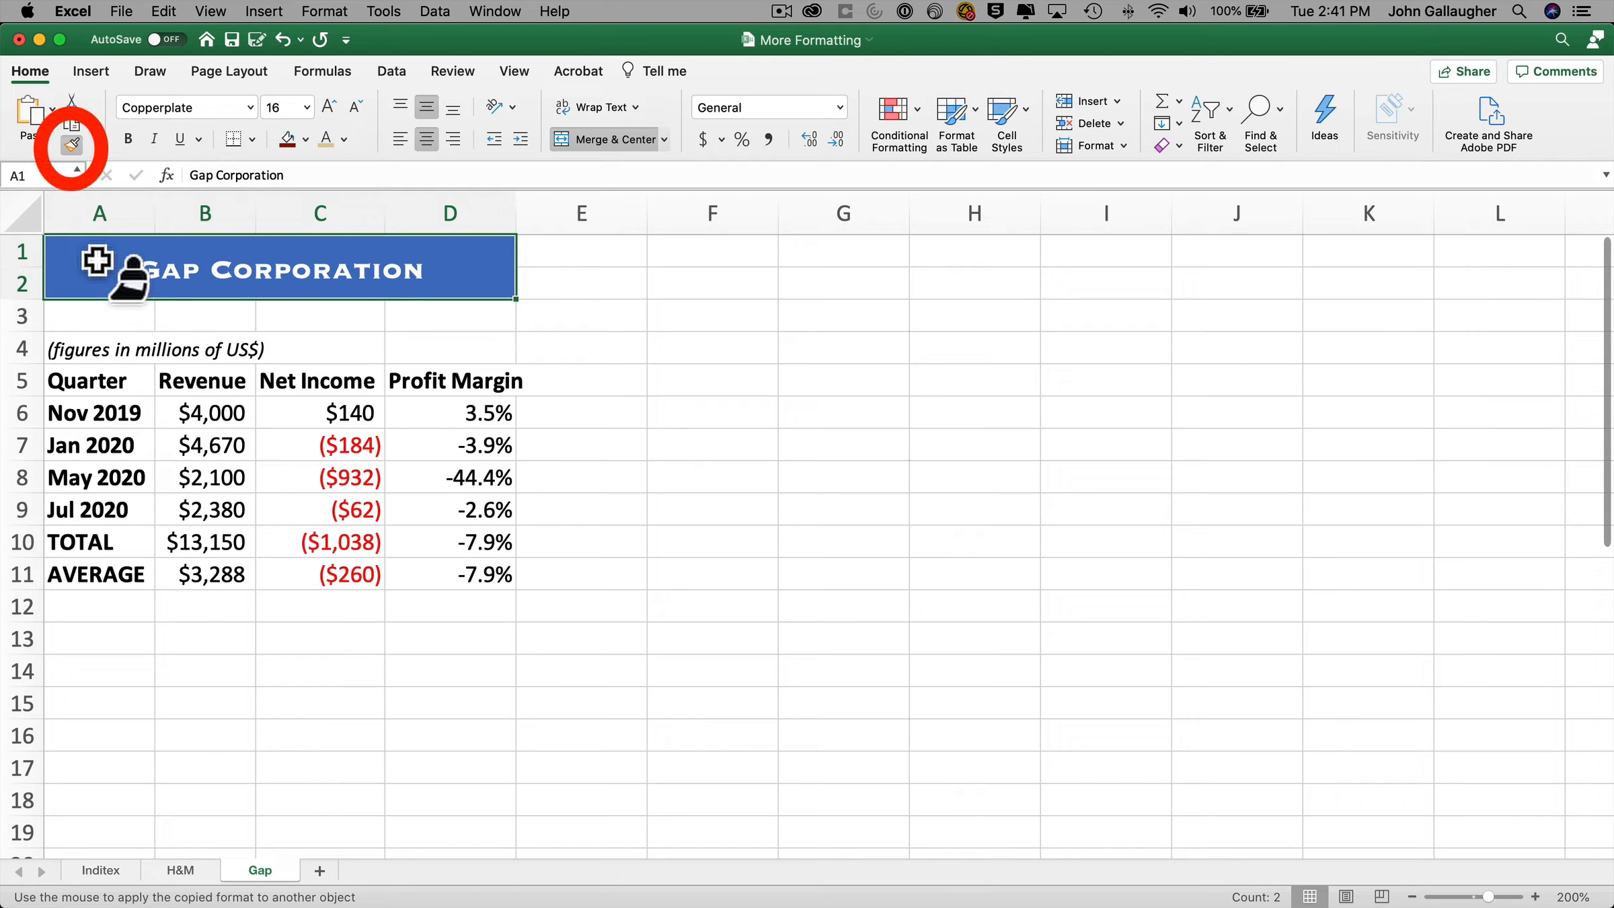
Turn off Format Painter and undo the Gap and H&M banner formats, returning toward Inditex
left_click(73, 145)
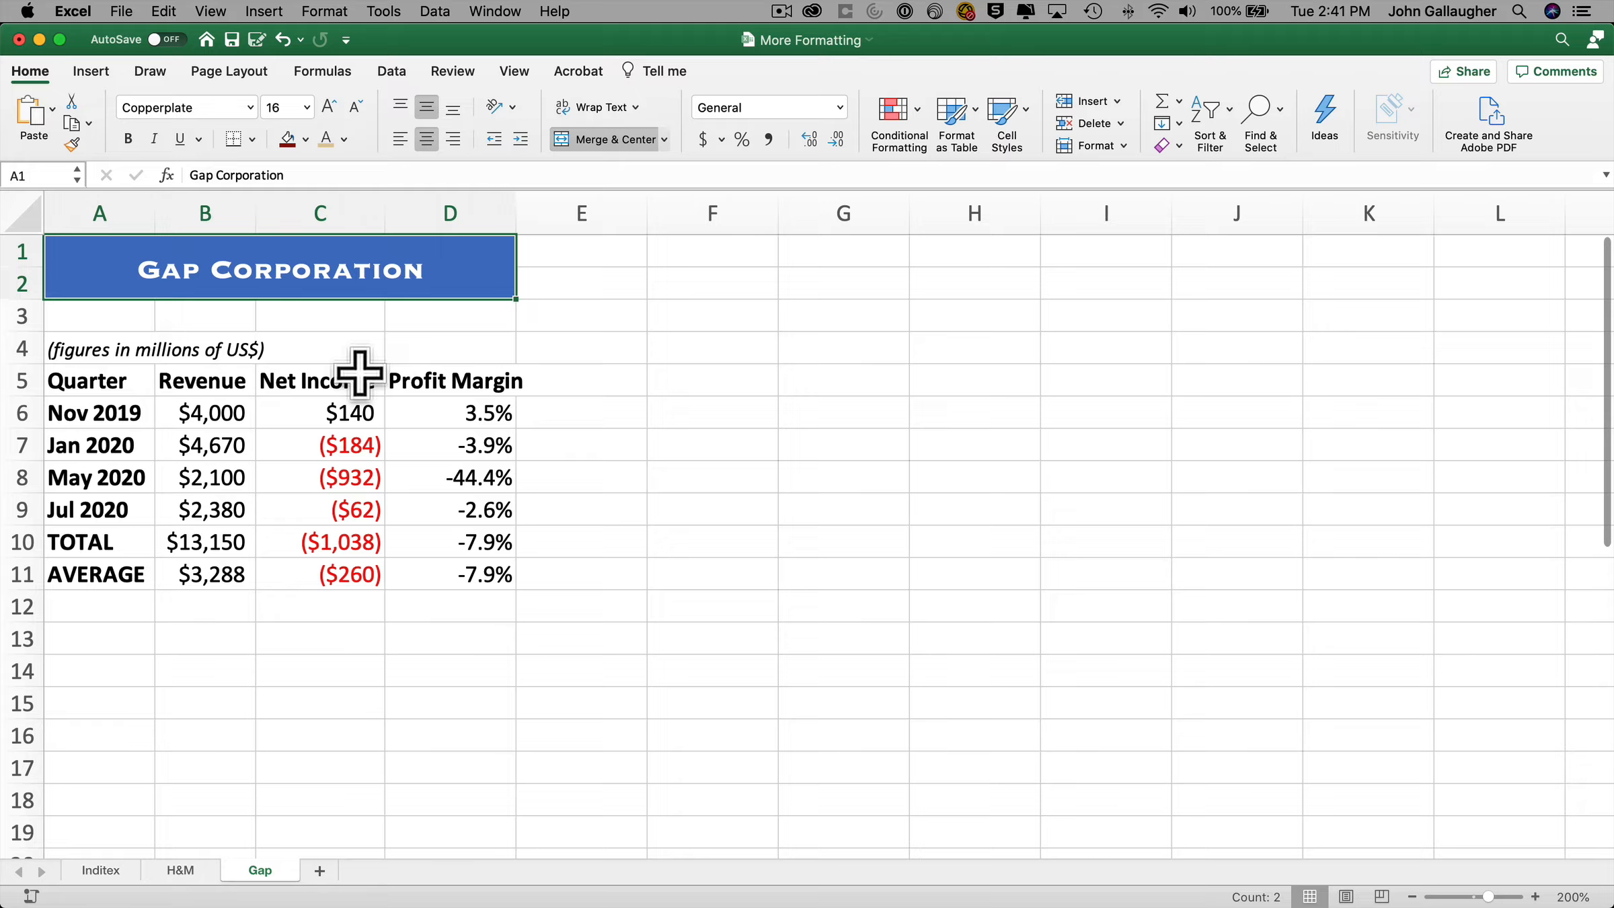
key("cmd+z")
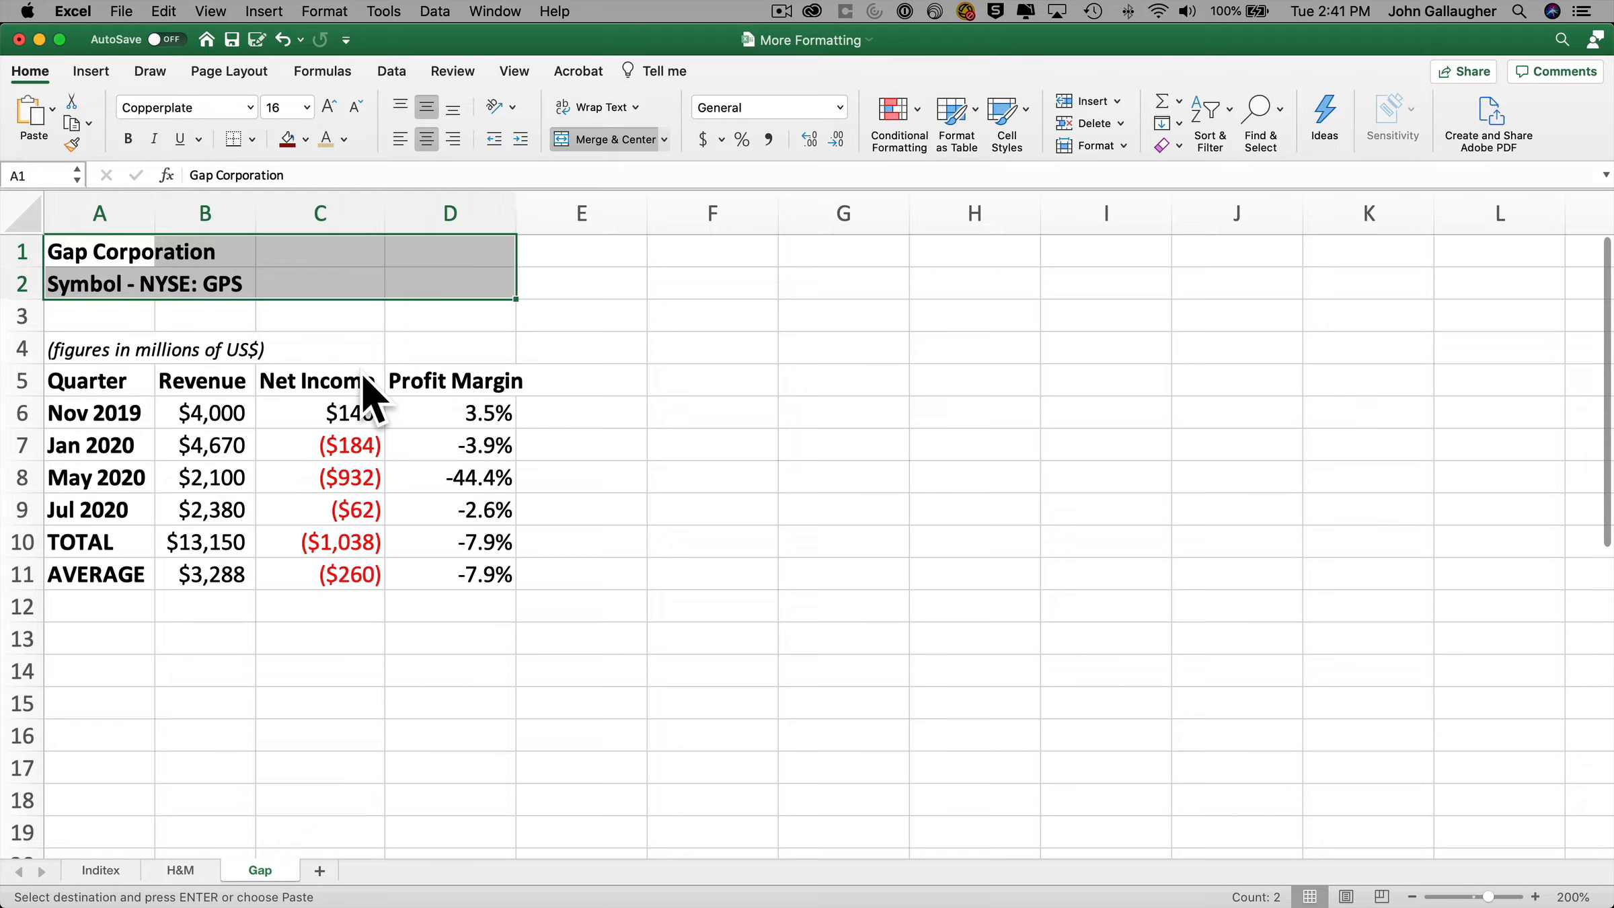
key("ctrl+Page_Up")
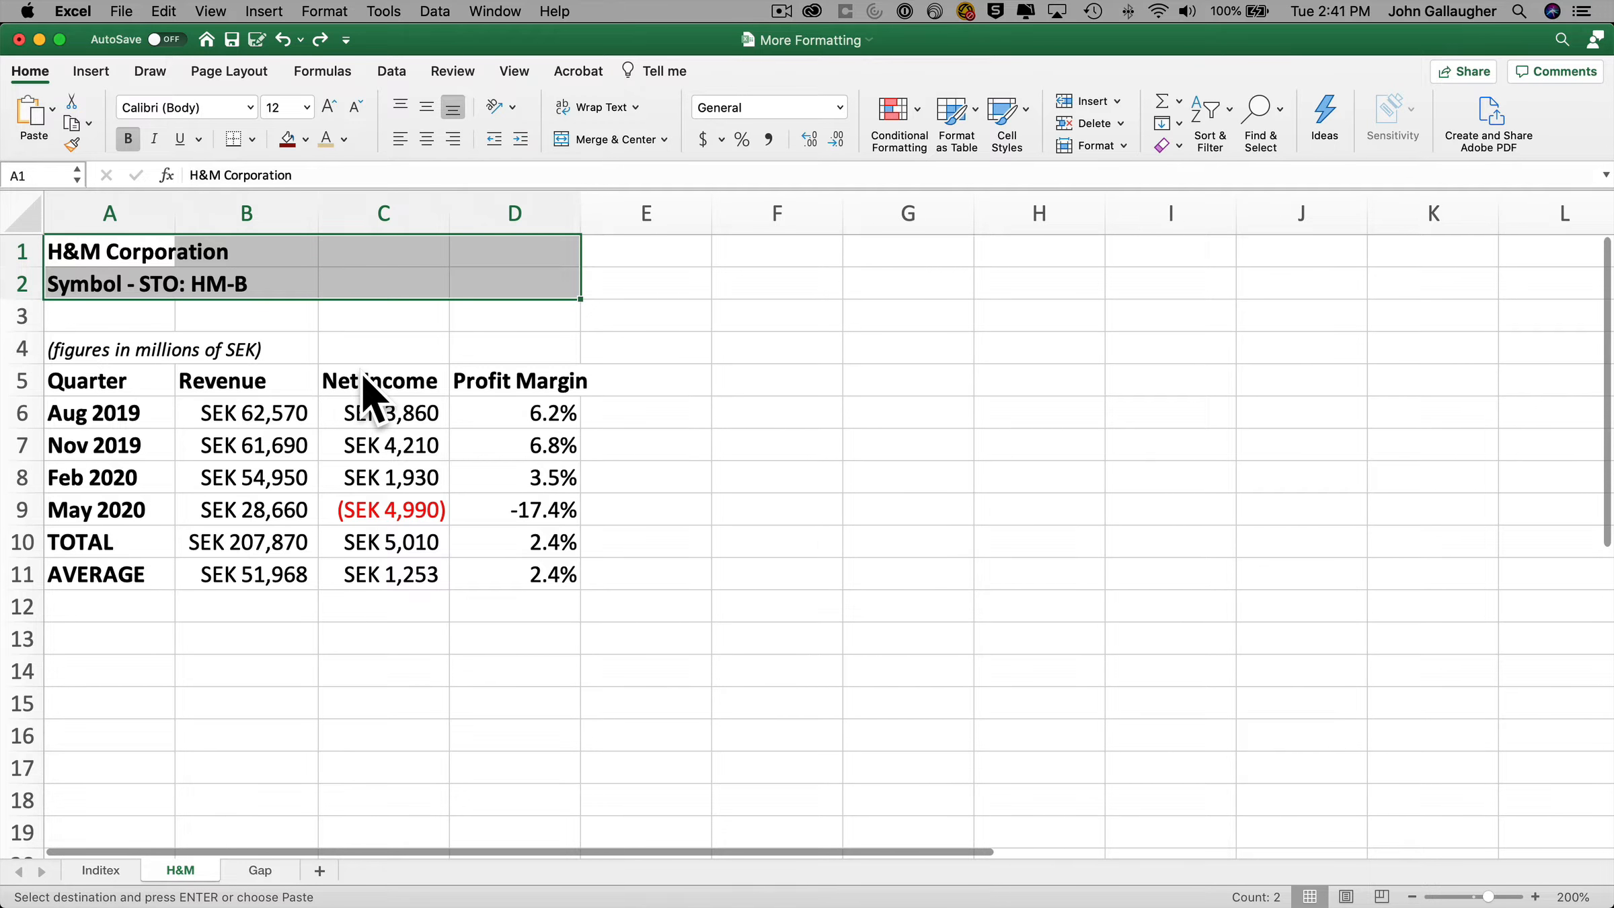
key("ctrl+Page_Up")
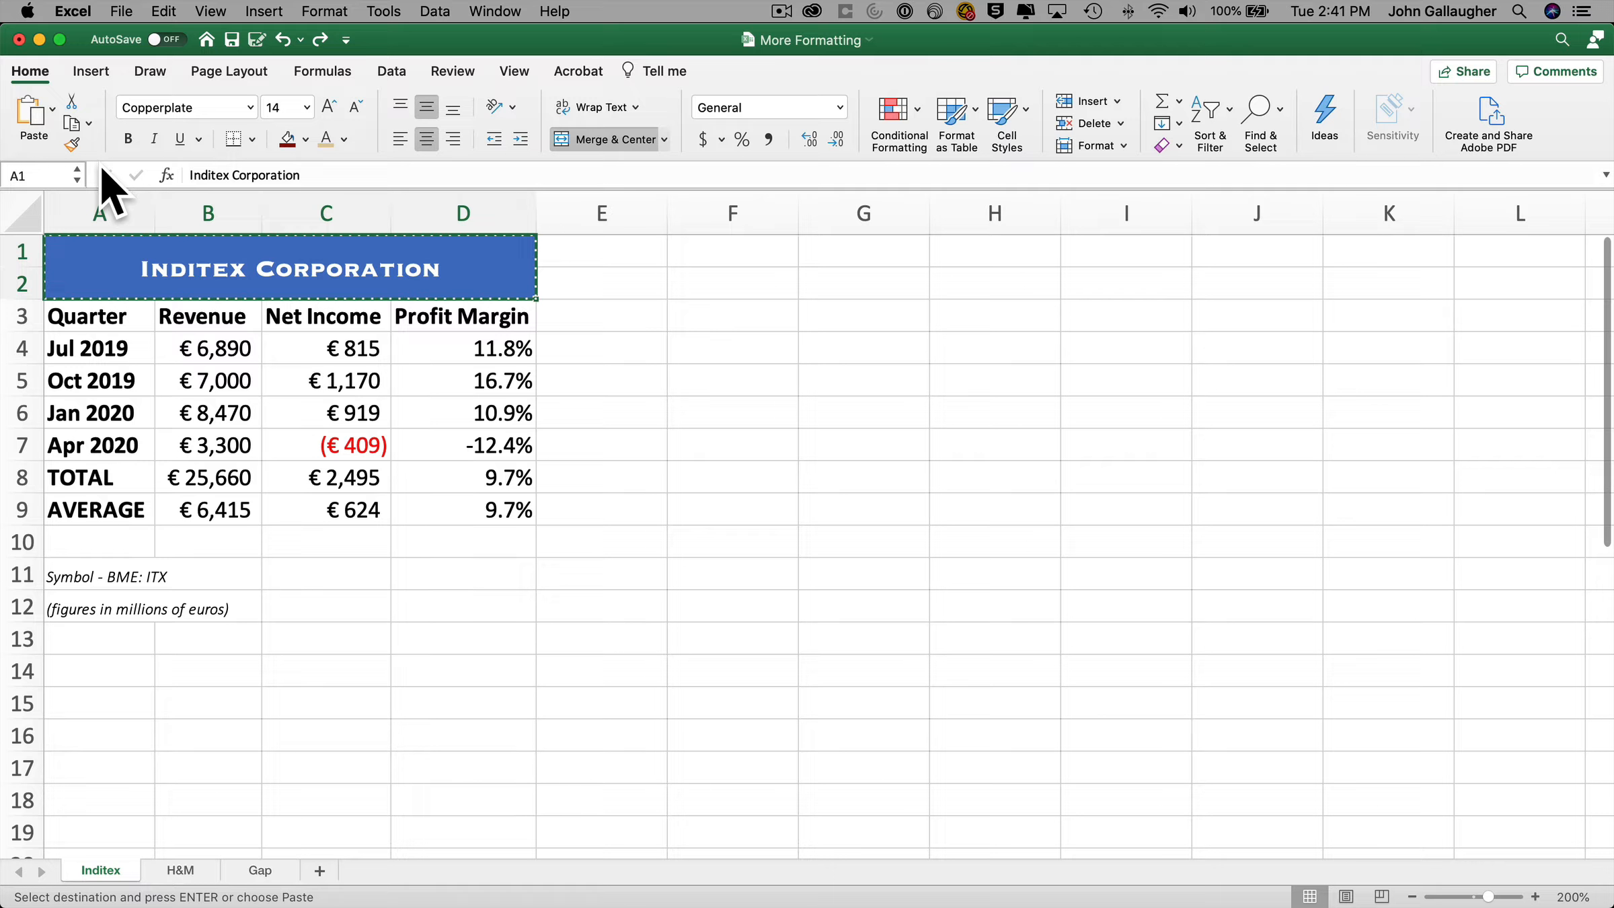
left_click(72, 143)
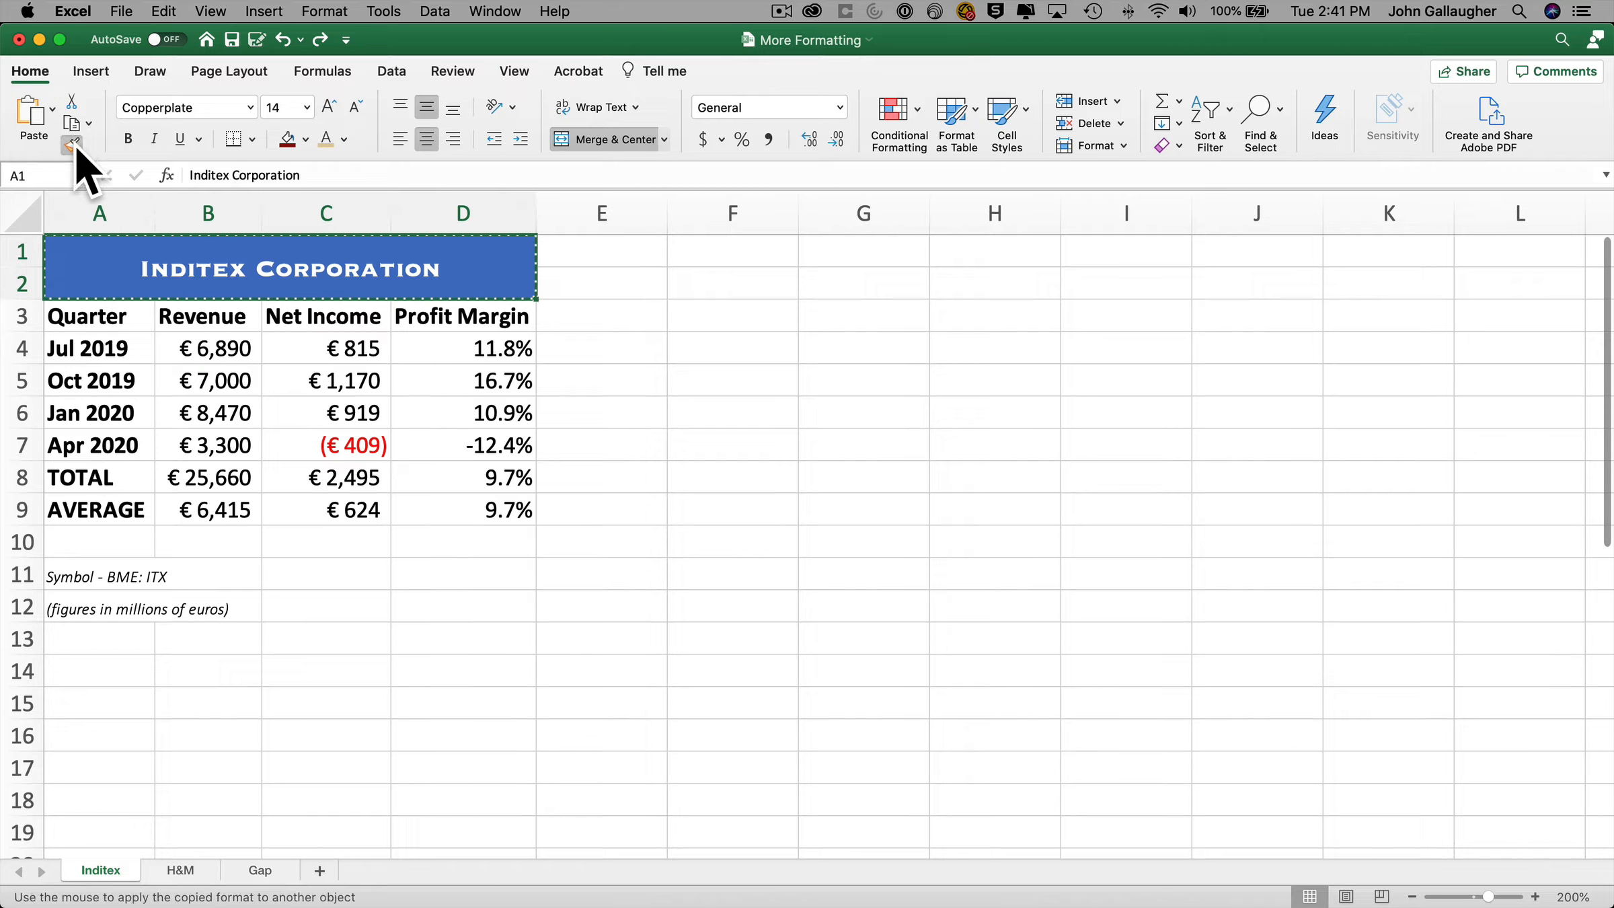
left_click(70, 345)
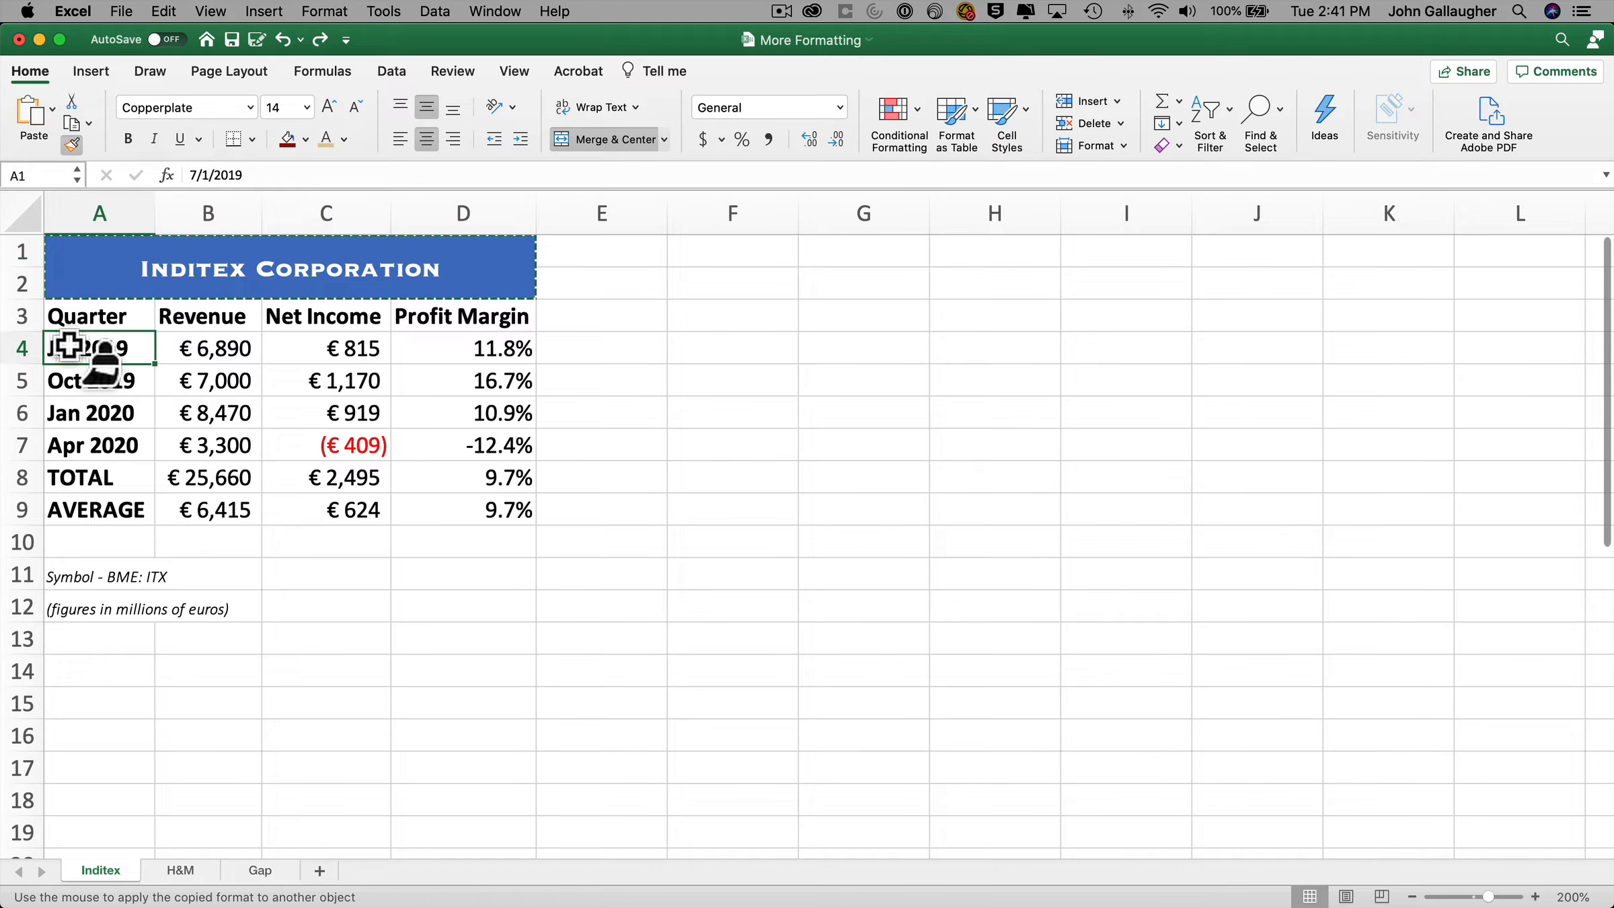
left_click_drag(69, 345, 75, 479)
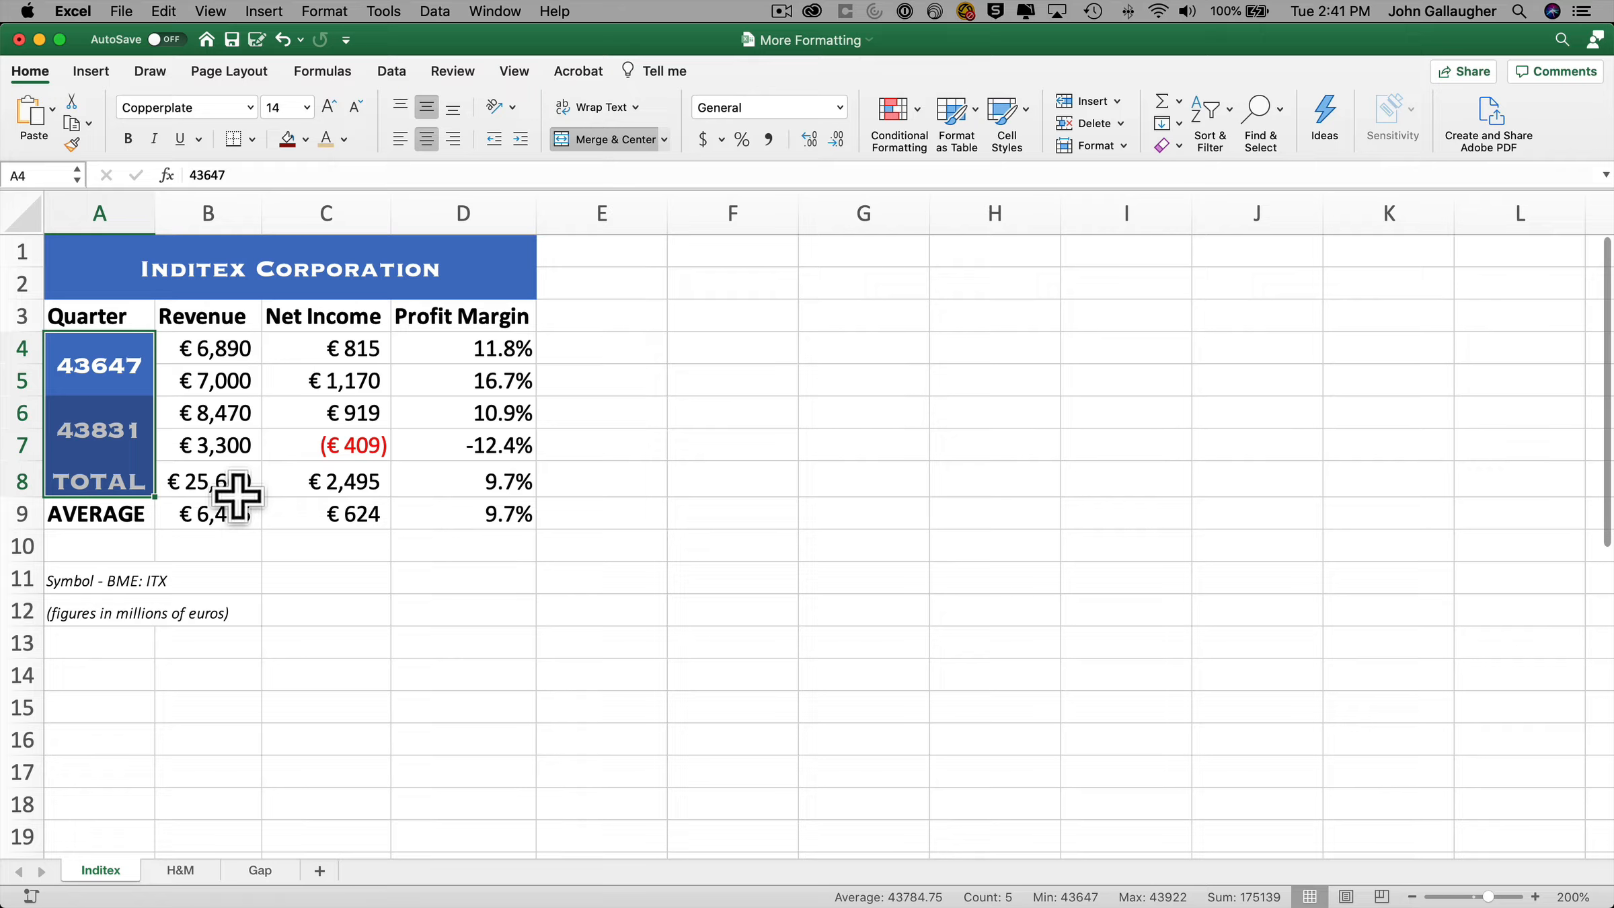
key("super+z")
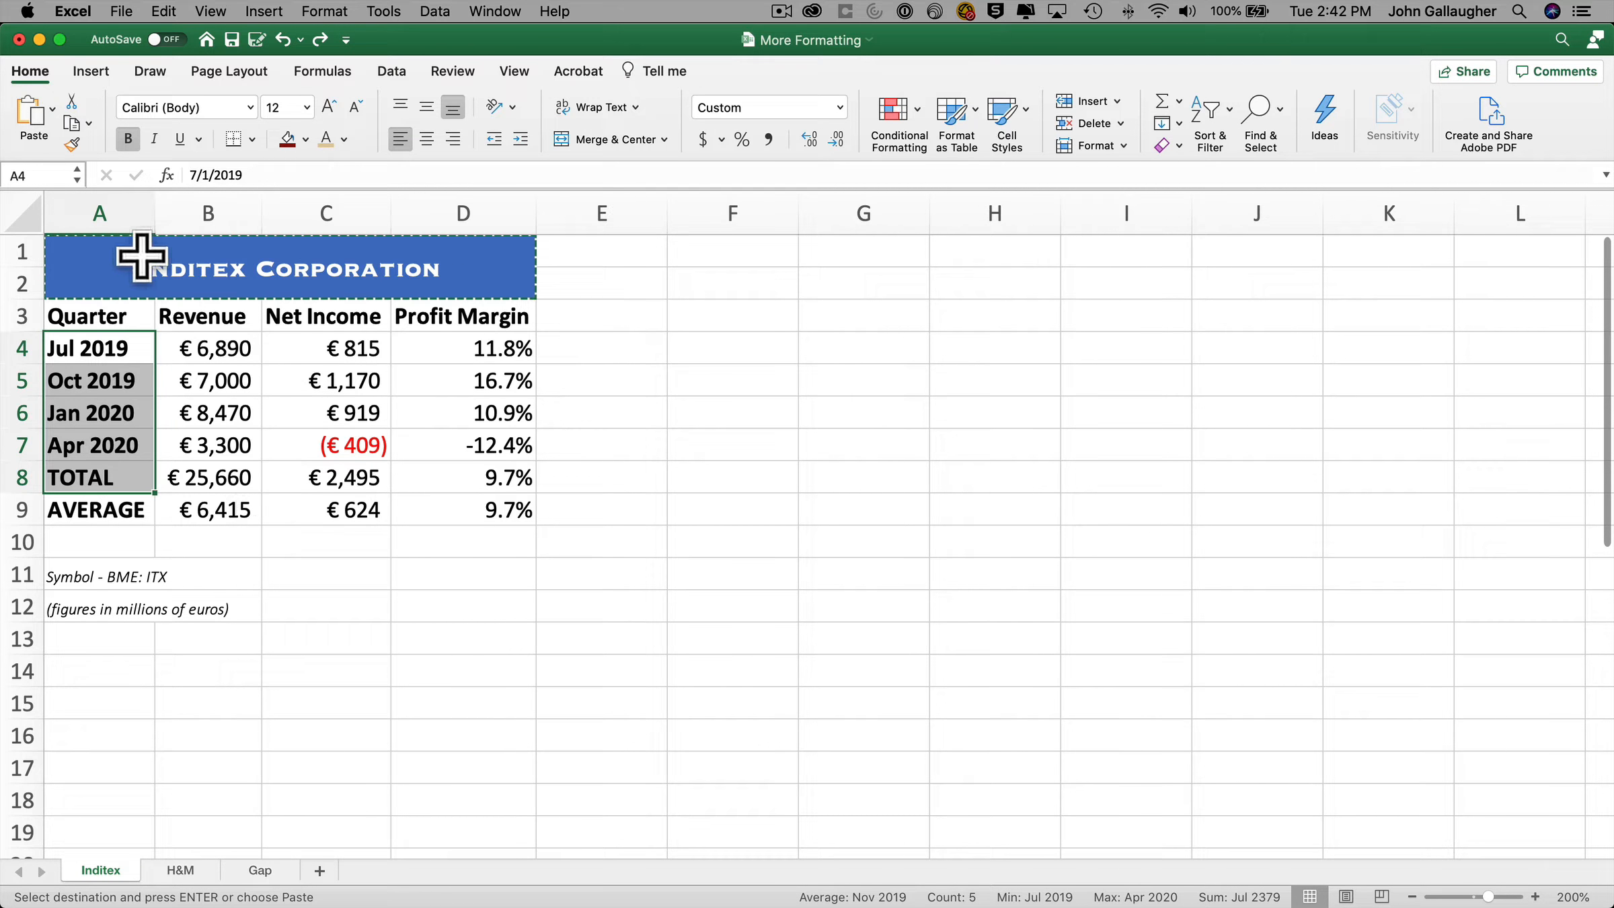
left_click(97, 246)
key("Escape")
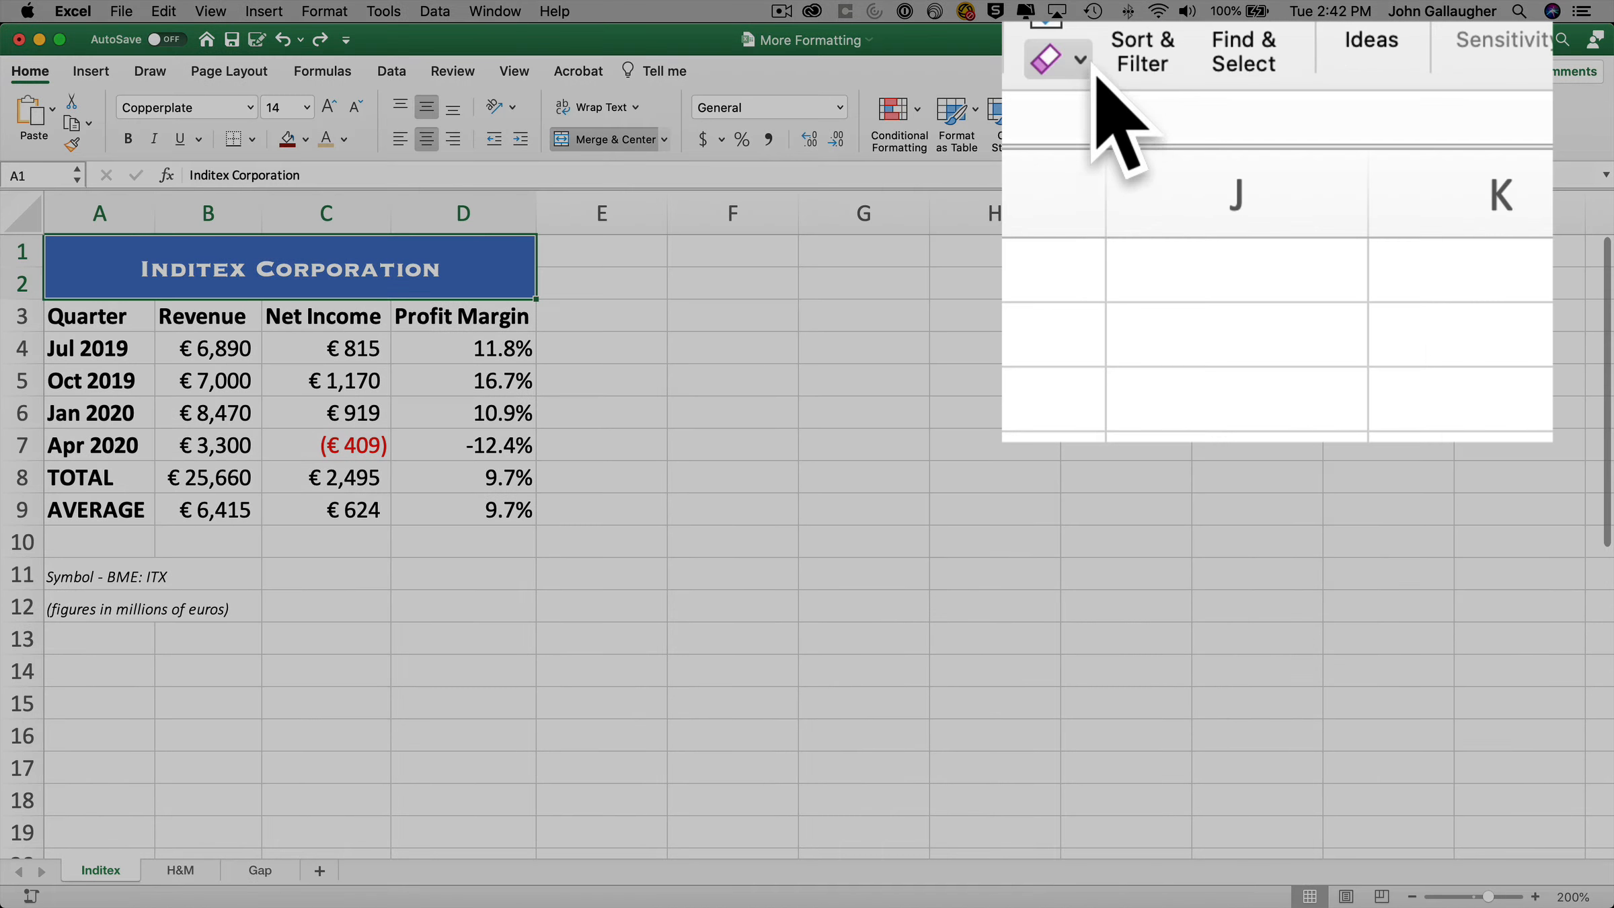
left_click(1179, 144)
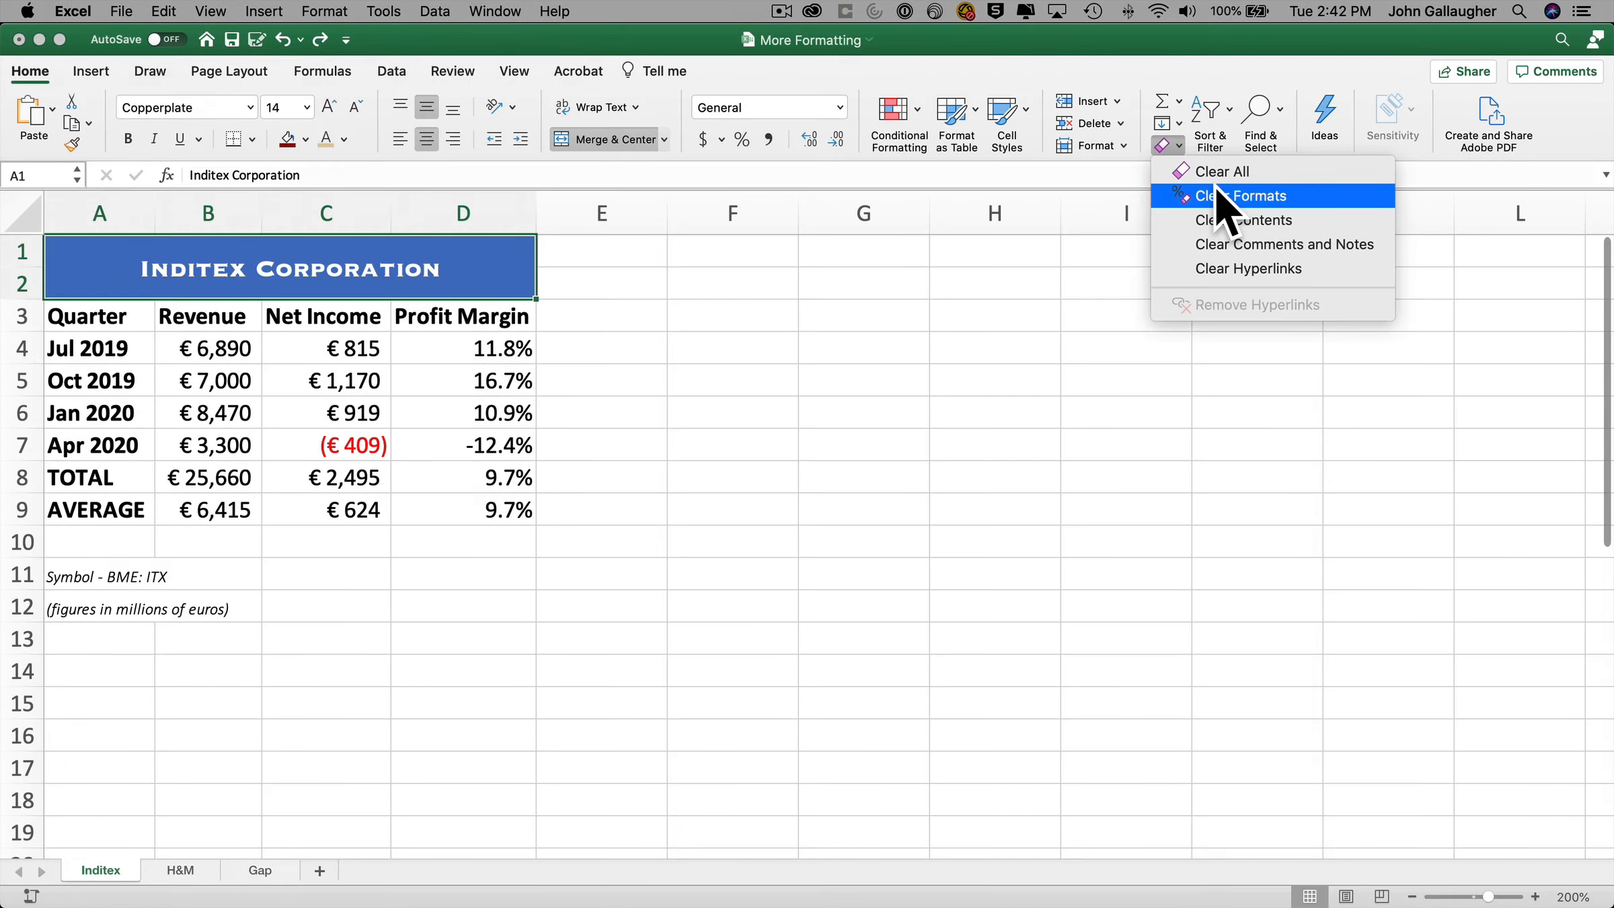
left_click(1181, 195)
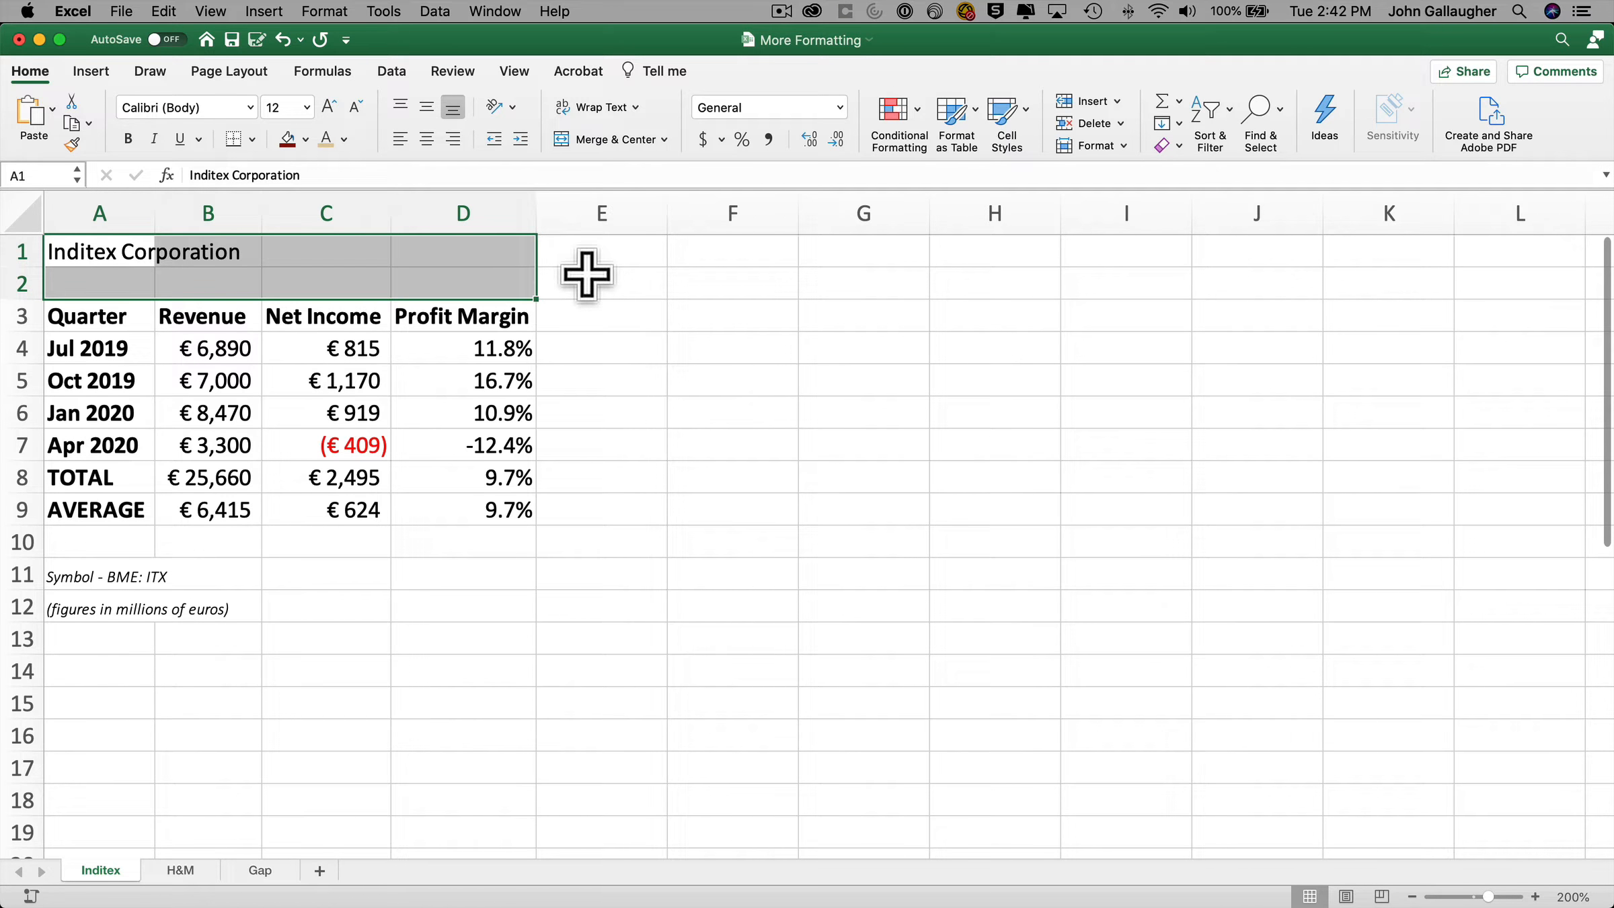
key("super+z")
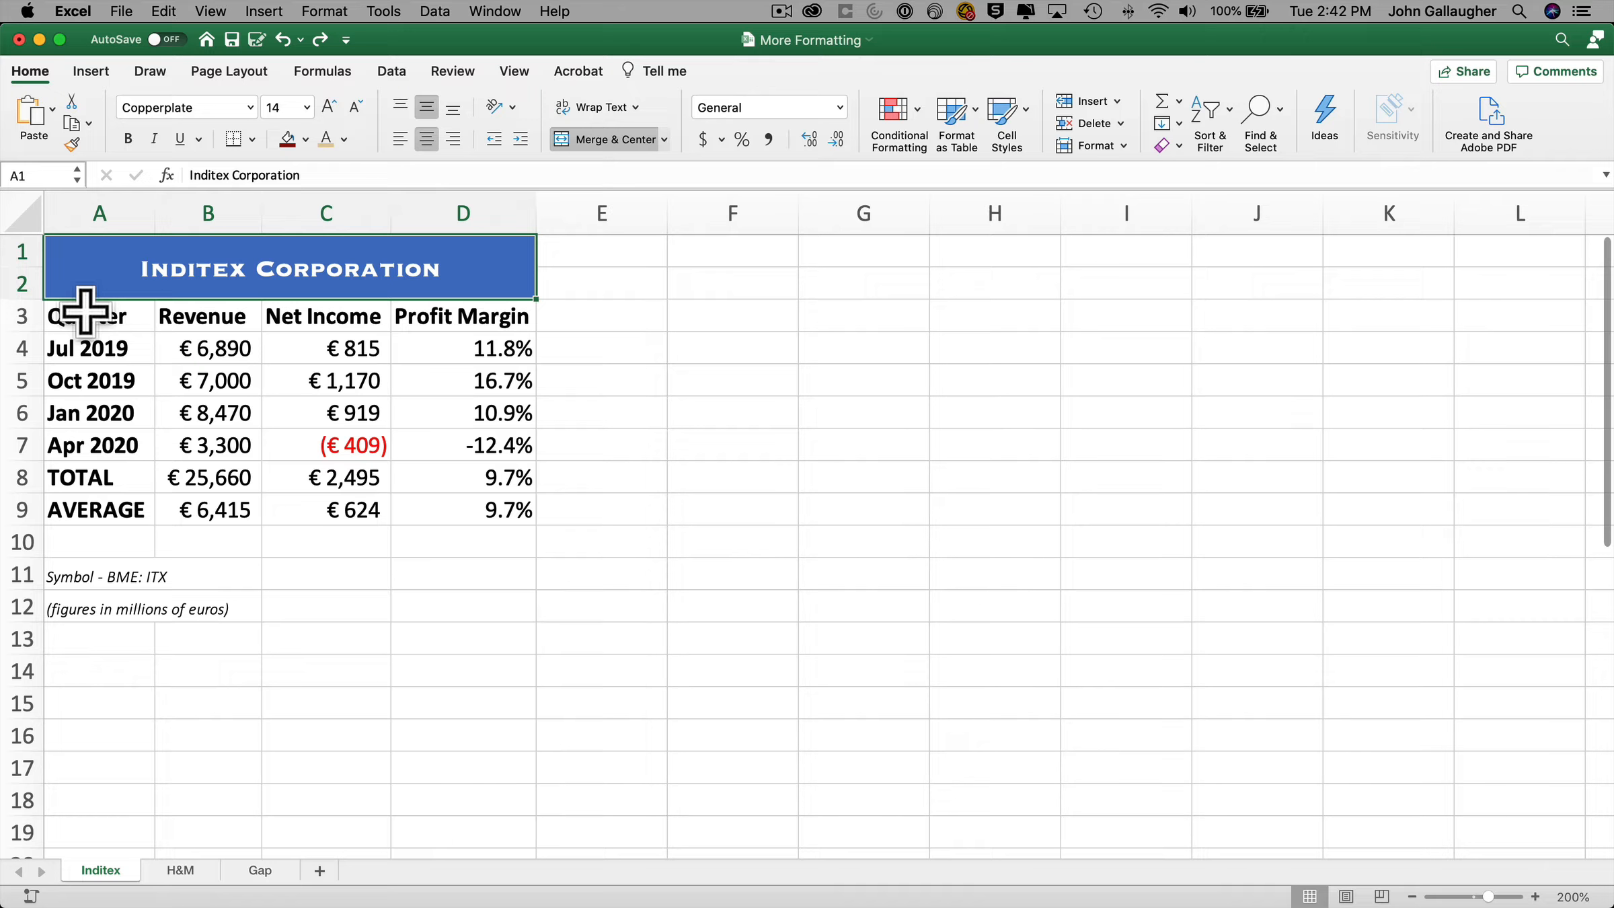
Format Inditex range A3:D9 as a Blue, Table Style Light 9 table with headers
left_click_drag(86, 311, 487, 511)
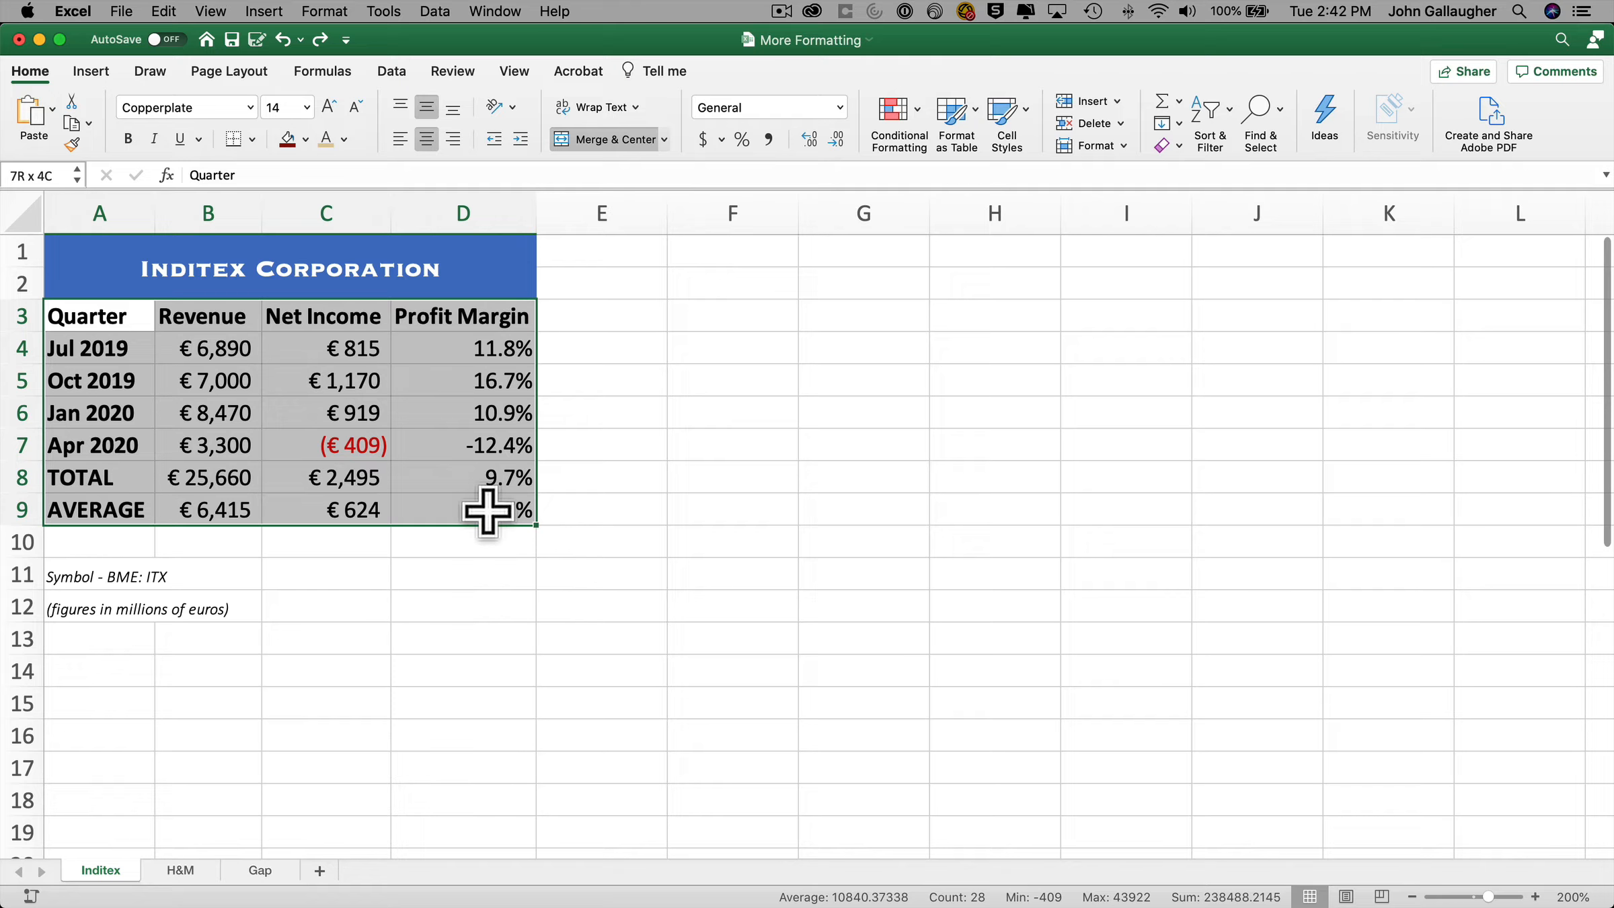
left_click_drag(487, 511, 487, 511)
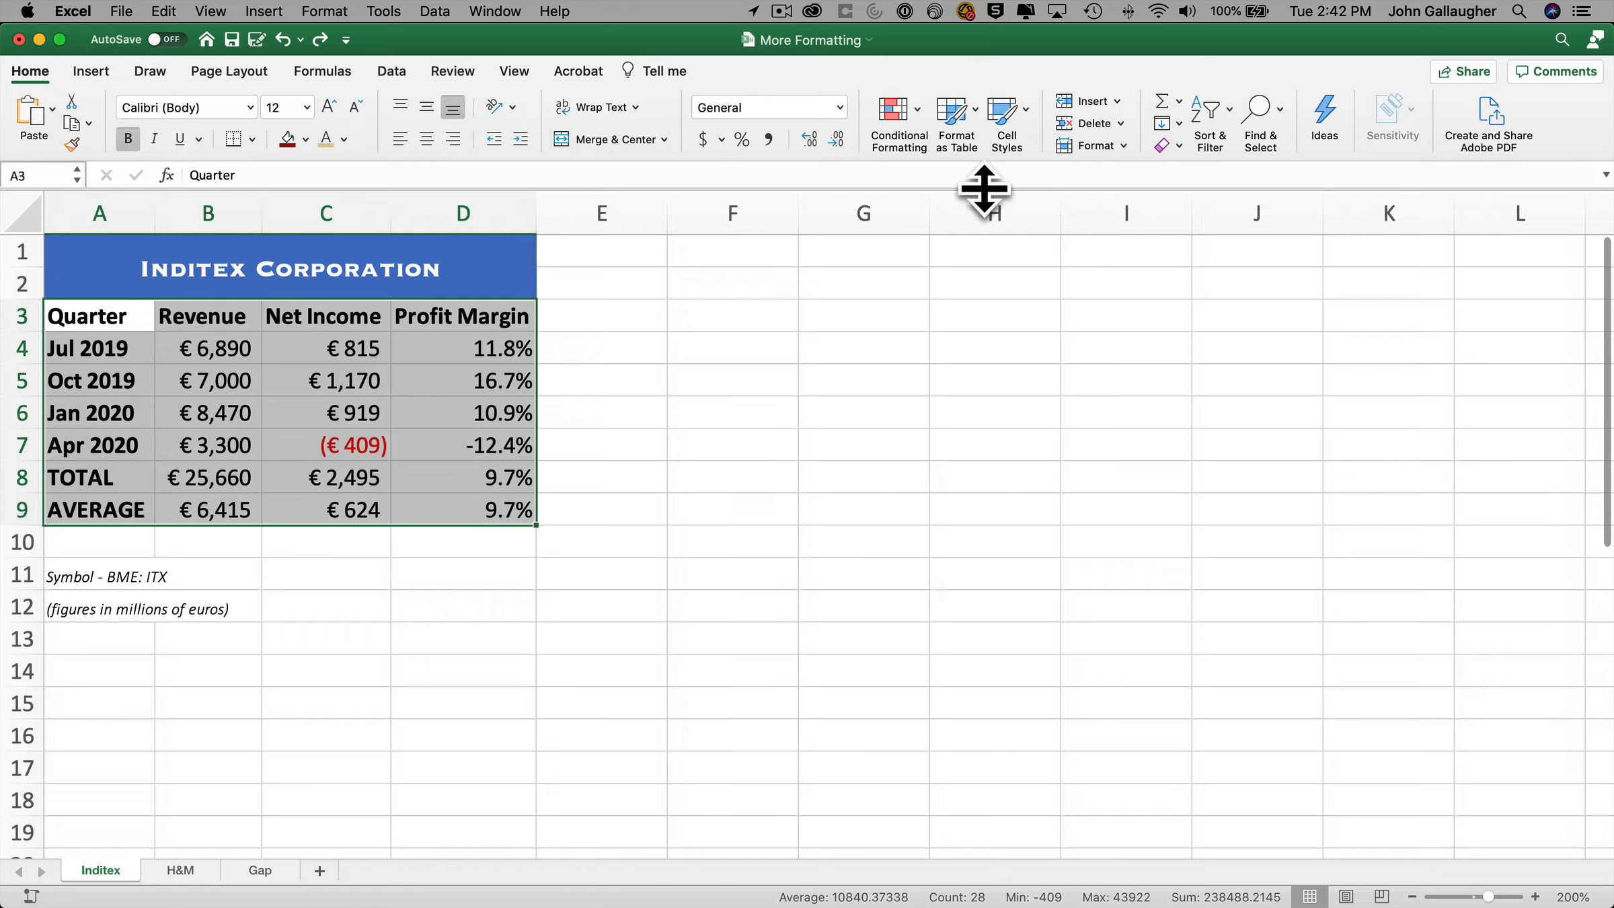
left_click(973, 109)
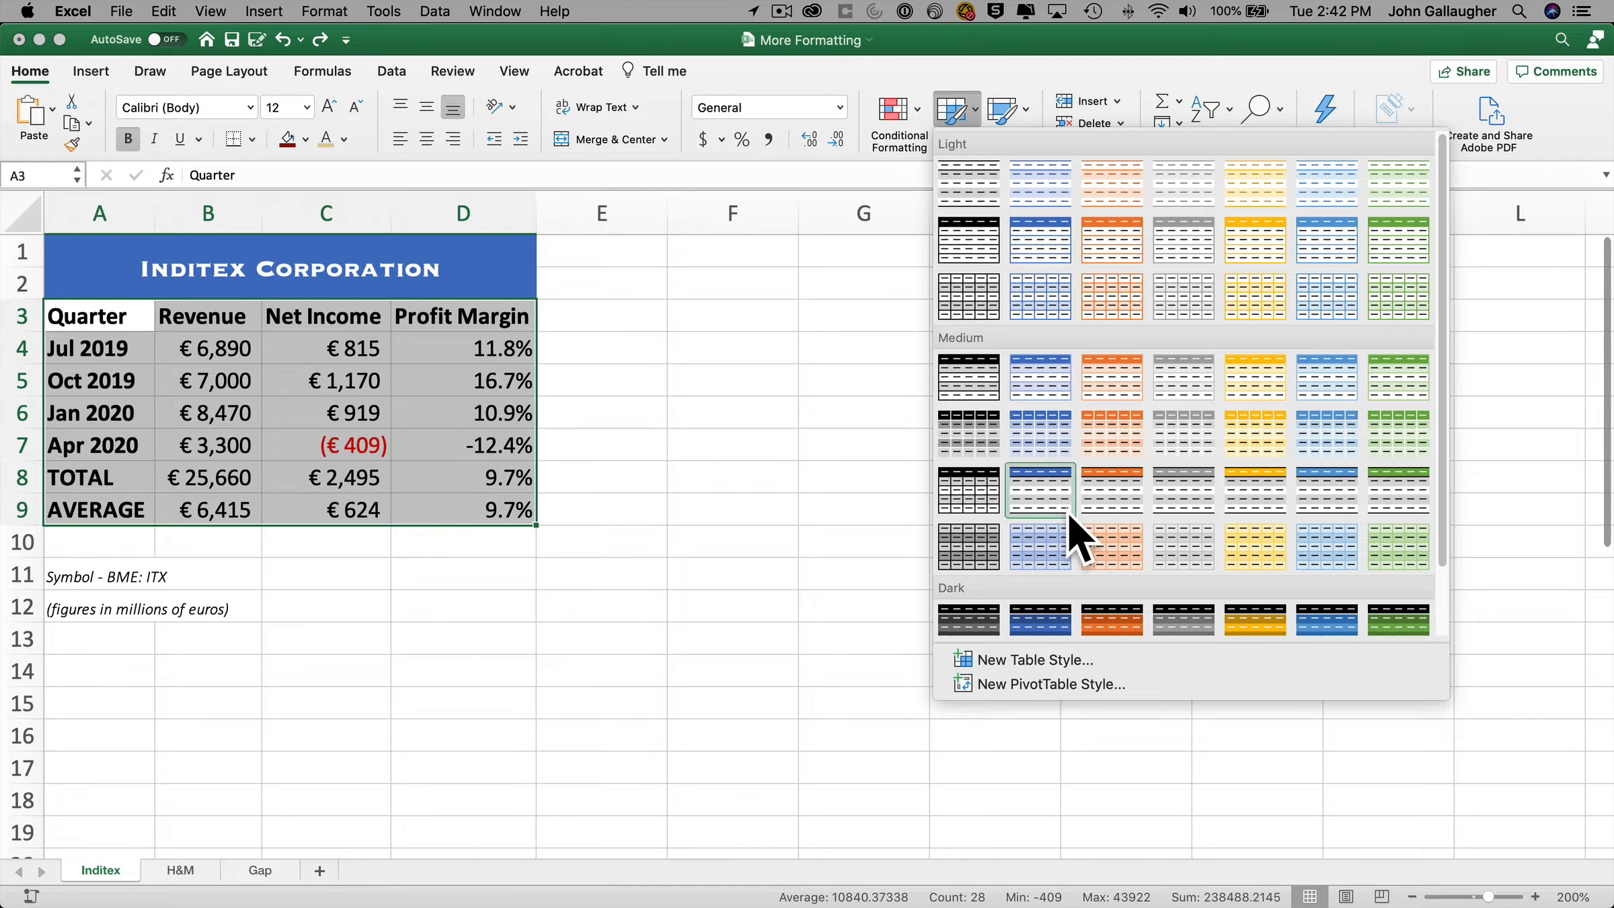
left_click(1036, 257)
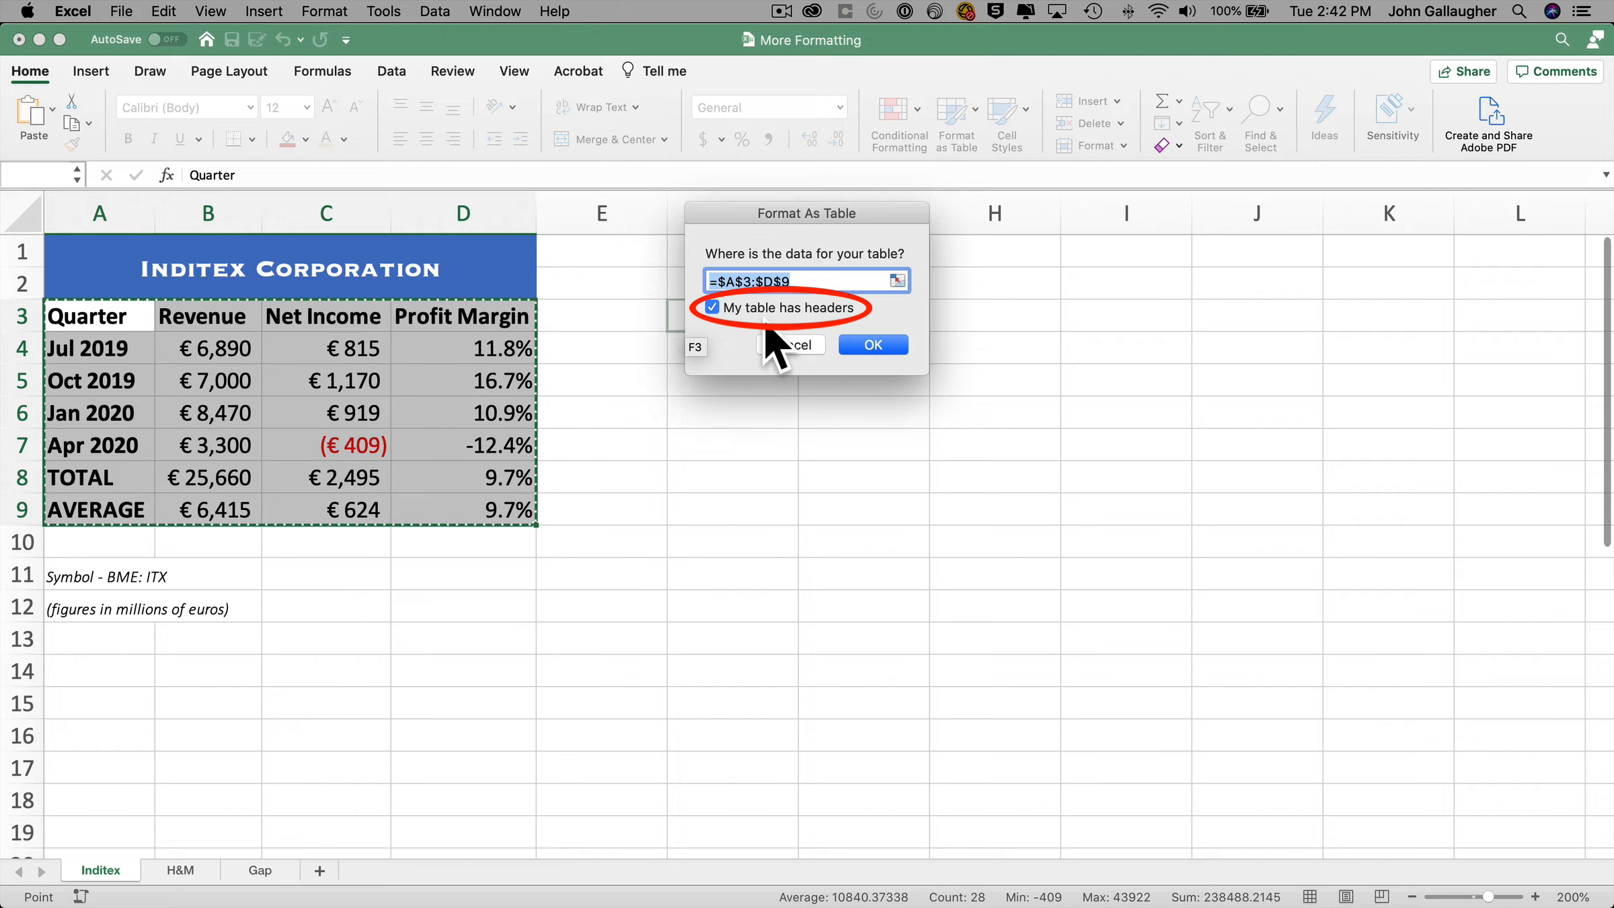
left_click(872, 345)
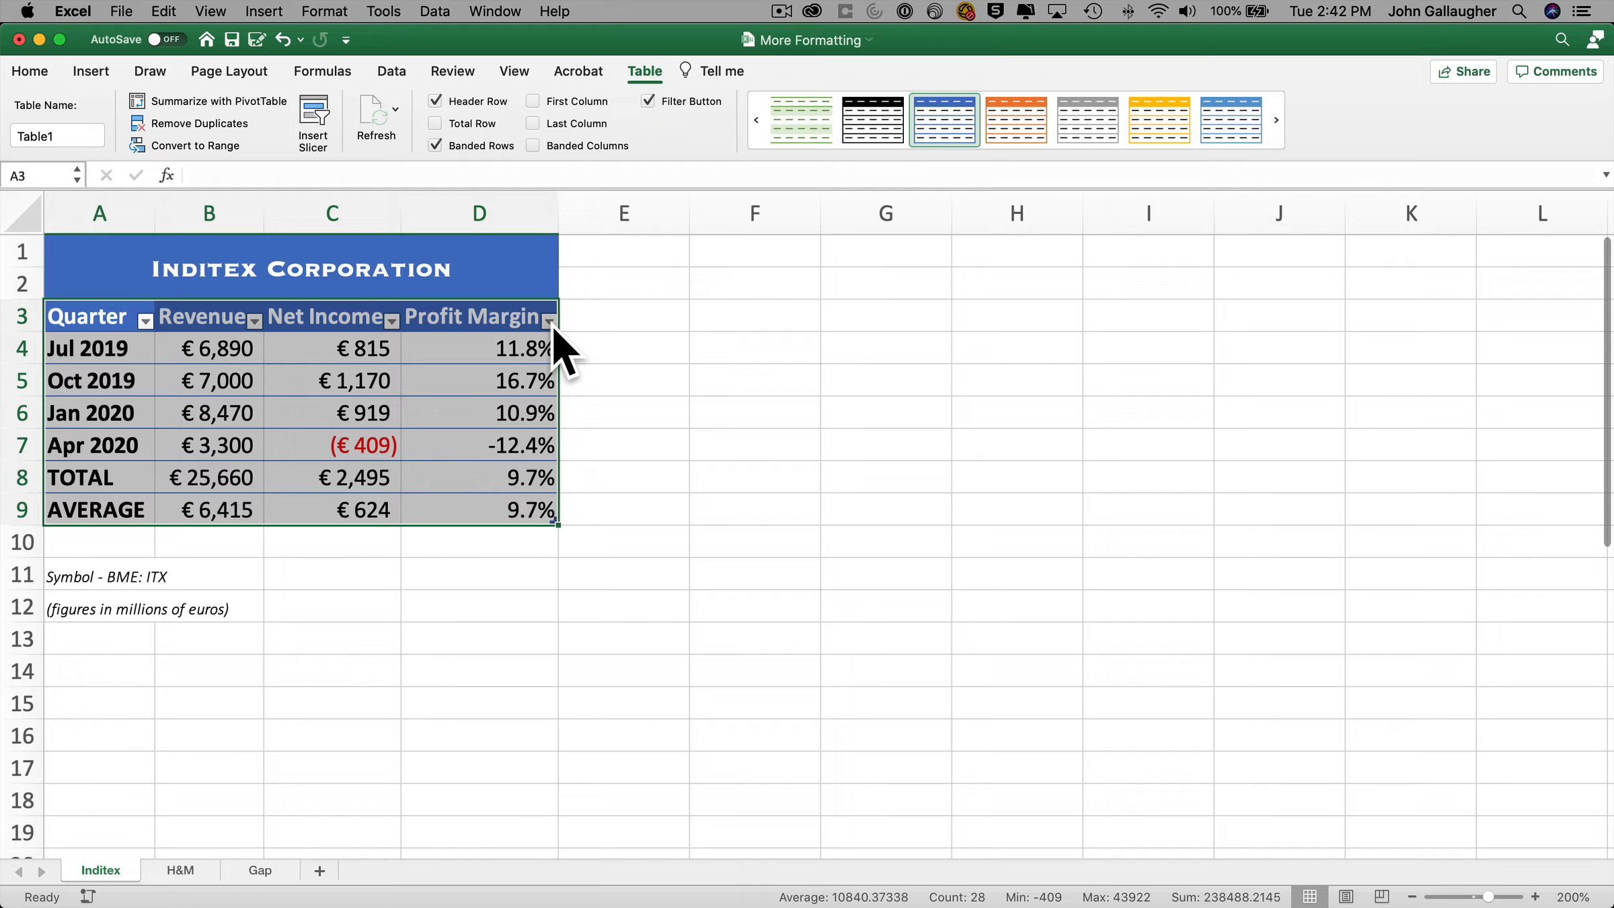
Convert the Inditex table to a normal range, removing the Profit Margin filter arrows
left_click(549, 321)
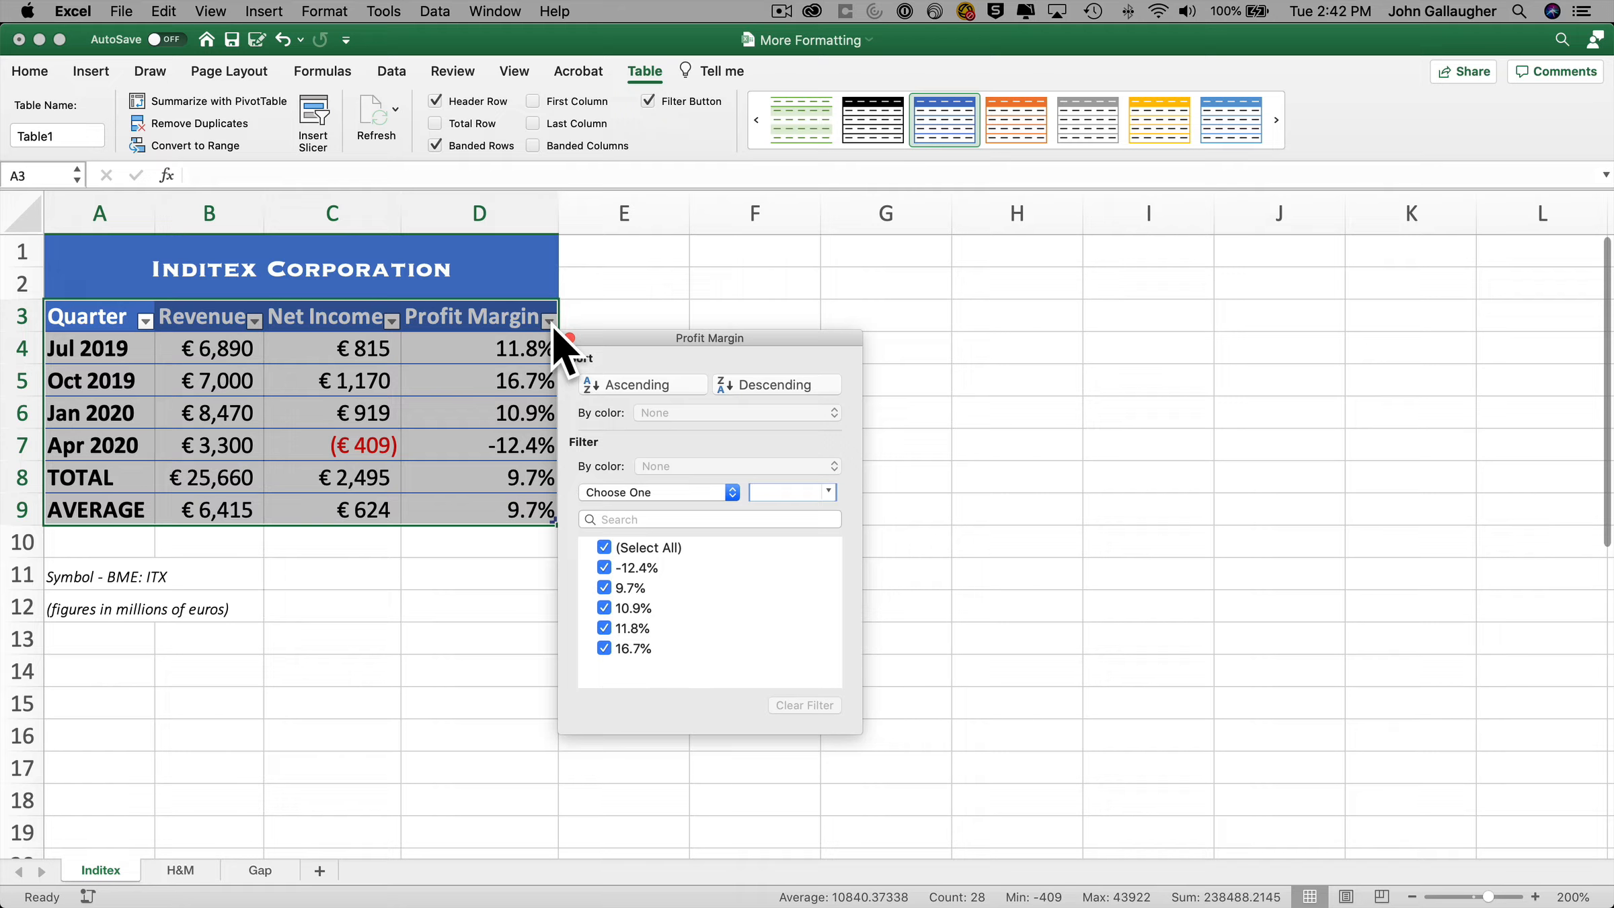
left_click(569, 337)
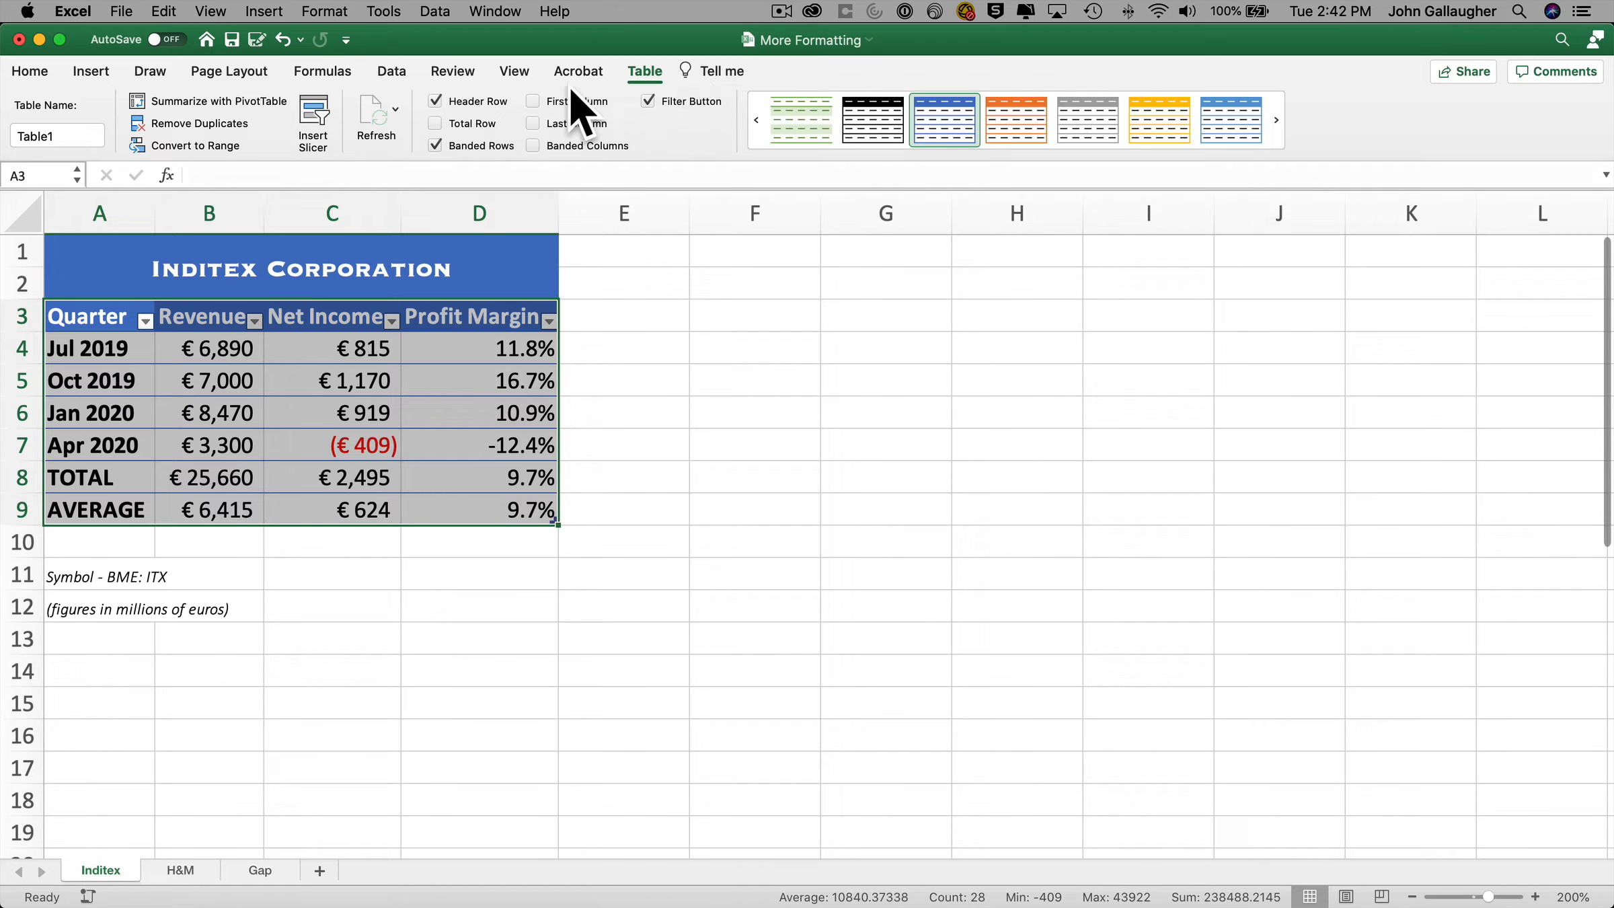
left_click(213, 145)
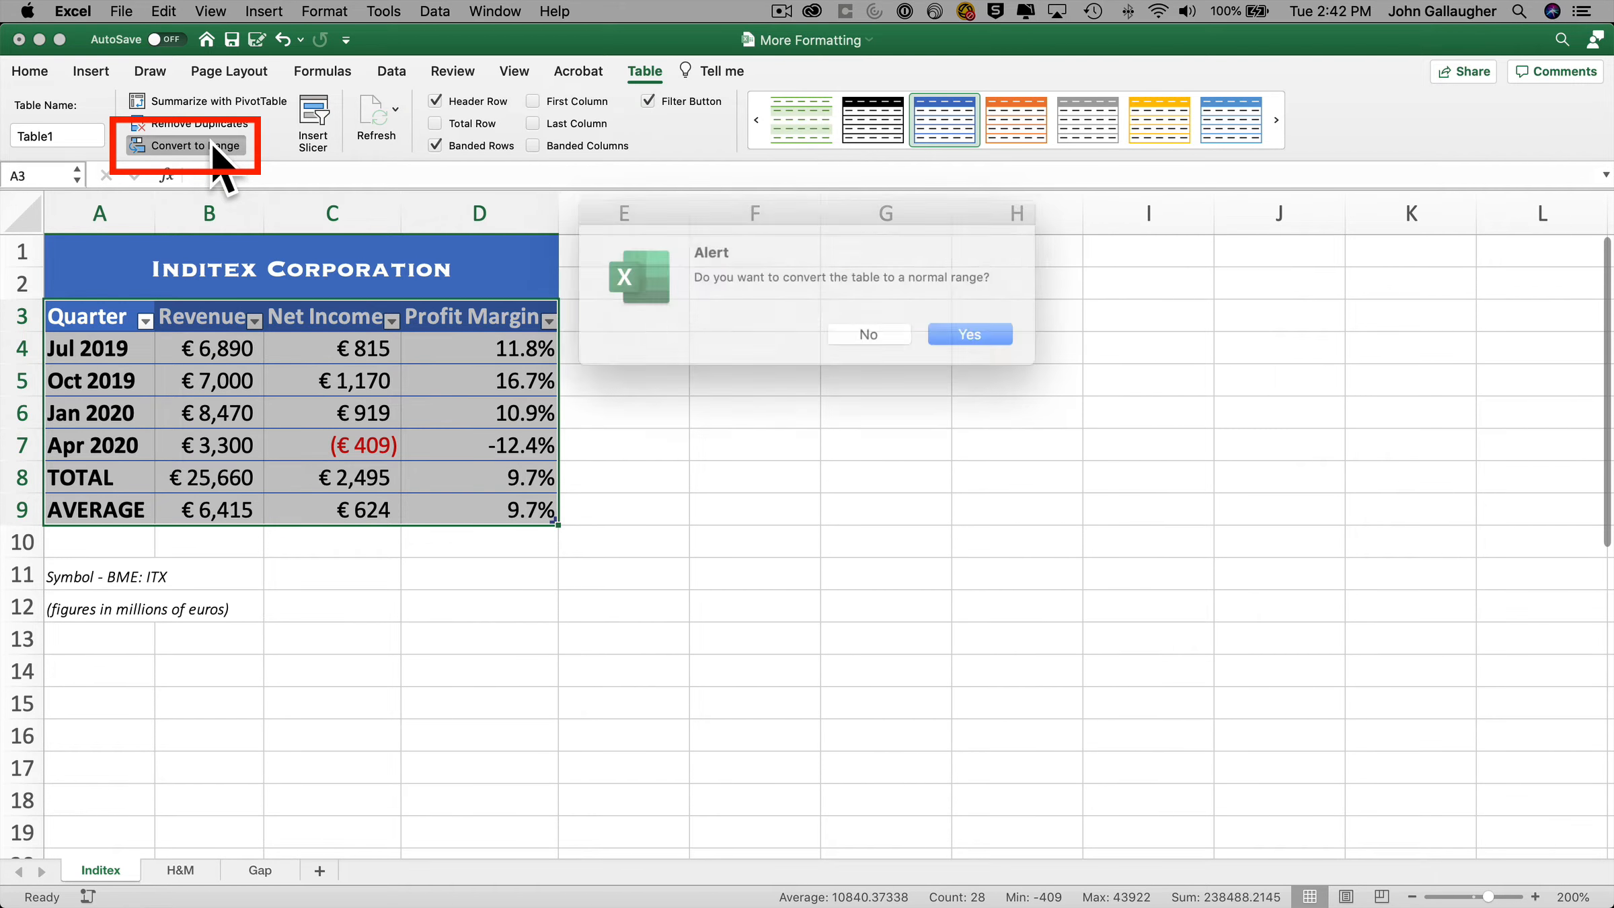
left_click(966, 328)
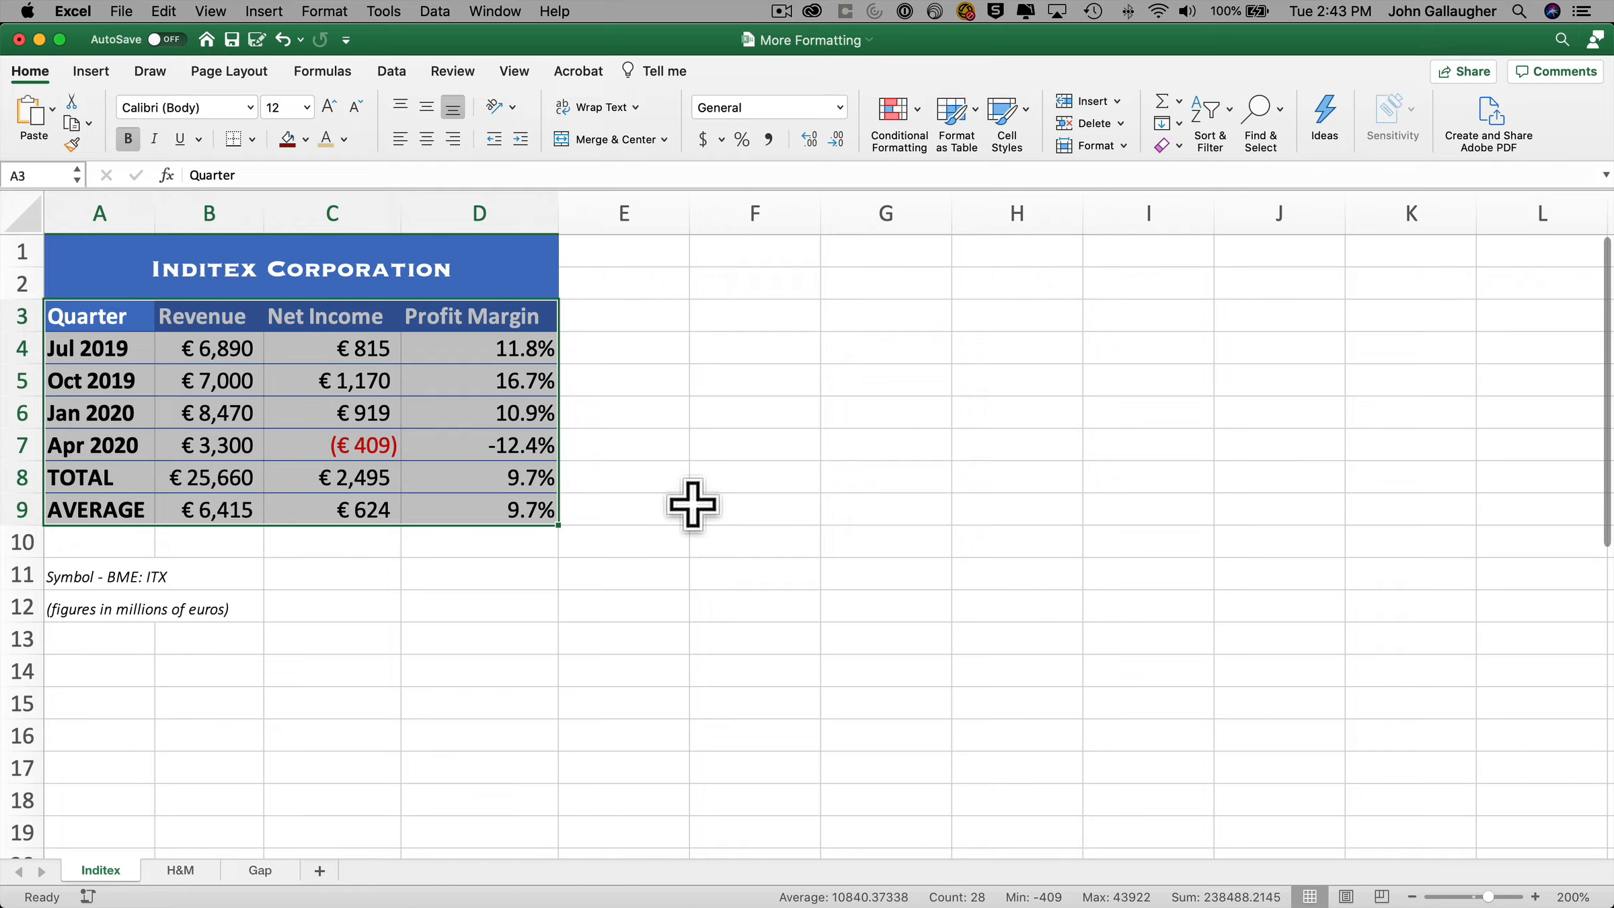
Hide the Inditex sheet's gridlines, back on Home, and select the Symbol note in A11
left_click(518, 73)
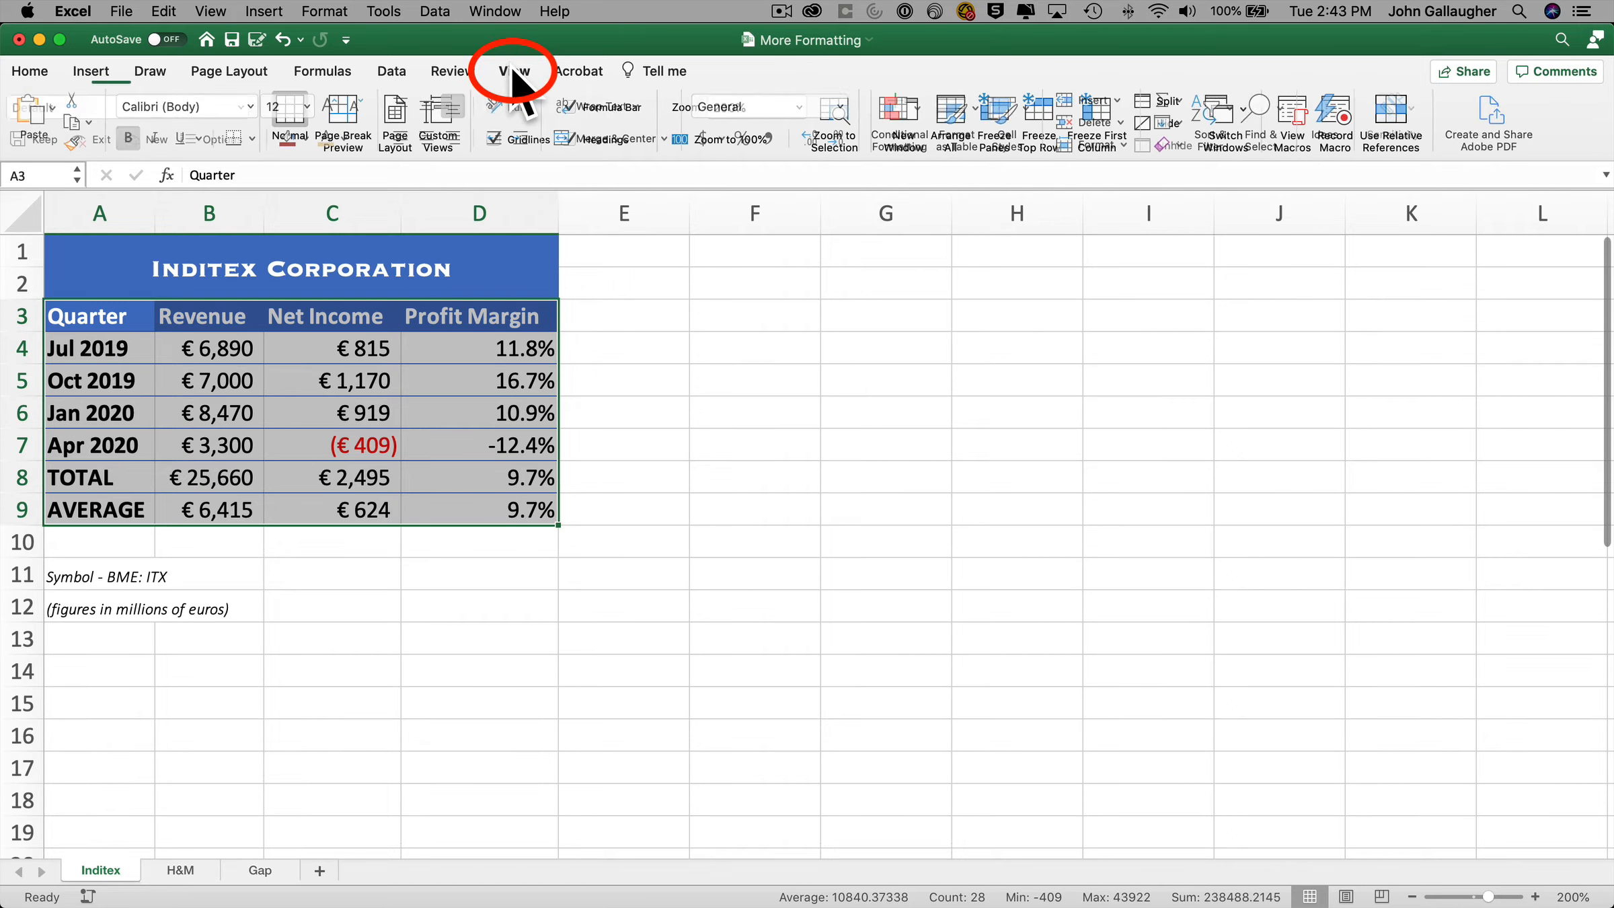
left_click(535, 142)
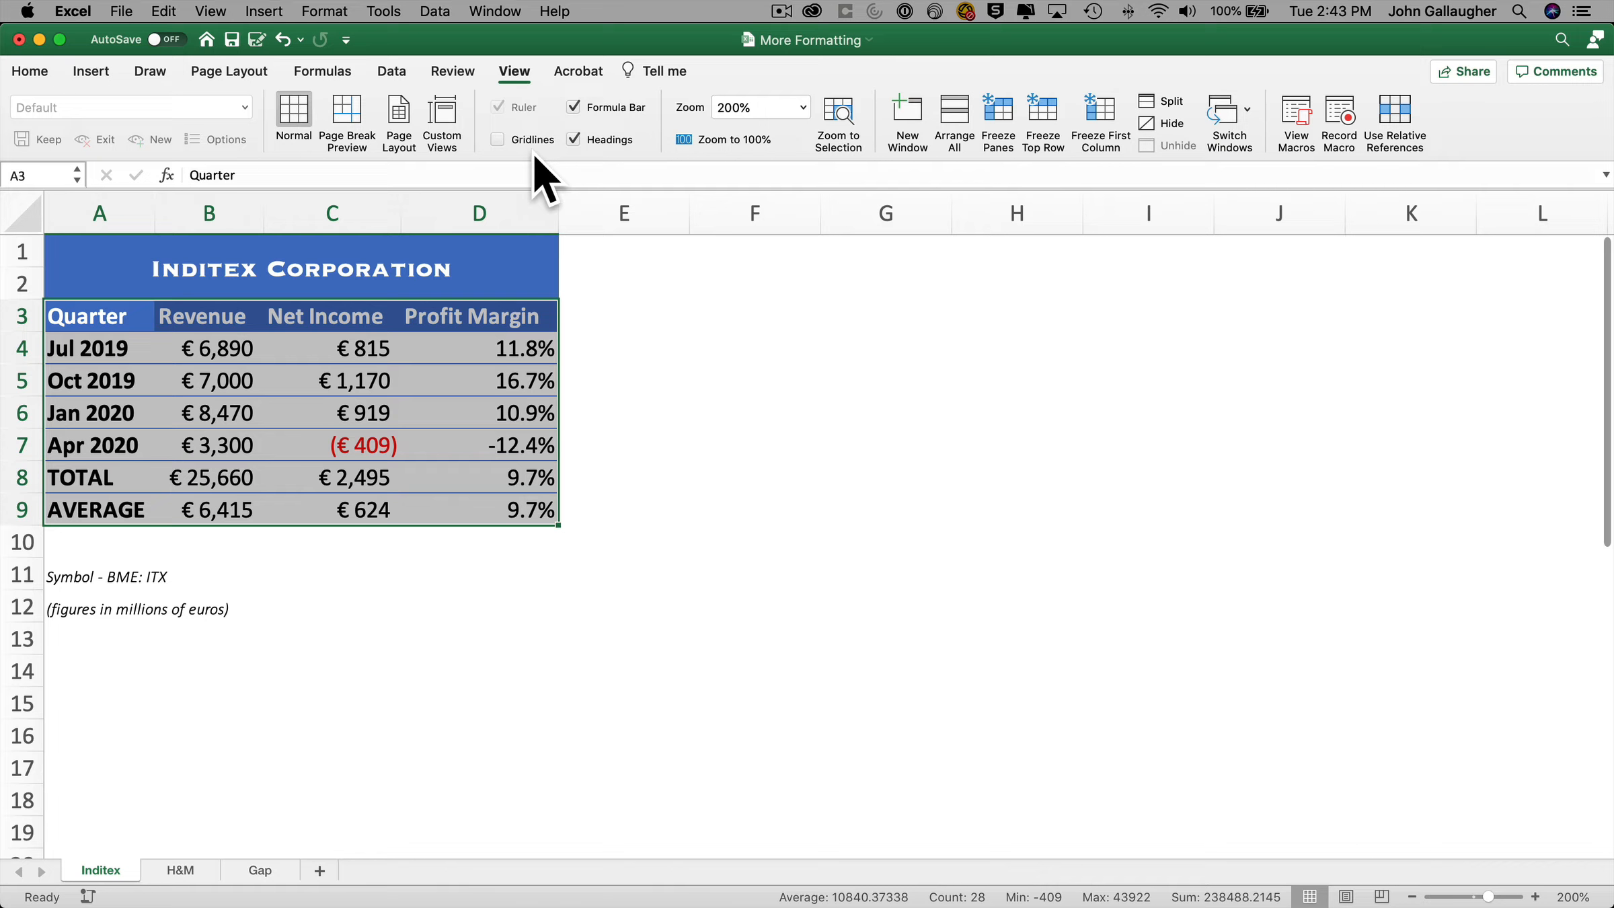
left_click(32, 72)
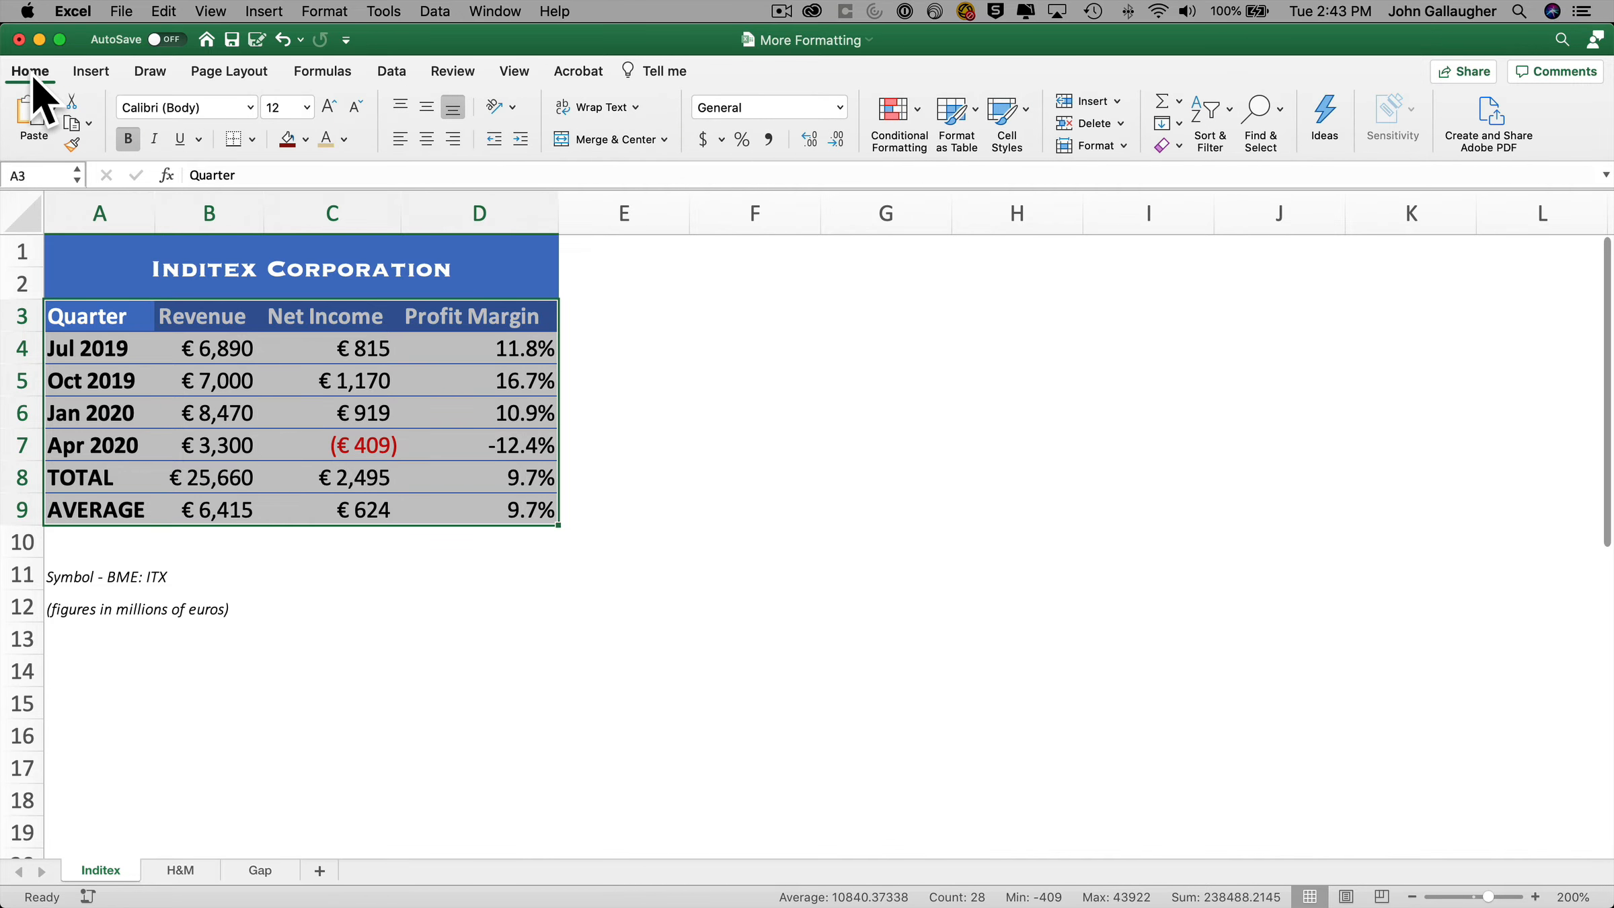
left_click(75, 575)
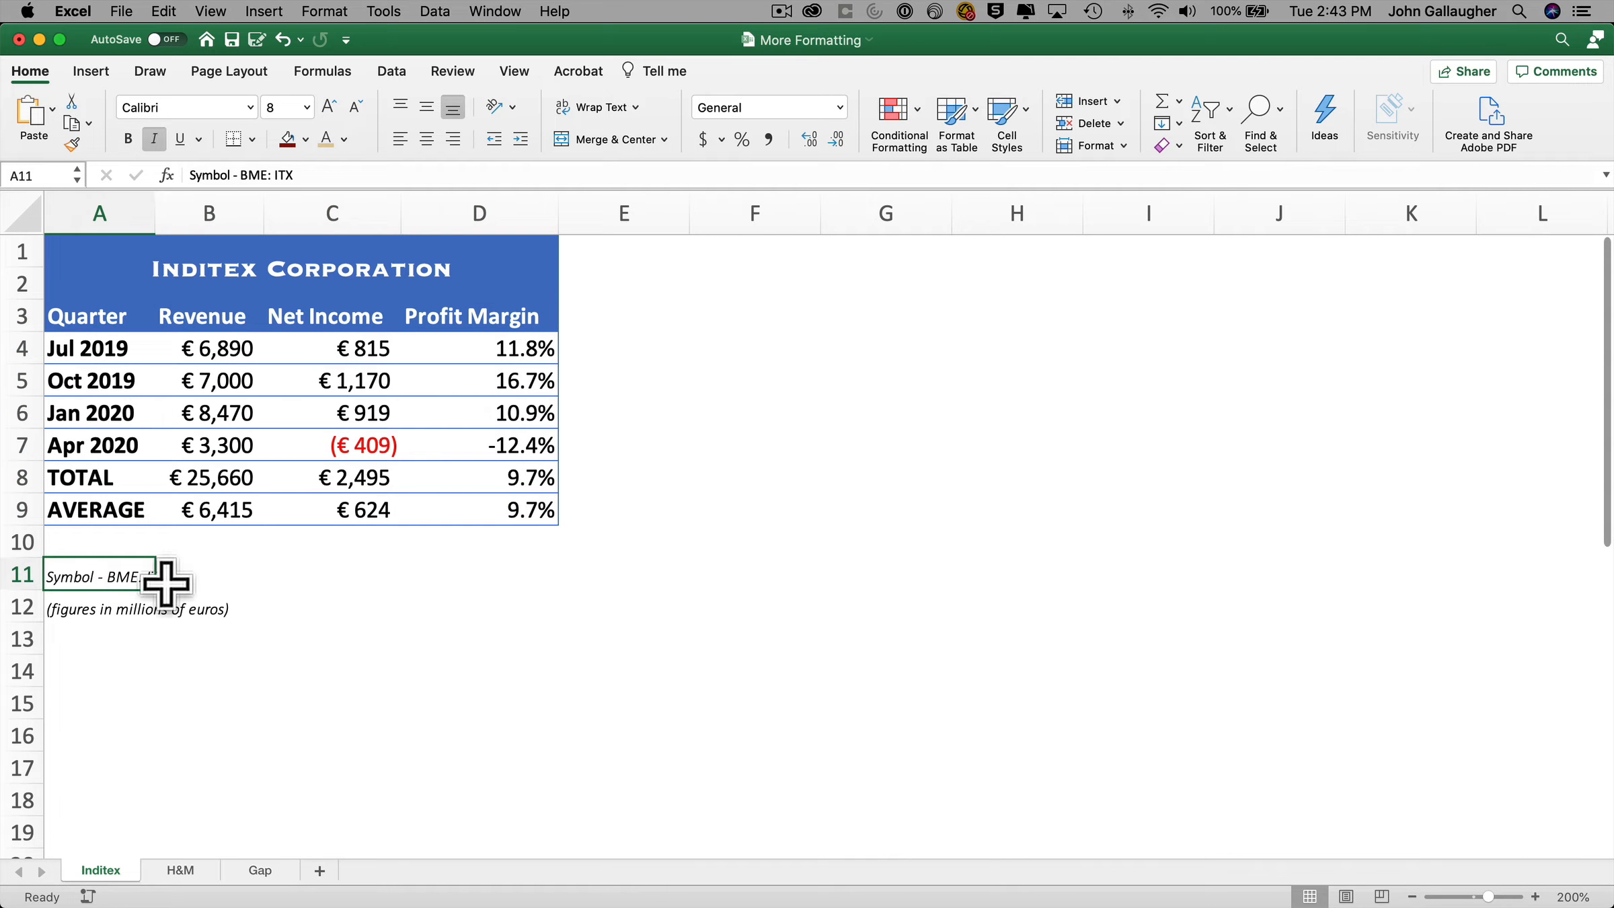
Try a bottom border on the Symbol note in A11, then undo it
left_click(237, 149)
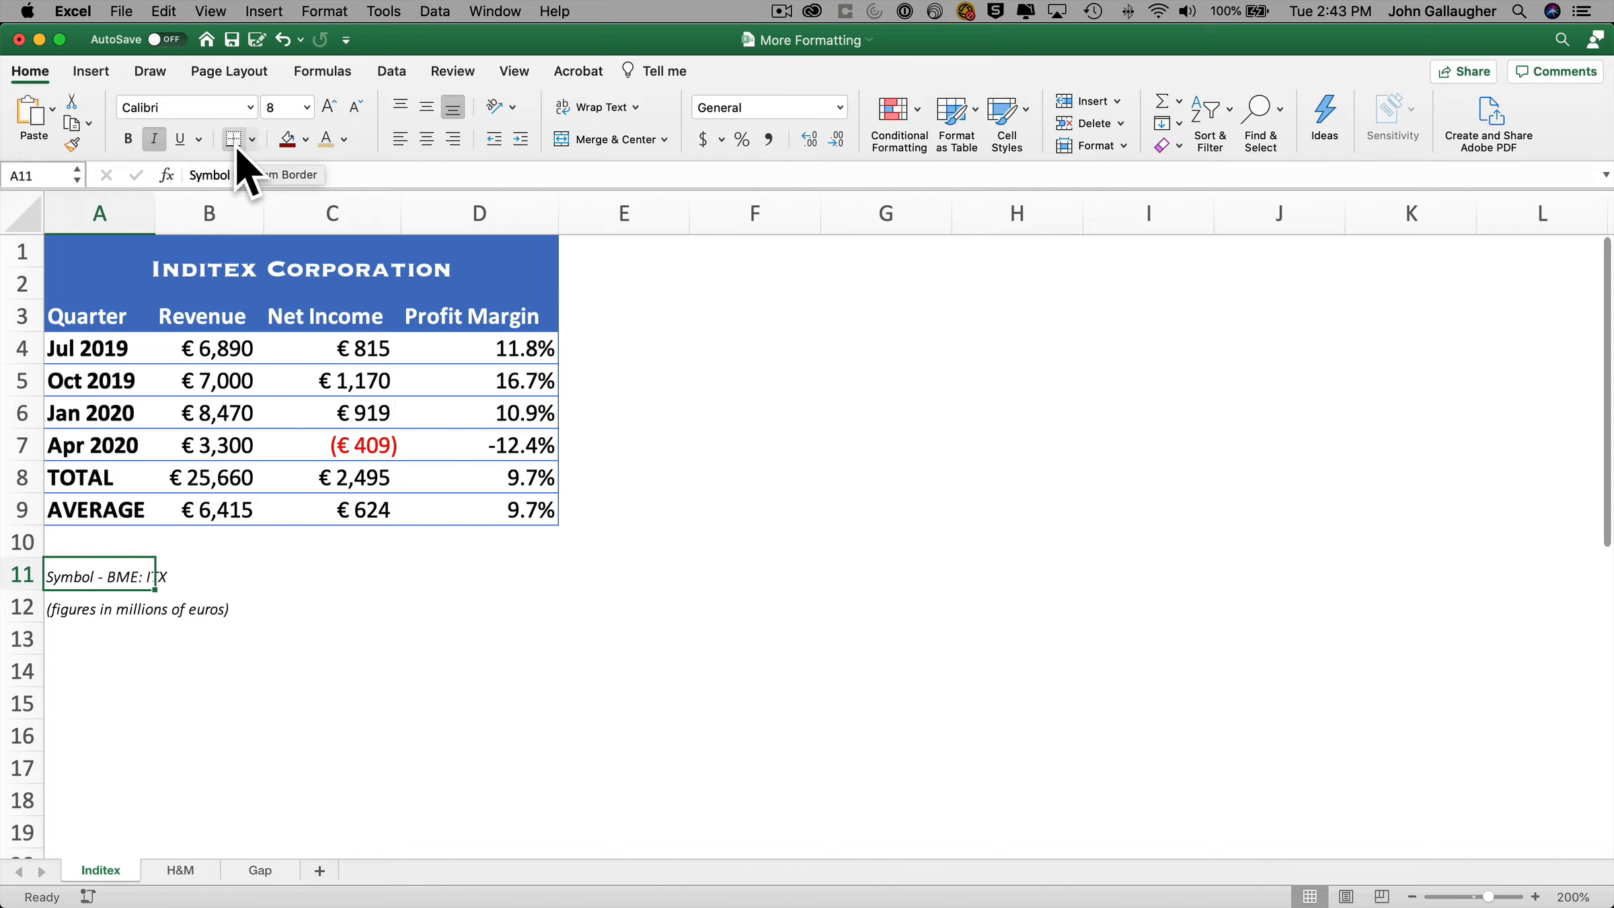
left_click(253, 139)
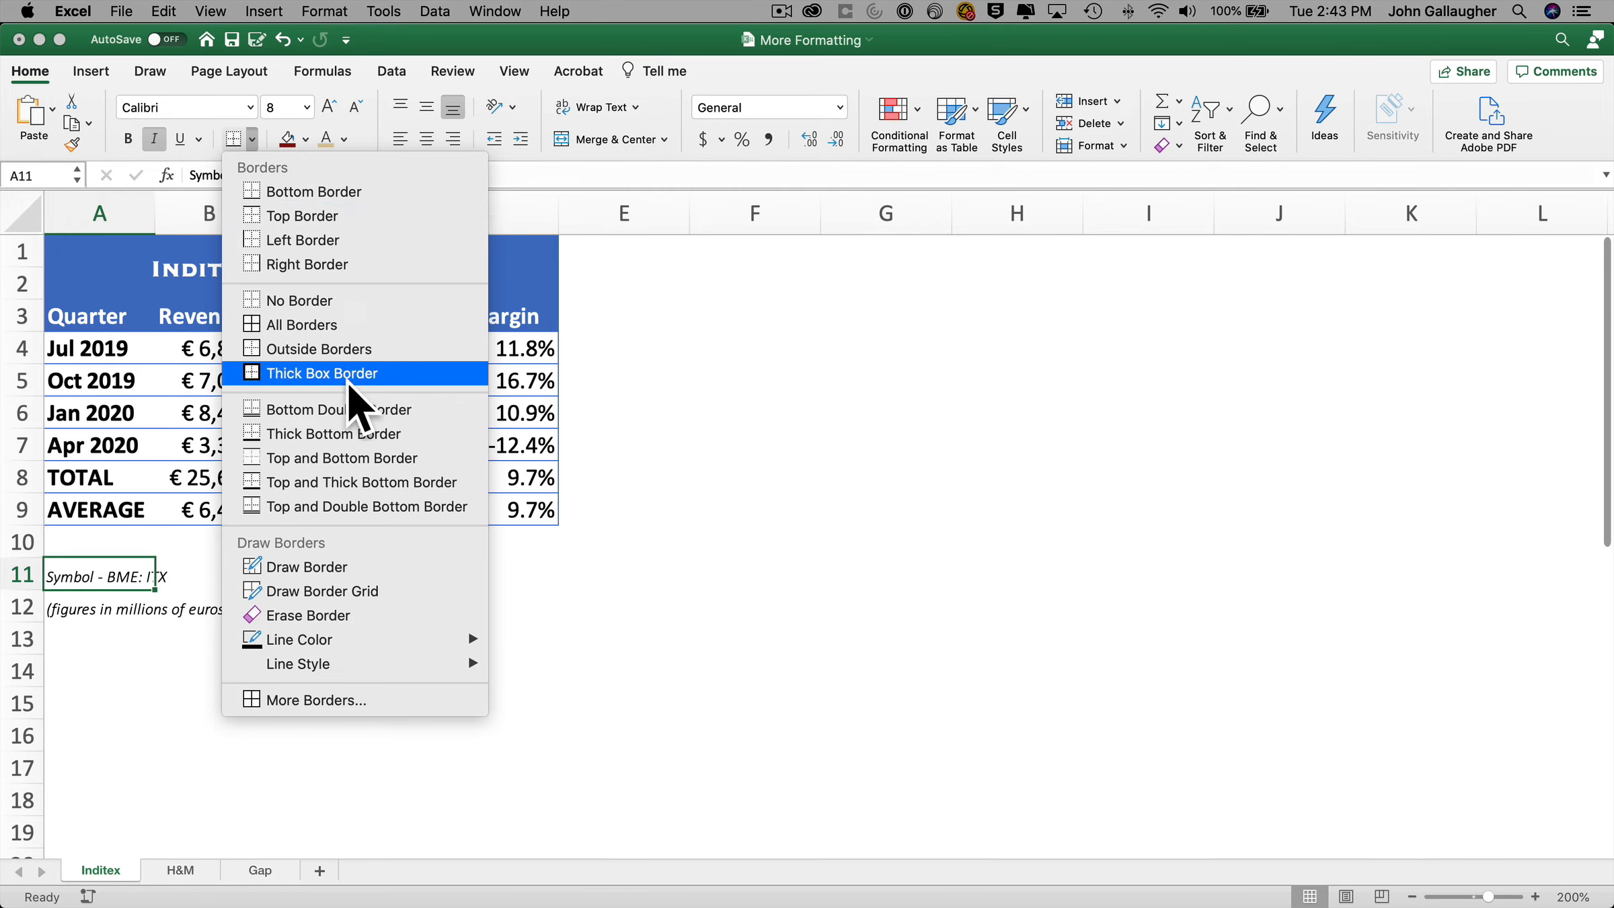
left_click(343, 194)
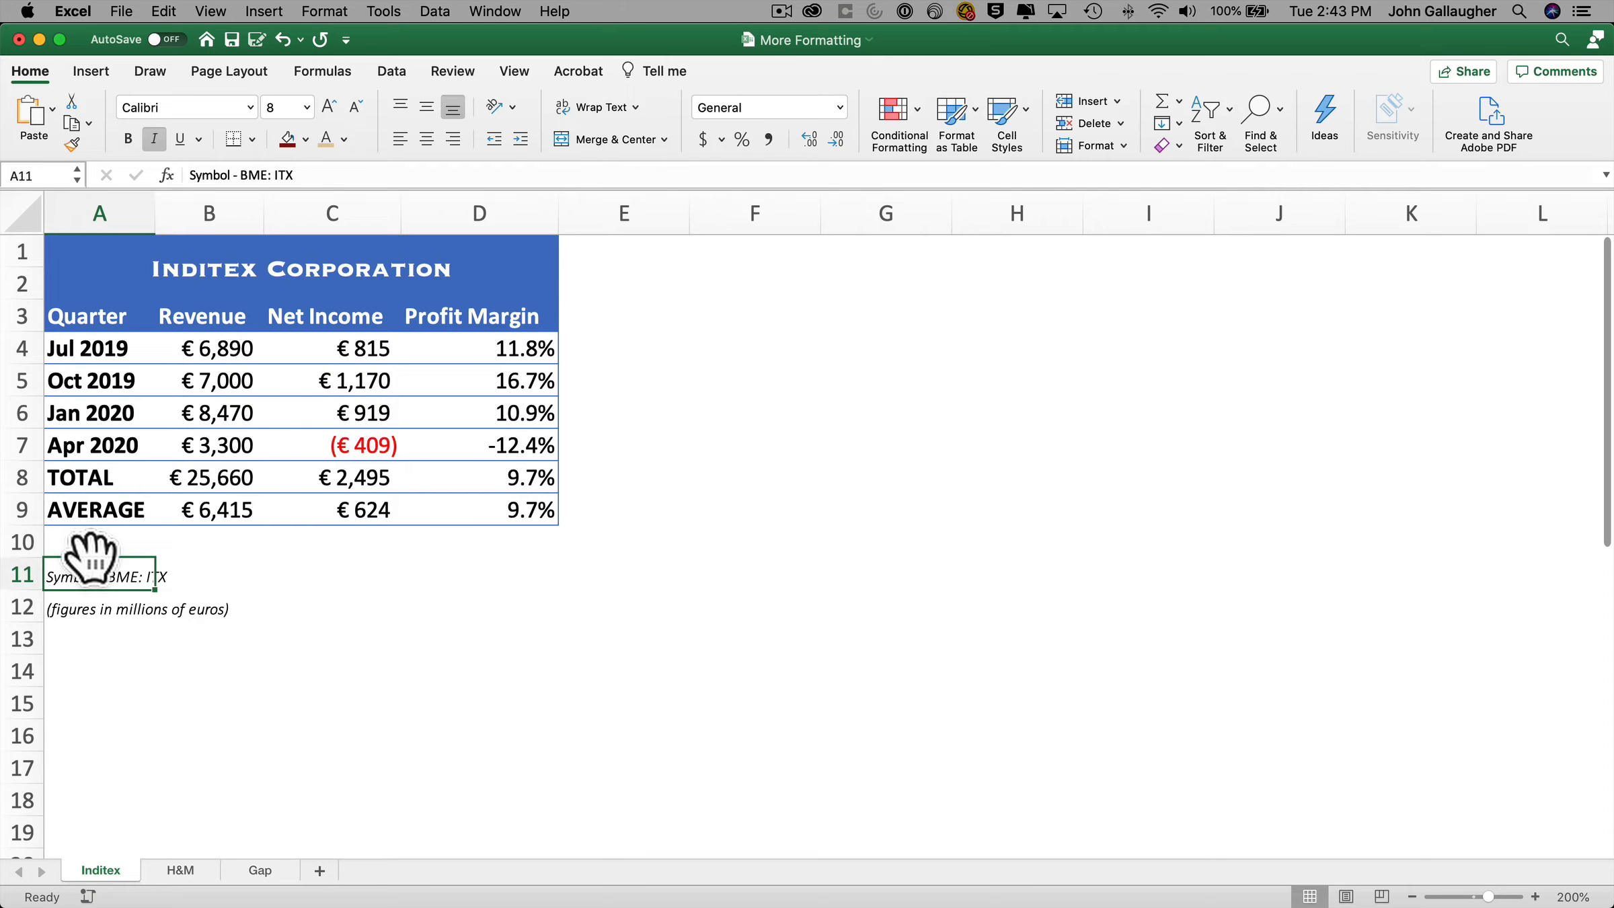
left_click(370, 569)
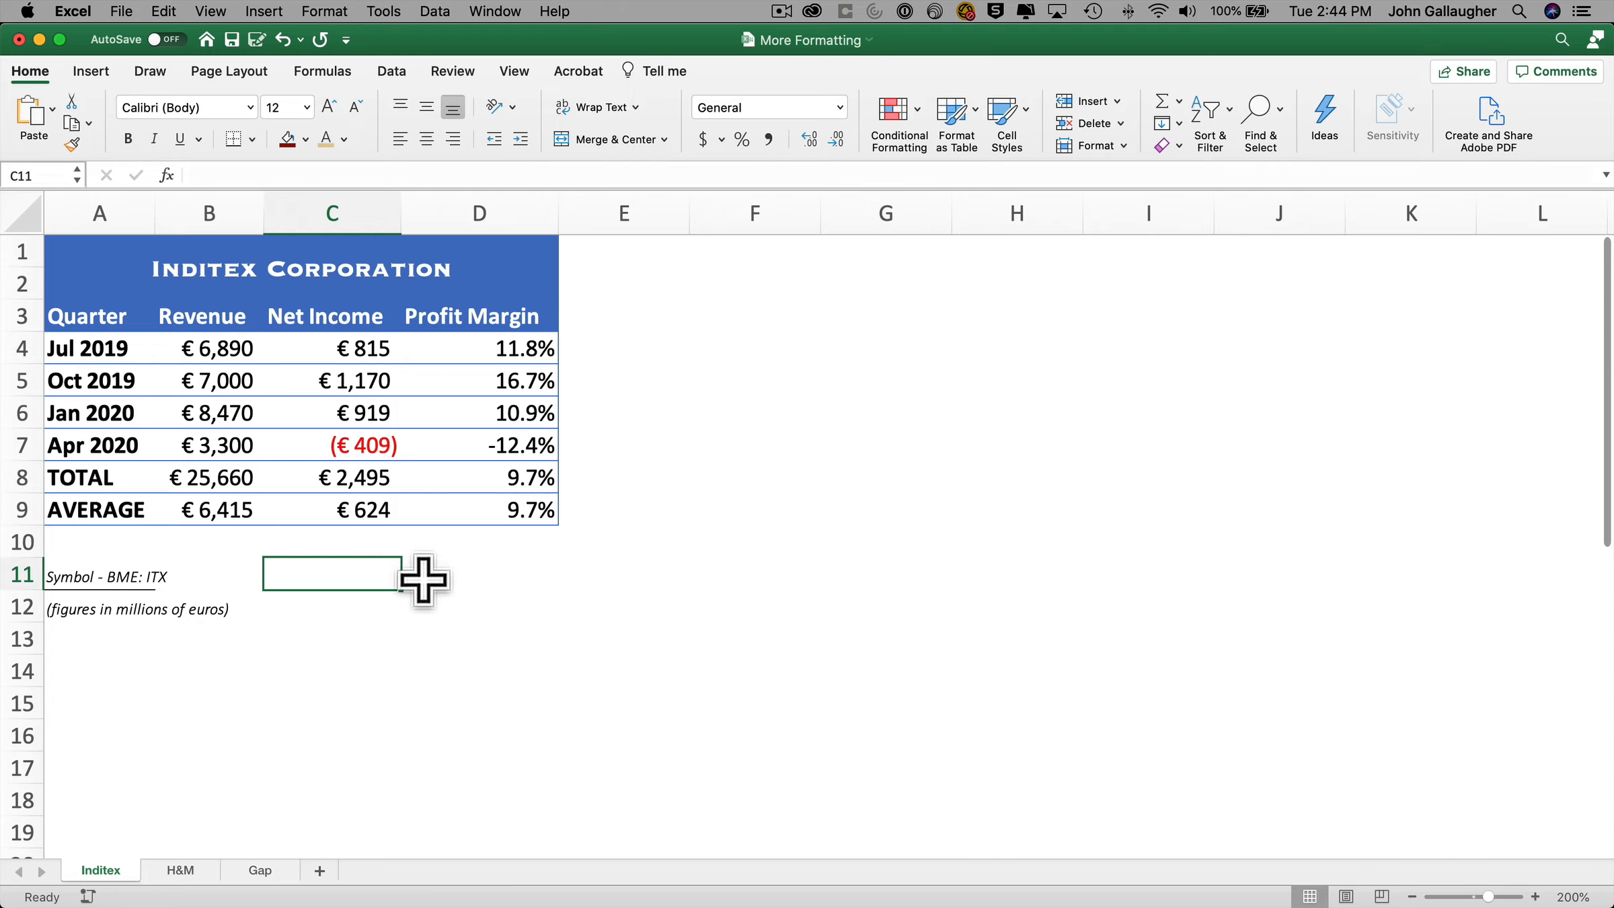
key("super+z")
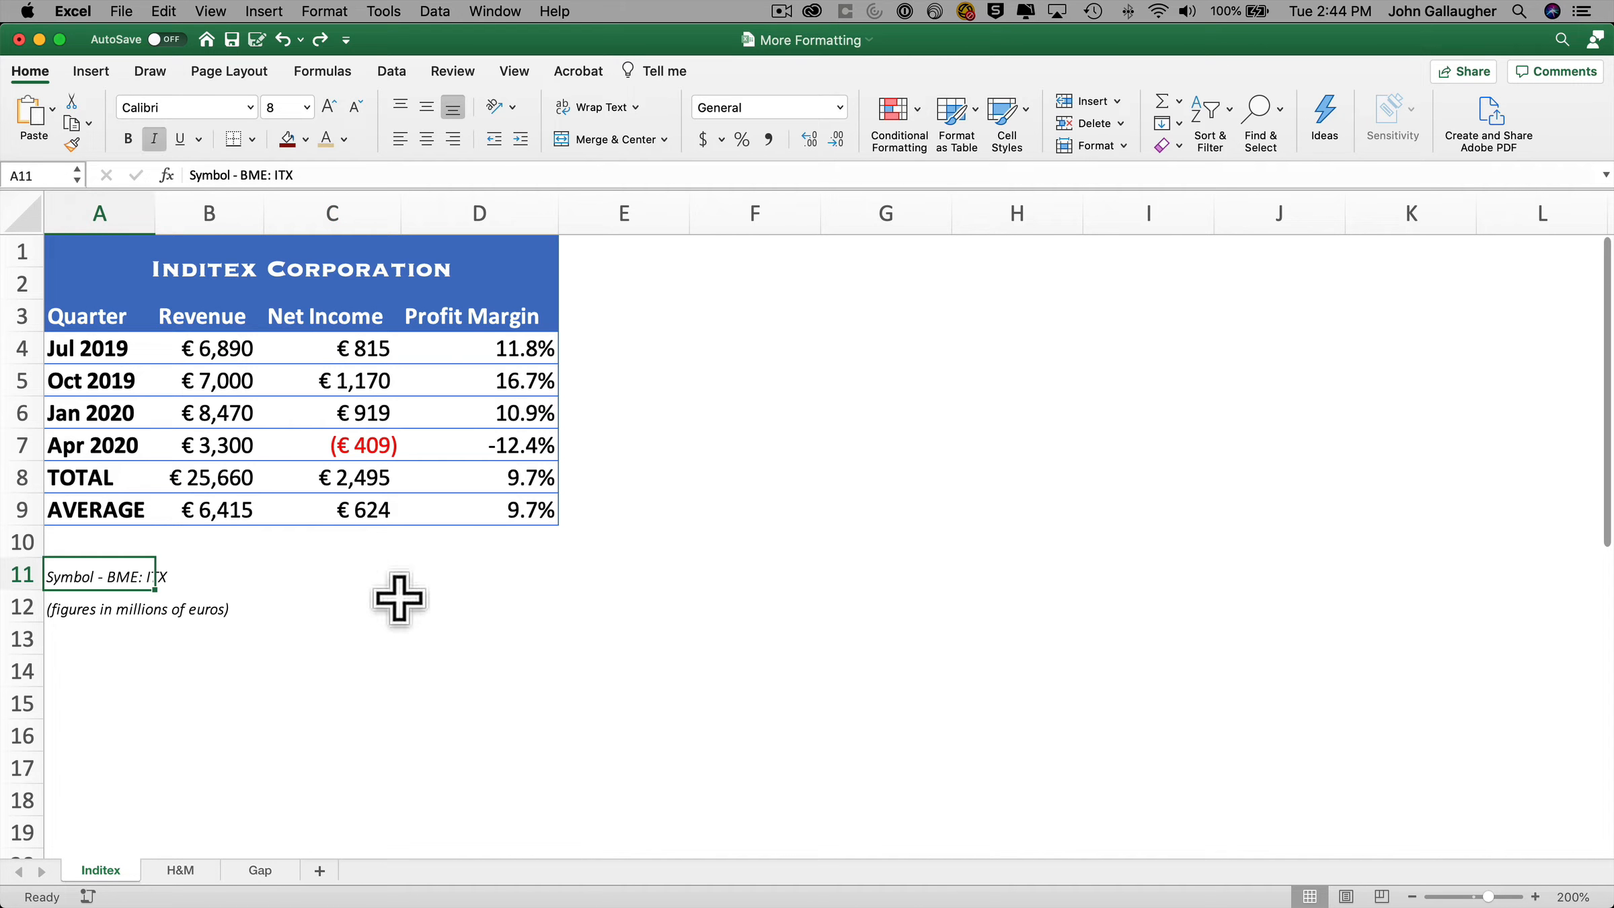
Apply All Borders to the Symbol note in A11
left_click(252, 138)
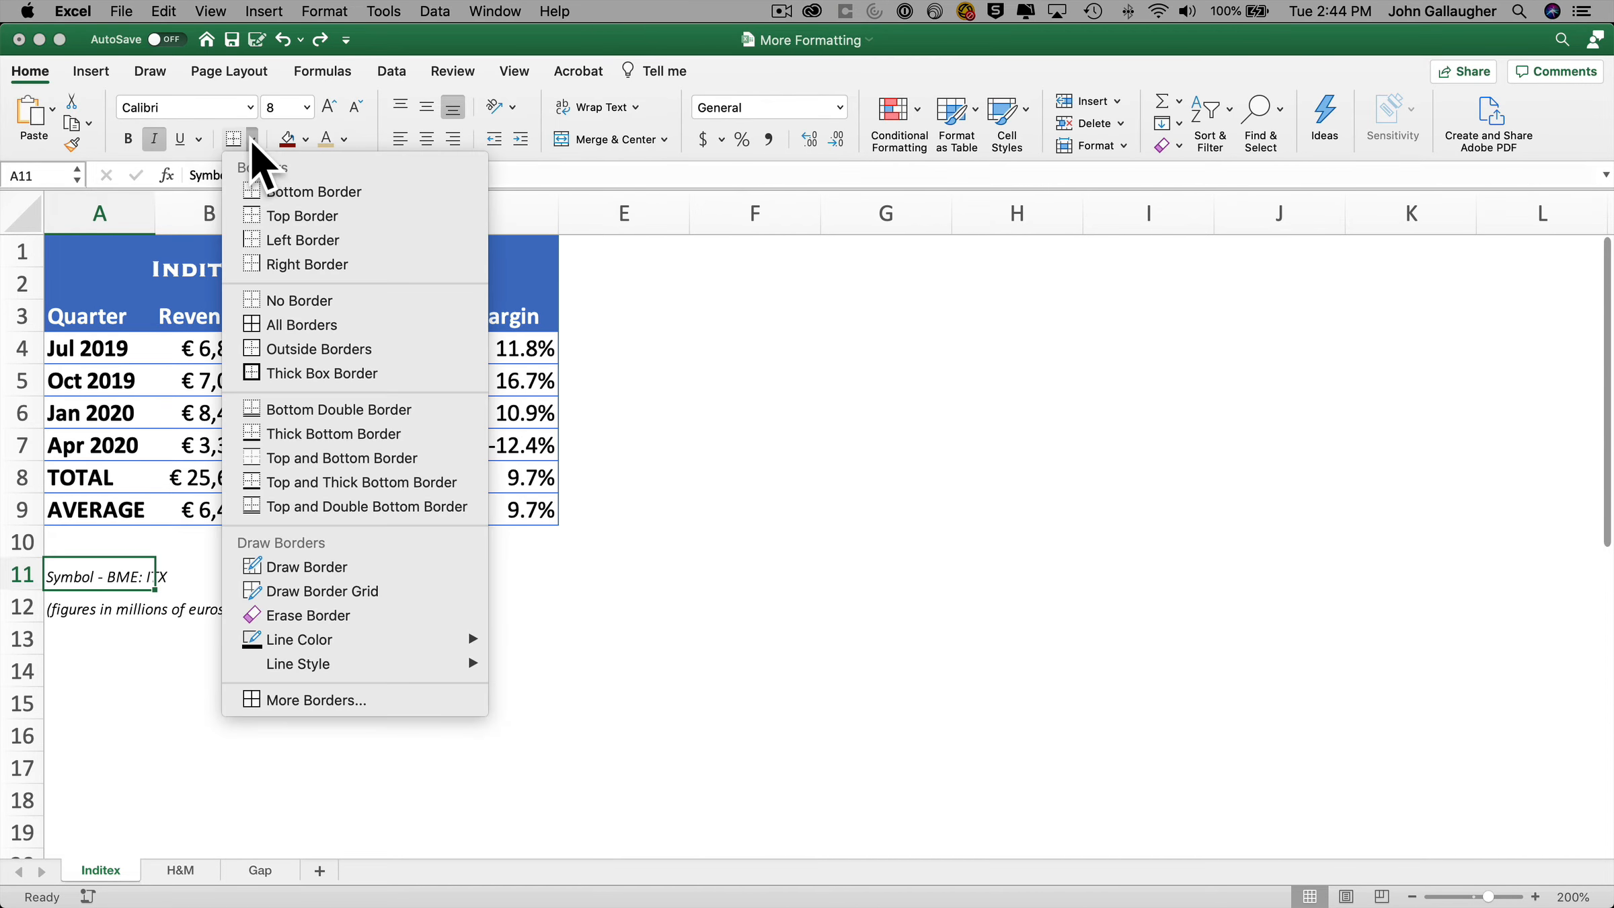
left_click(338, 330)
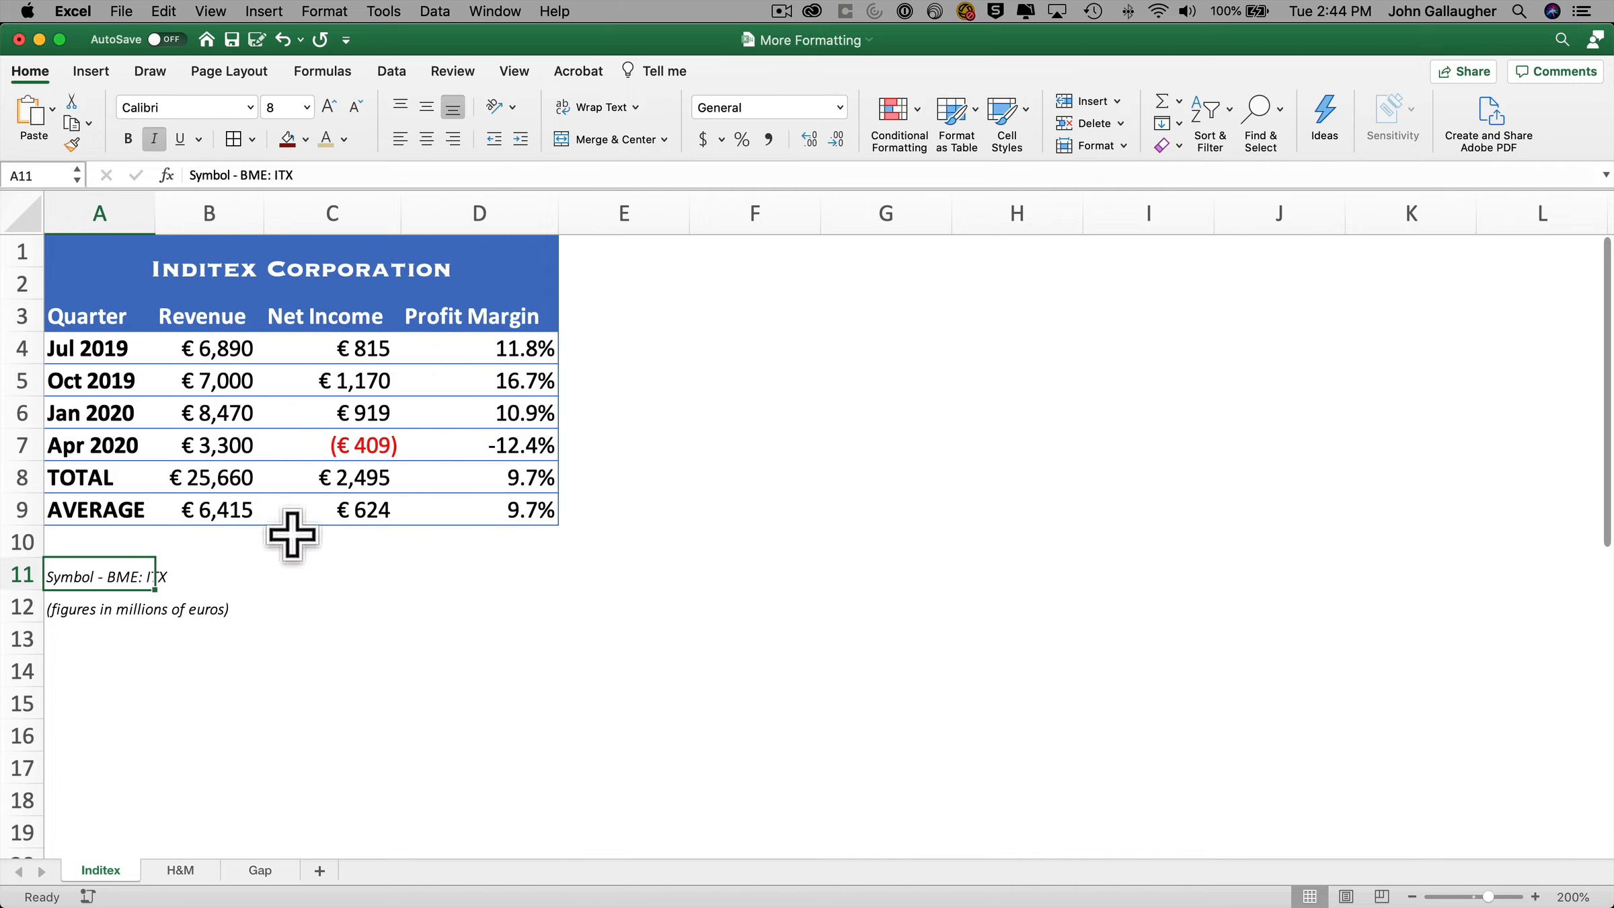
left_click(422, 595)
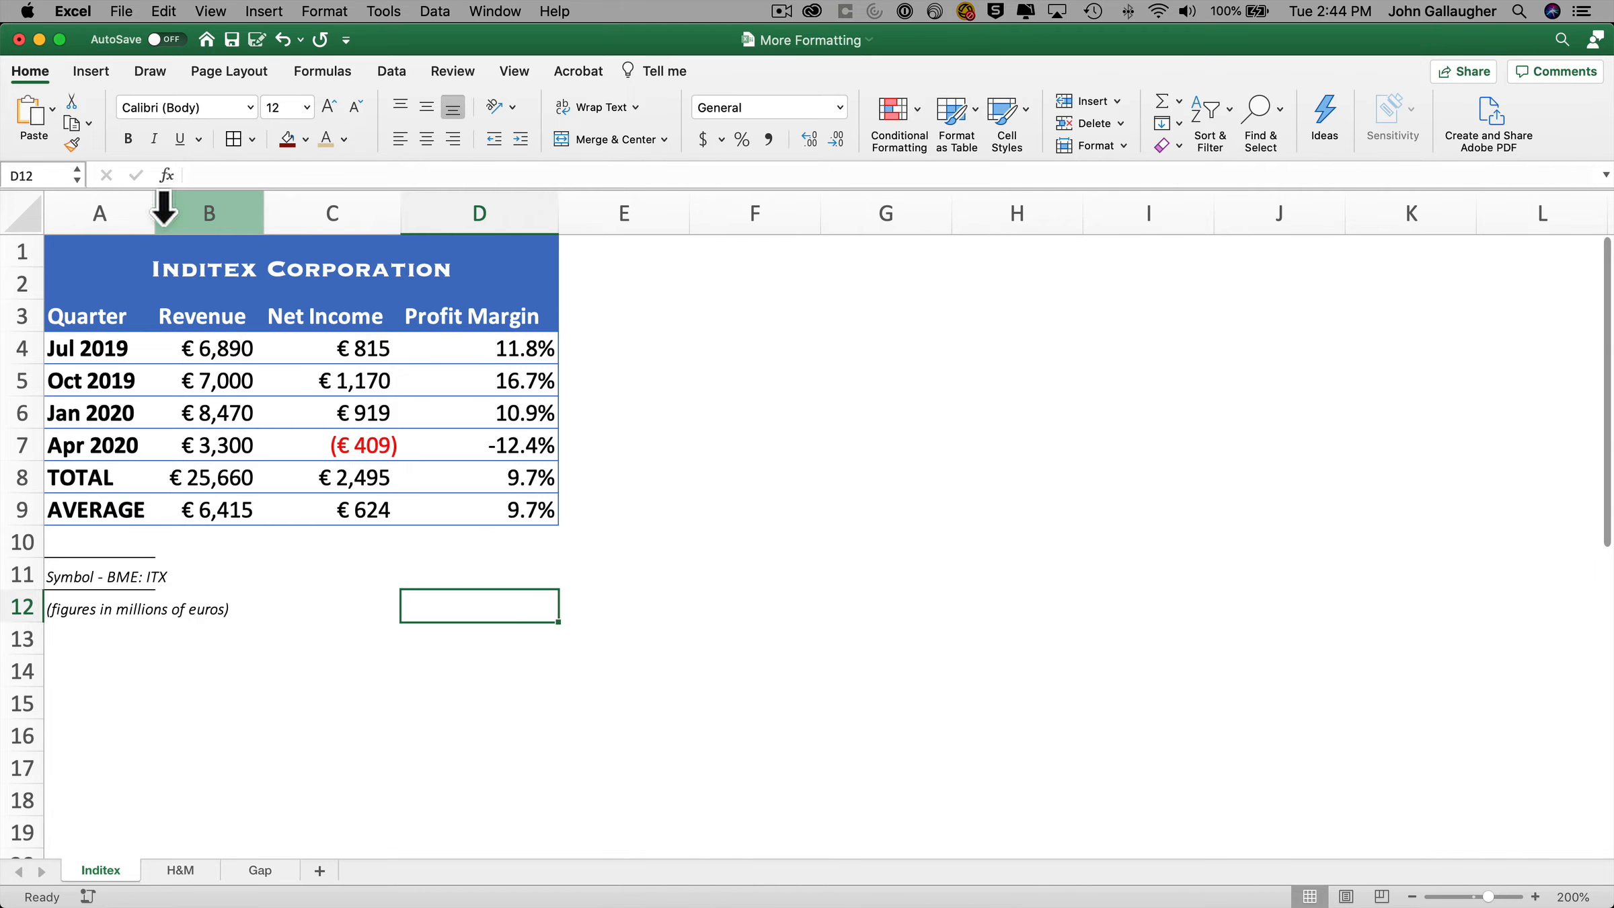
Widen column A and move the Inditex block A1:D12 so it occupies C3:F14
left_click_drag(156, 207, 180, 208)
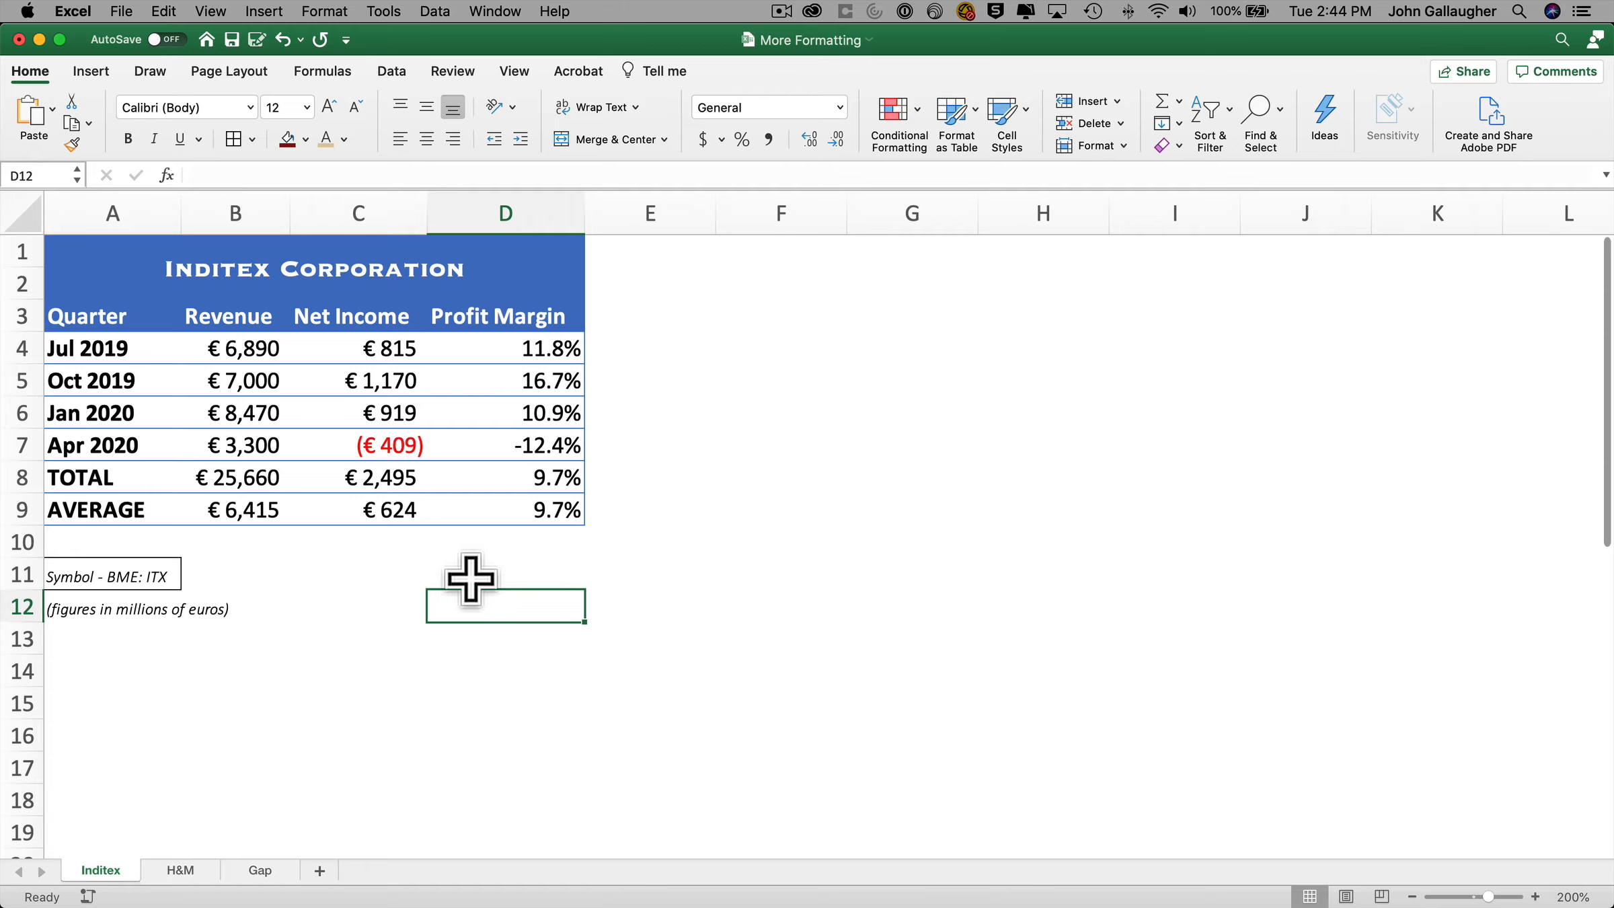
mouse_move(471, 596)
left_mouse_down()
mouse_move(188, 404)
mouse_move(72, 263)
left_mouse_up()
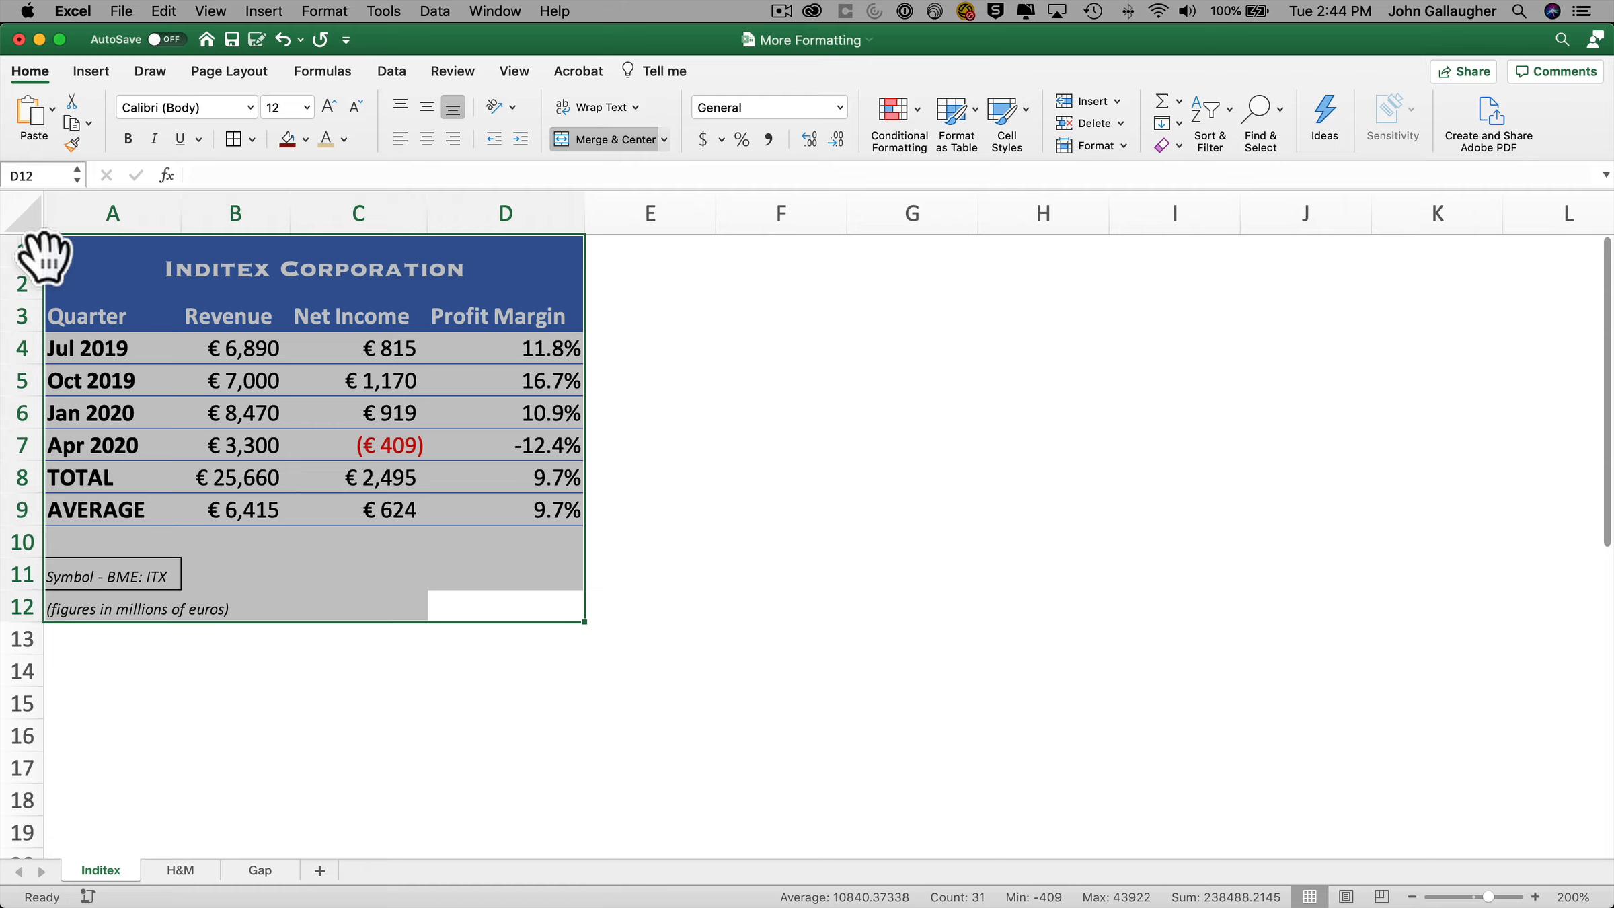
left_click_drag(44, 257, 358, 328)
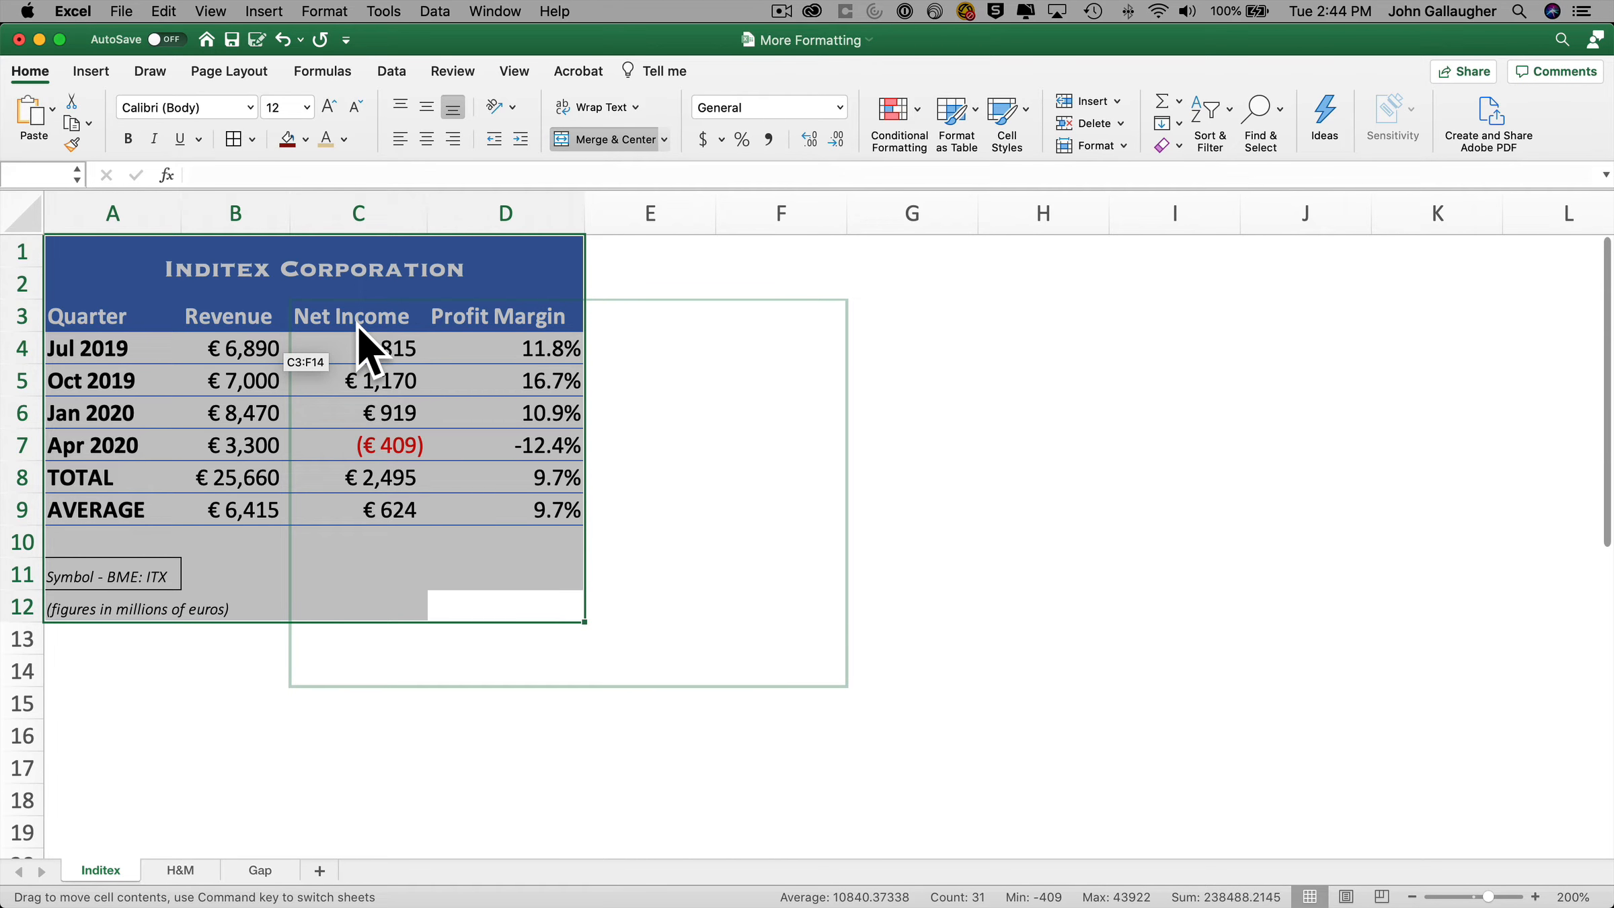
left_click_drag(358, 327, 357, 323)
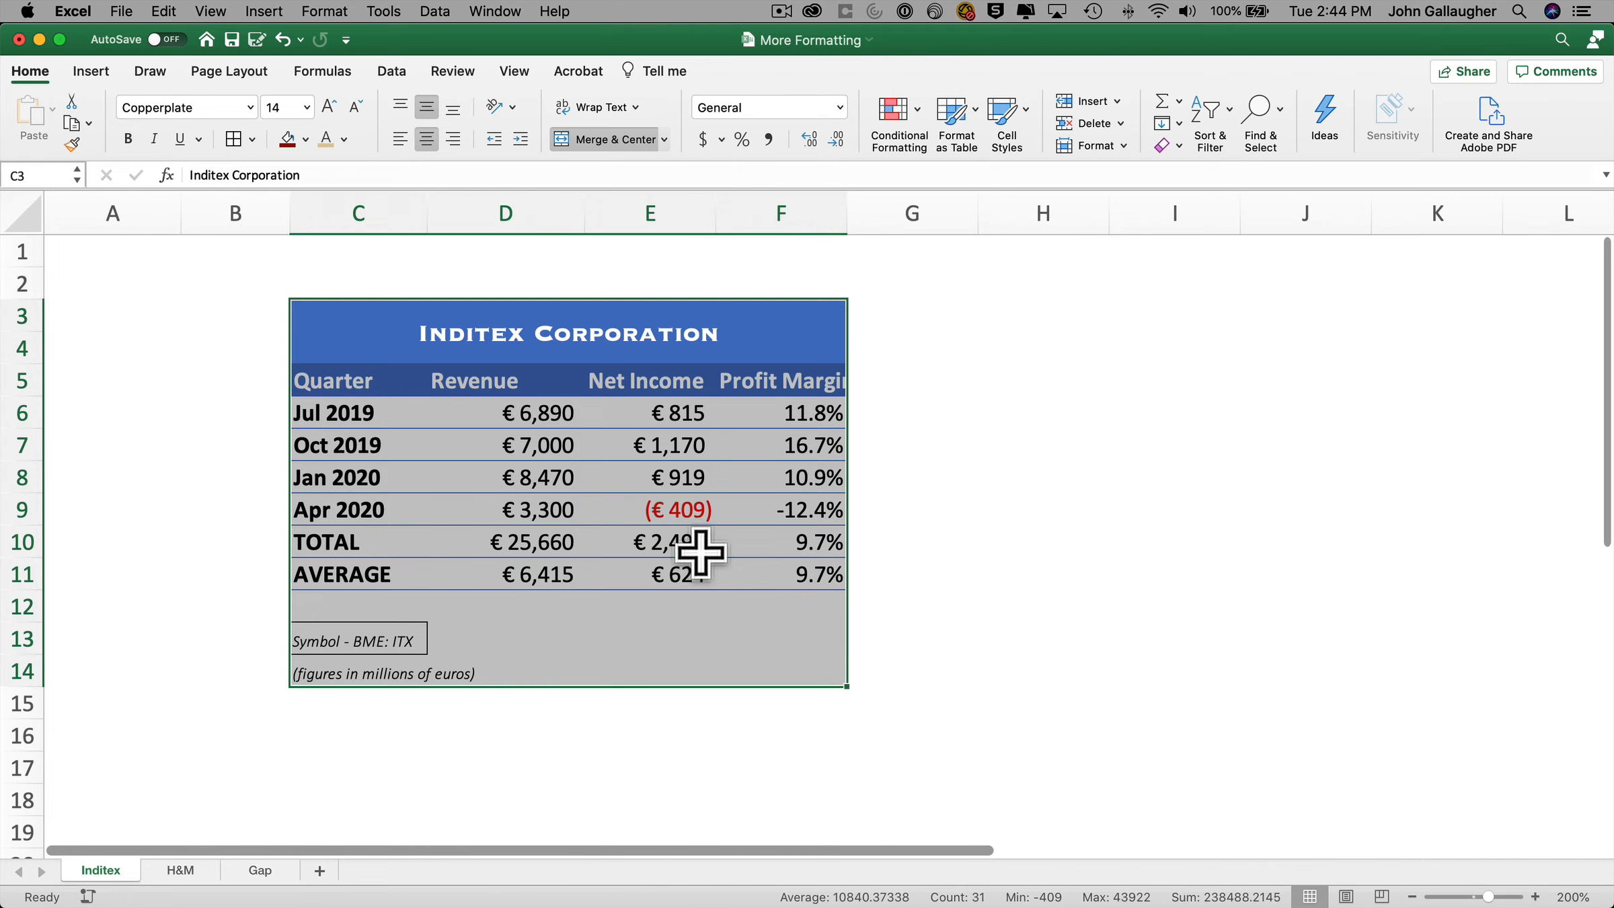
left_click(605, 703)
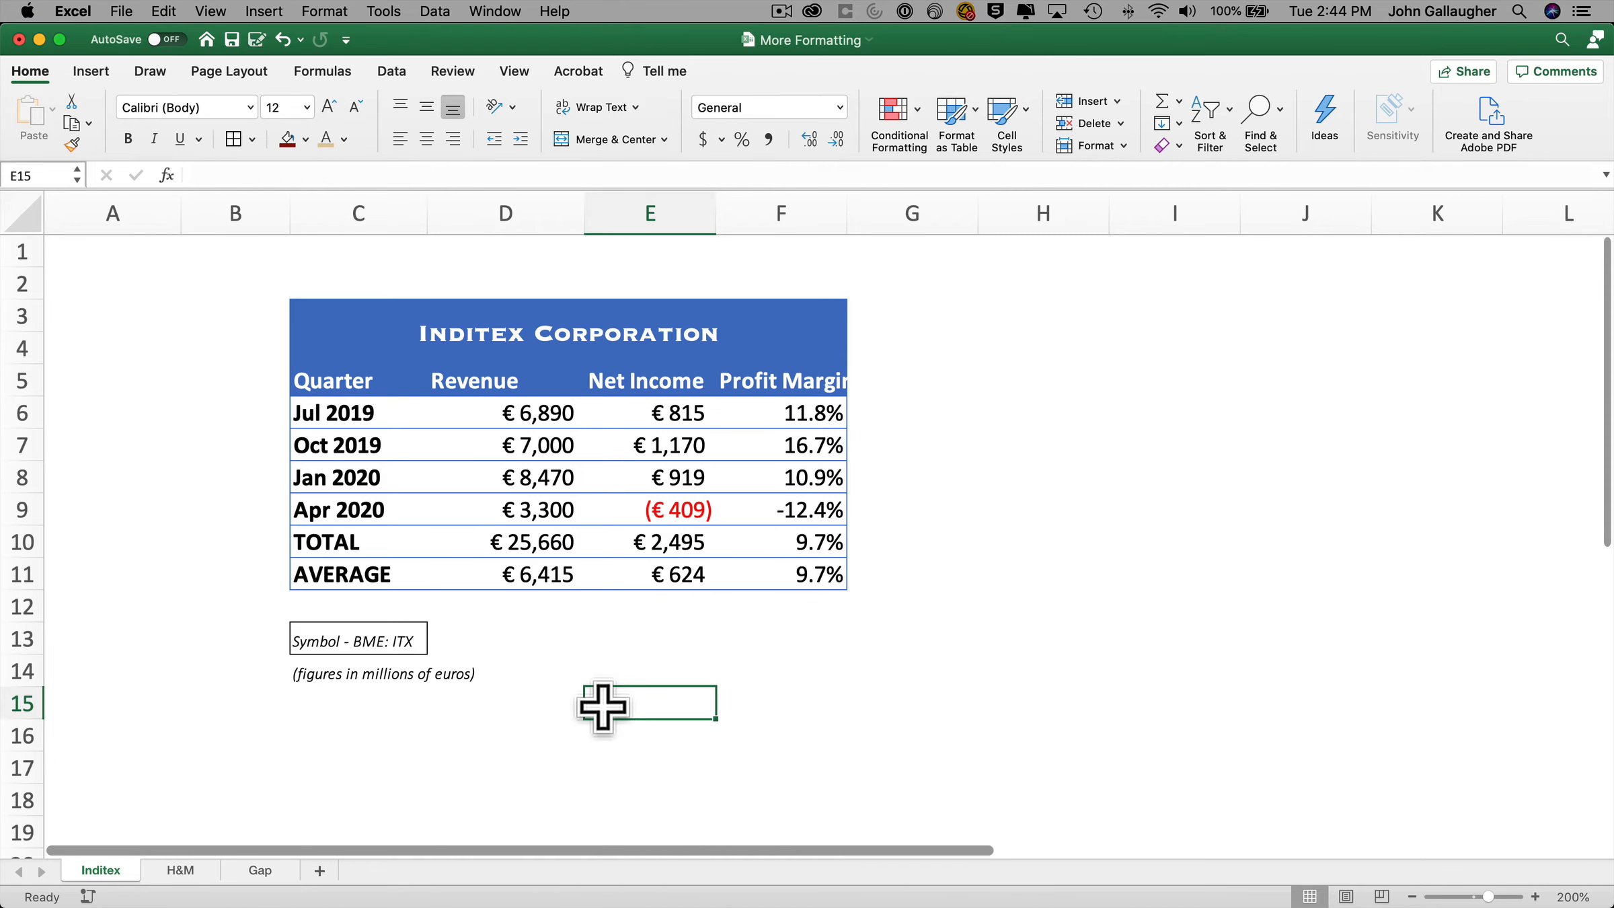
Apply No Border to the notes in C13, then select the Inditex Corporation title cell
left_click(397, 635)
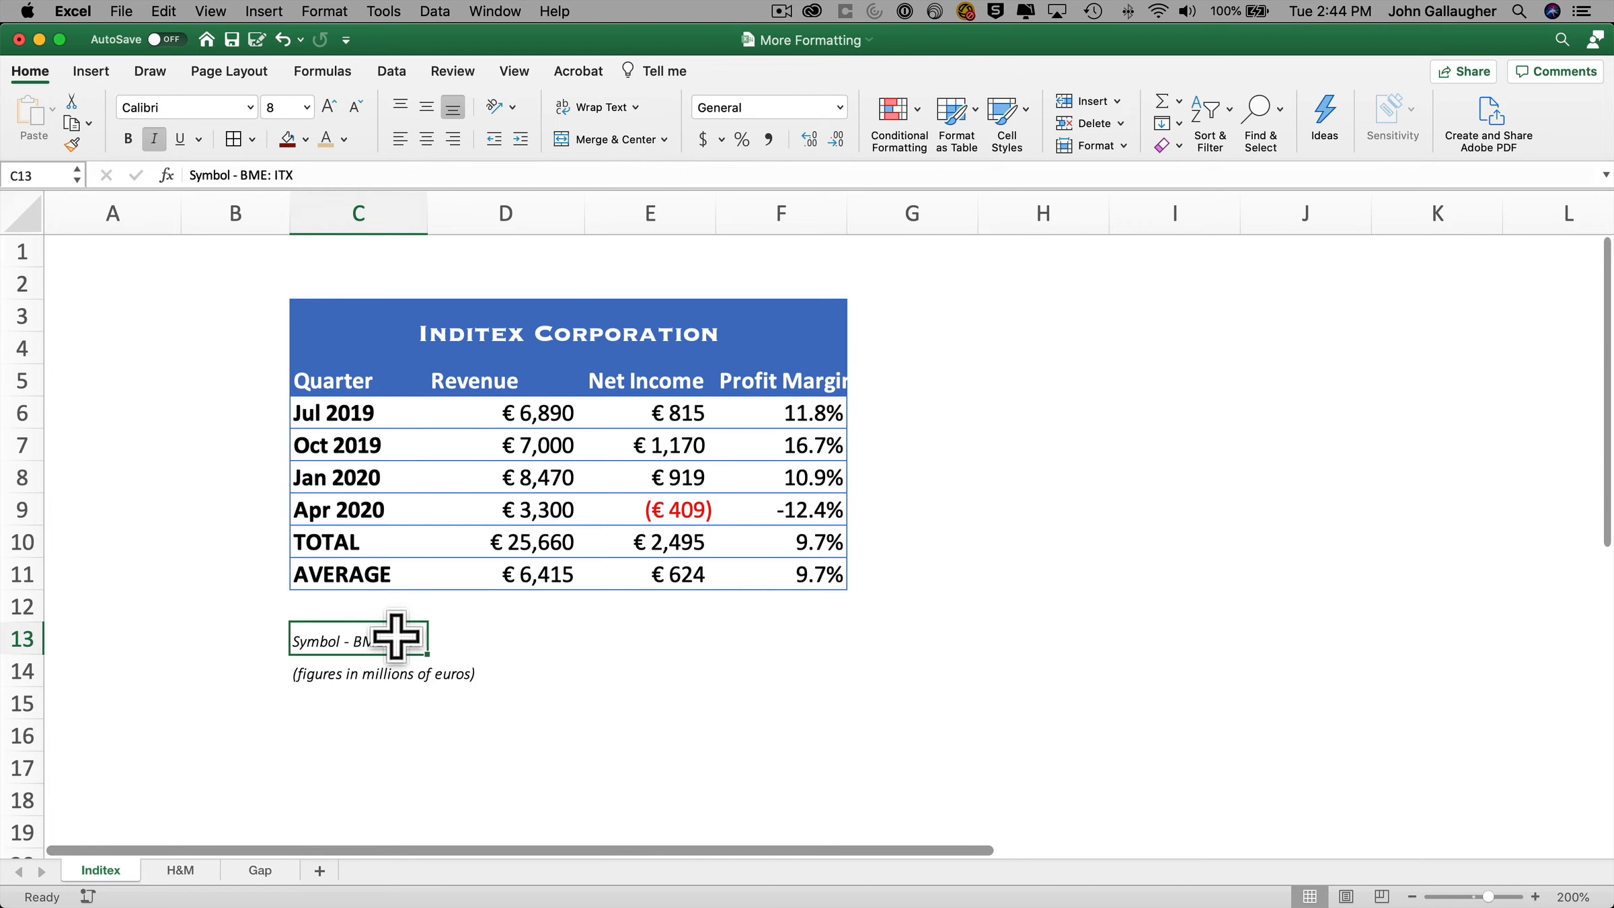
left_click(252, 139)
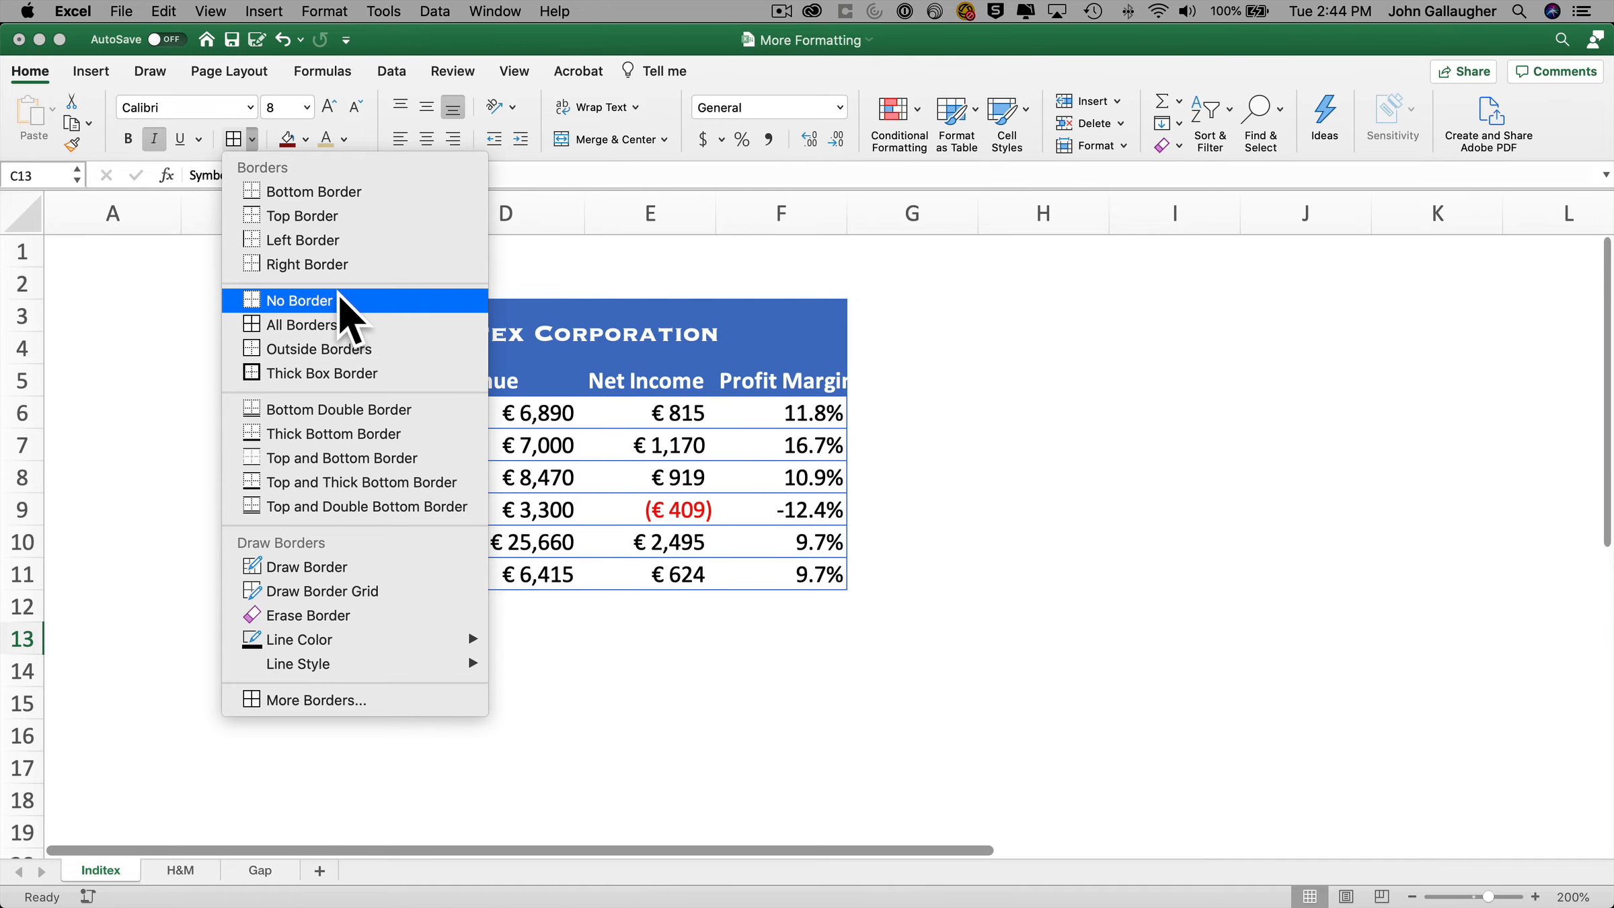
left_click(323, 301)
left_click(827, 673)
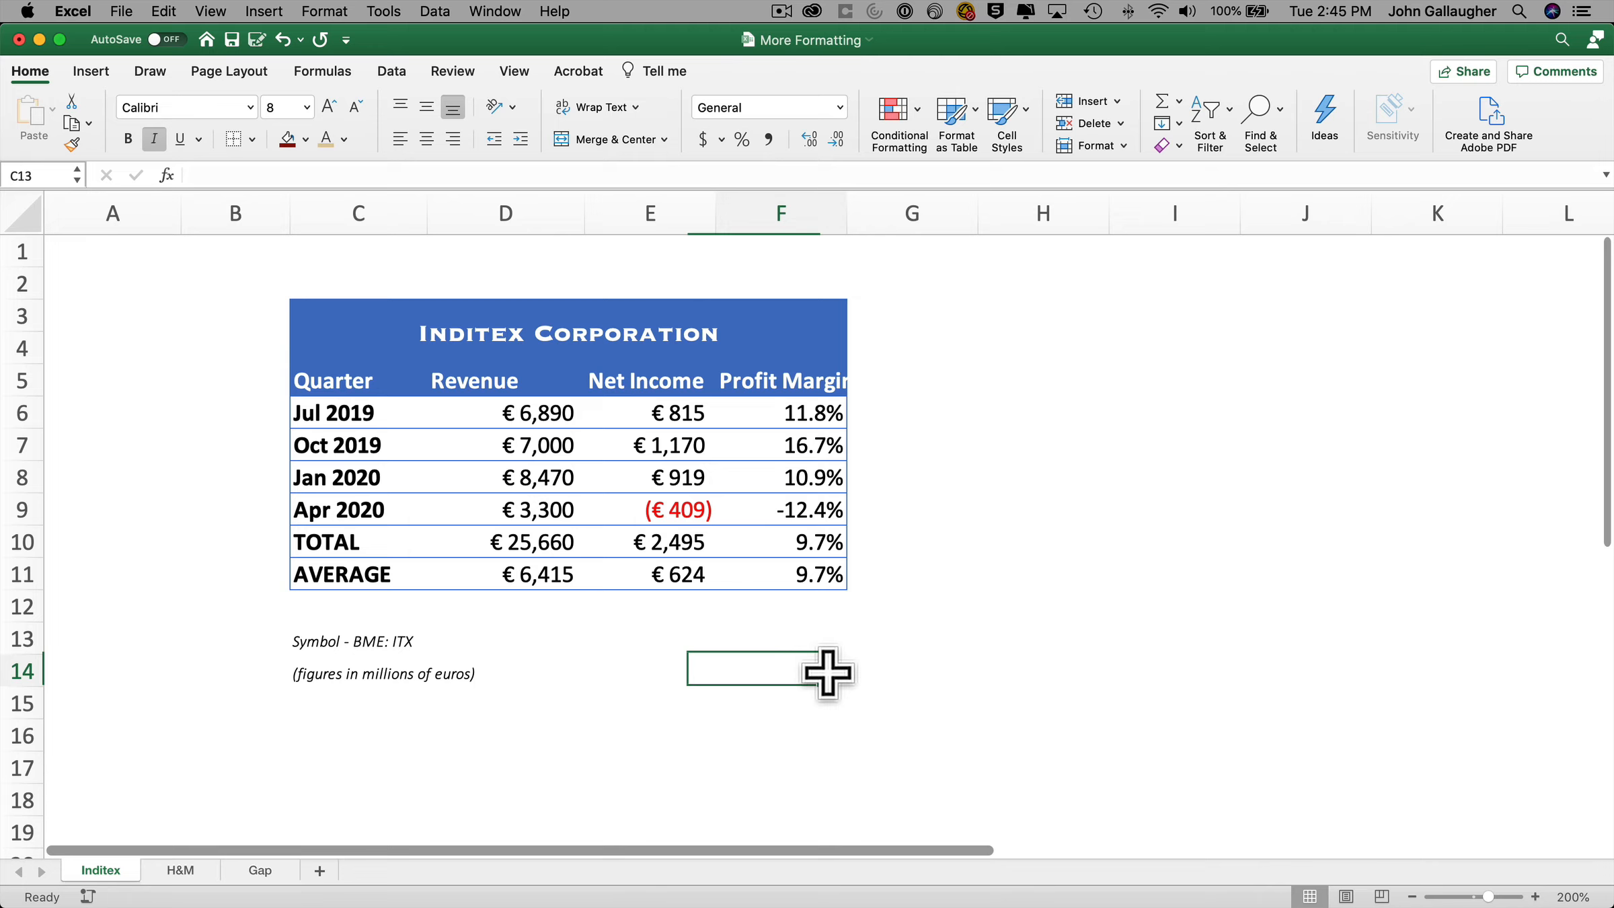
left_click(349, 314)
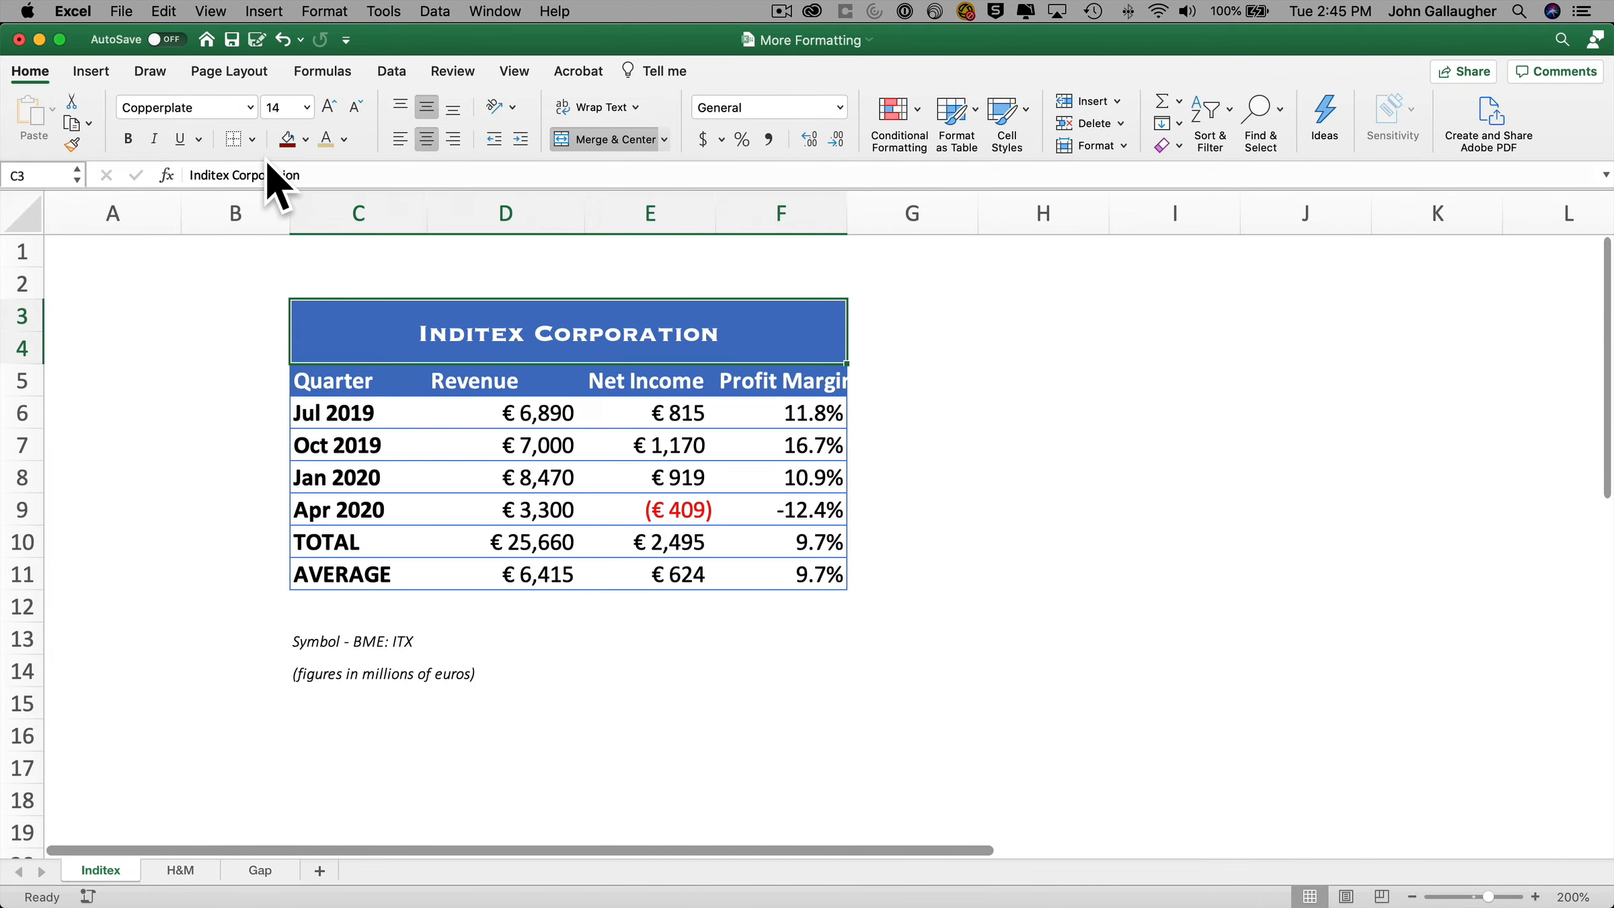
left_click(253, 139)
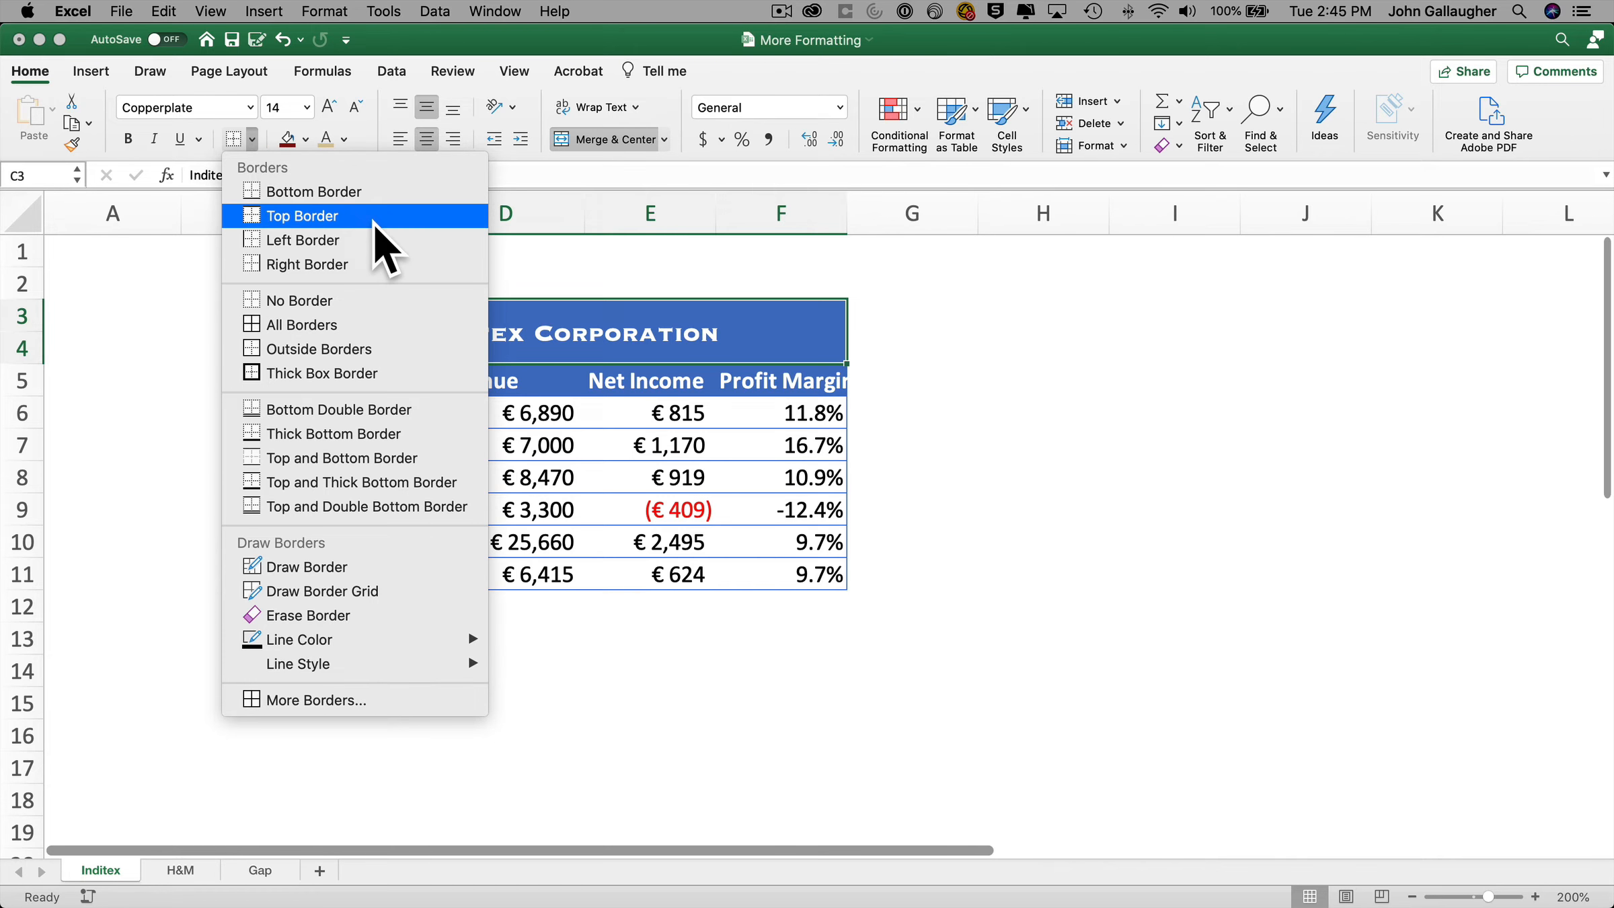
Give the Inditex Corporation title in C3 a Bottom Double Border
left_click(422, 407)
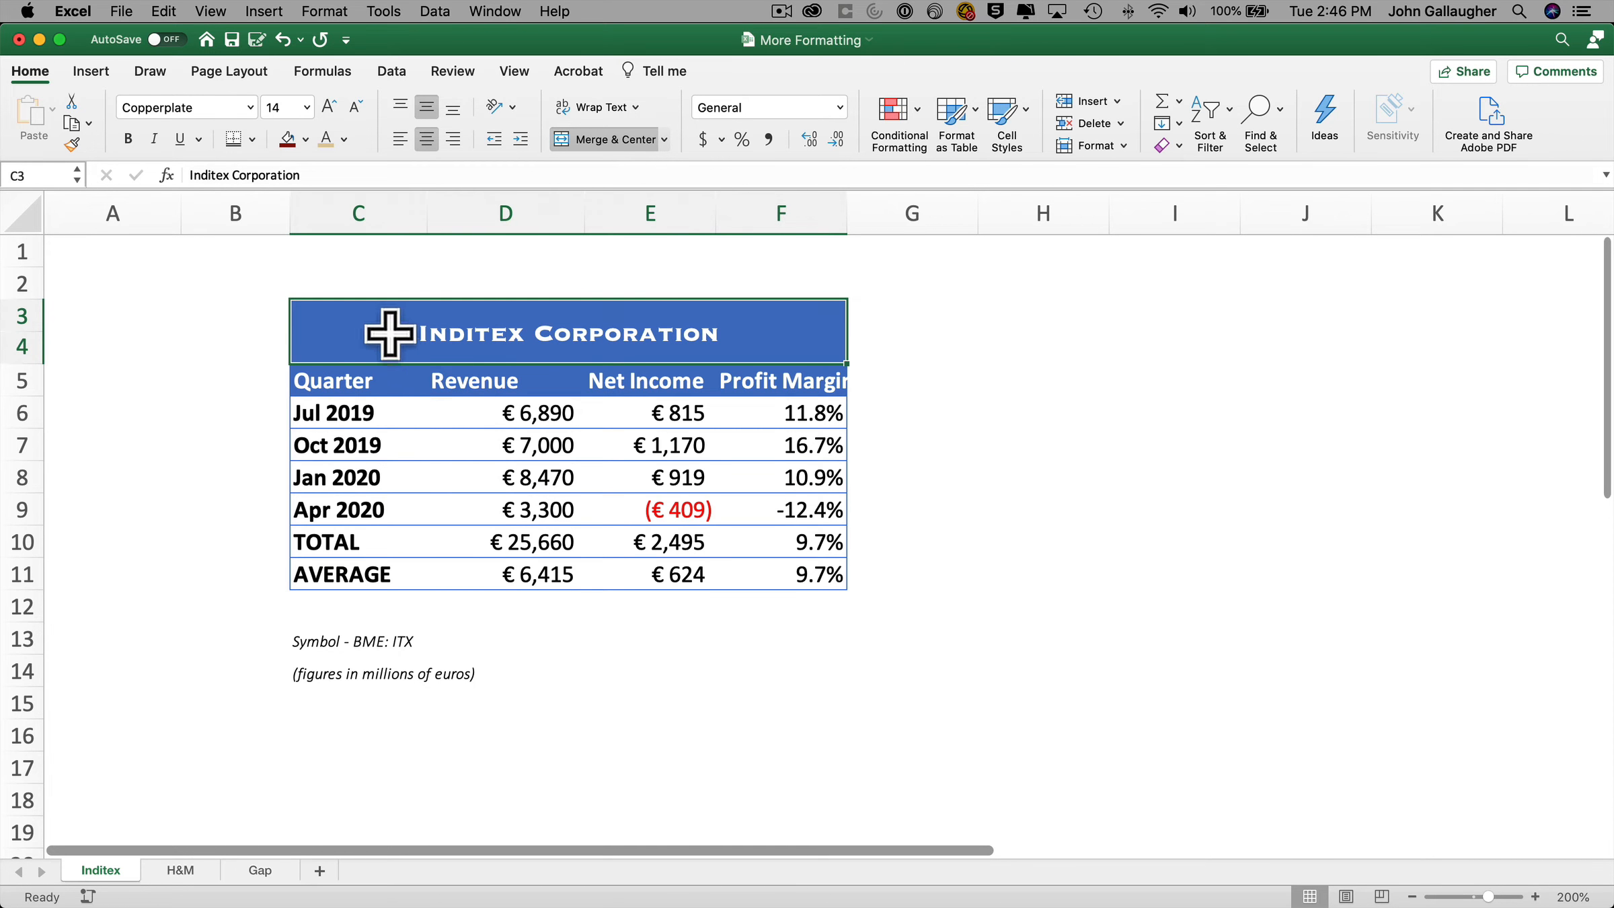
left_click(994, 410)
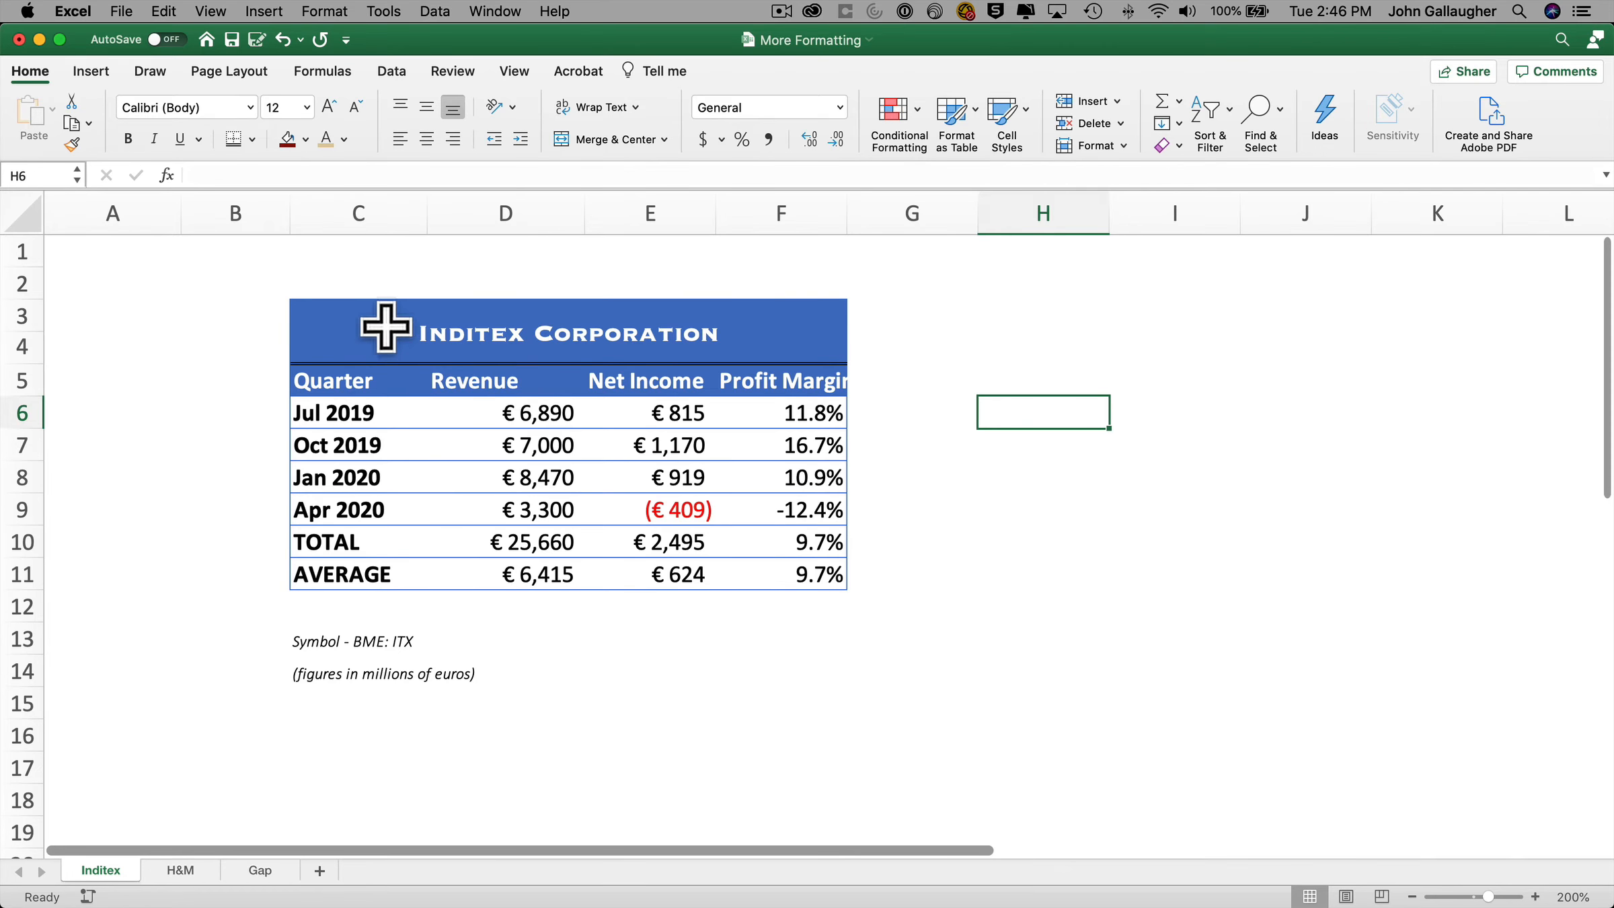
Apply Outside Borders to the whole Inditex block C3:F14
left_click_drag(315, 311, 768, 669)
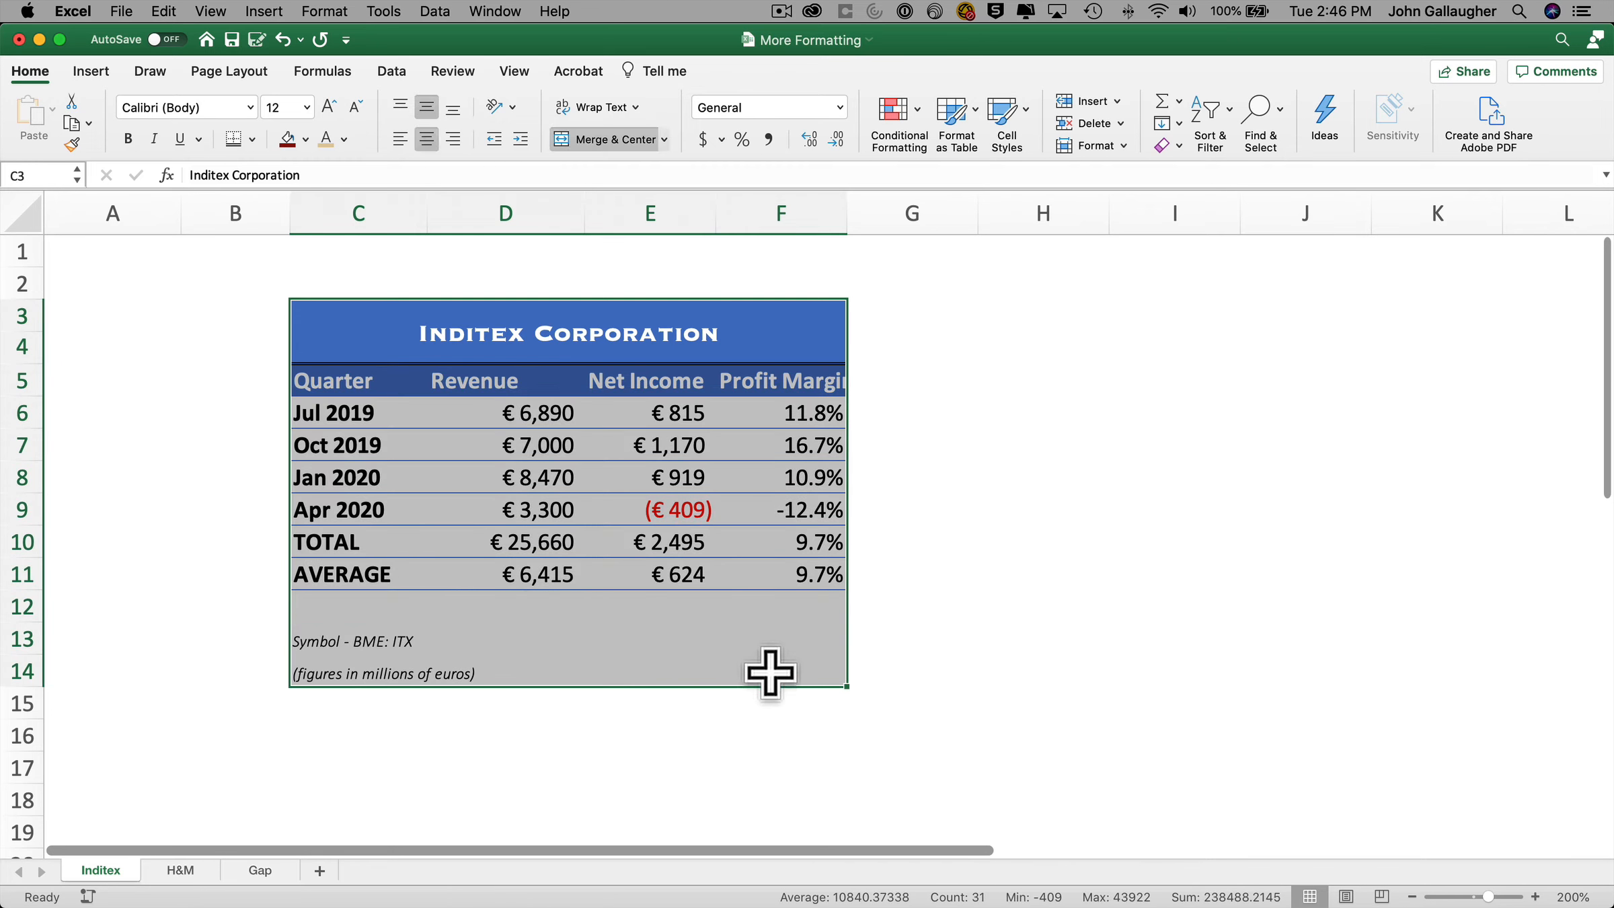
left_click(253, 140)
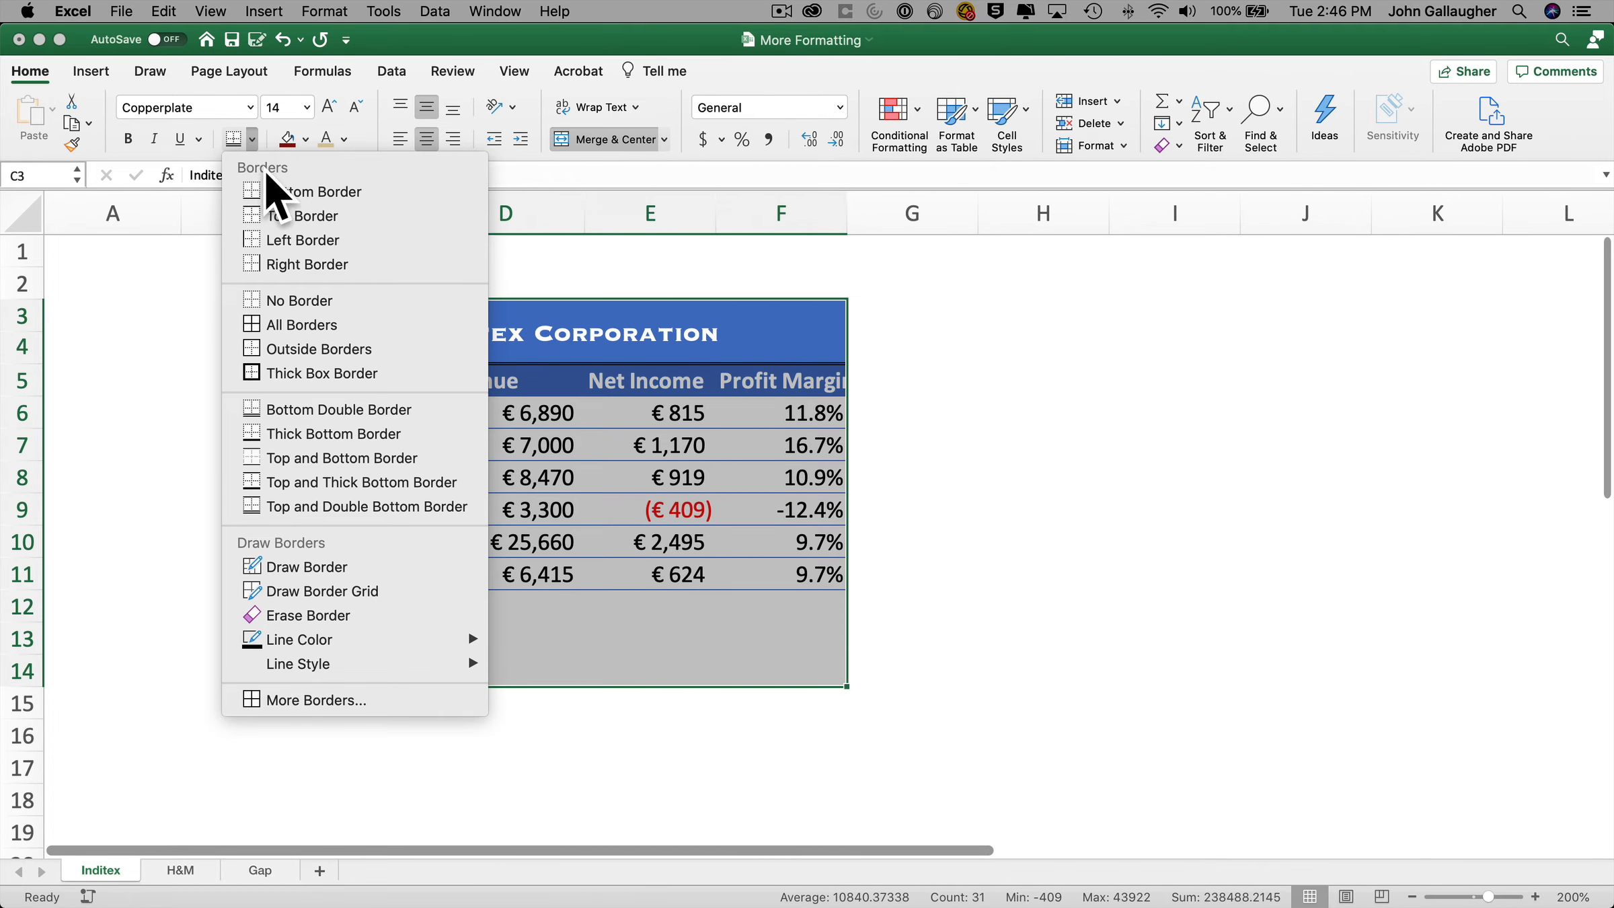
left_click(372, 345)
left_click(1224, 579)
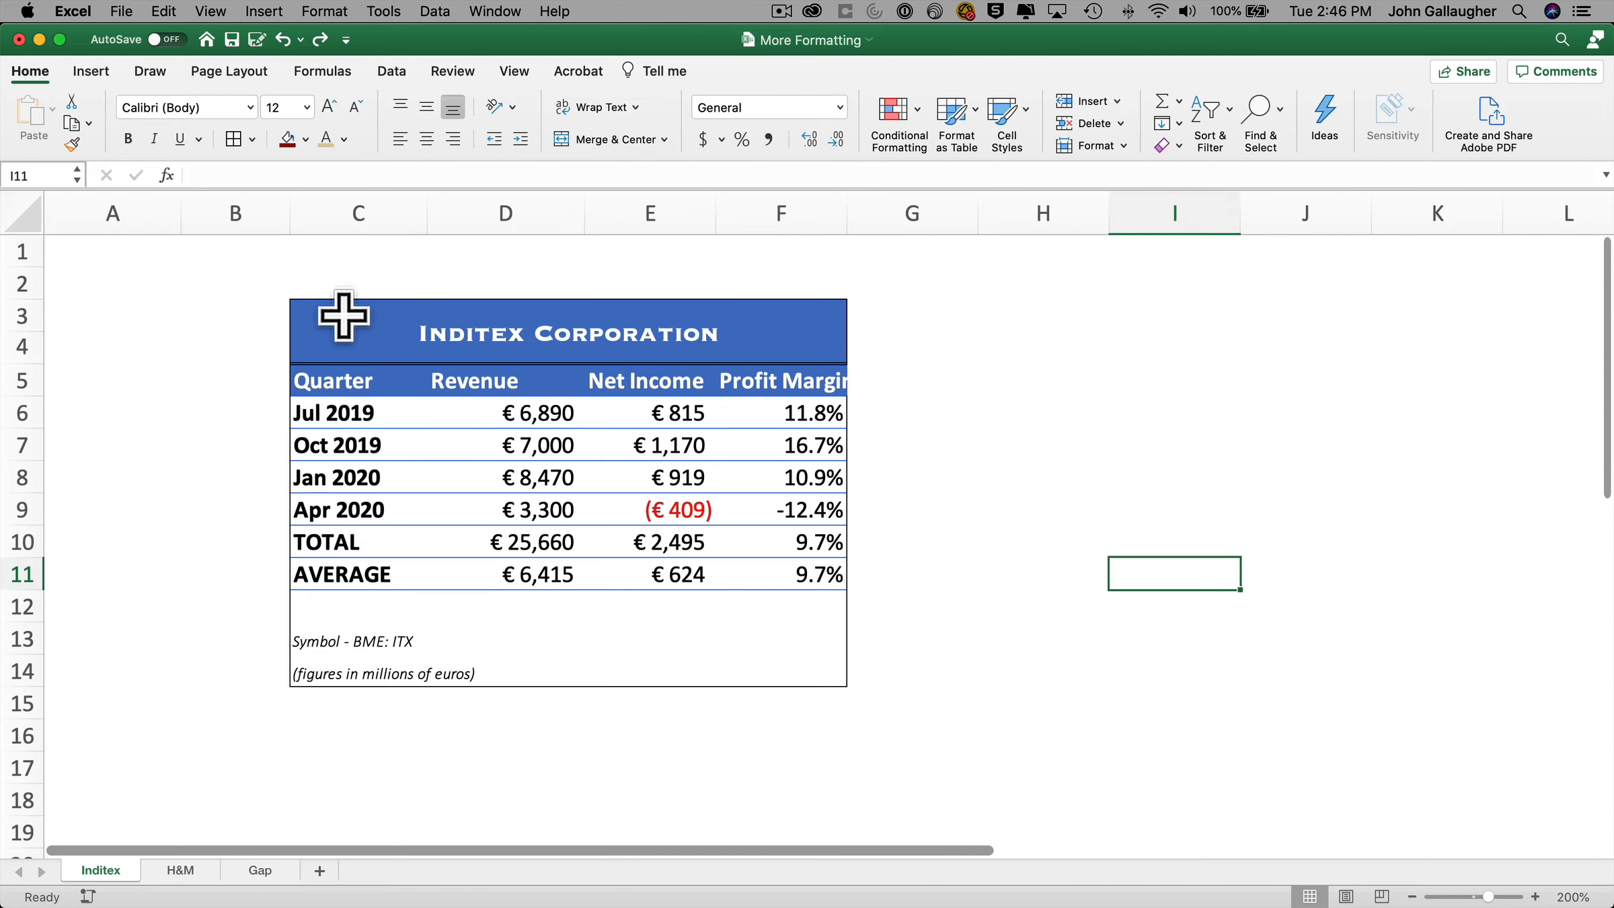
Reselect C3:F14, try All Borders and undo it, then apply Thick Box Border
left_click(324, 310)
left_click_drag(324, 310, 740, 647)
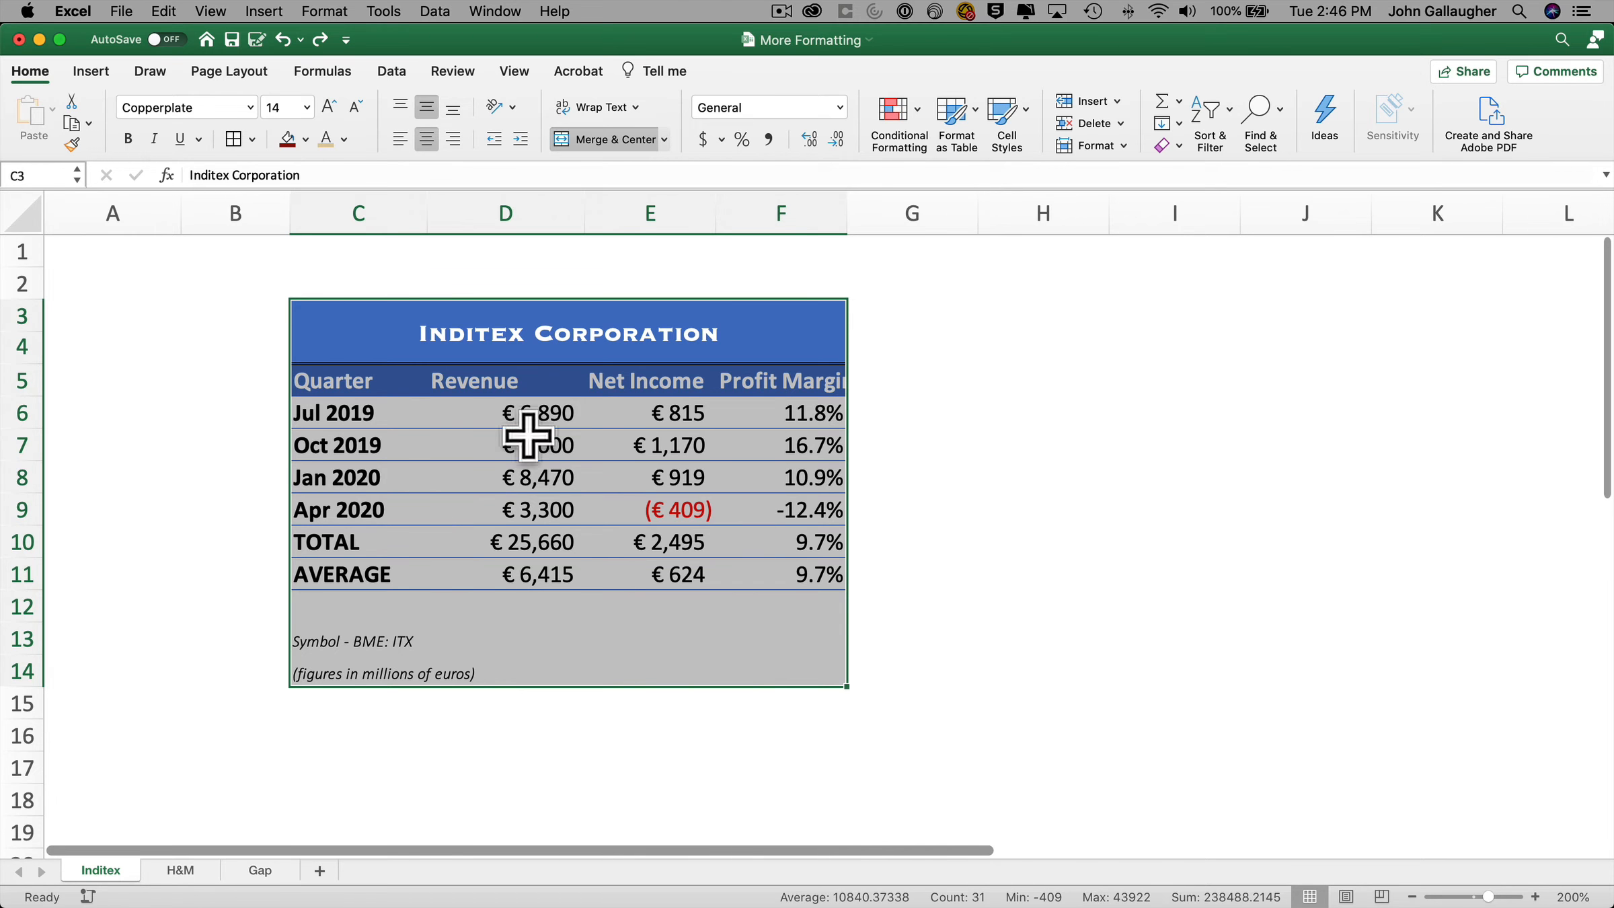
left_click(252, 139)
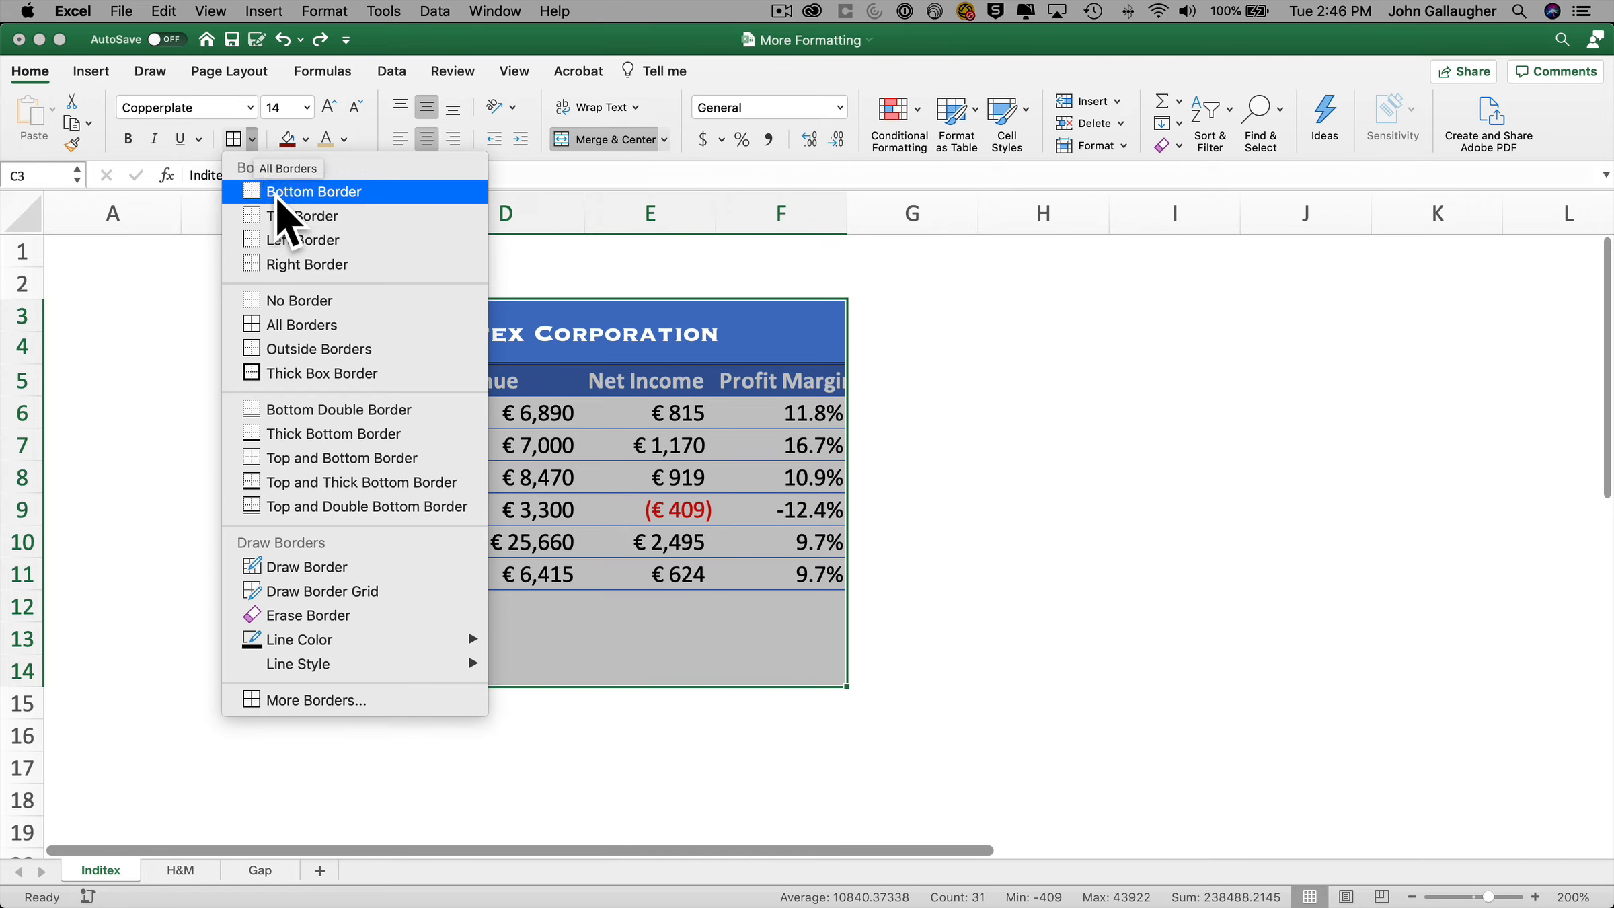
left_click(307, 327)
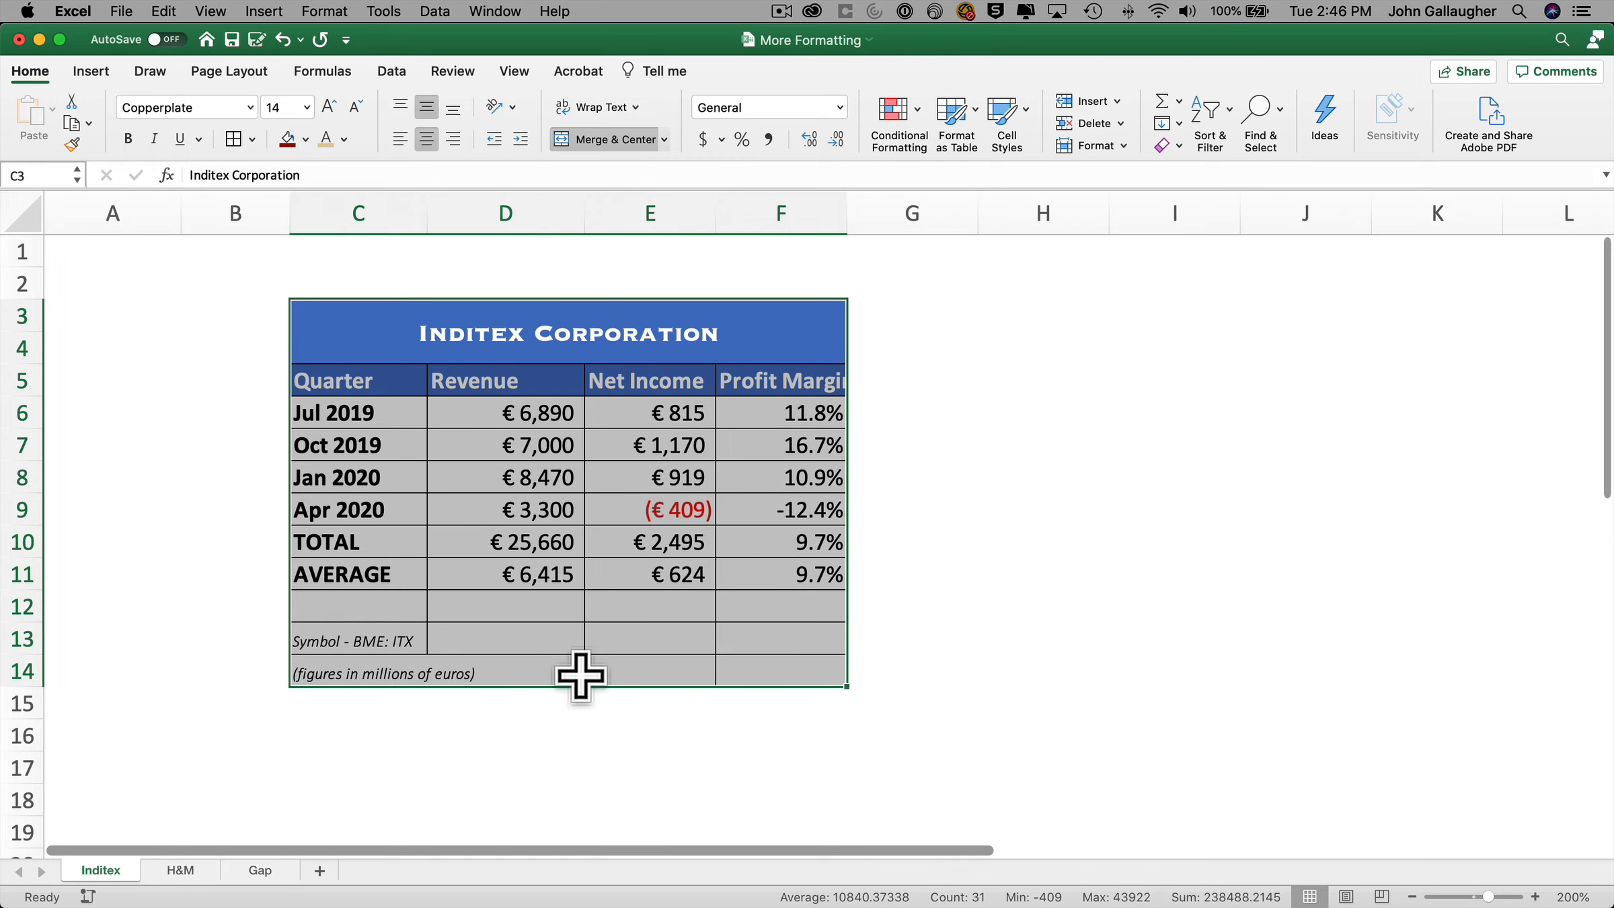
key("super+z")
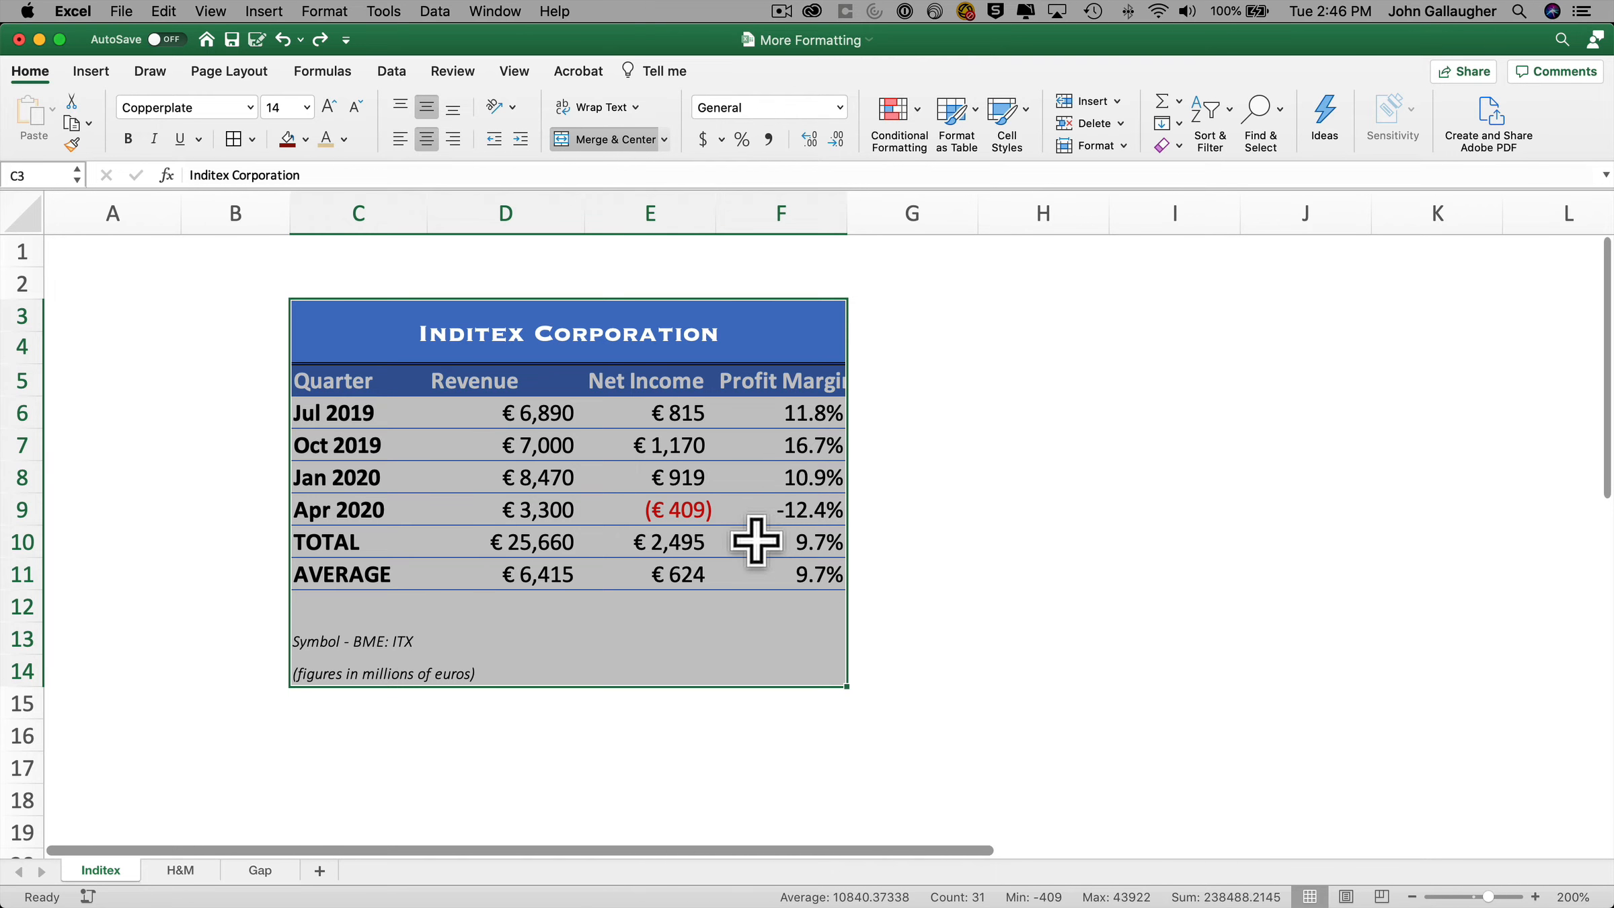
left_click(251, 139)
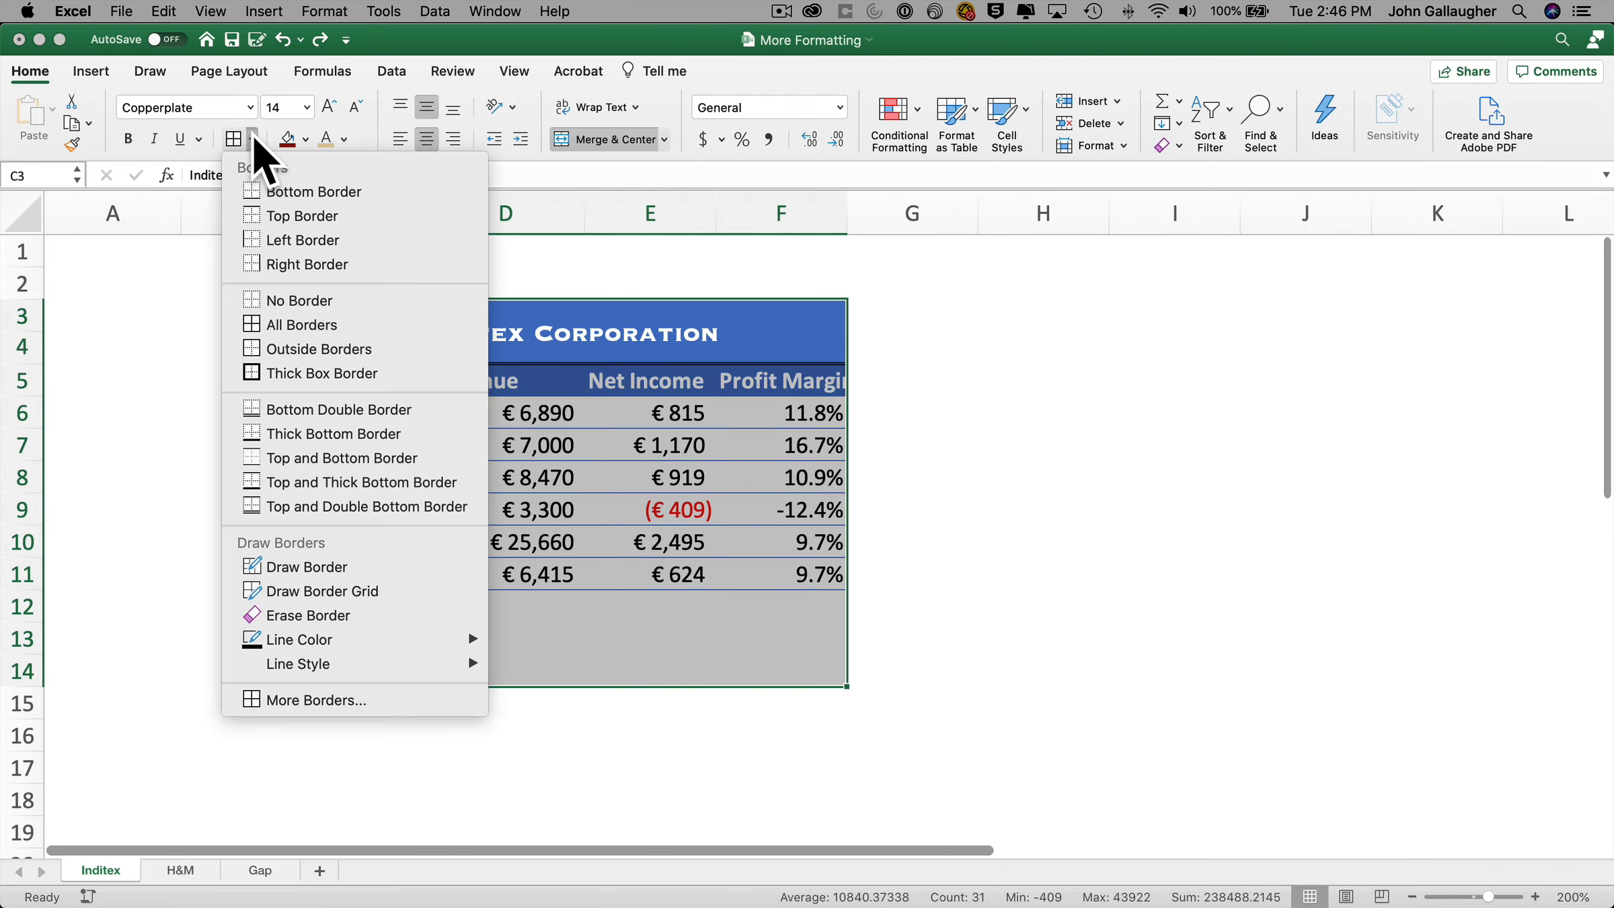
left_click(331, 374)
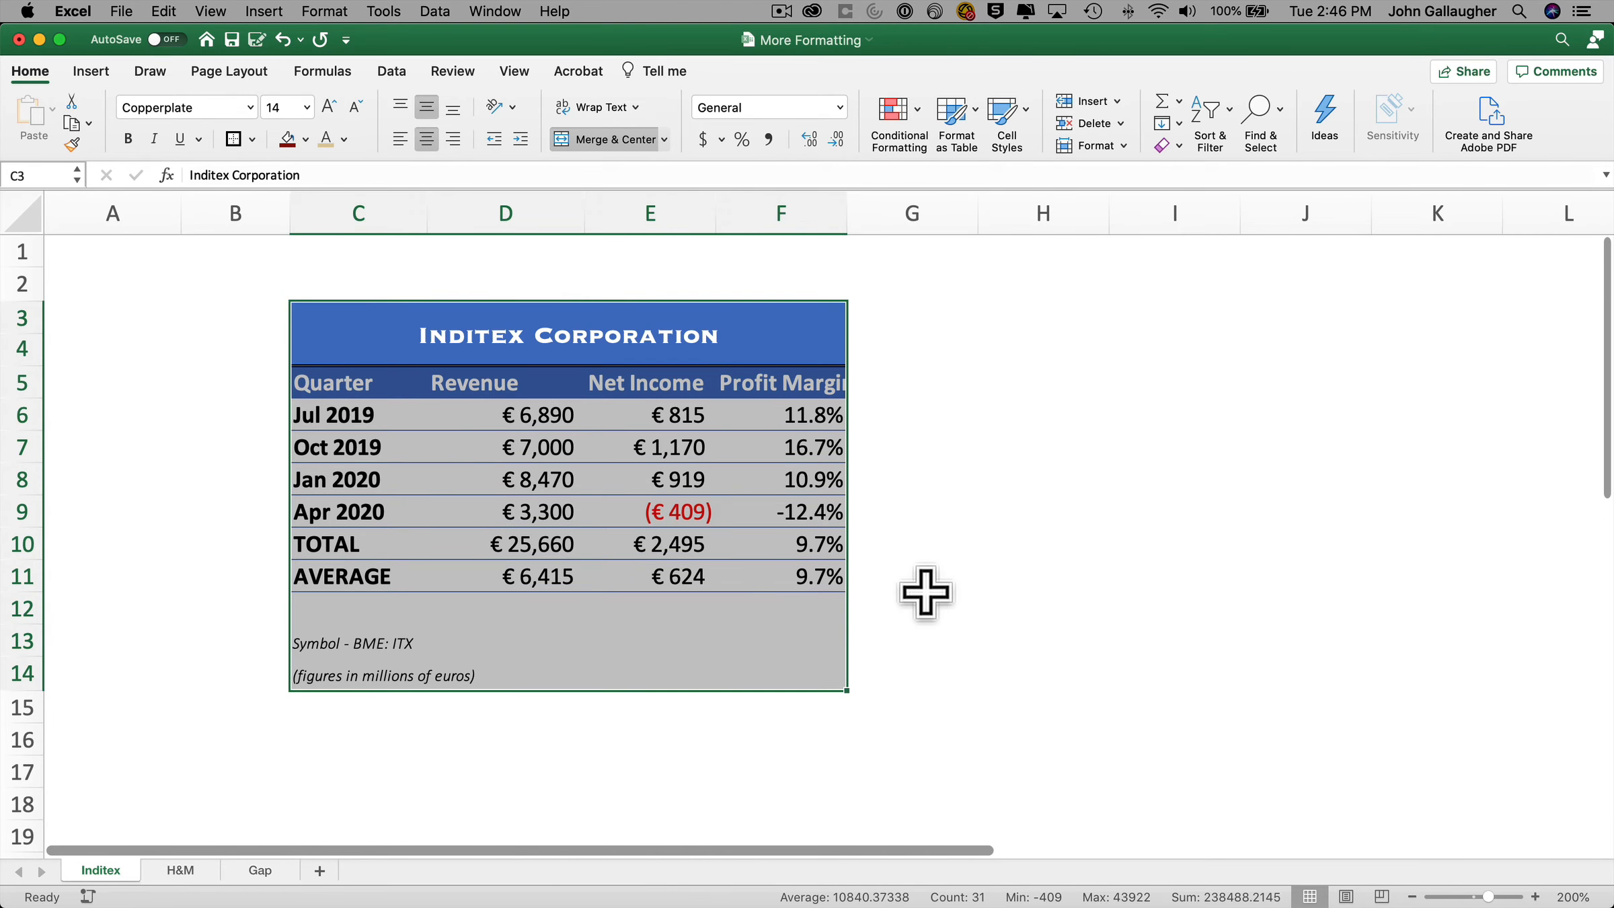
left_click(981, 603)
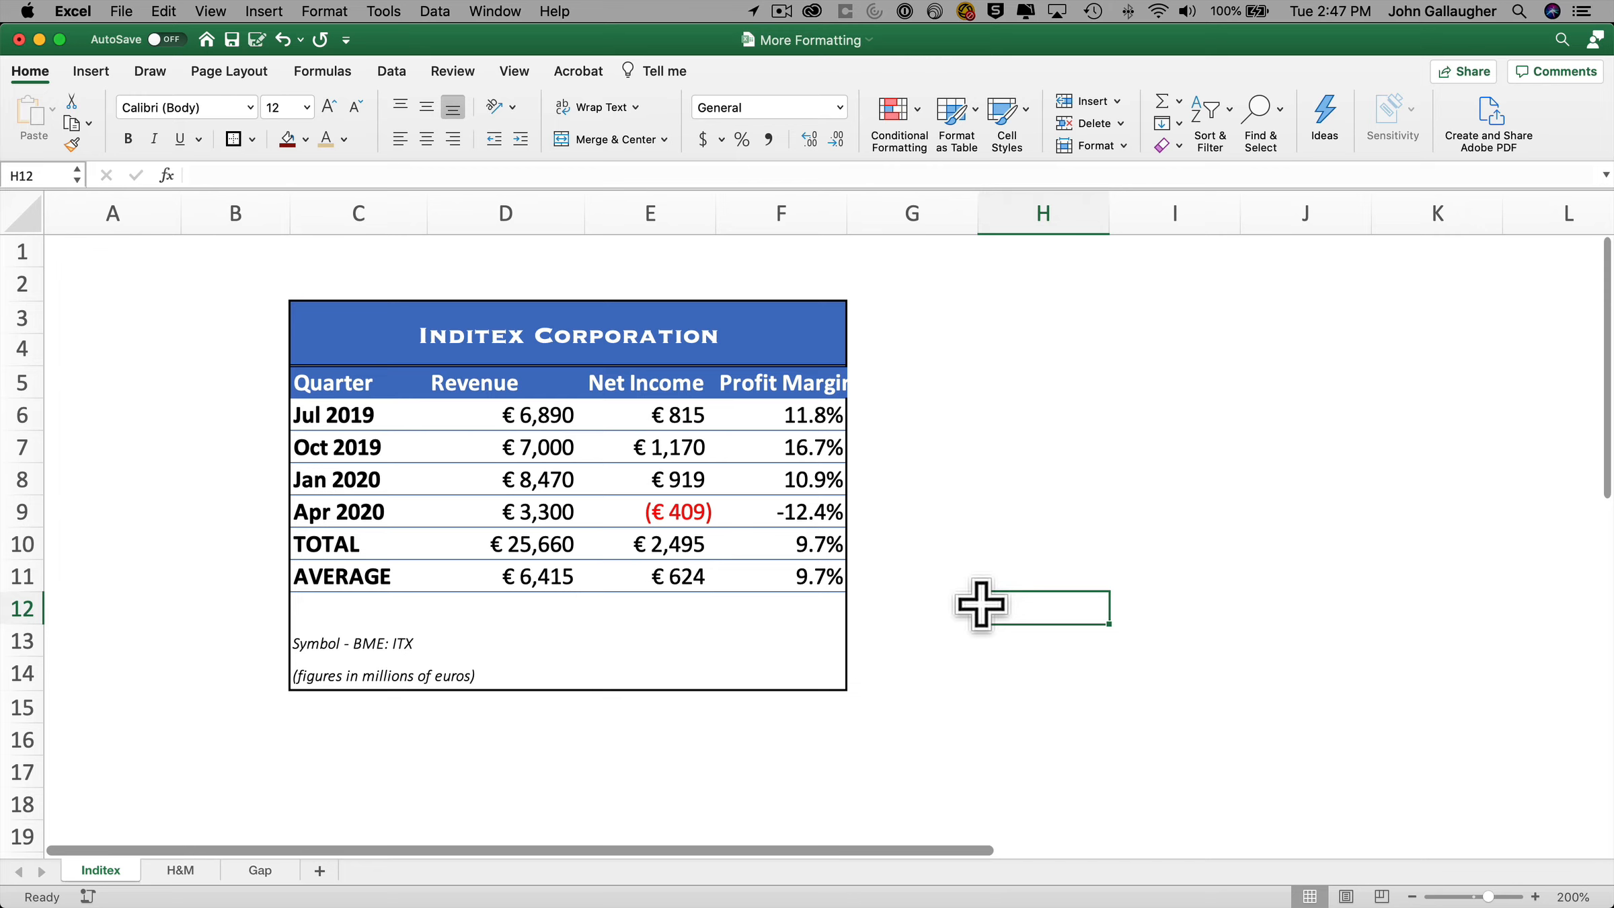
Select data rows C6:F11 and erase the border line under the AVERAGE row
left_click(331, 412)
left_click_drag(332, 412, 752, 560)
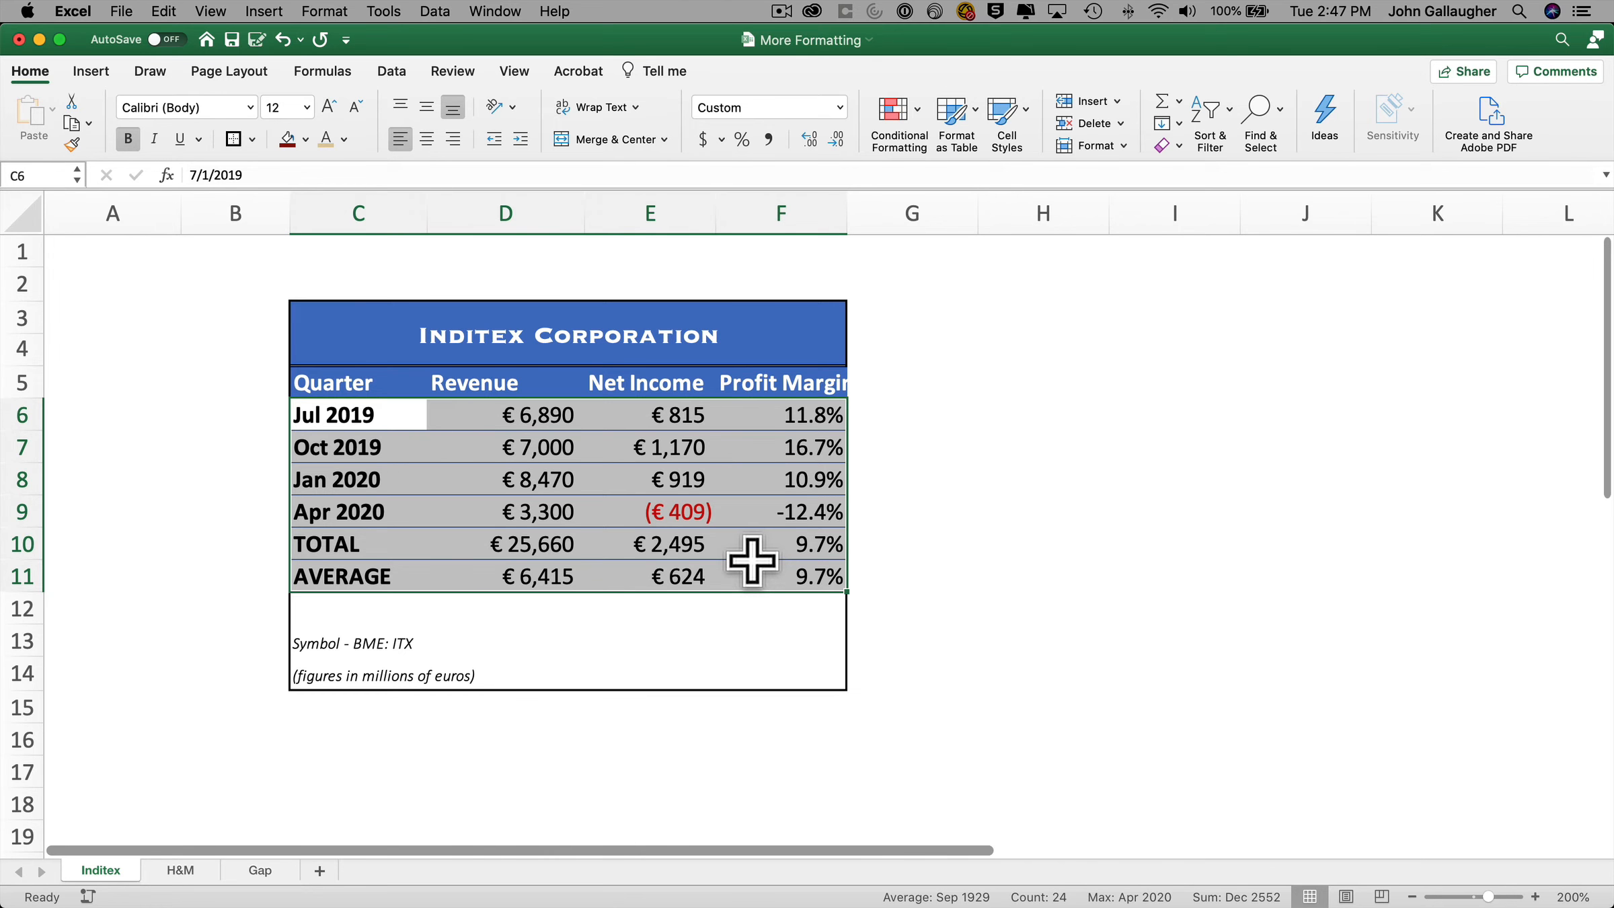
left_click(254, 140)
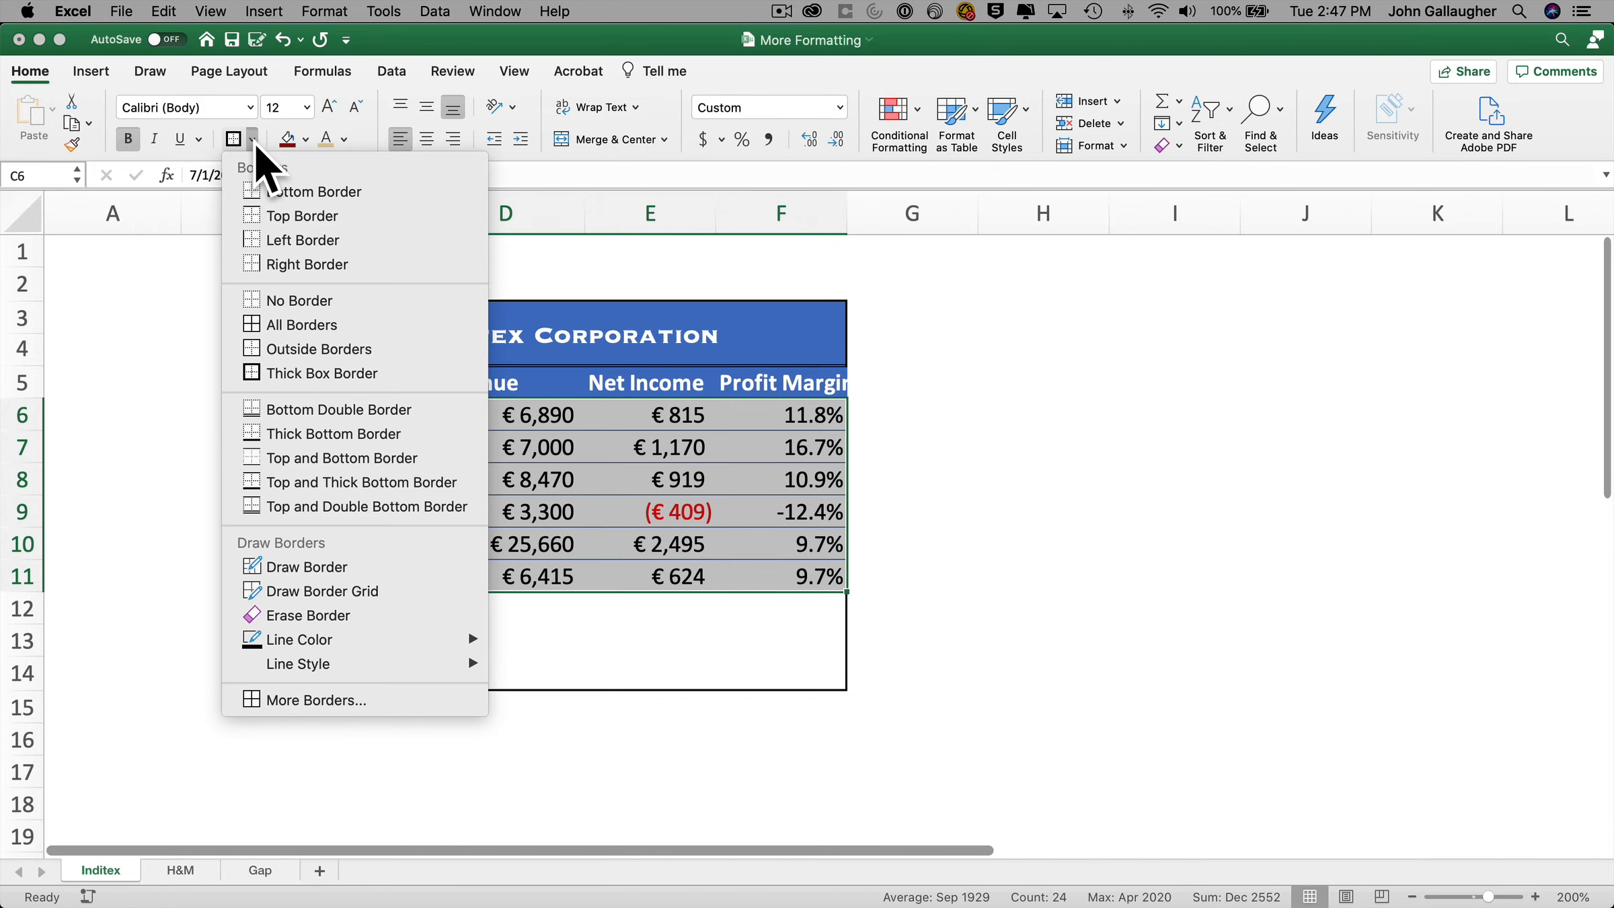
left_click(411, 615)
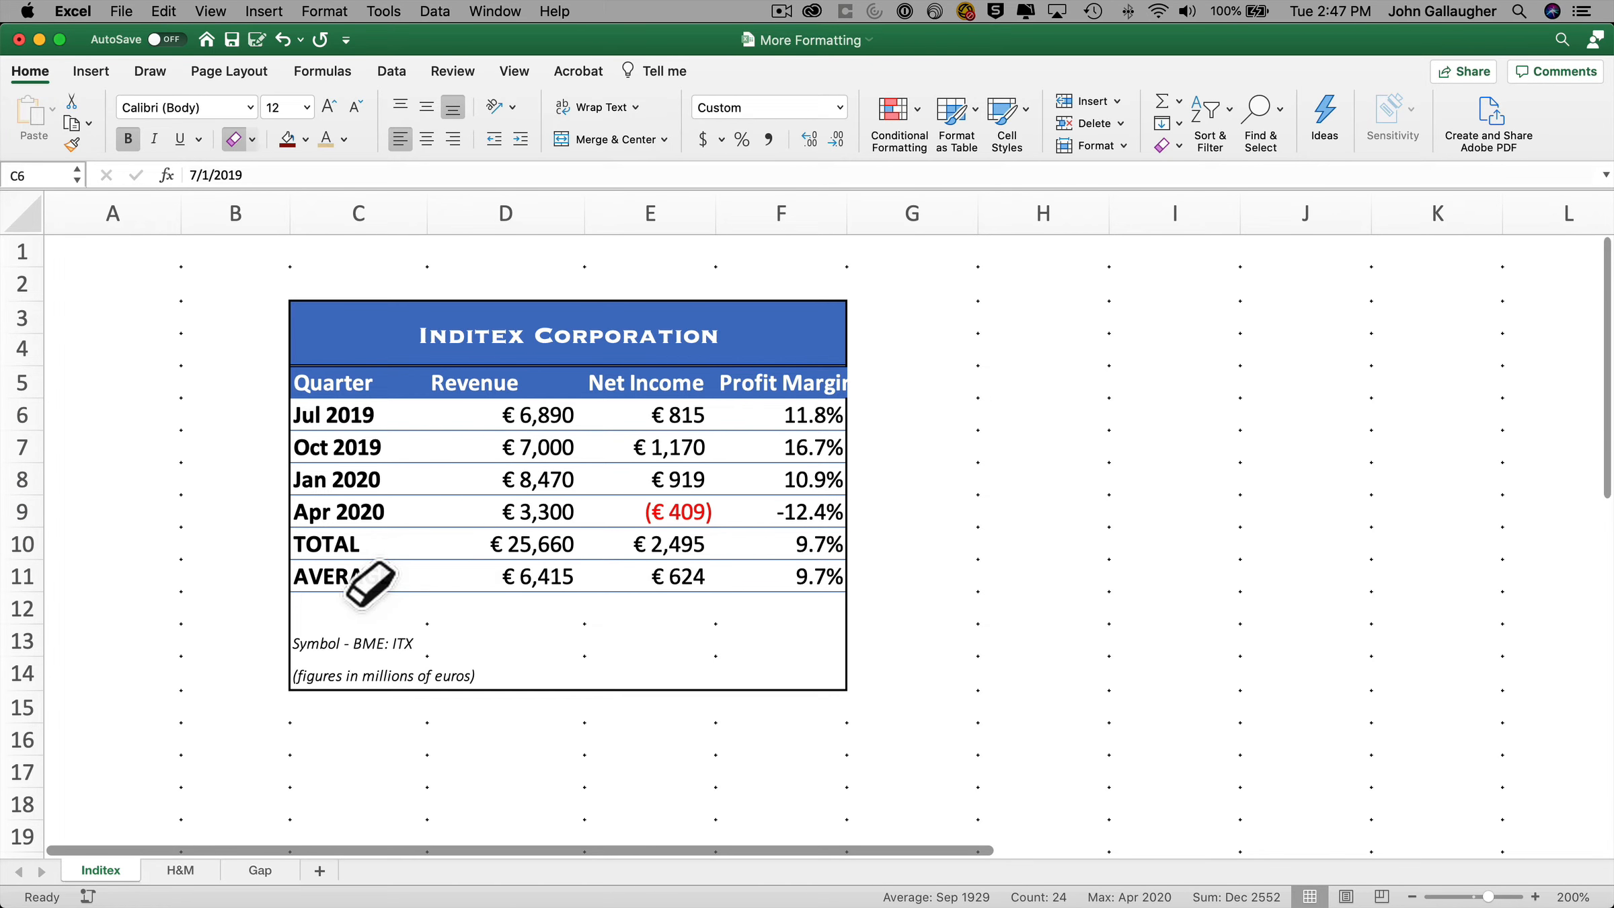
left_click_drag(363, 595, 609, 592)
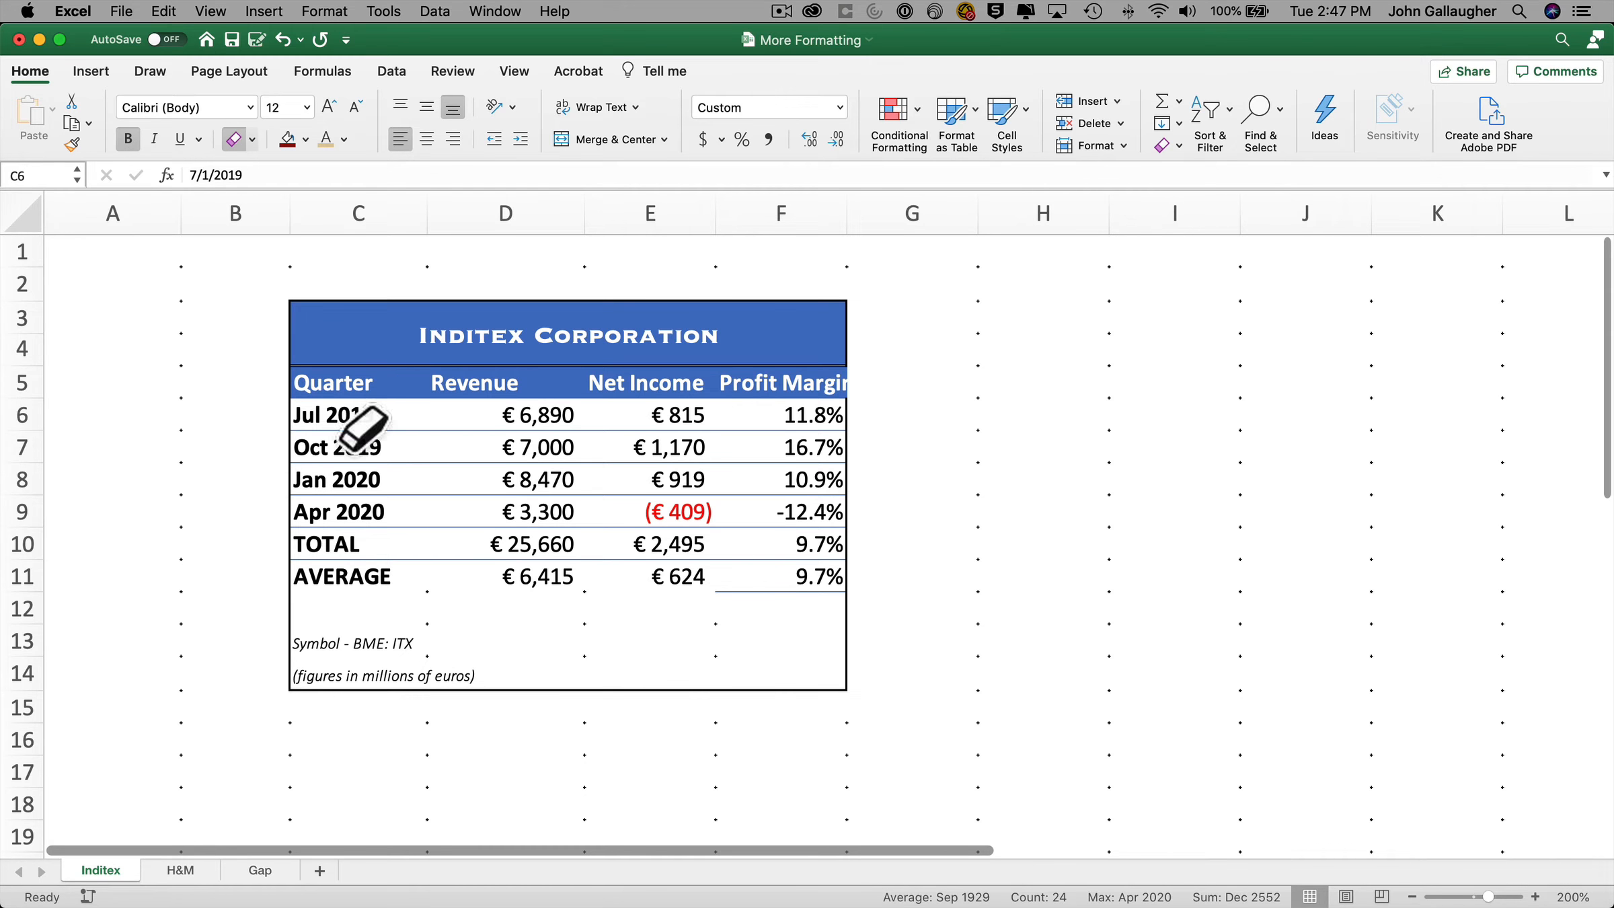
Apply No Border to the whole C6:F11 data range
left_click(253, 139)
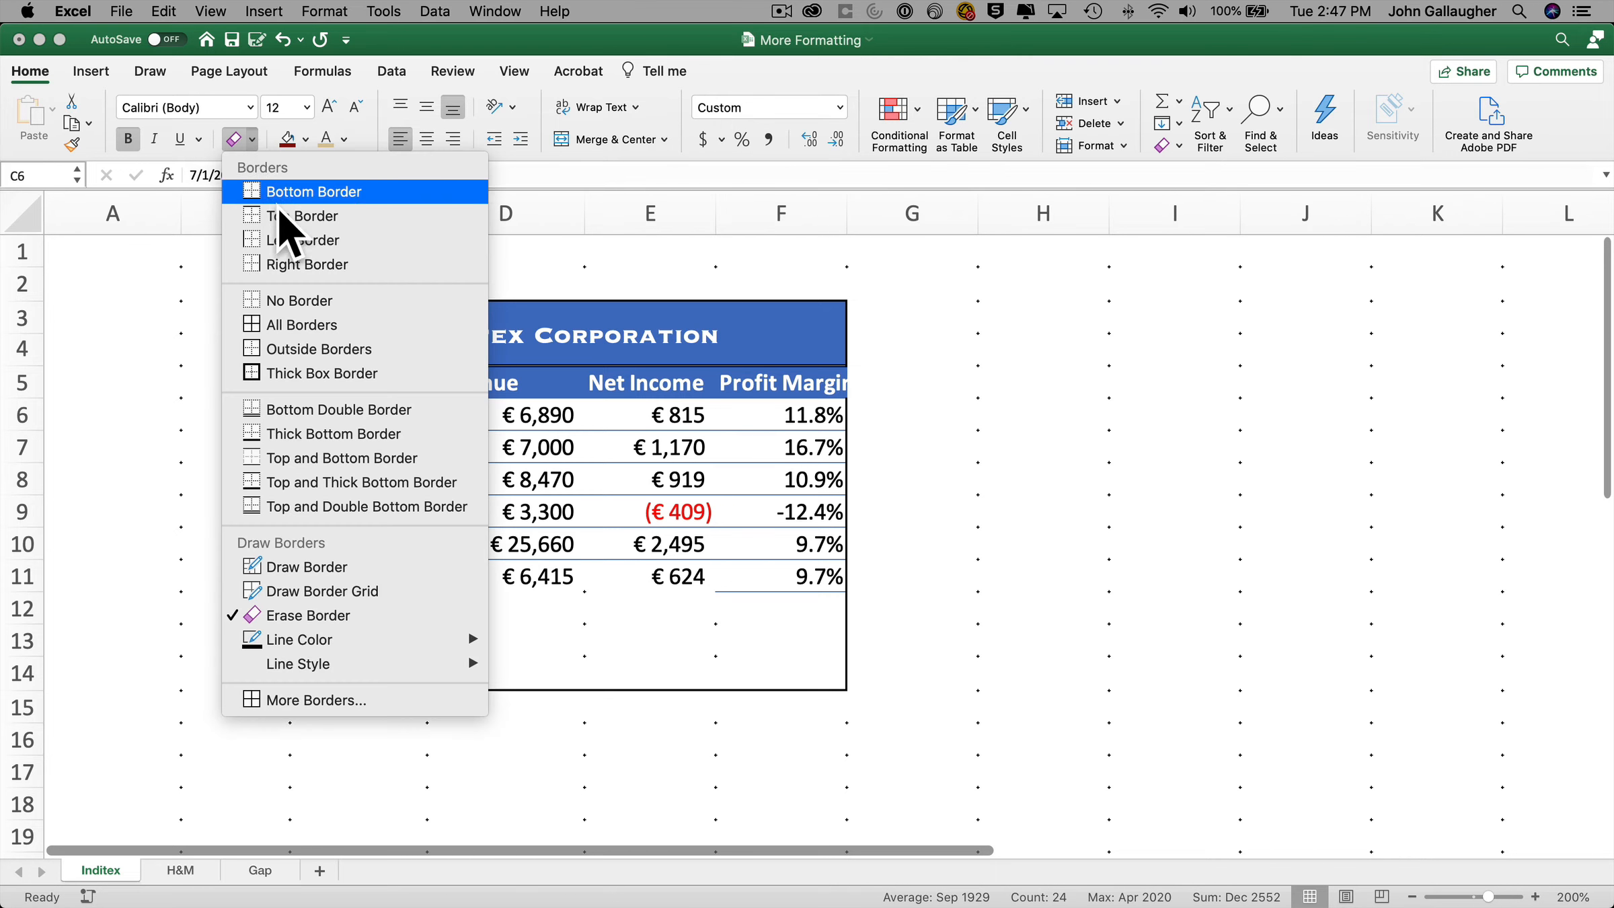
left_click(314, 304)
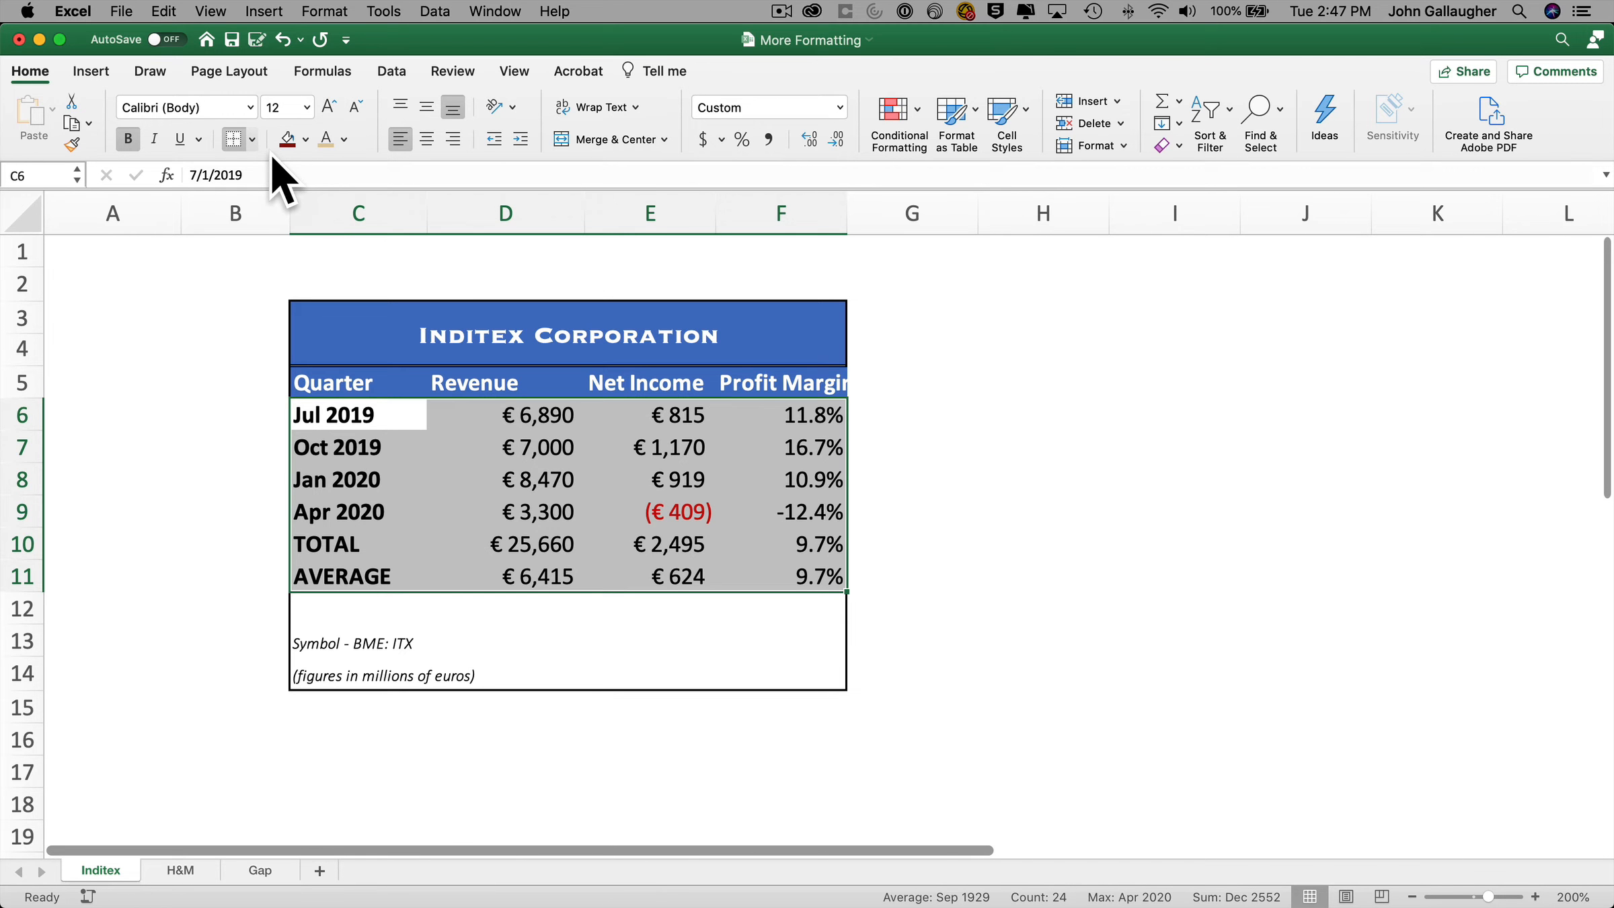
left_click(1130, 534)
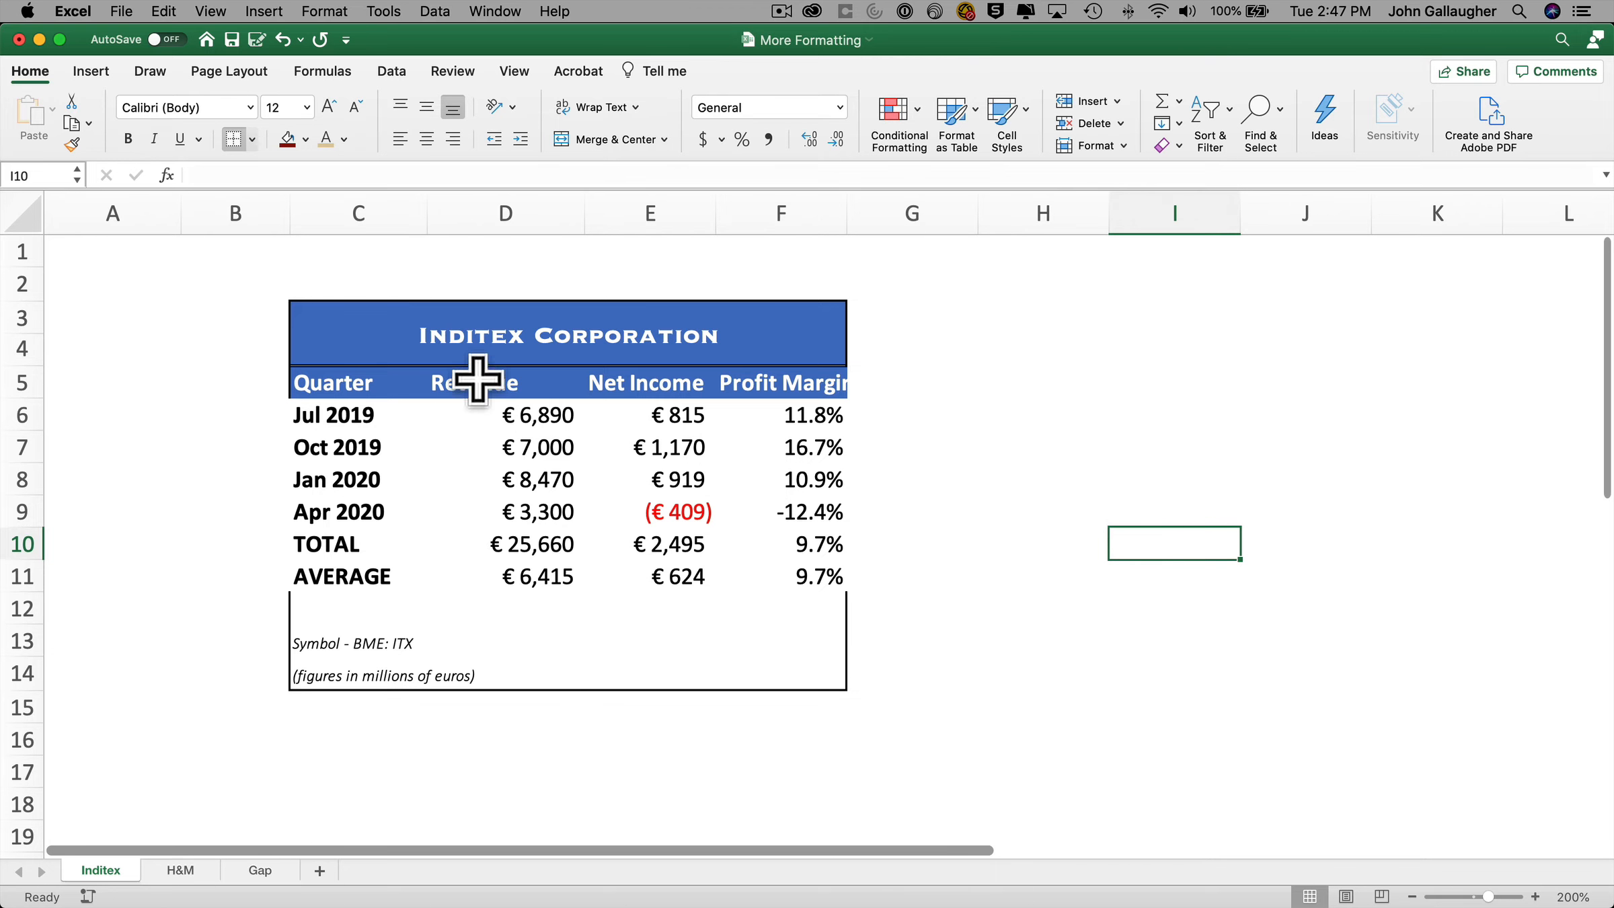
Reapply the Thick Box Border around the Inditex block C3:F14
left_click(327, 315)
left_click_drag(327, 314, 781, 670)
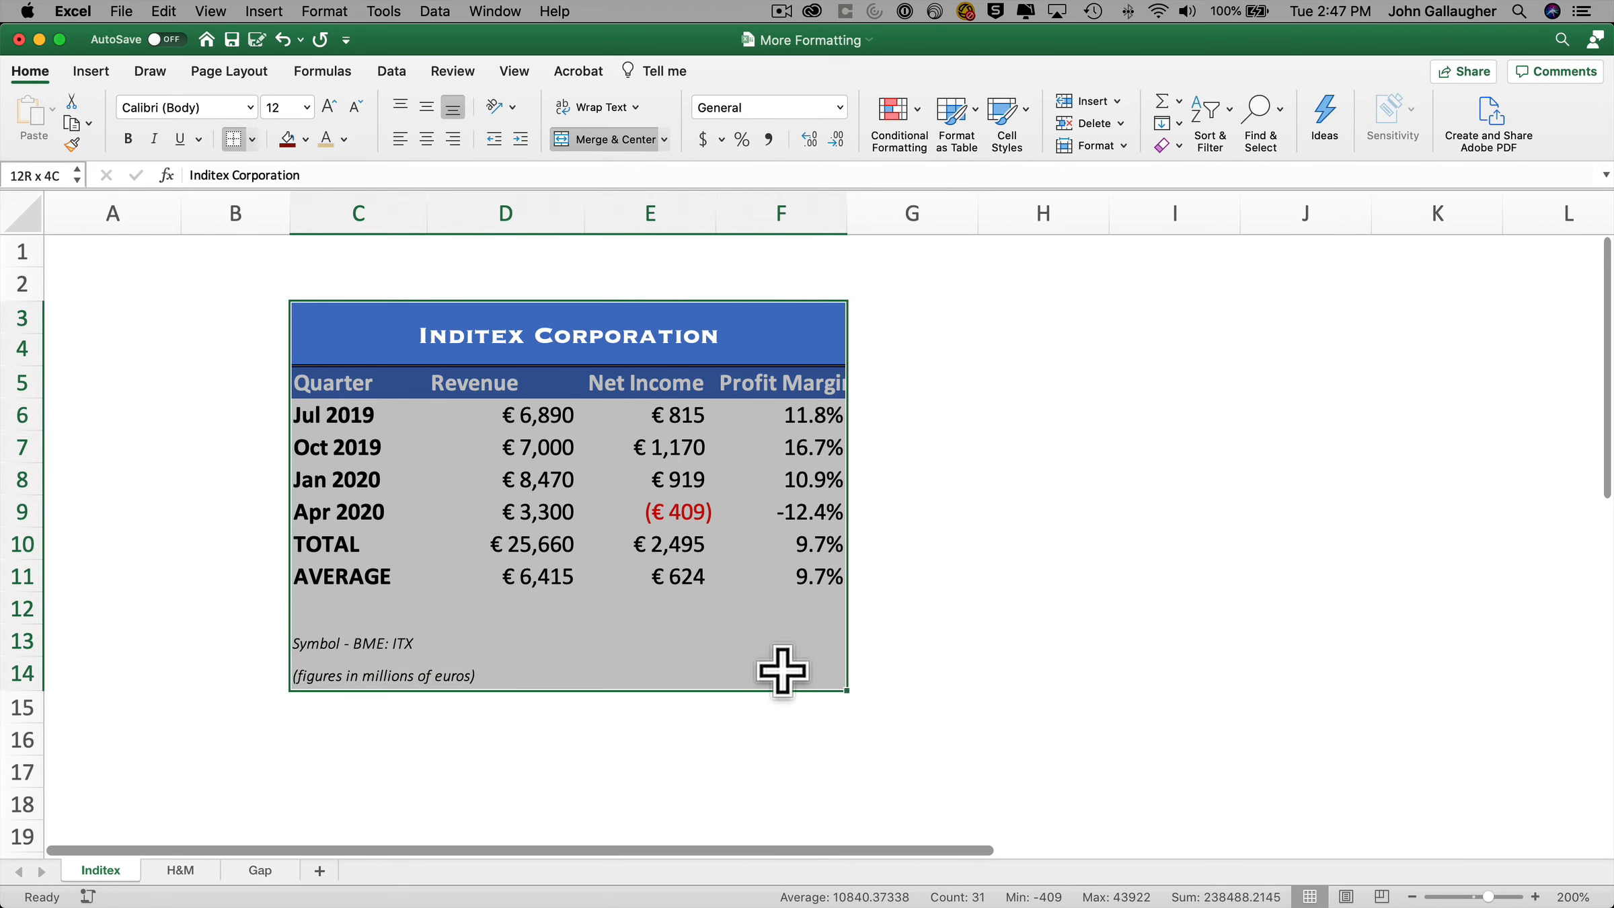
left_click(253, 139)
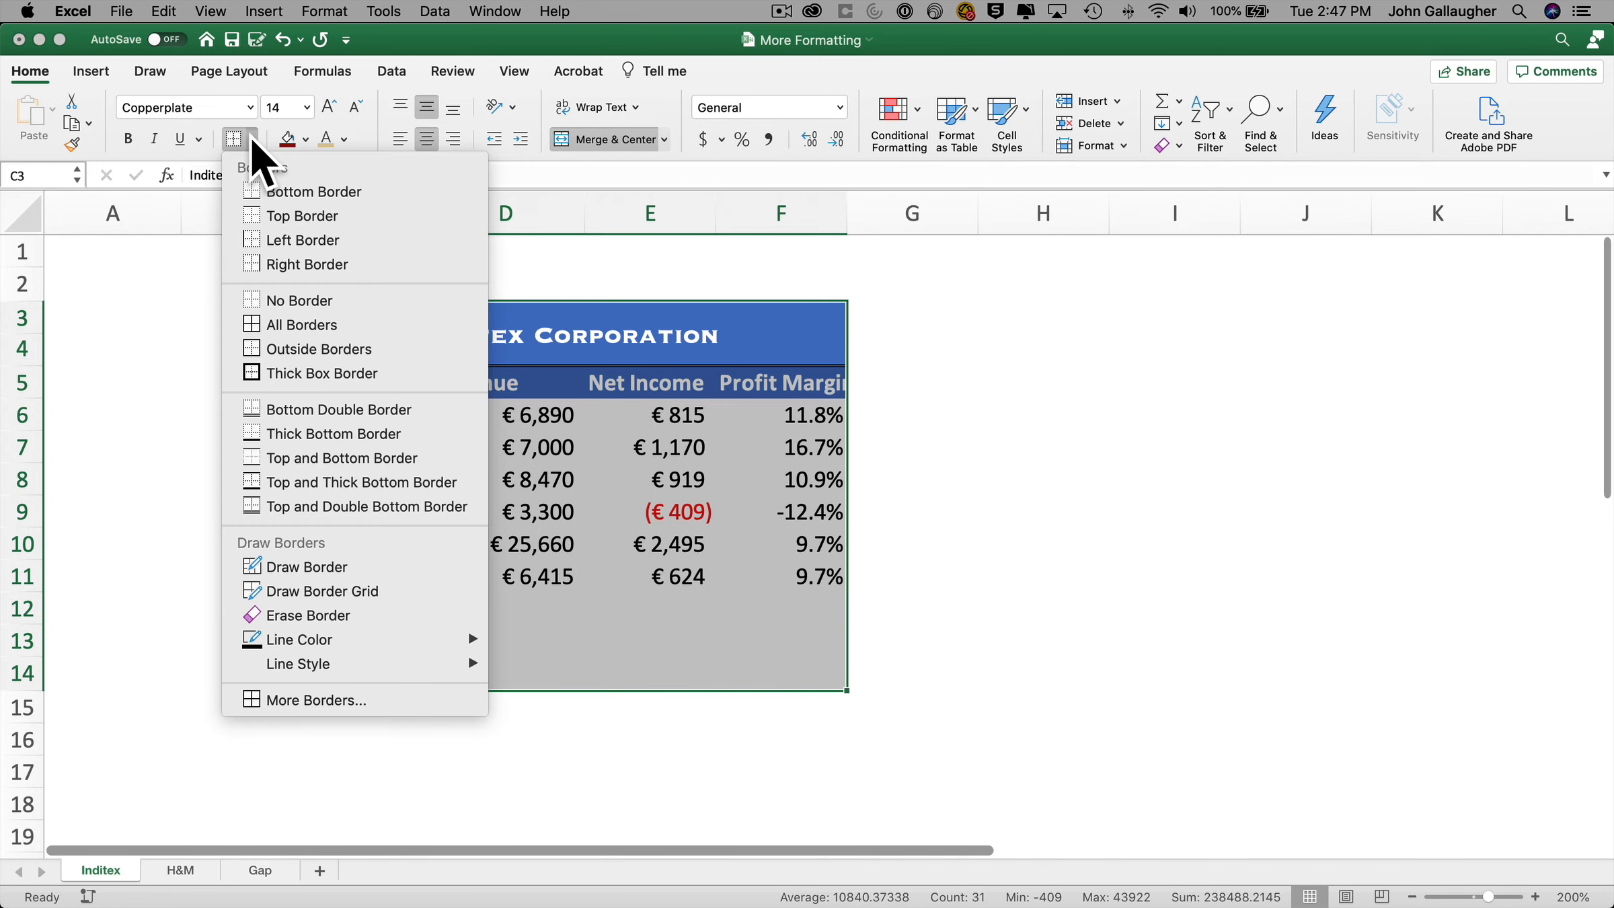
left_click(345, 371)
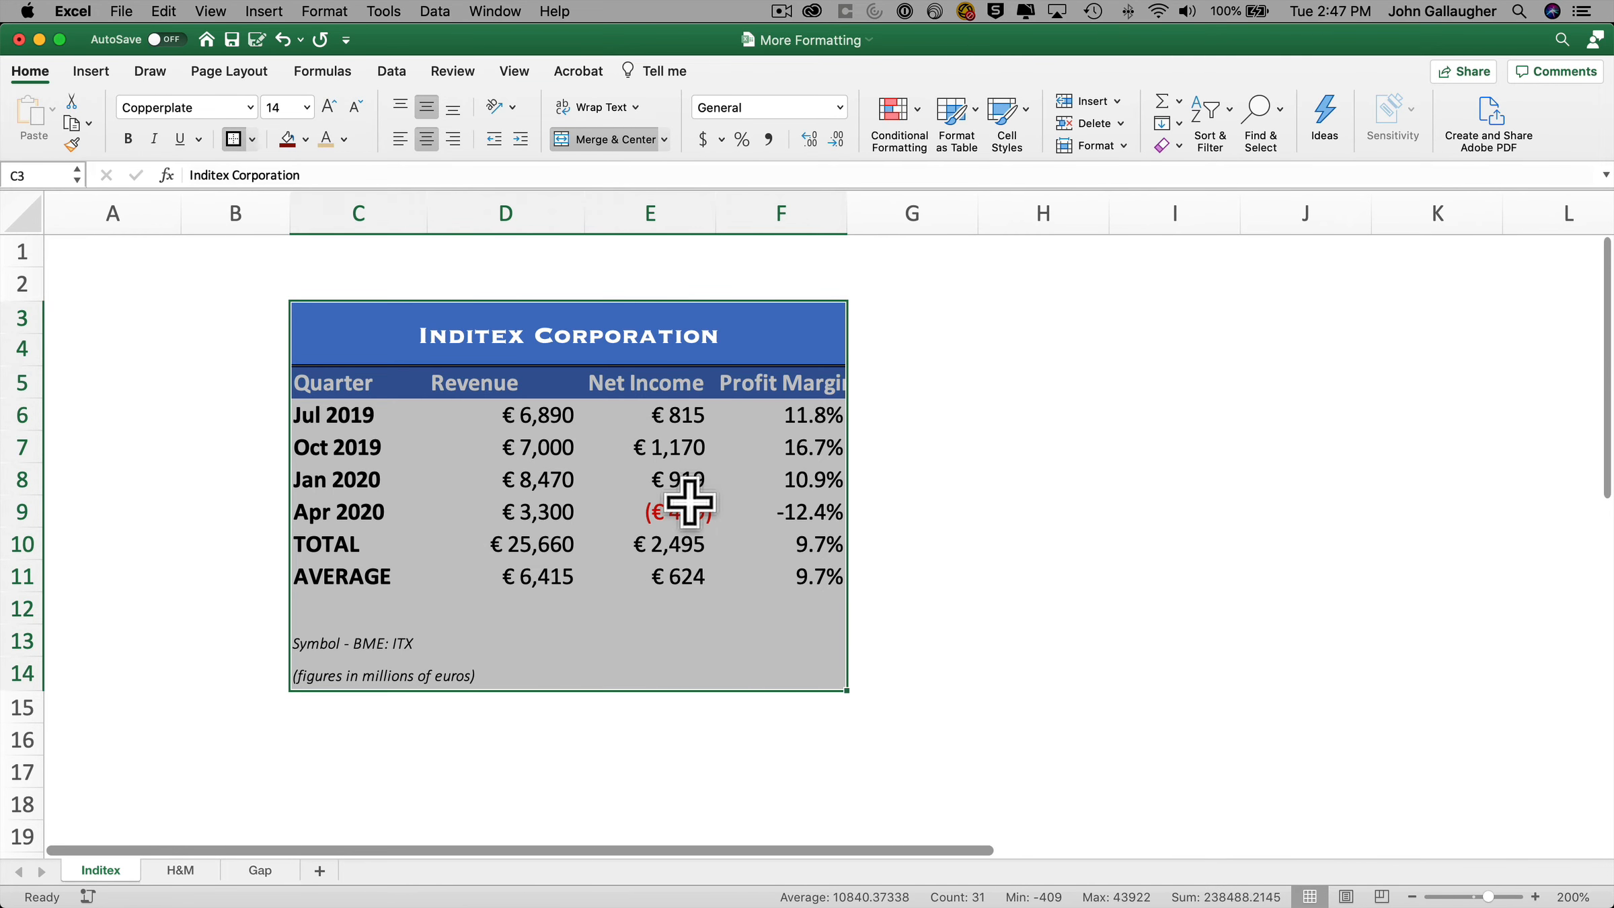
Add a double bottom border under the Apr 2020 row across four columns
left_click(333, 509)
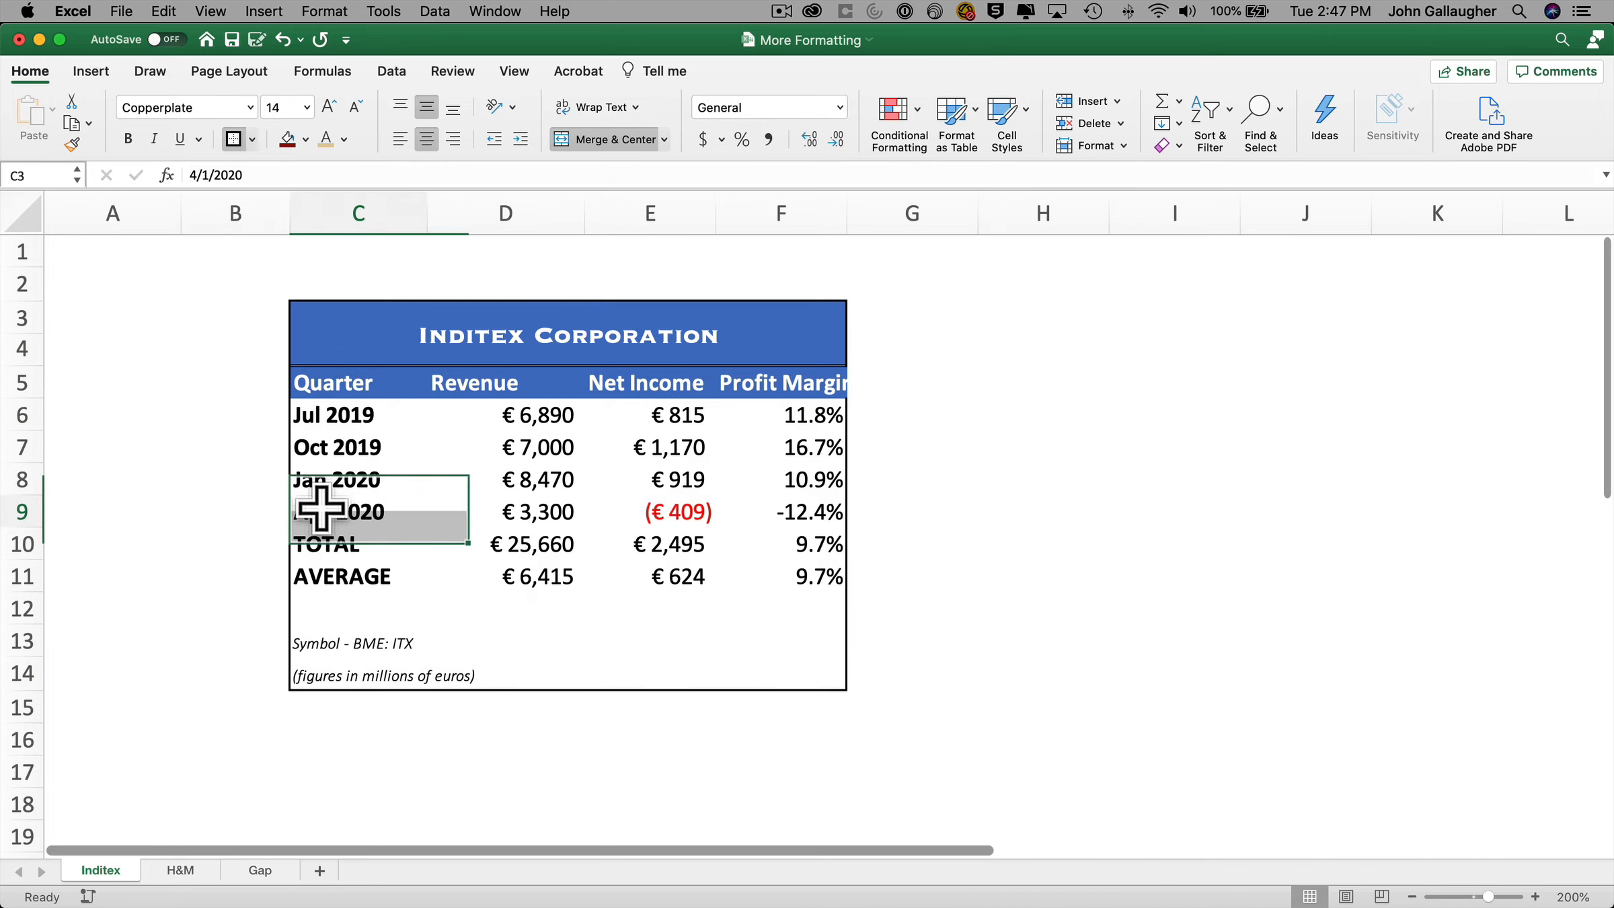
left_click_drag(344, 509, 767, 521)
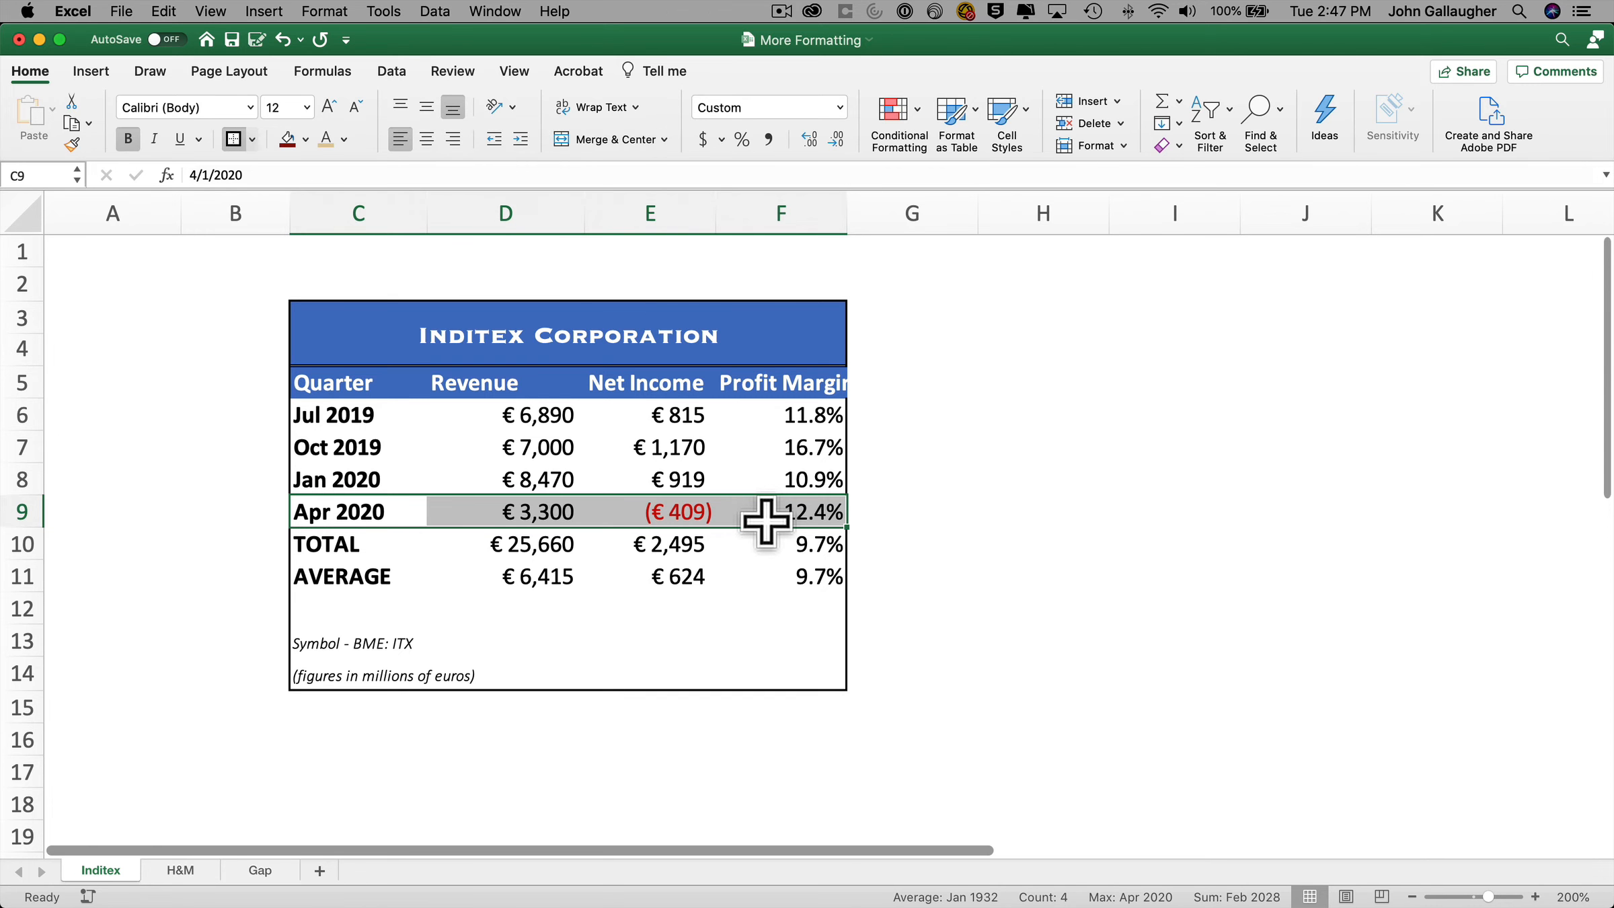
left_click(252, 140)
left_click(398, 411)
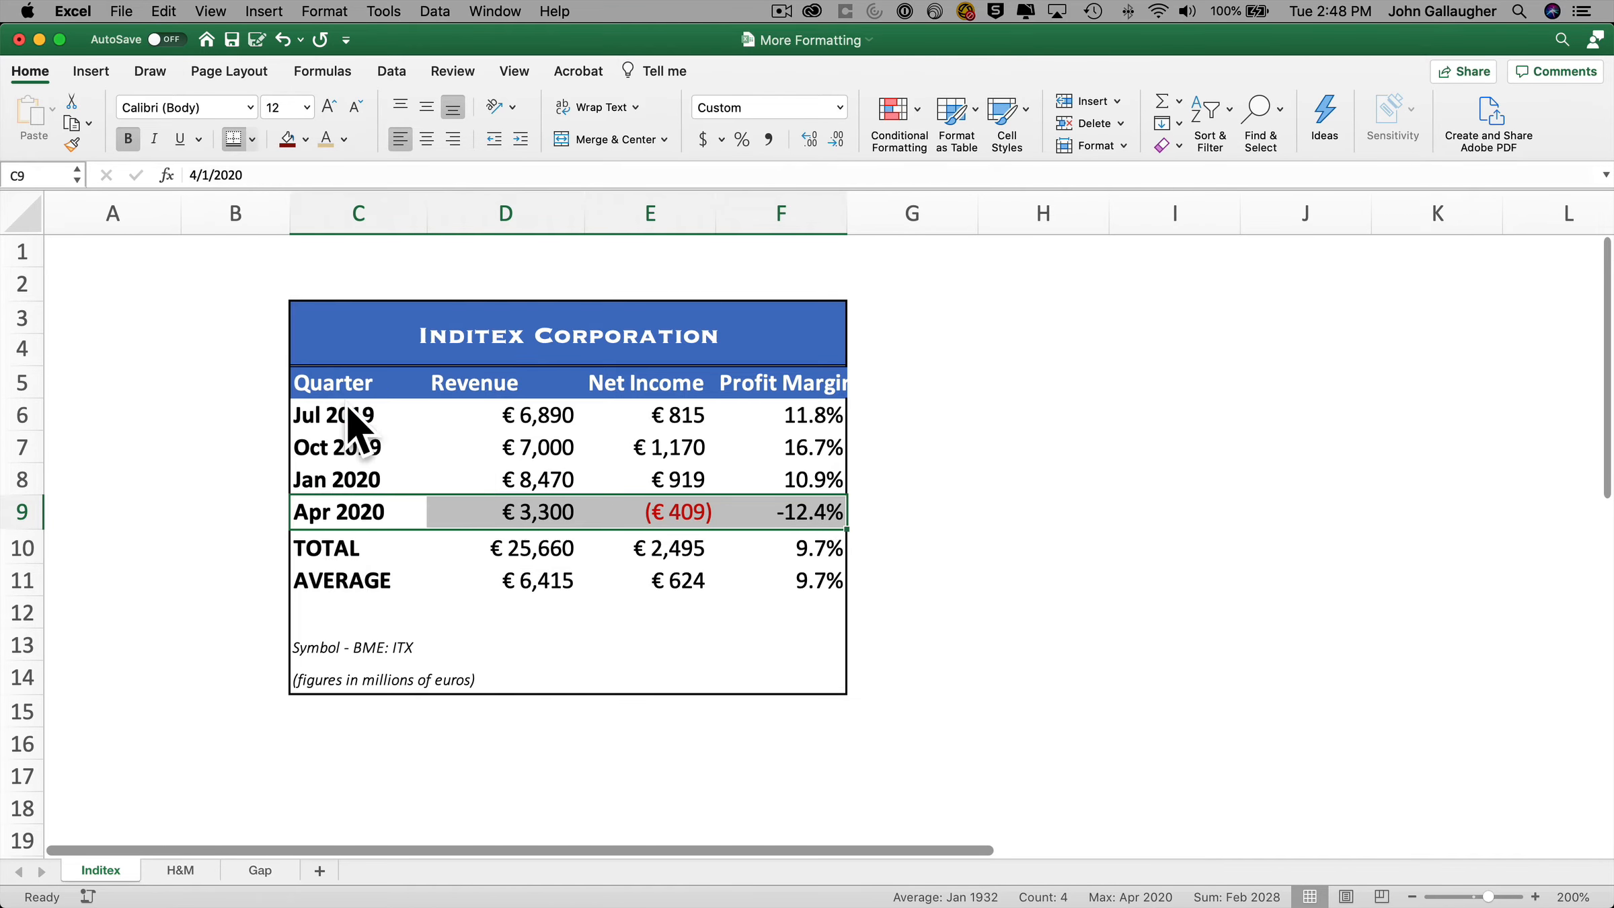
left_click(403, 584)
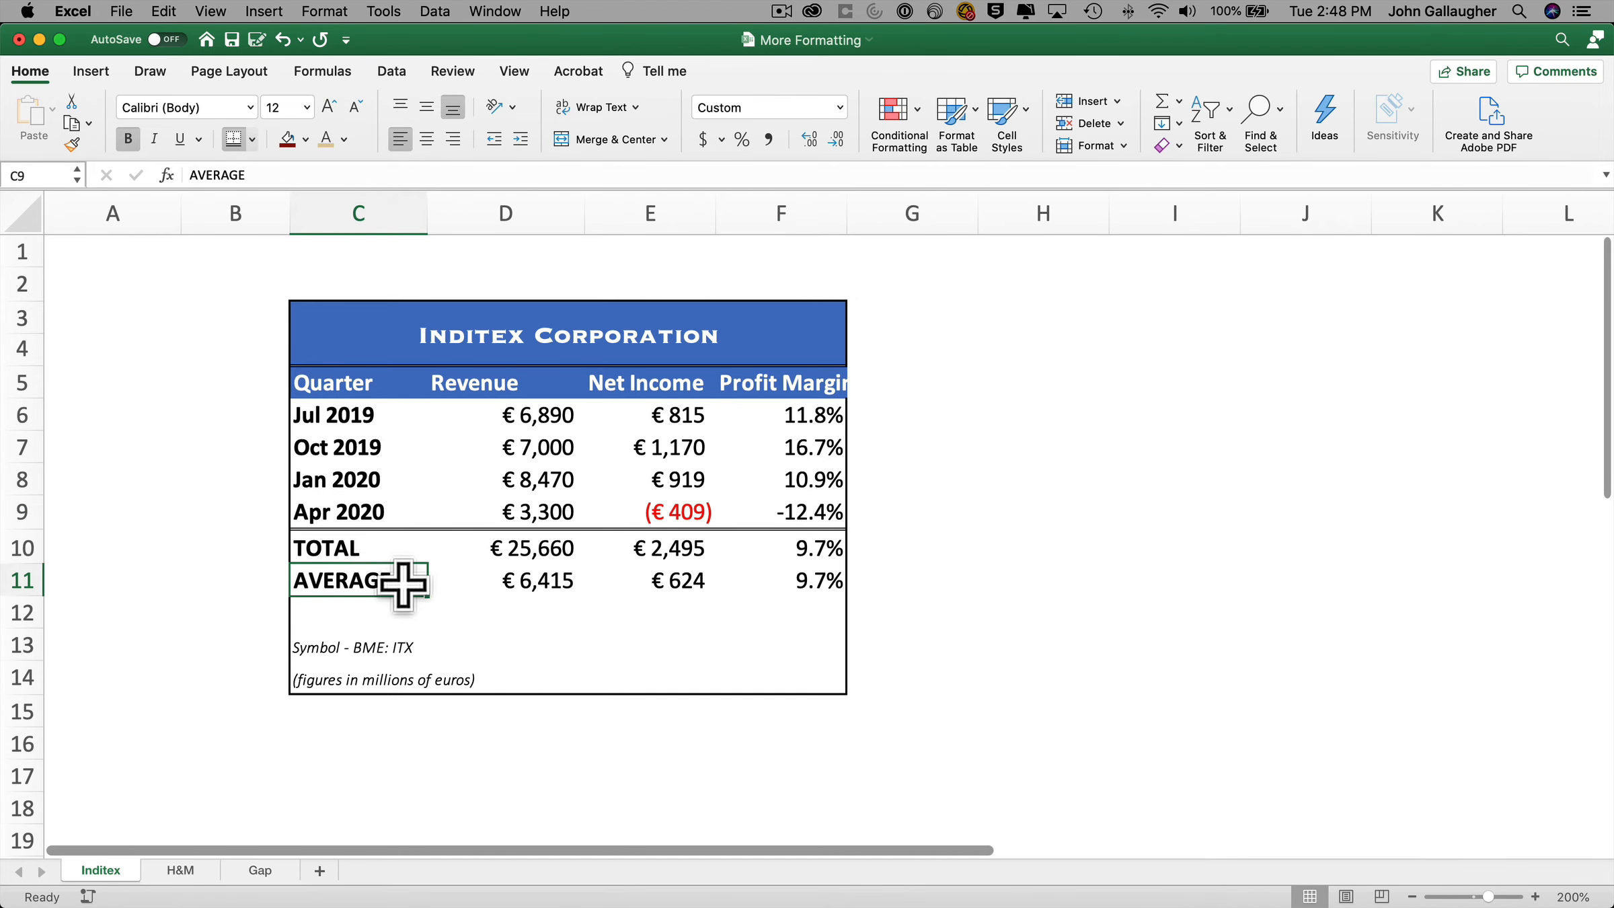
Add a bottom border under the AVERAGE row C11:F11, then select blank row 12
left_click_drag(403, 584, 760, 587)
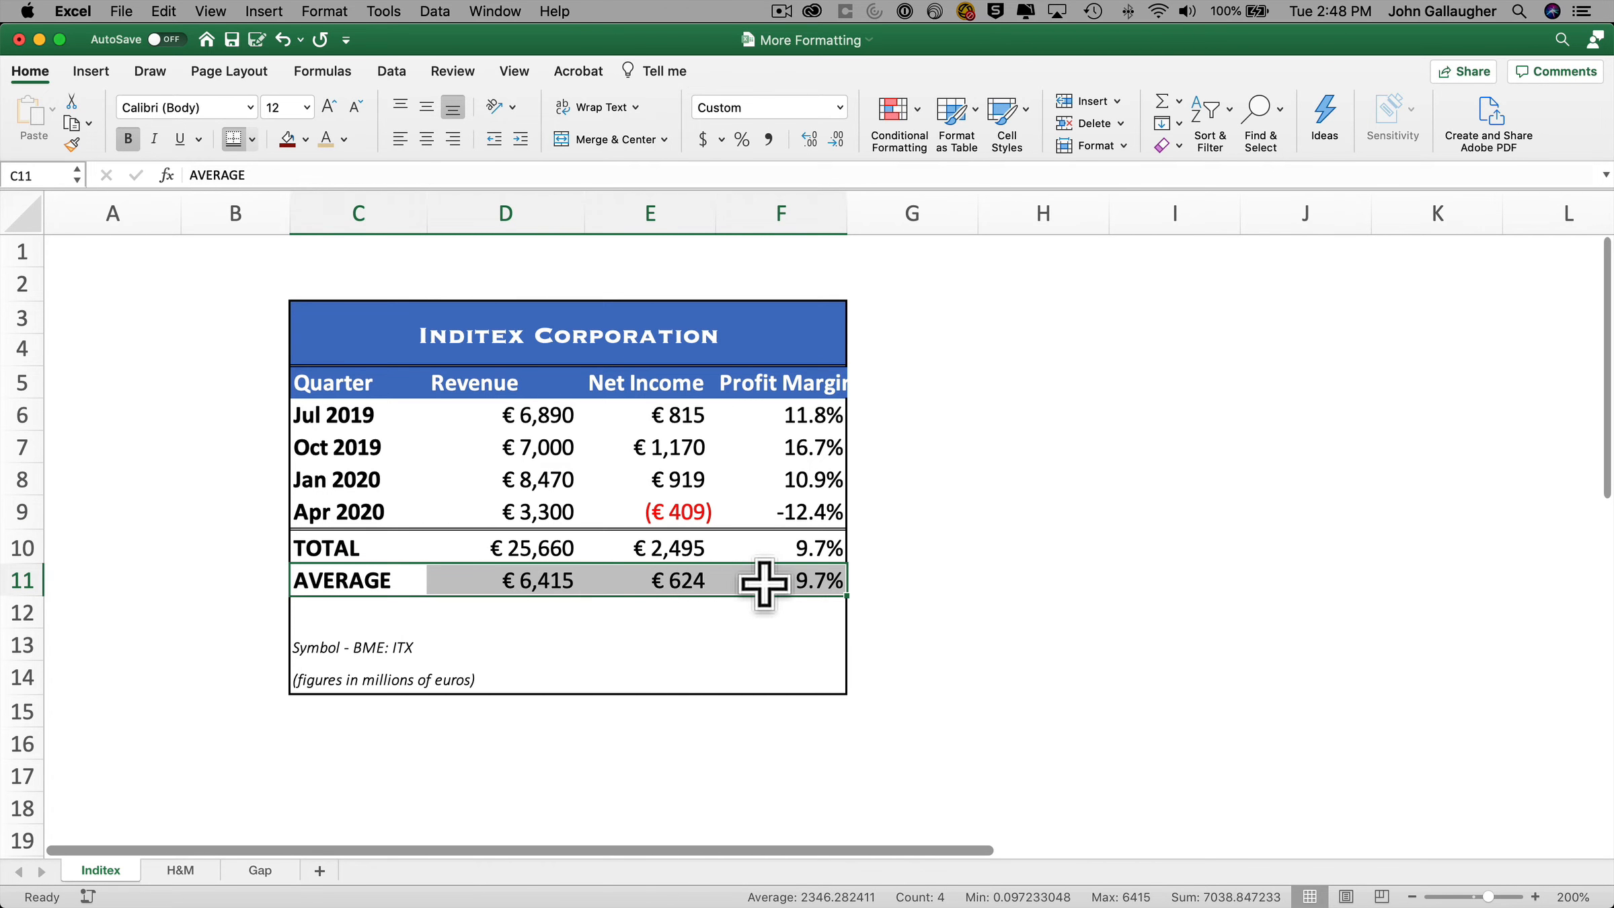
left_click(253, 140)
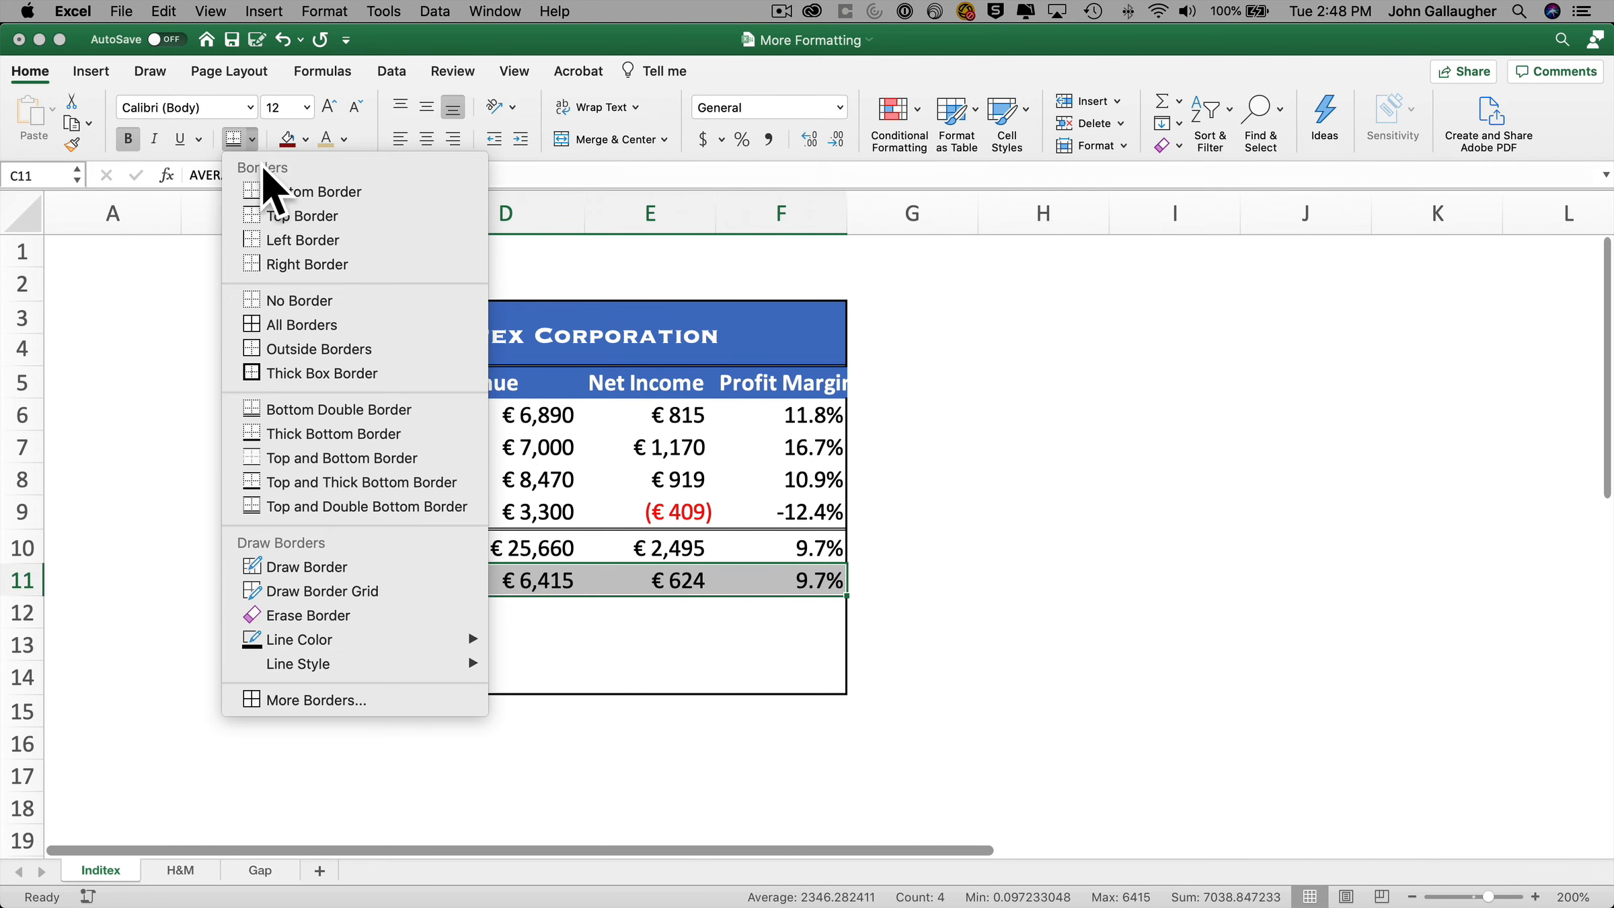
left_click(328, 191)
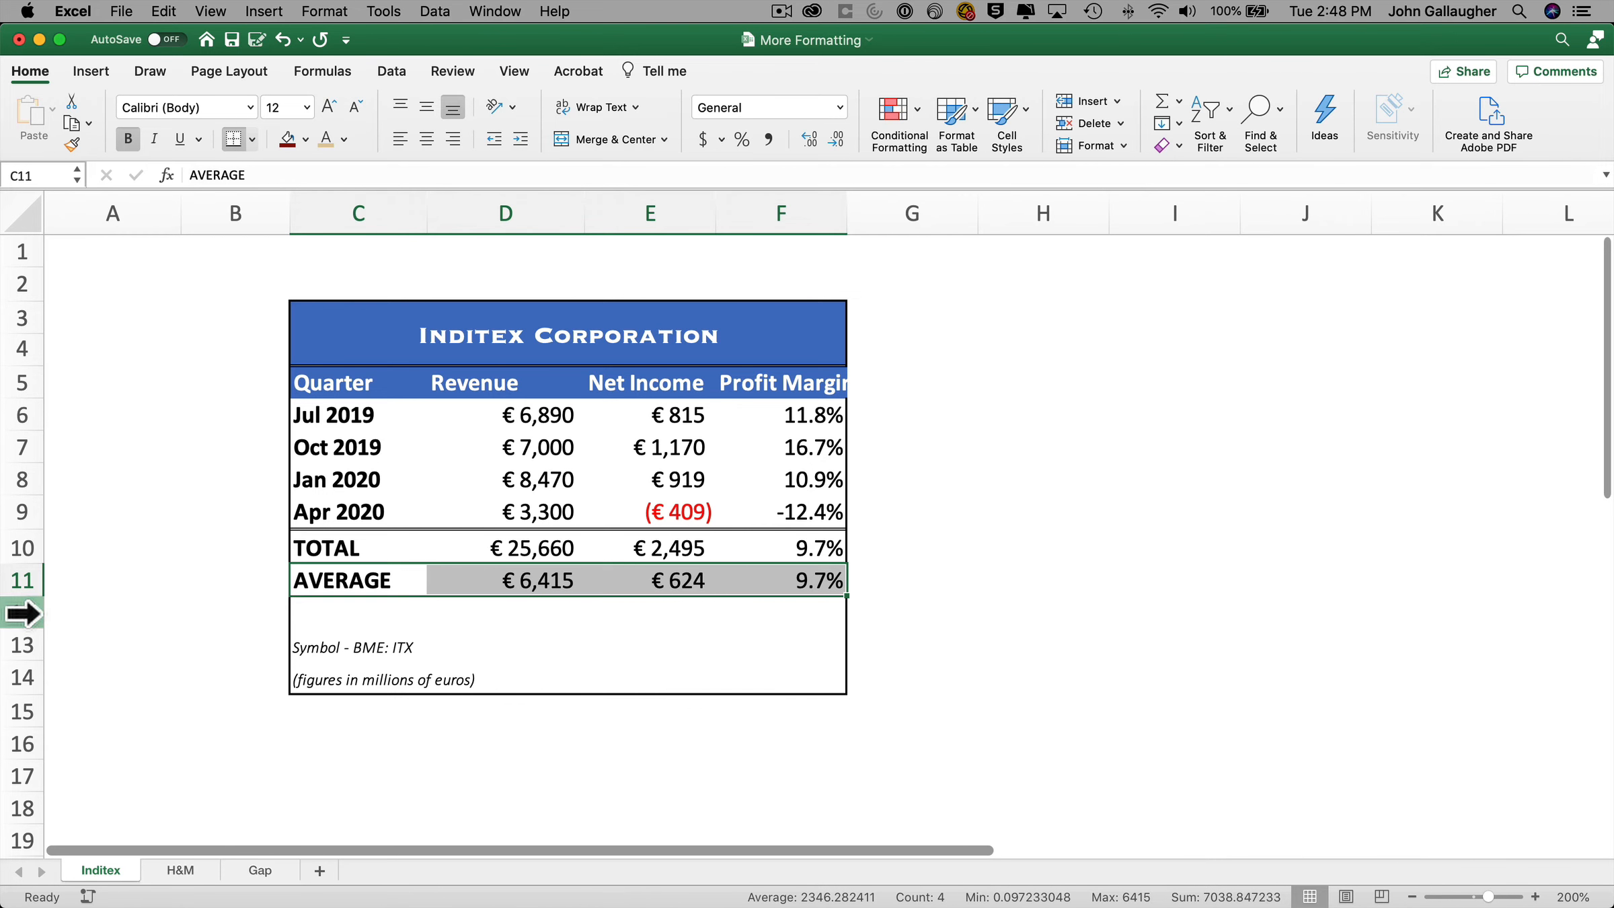
left_click(20, 615)
Delete blank row 12, then Merge Across and right-align the two notes in C12:F13
right_click(20, 614)
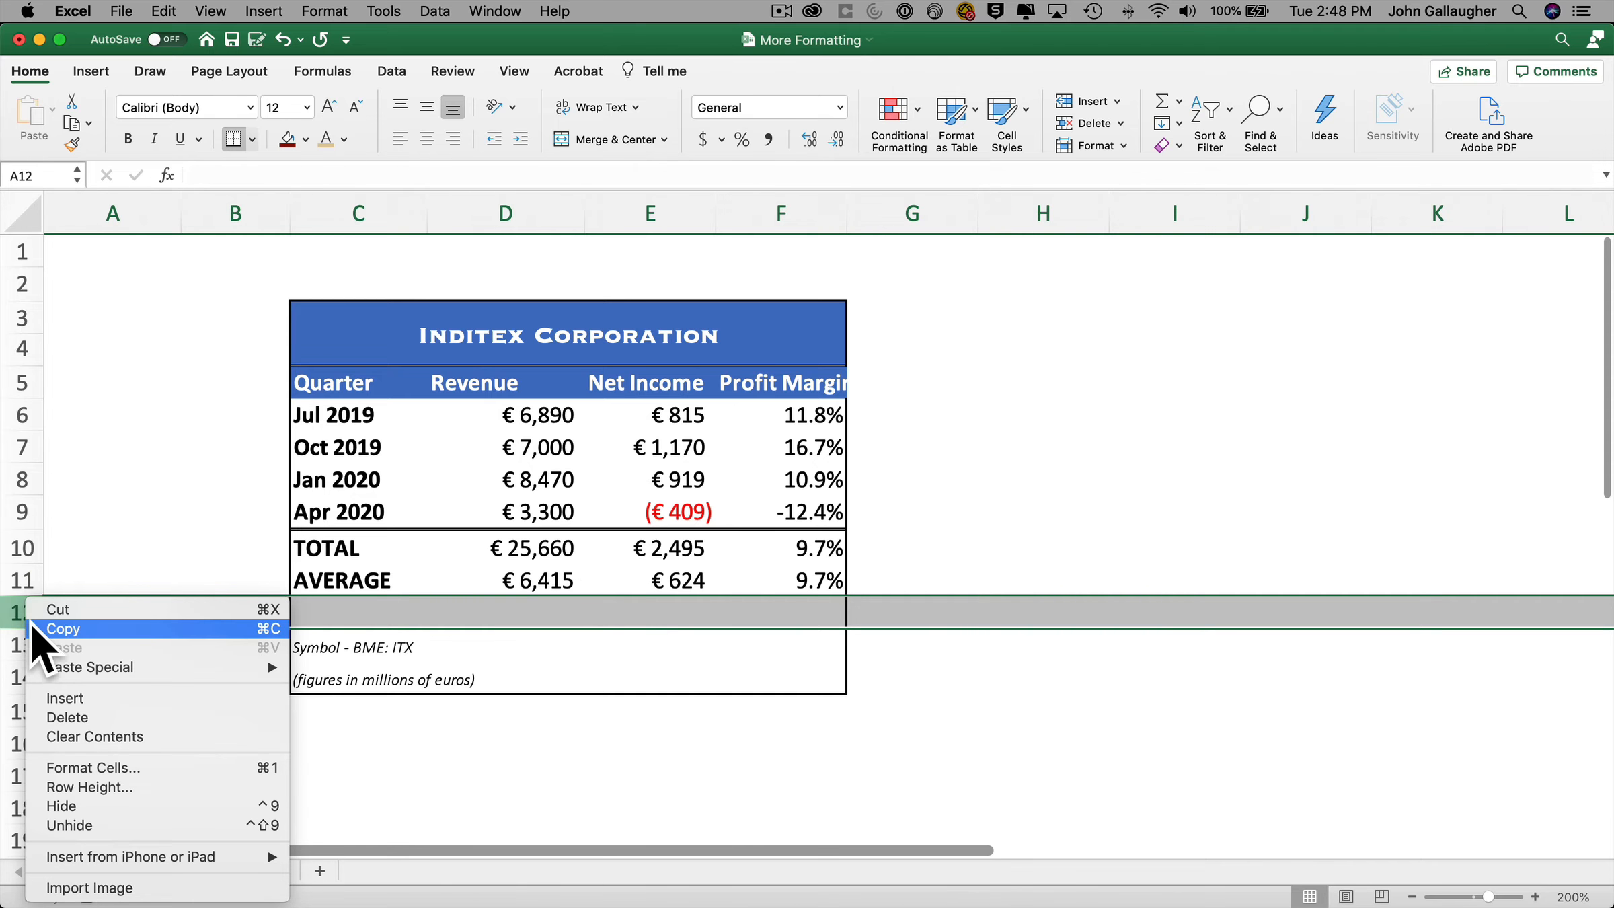
left_click(67, 717)
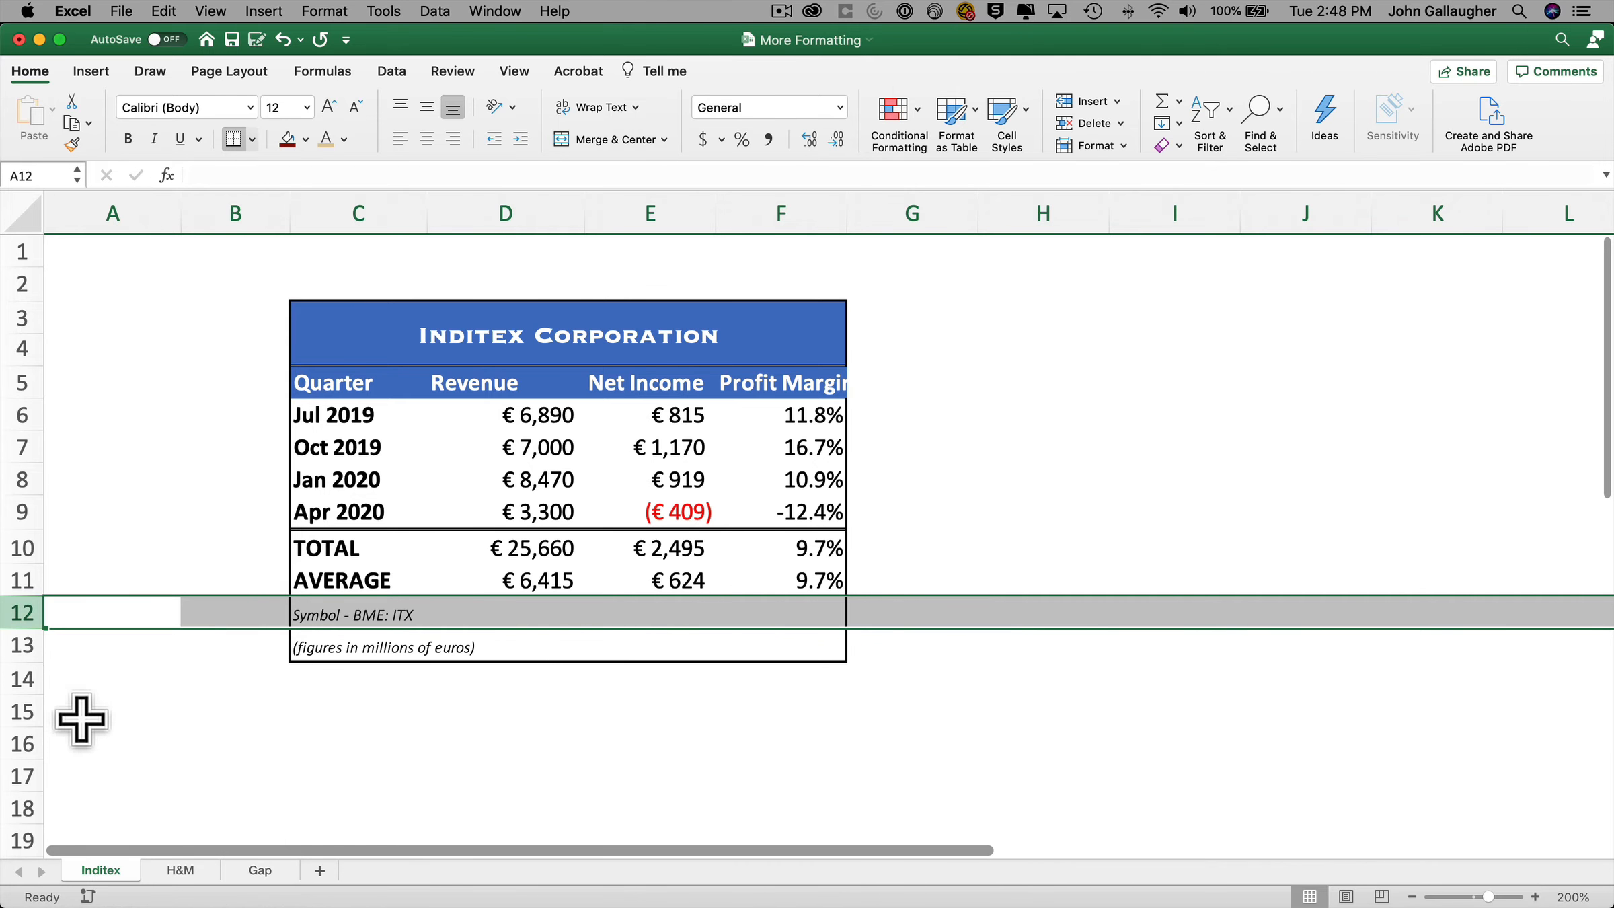
left_click(332, 616)
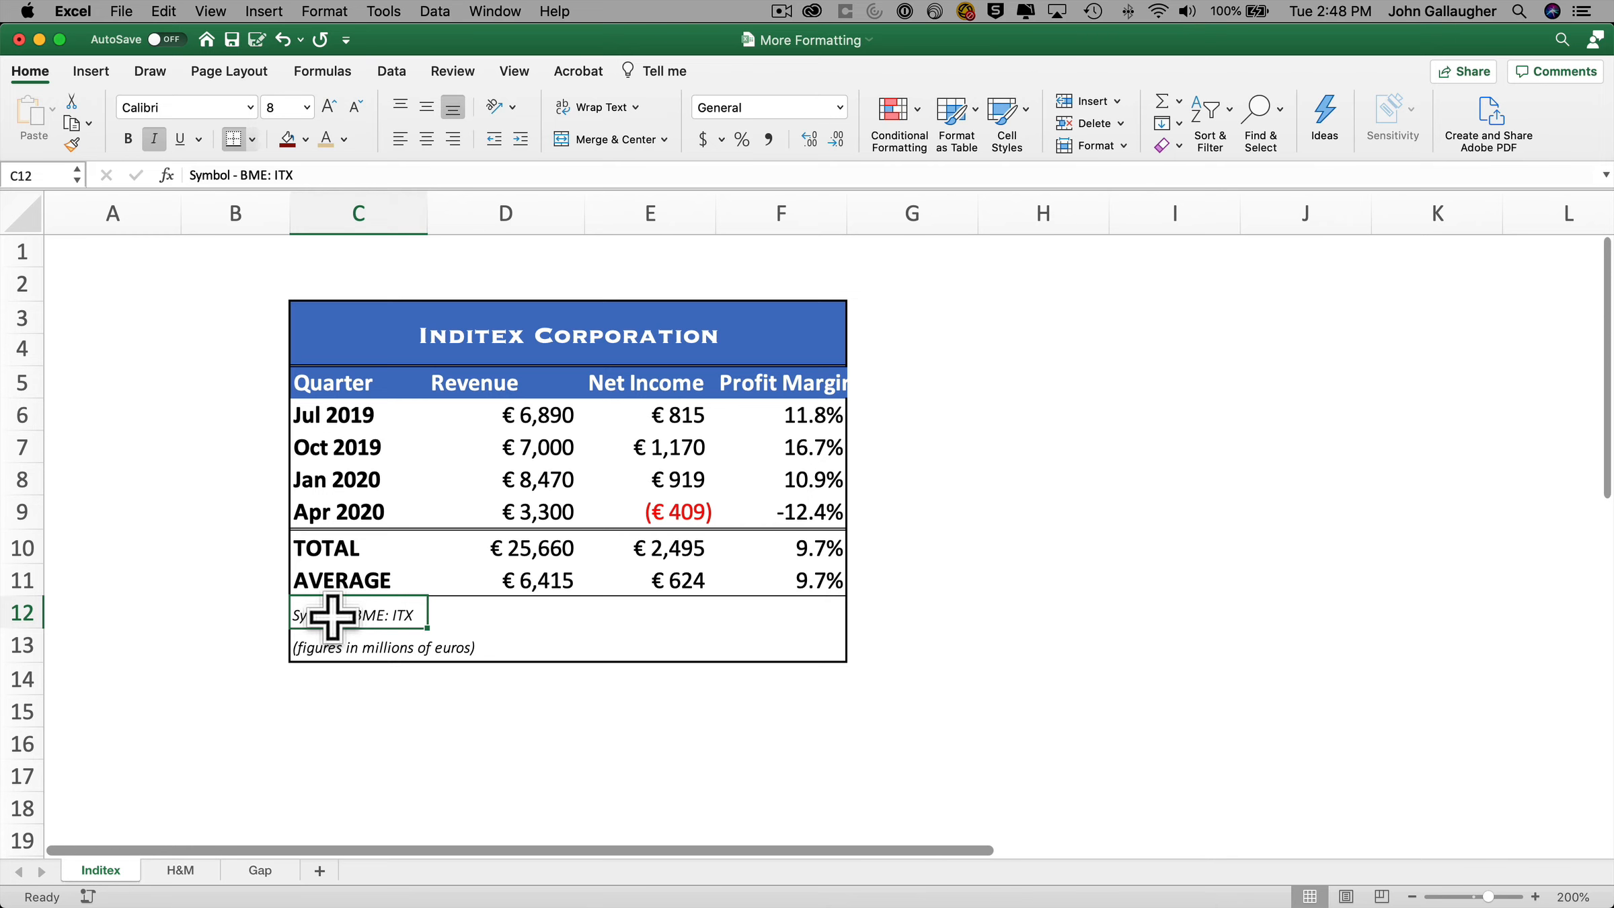
left_click_drag(332, 616, 814, 646)
left_click(665, 140)
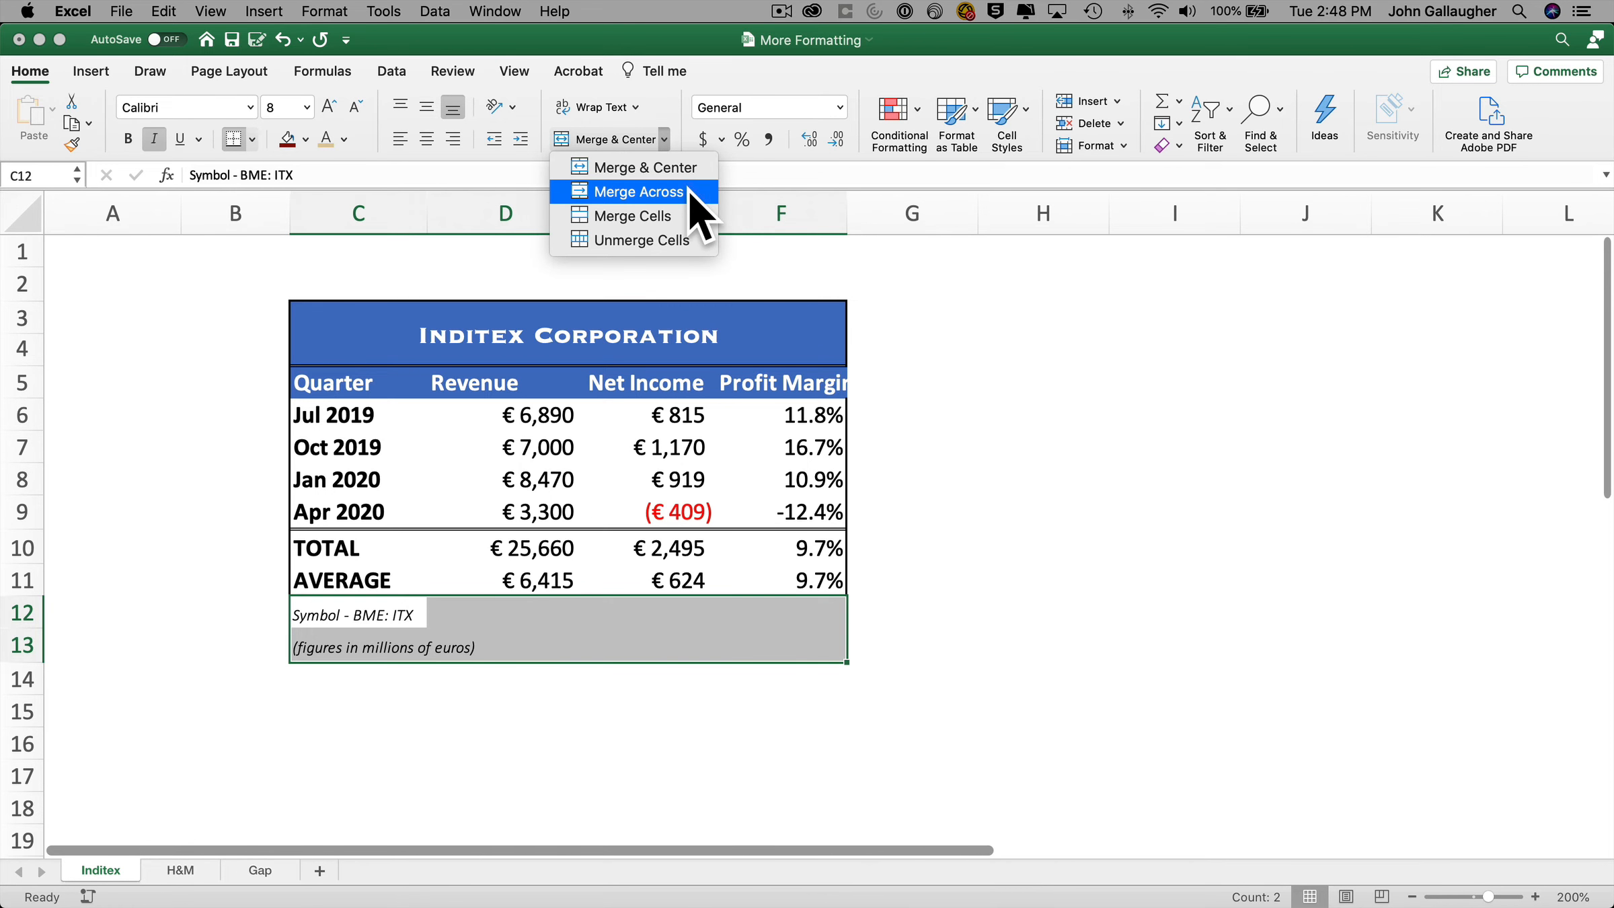
left_click(690, 193)
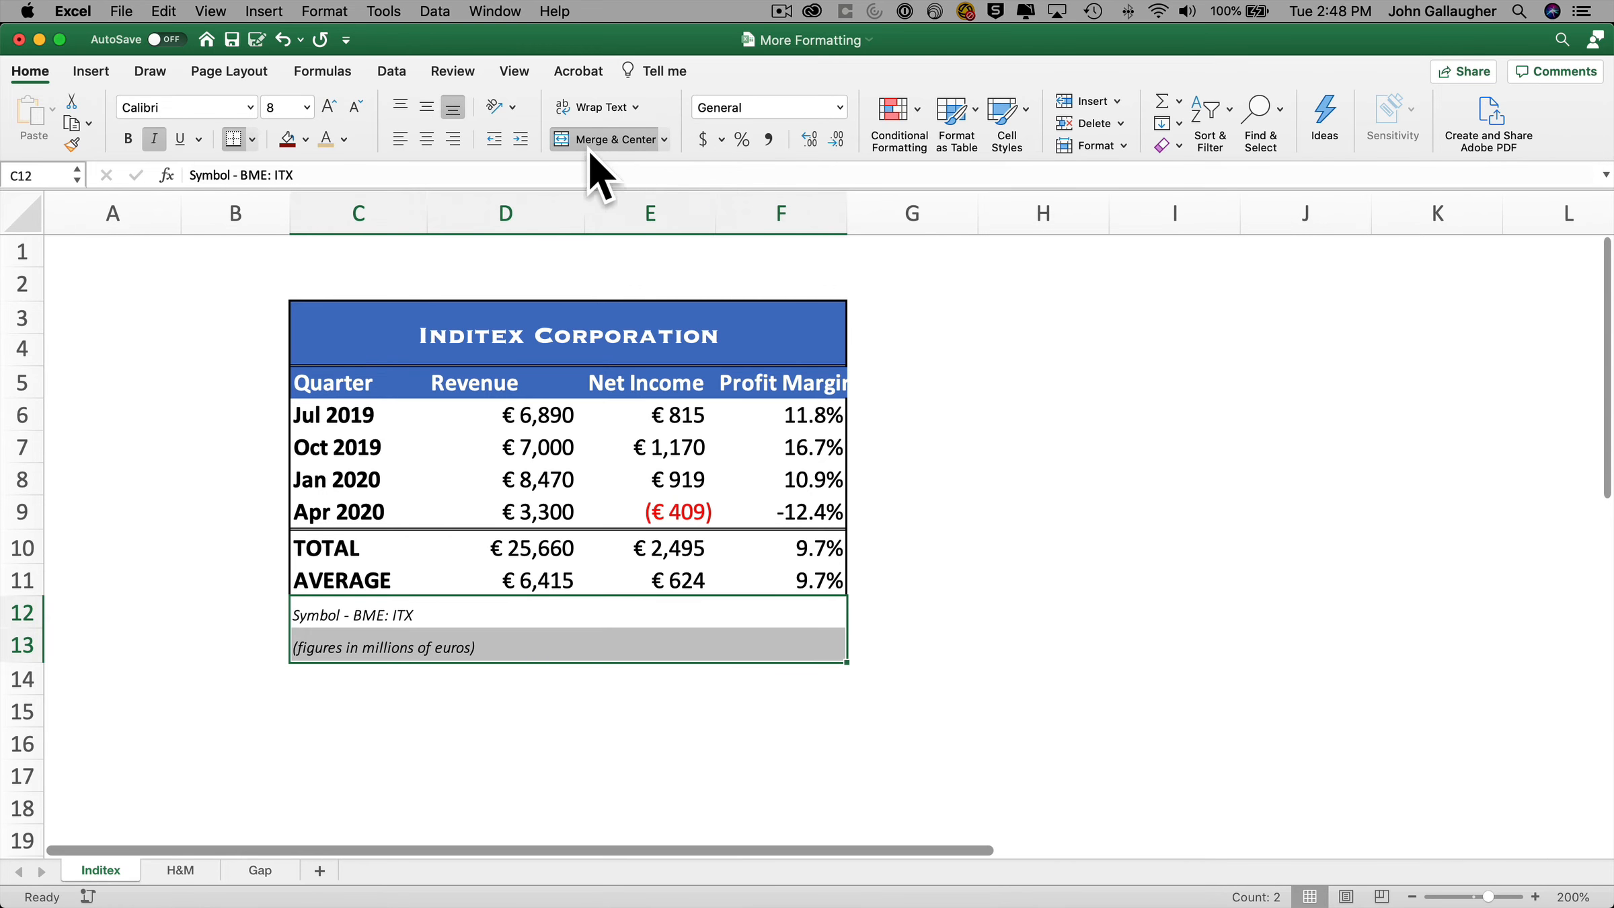
left_click(454, 139)
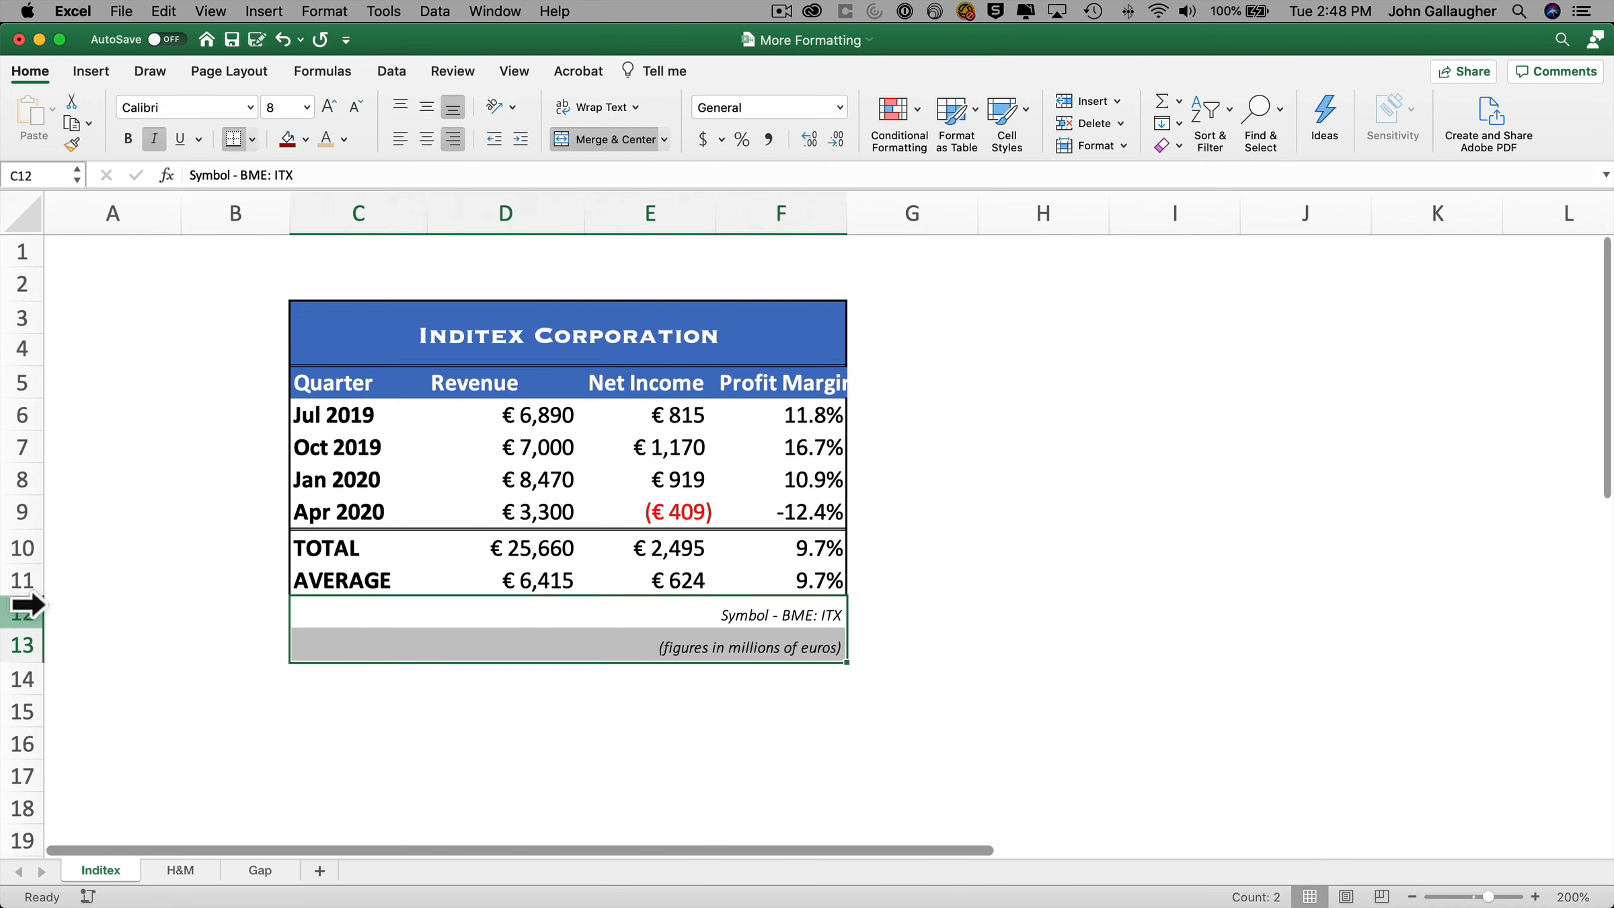
Shrink note rows 12 and 13 to 12 pixels high
mouse_move(23, 615)
left_mouse_down()
mouse_move(18, 656)
mouse_move(18, 642)
left_mouse_up()
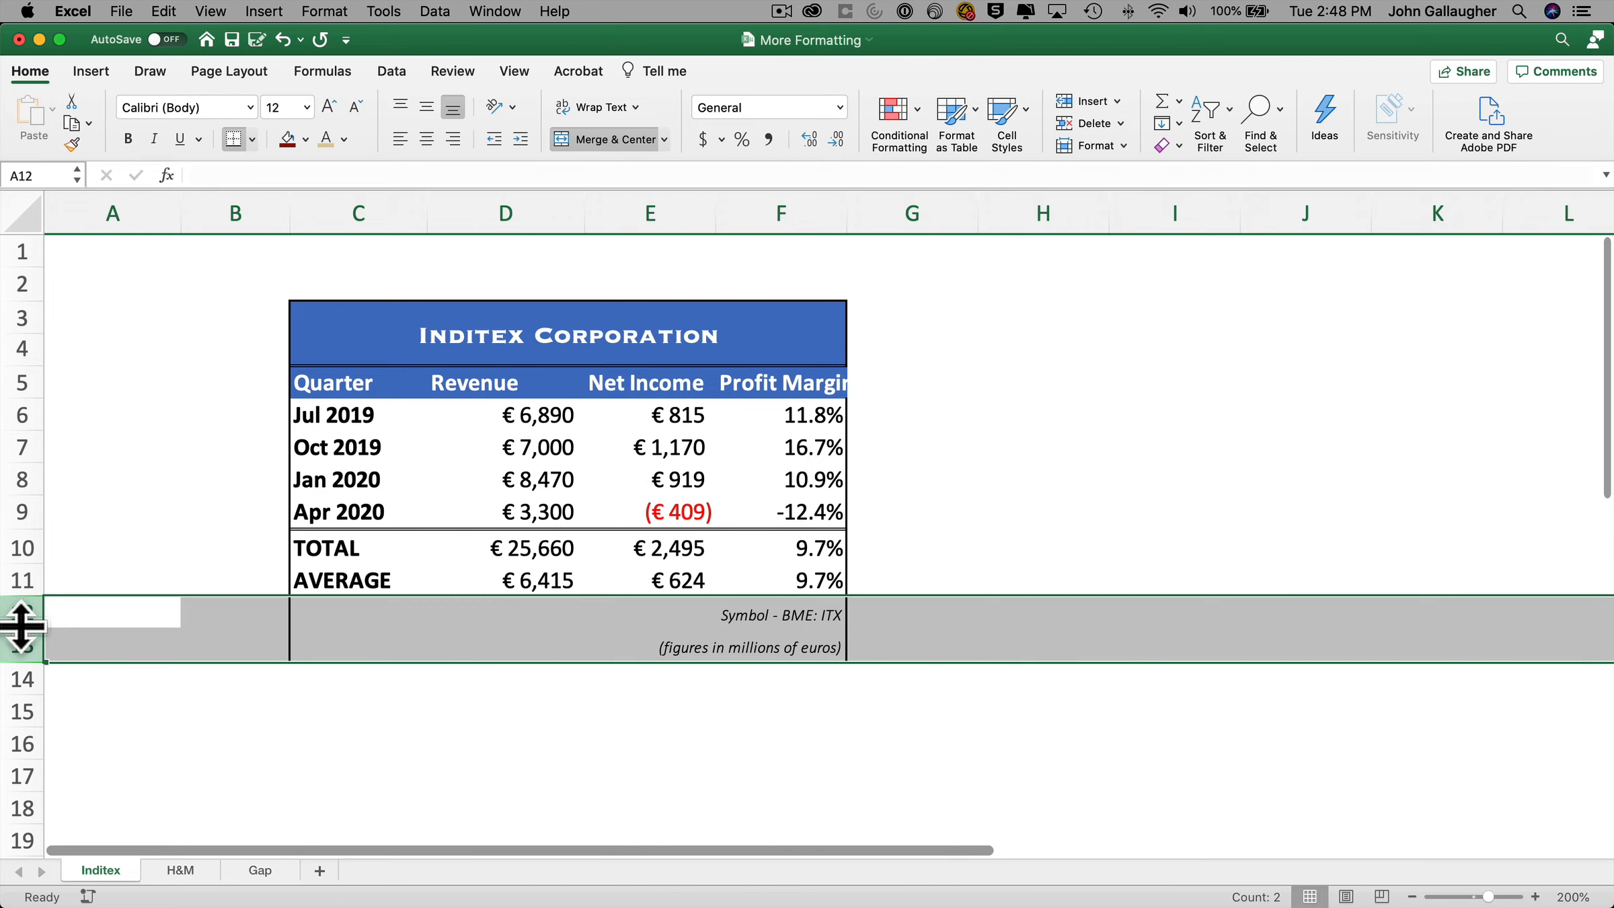
left_click_drag(21, 627, 20, 618)
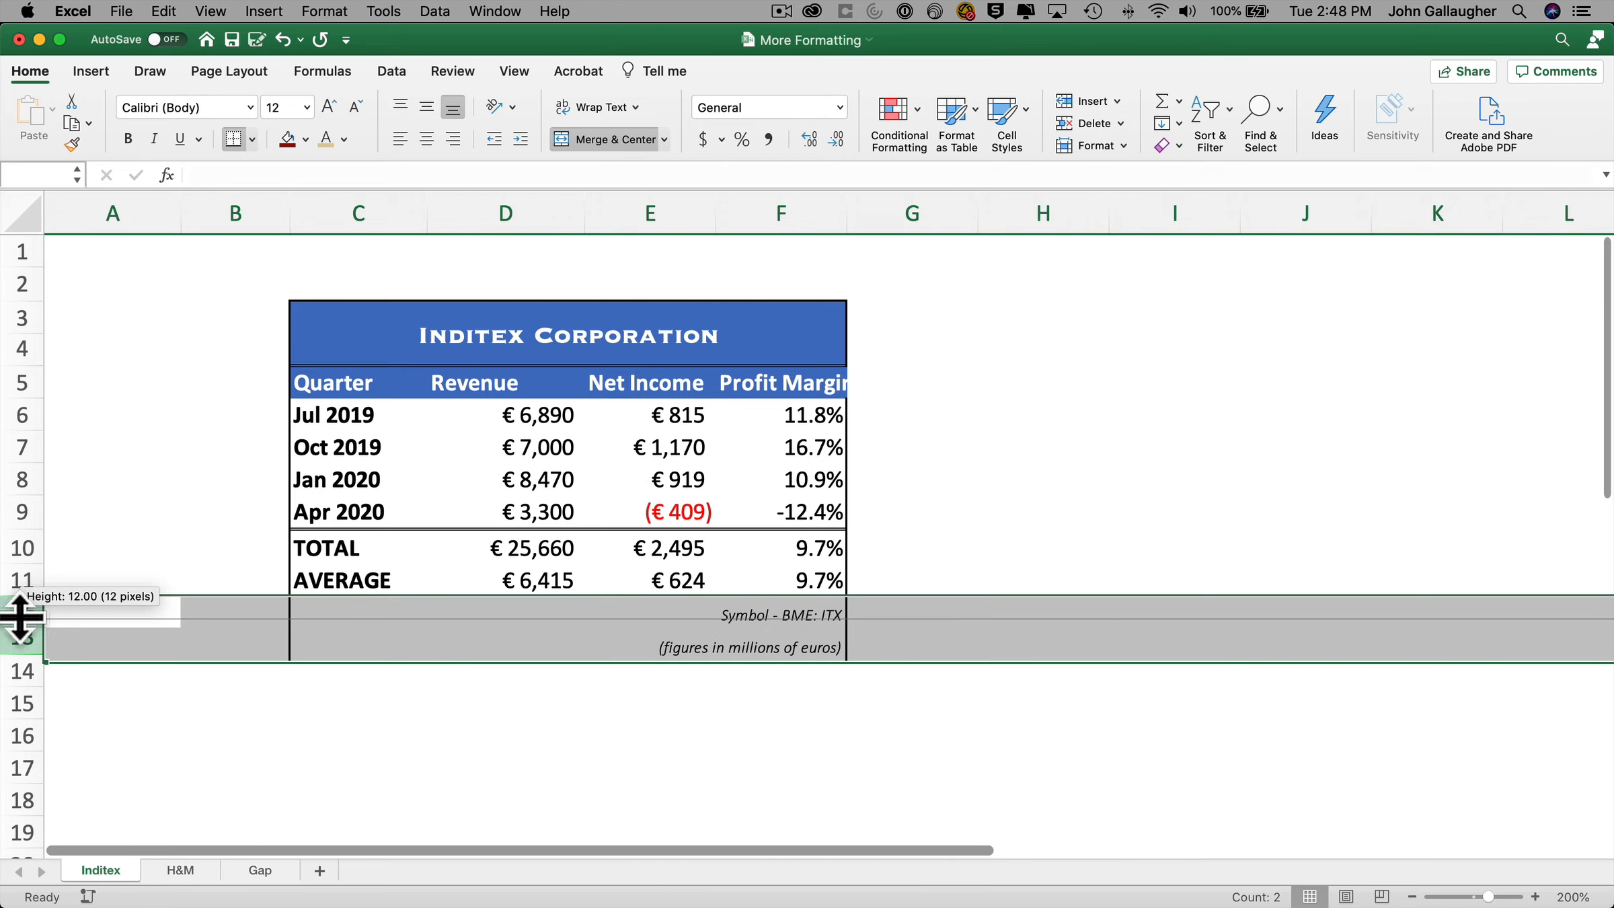
left_click_drag(20, 617, 18, 613)
left_click(992, 627)
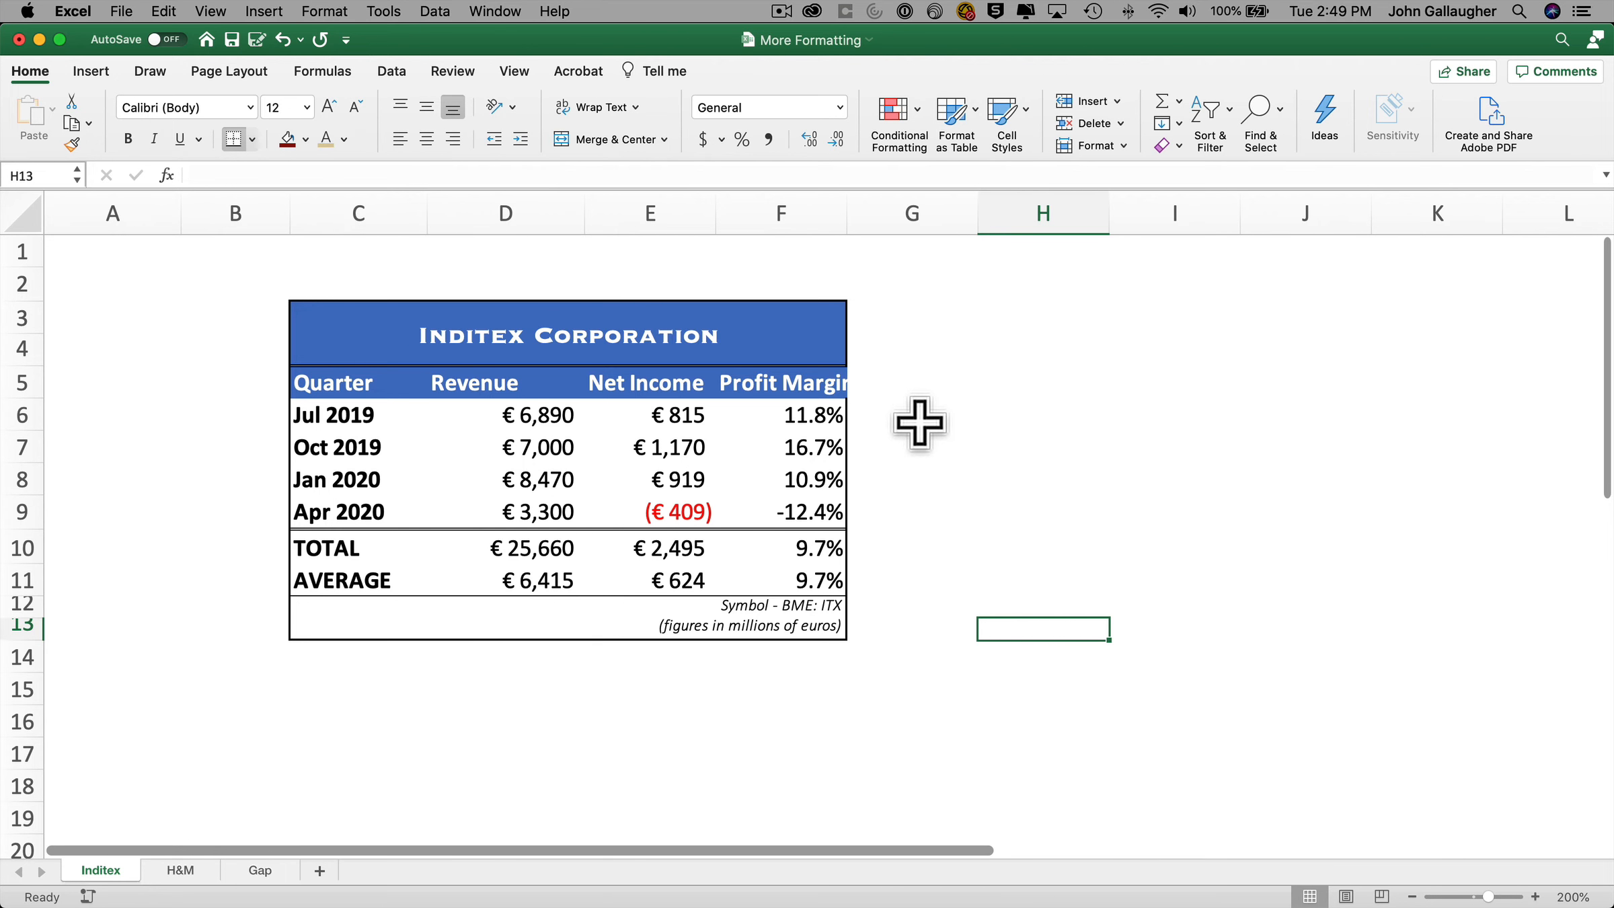
Narrow columns D and E and widen column F so Profit Margin fits
left_click_drag(585, 212, 535, 213)
left_click_drag(664, 212, 665, 212)
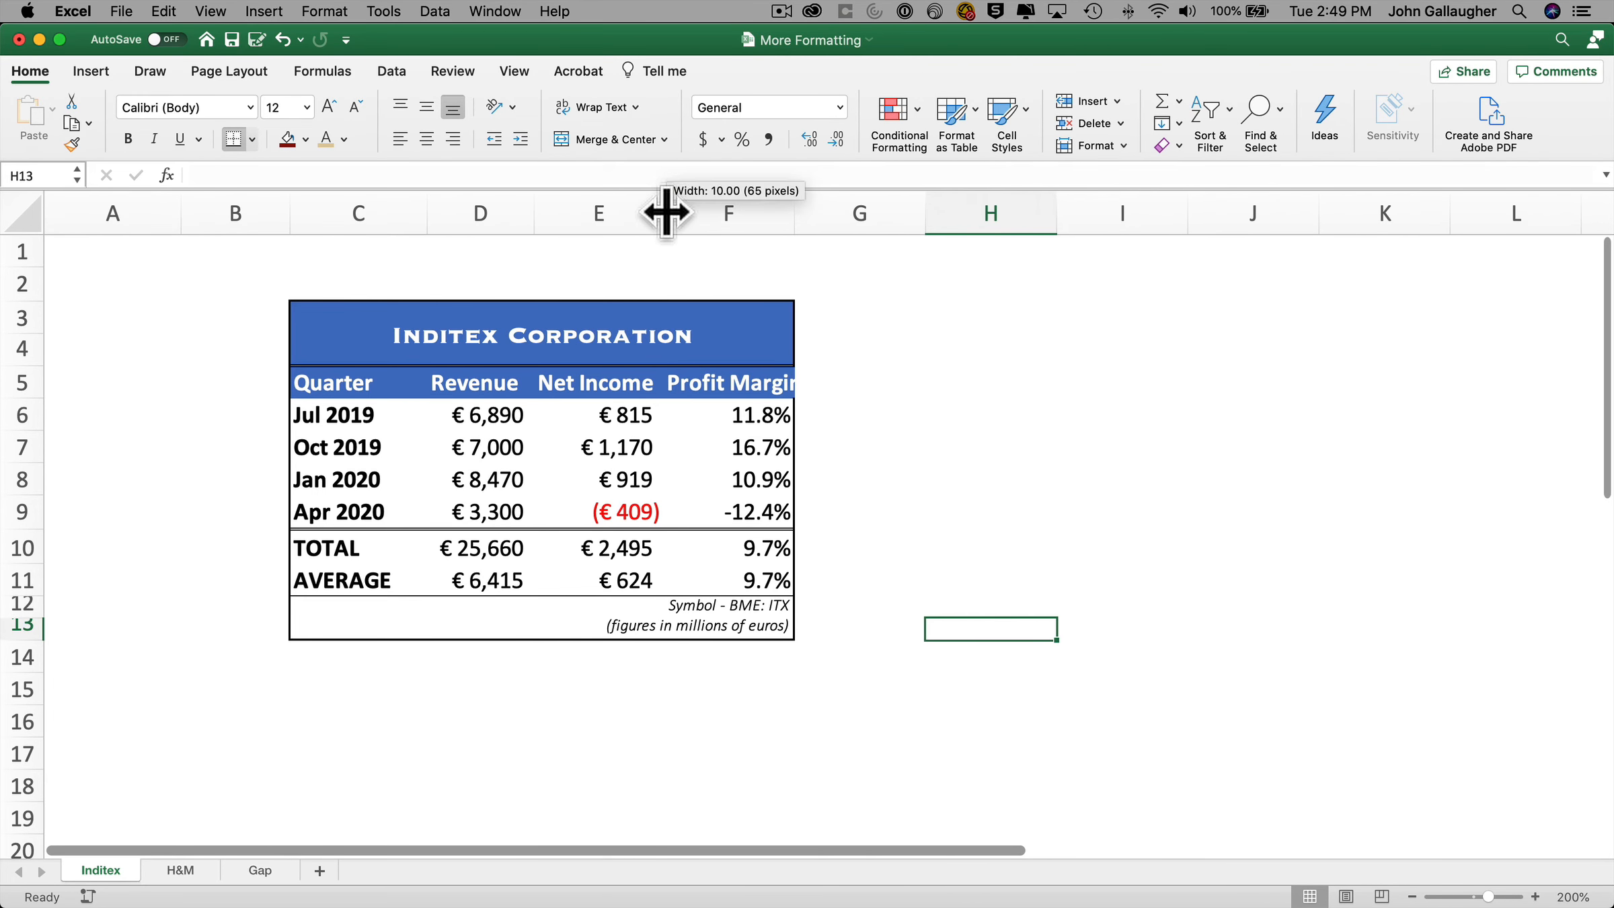
left_click_drag(795, 212, 807, 213)
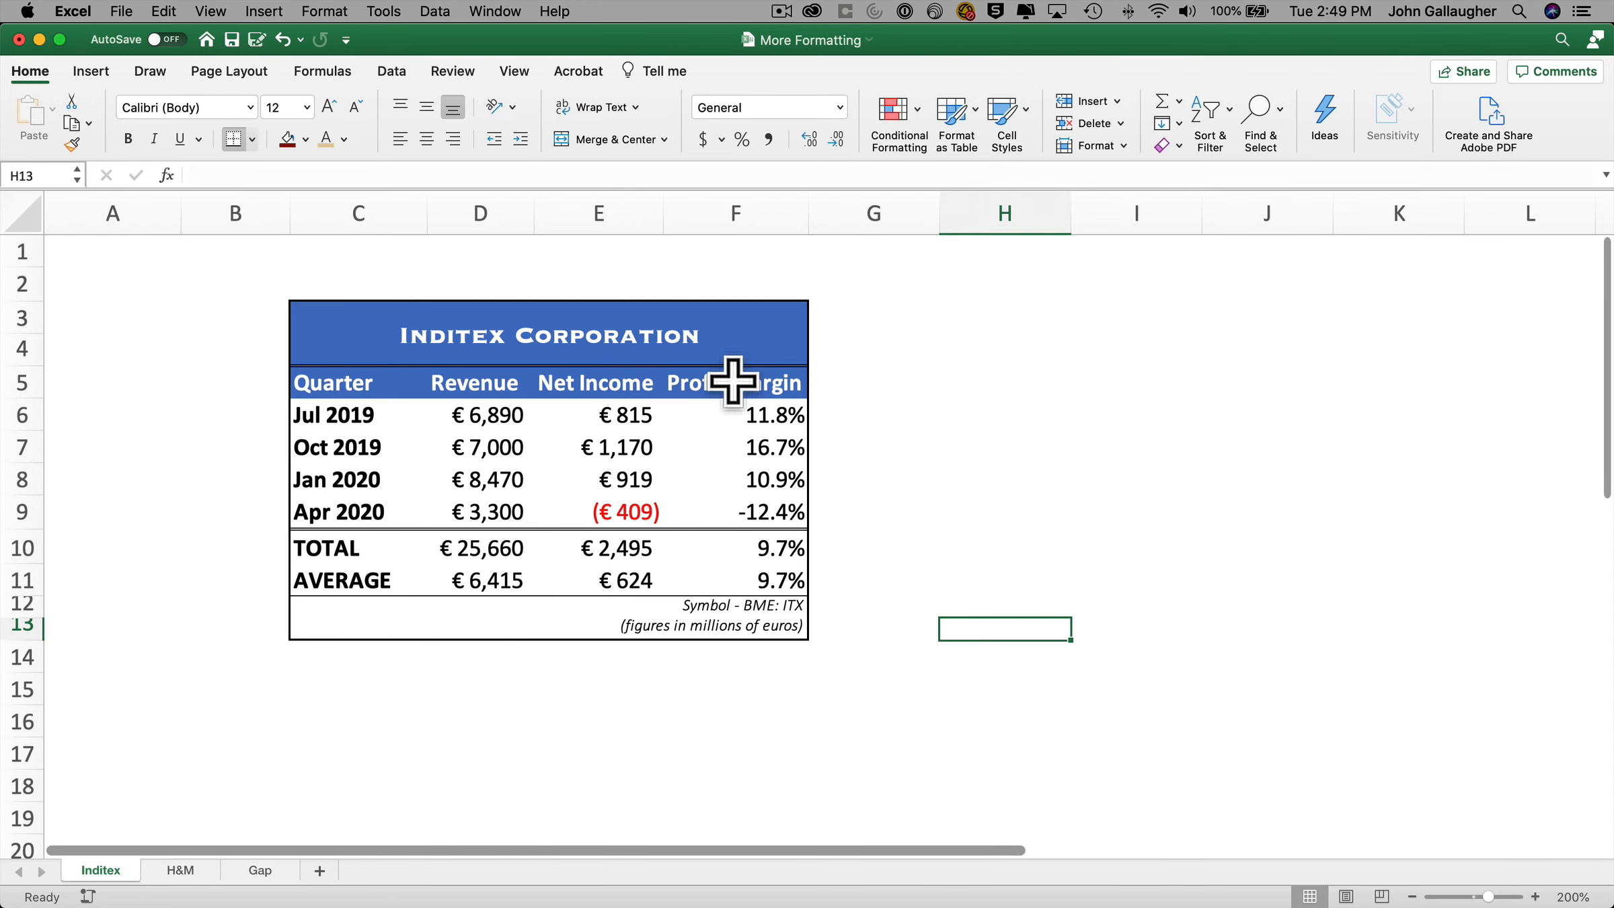
Right-align the Revenue, Net Income and Profit Margin column headings
left_click_drag(733, 382, 450, 374)
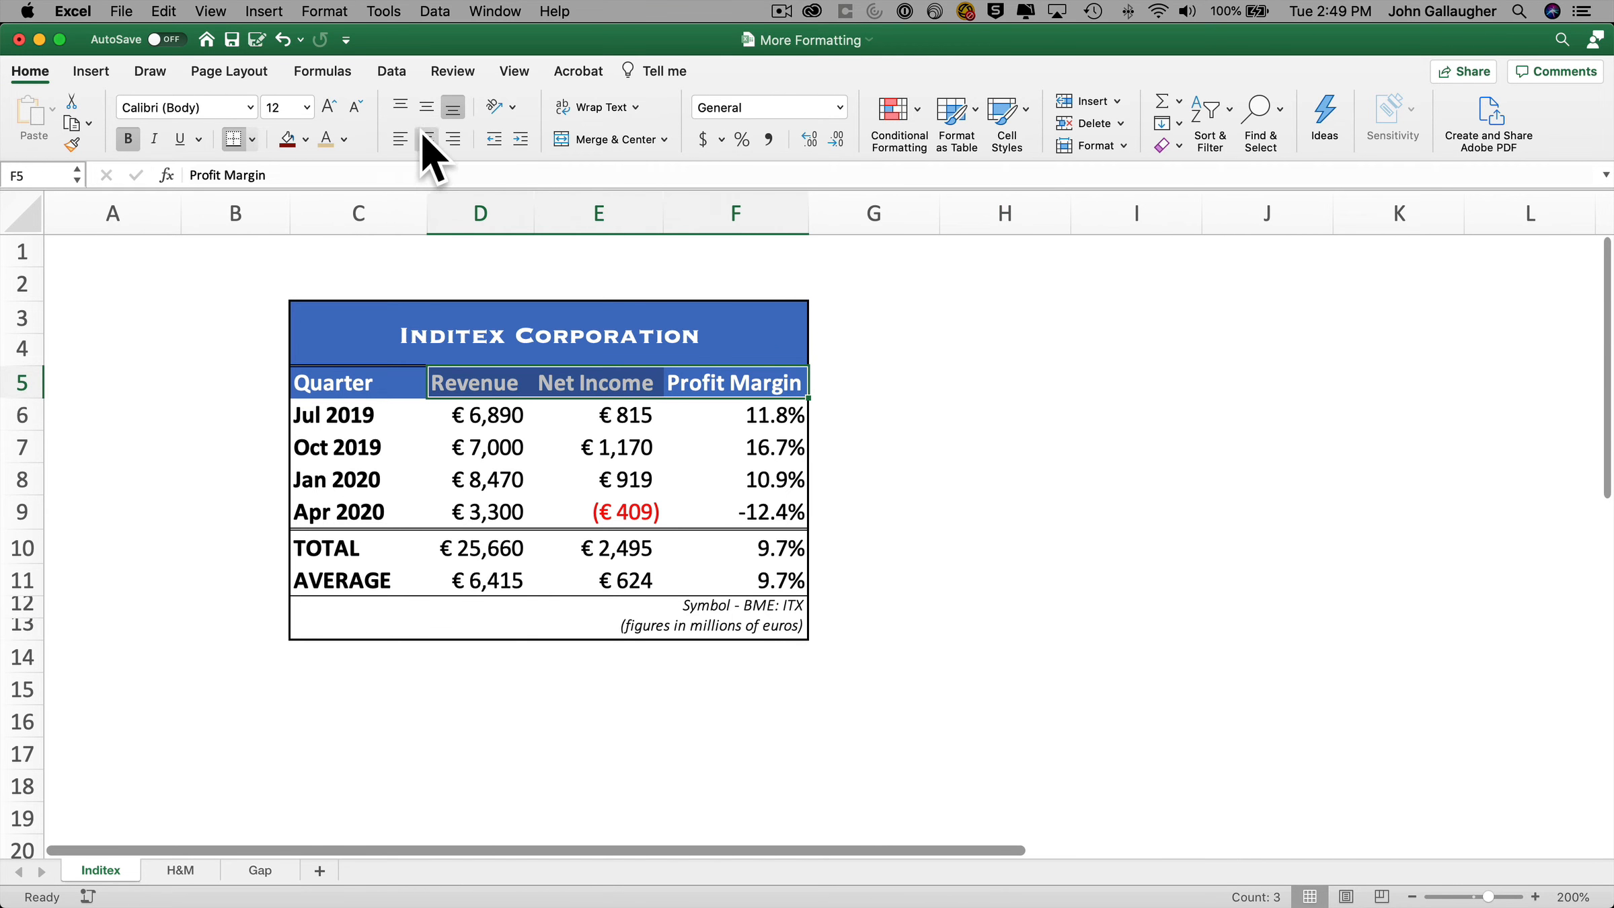
left_click(457, 138)
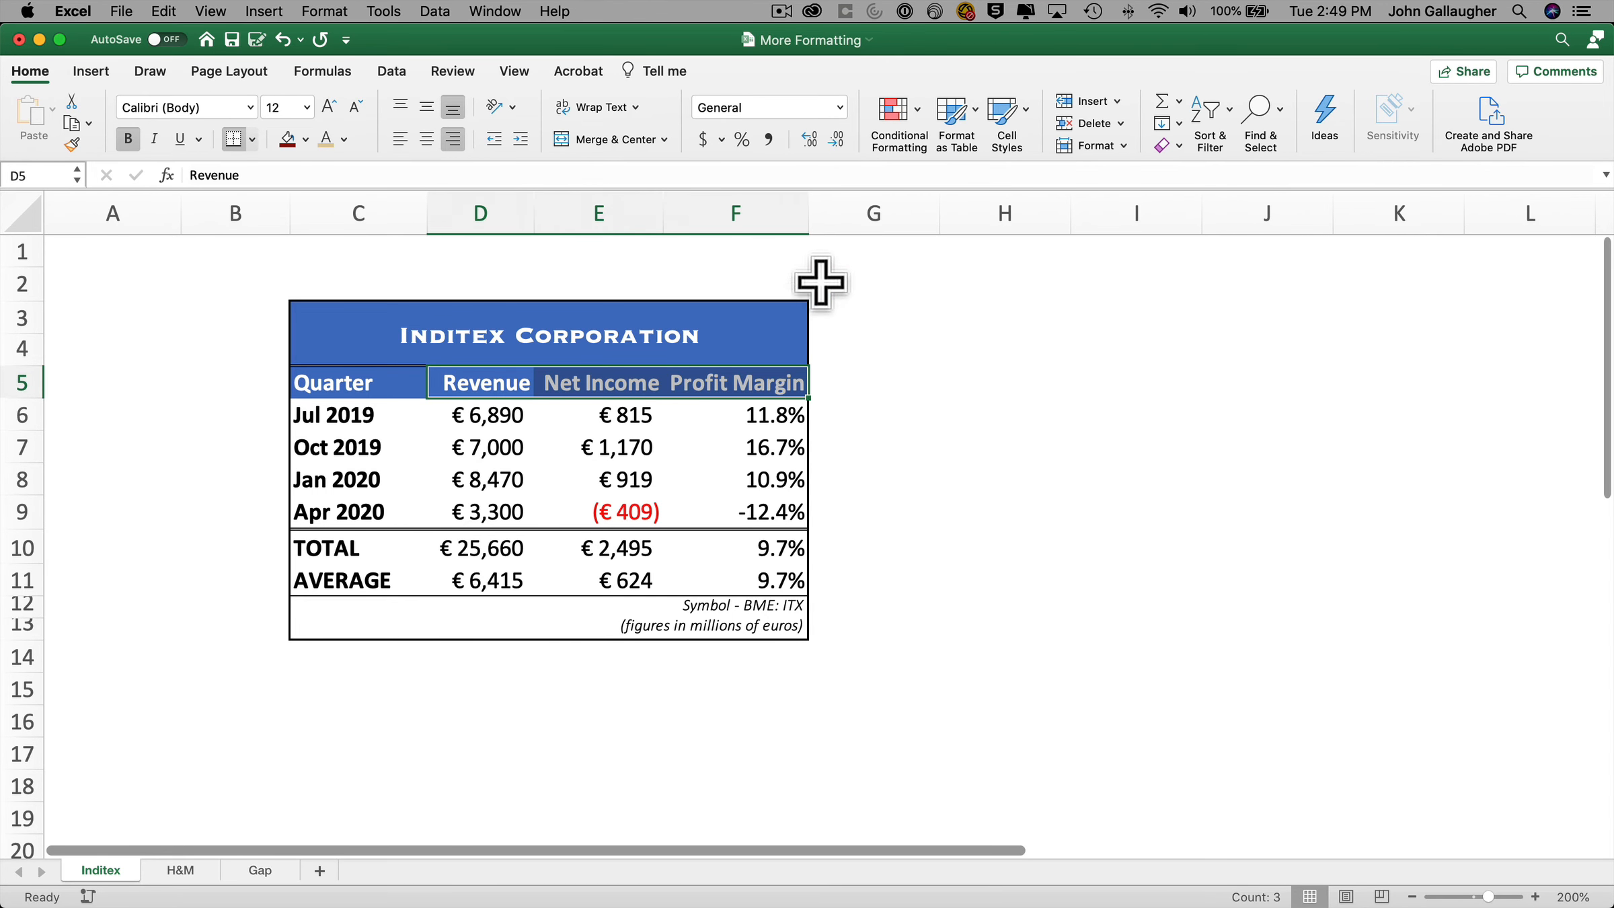
left_click_drag(809, 210, 809, 210)
left_click(962, 376)
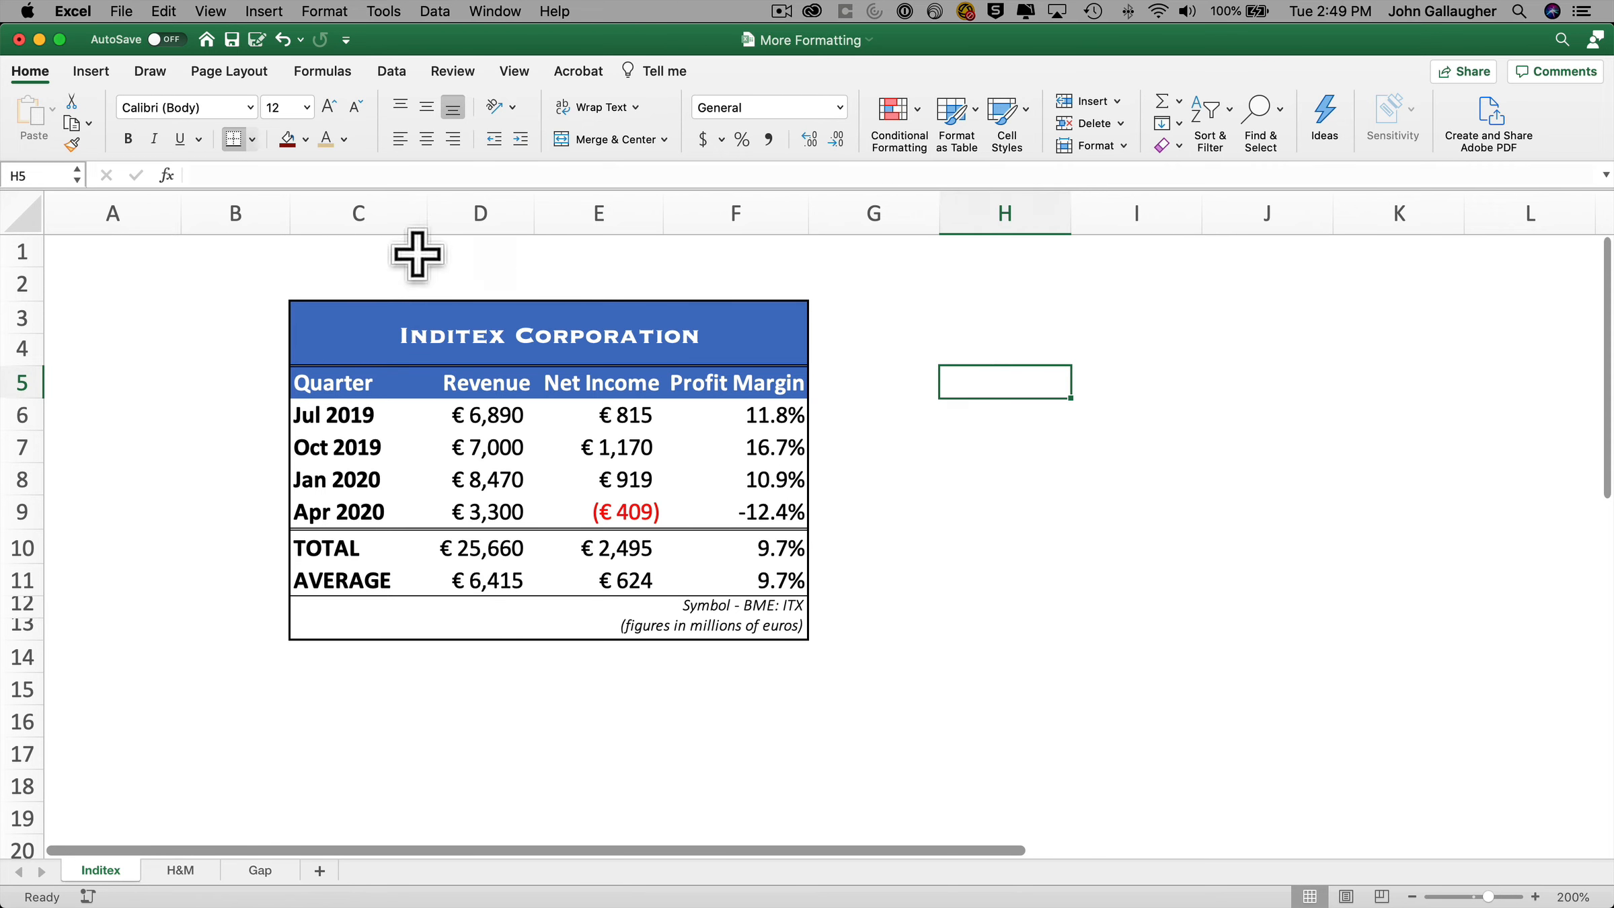
Copy the Inditex Corporation title's formatting with Format Painter
left_click(199, 870)
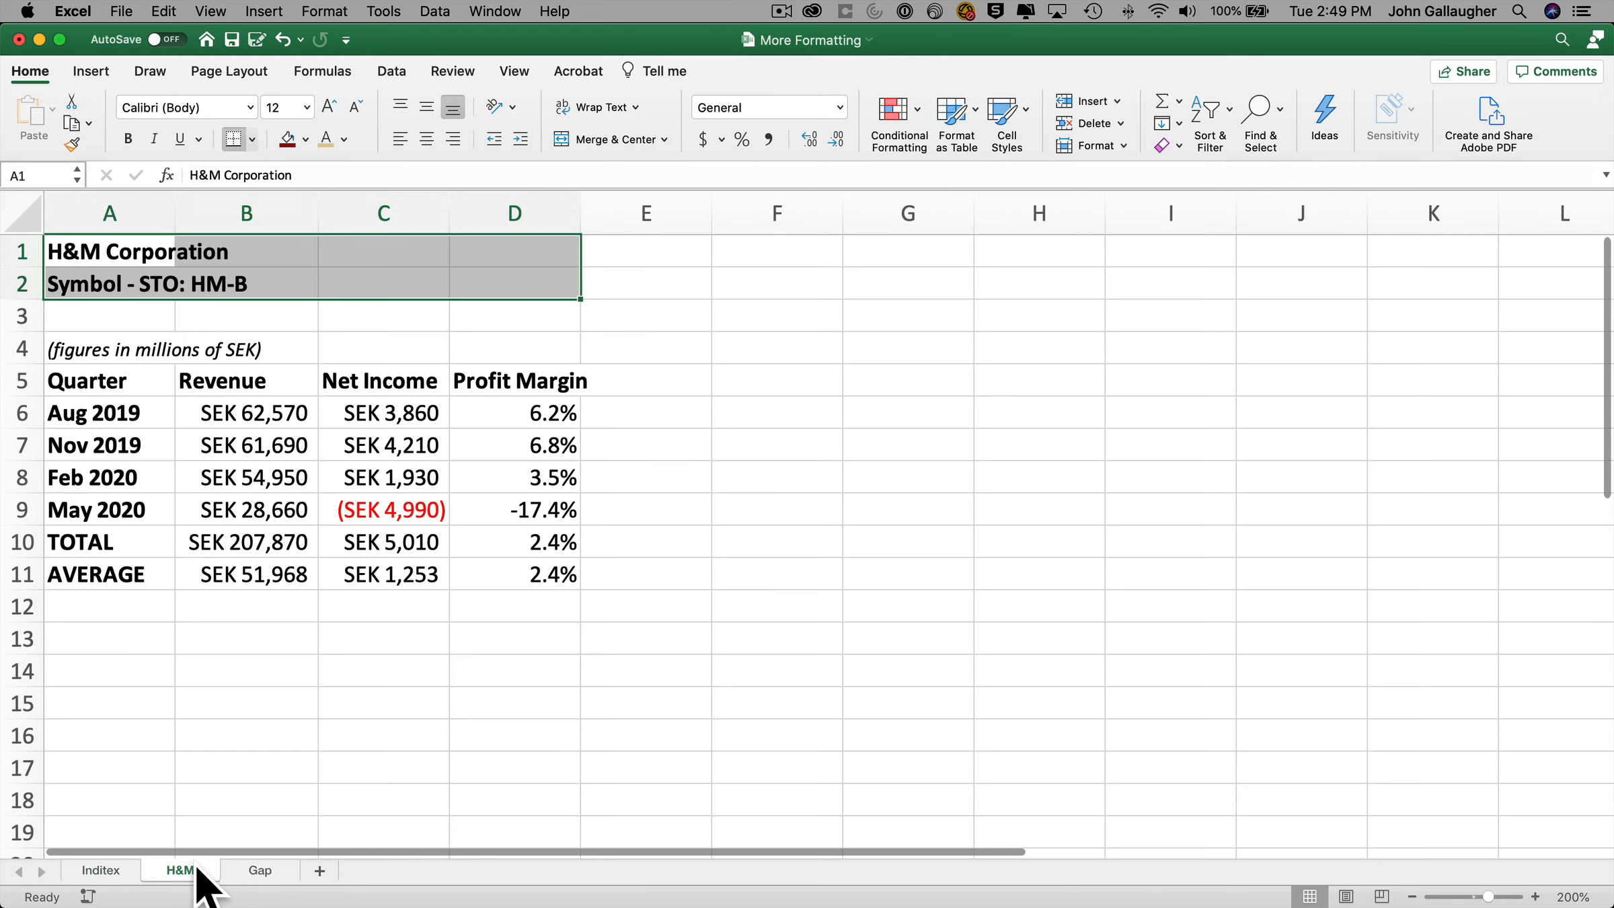
left_click(107, 870)
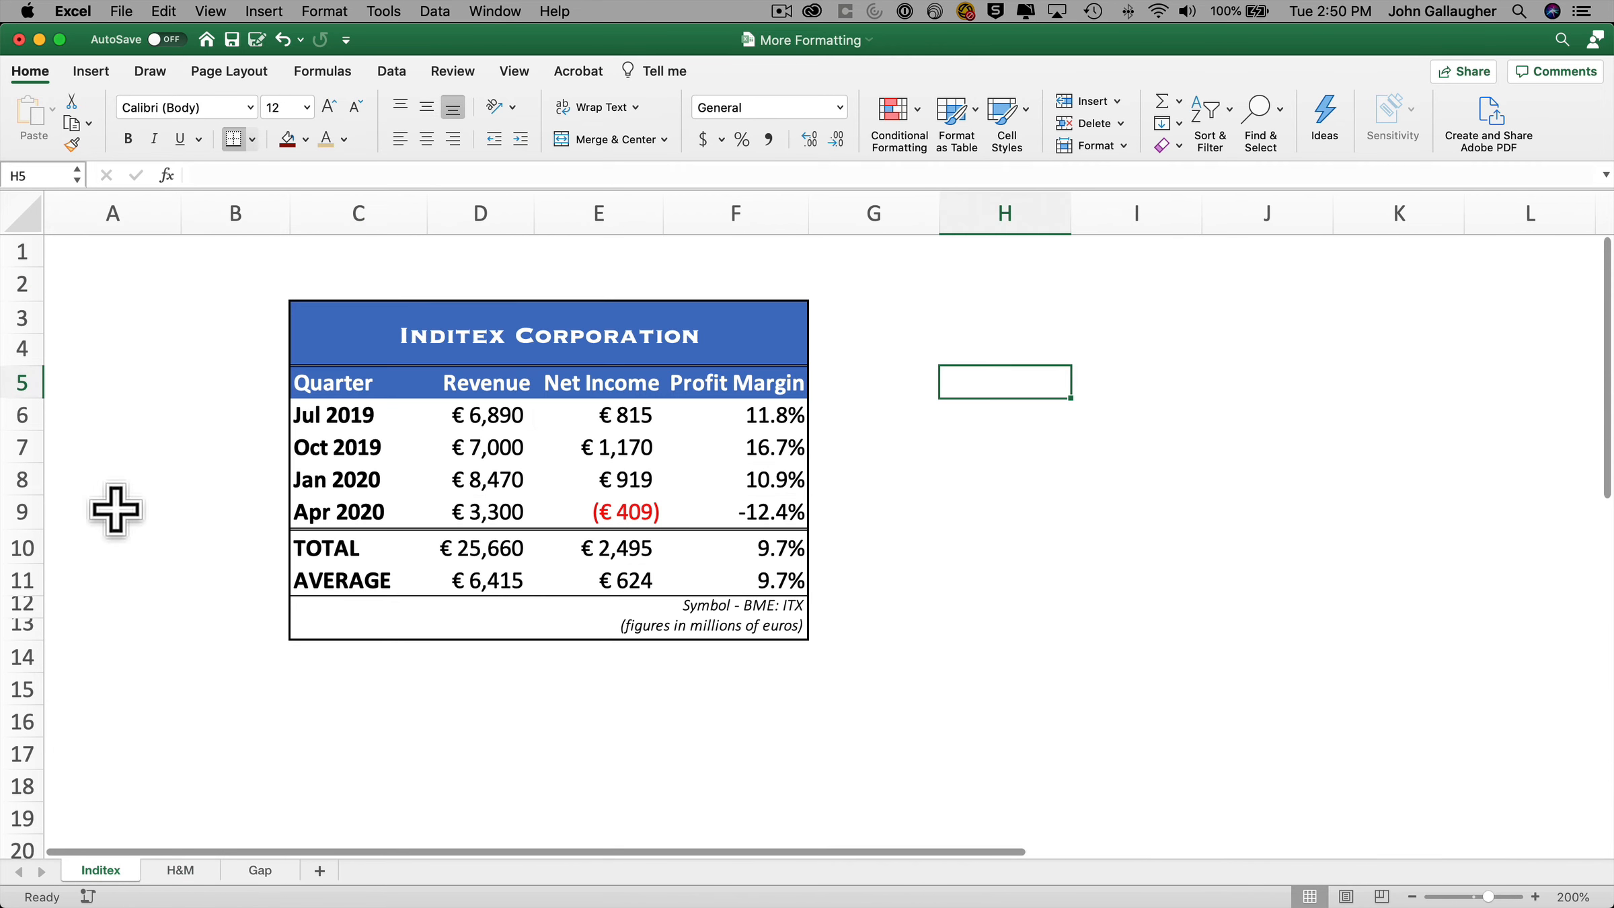
left_click(321, 319)
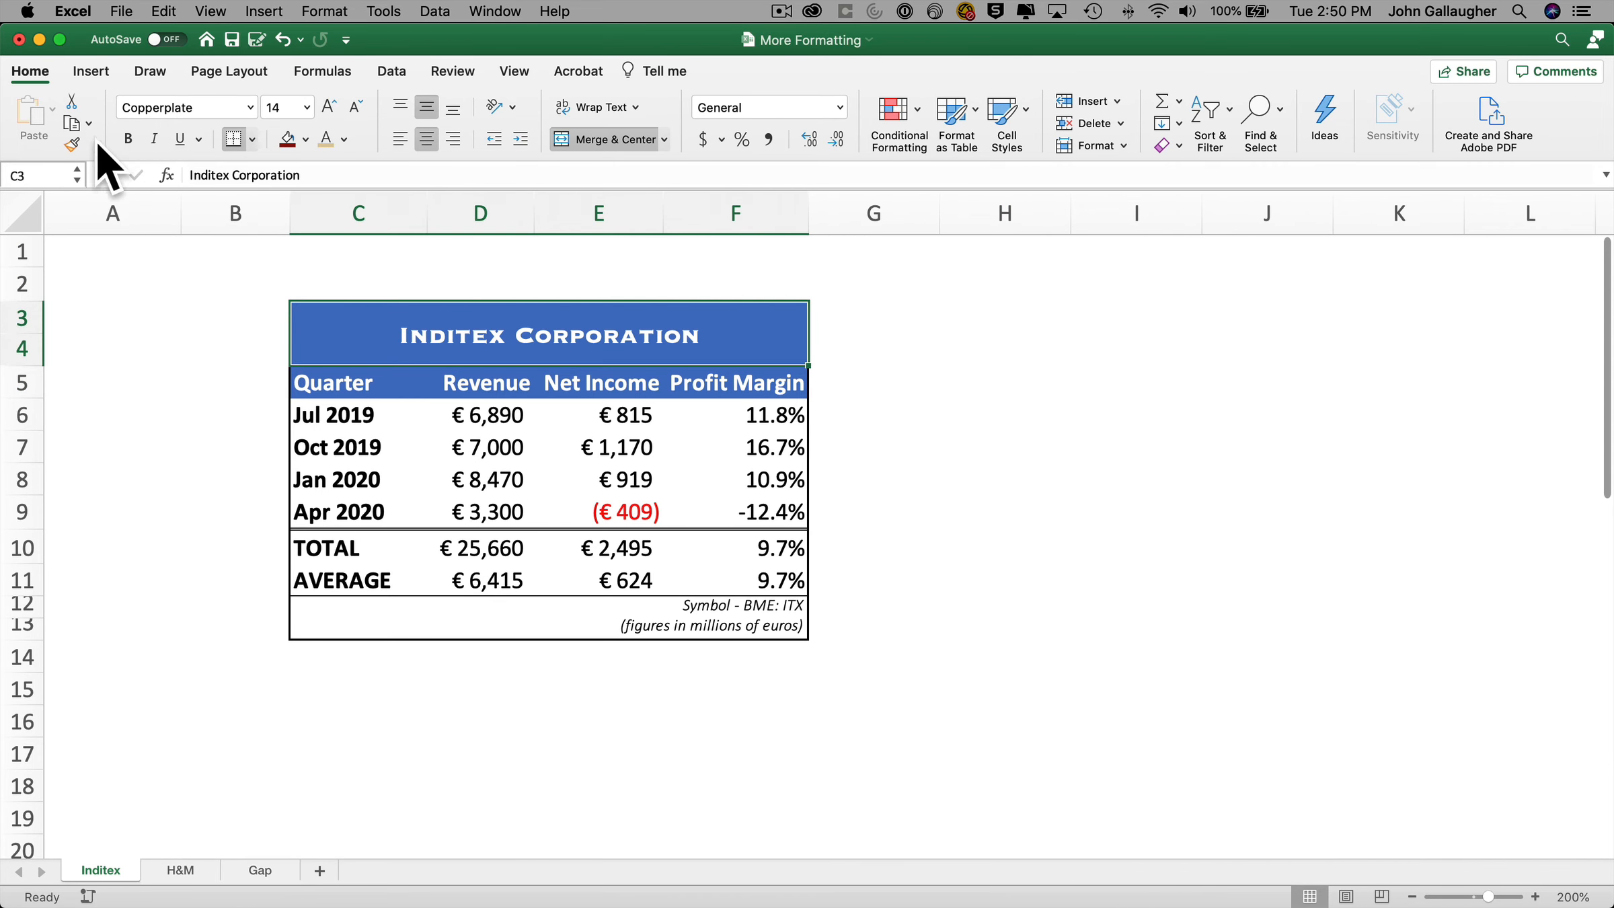
left_click(72, 143)
Apply the Inditex title formatting to the H&M title at A1, then undo it
left_click(201, 870)
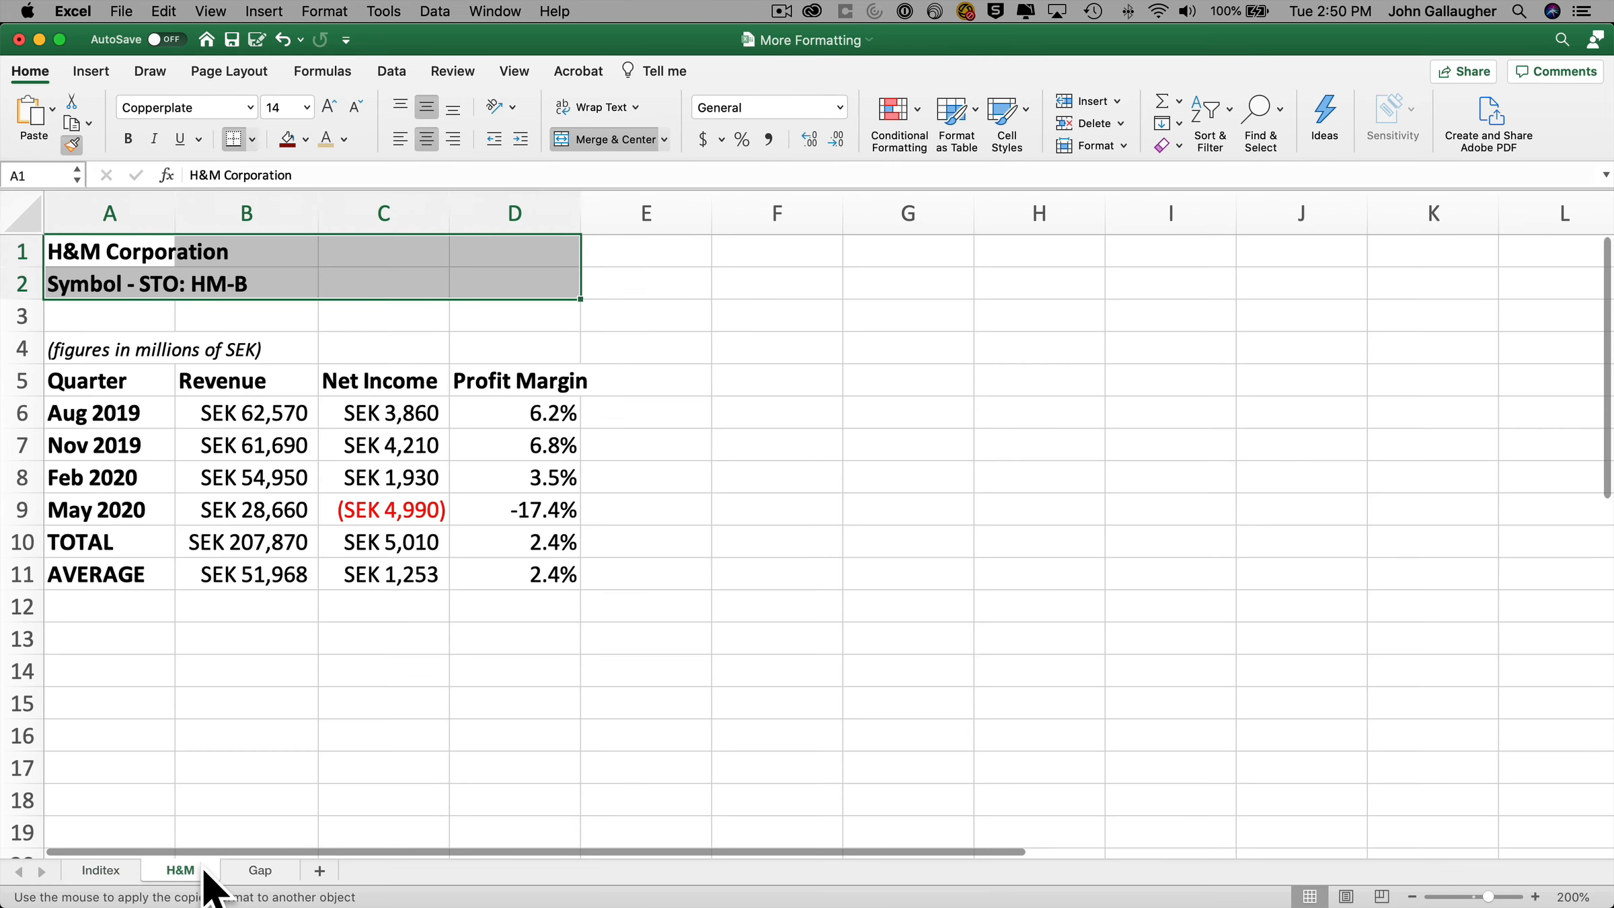
left_click(94, 259)
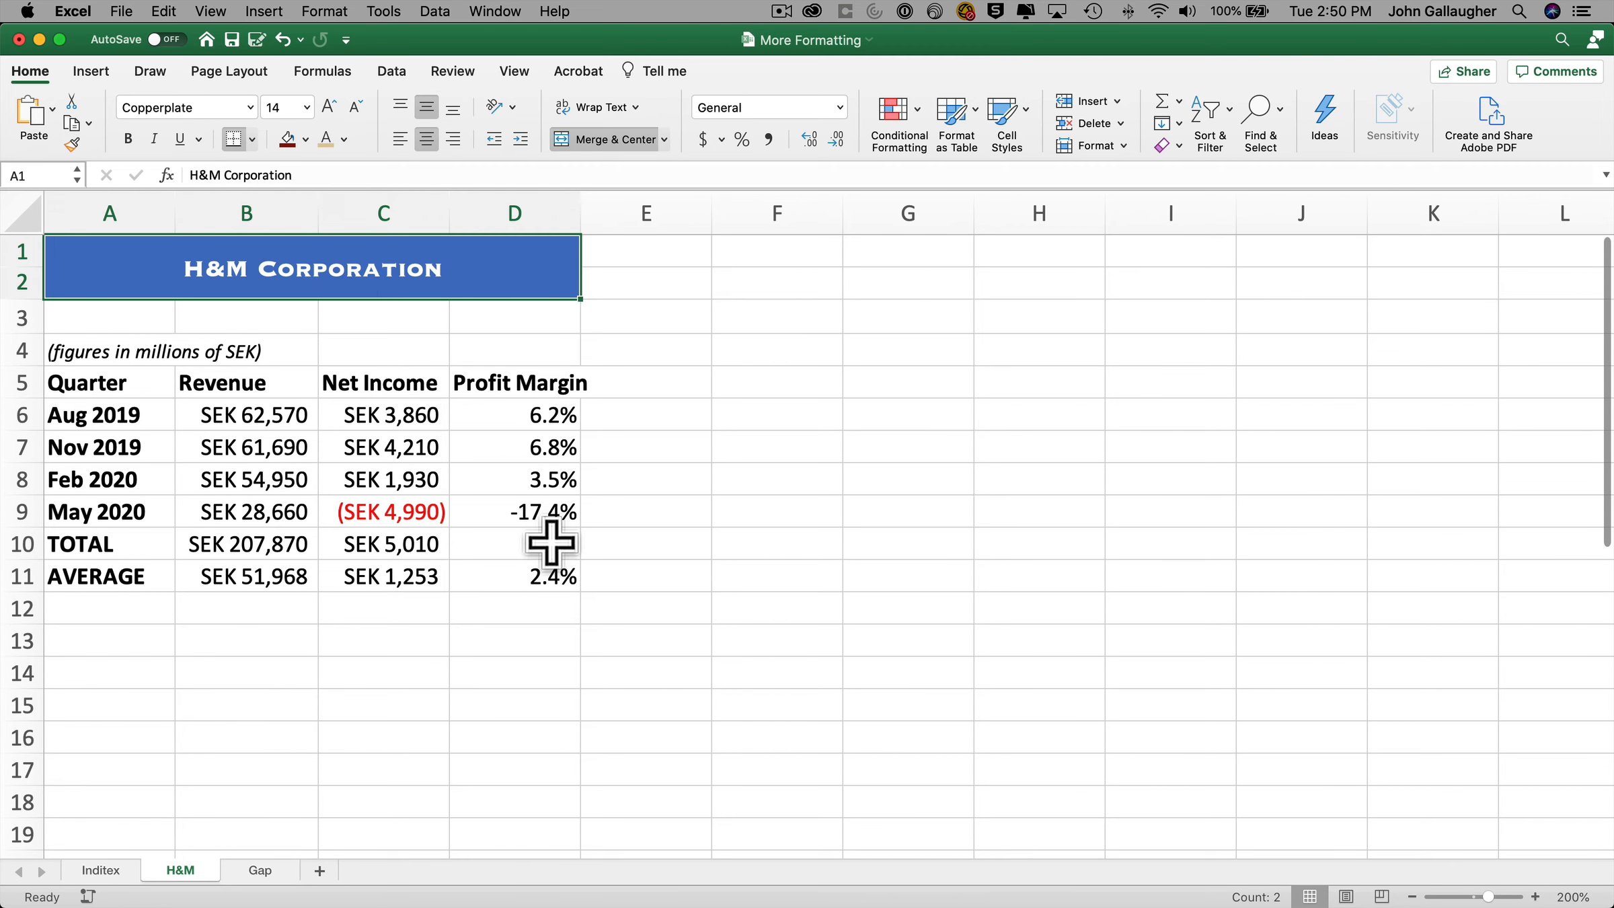
key("super+z")
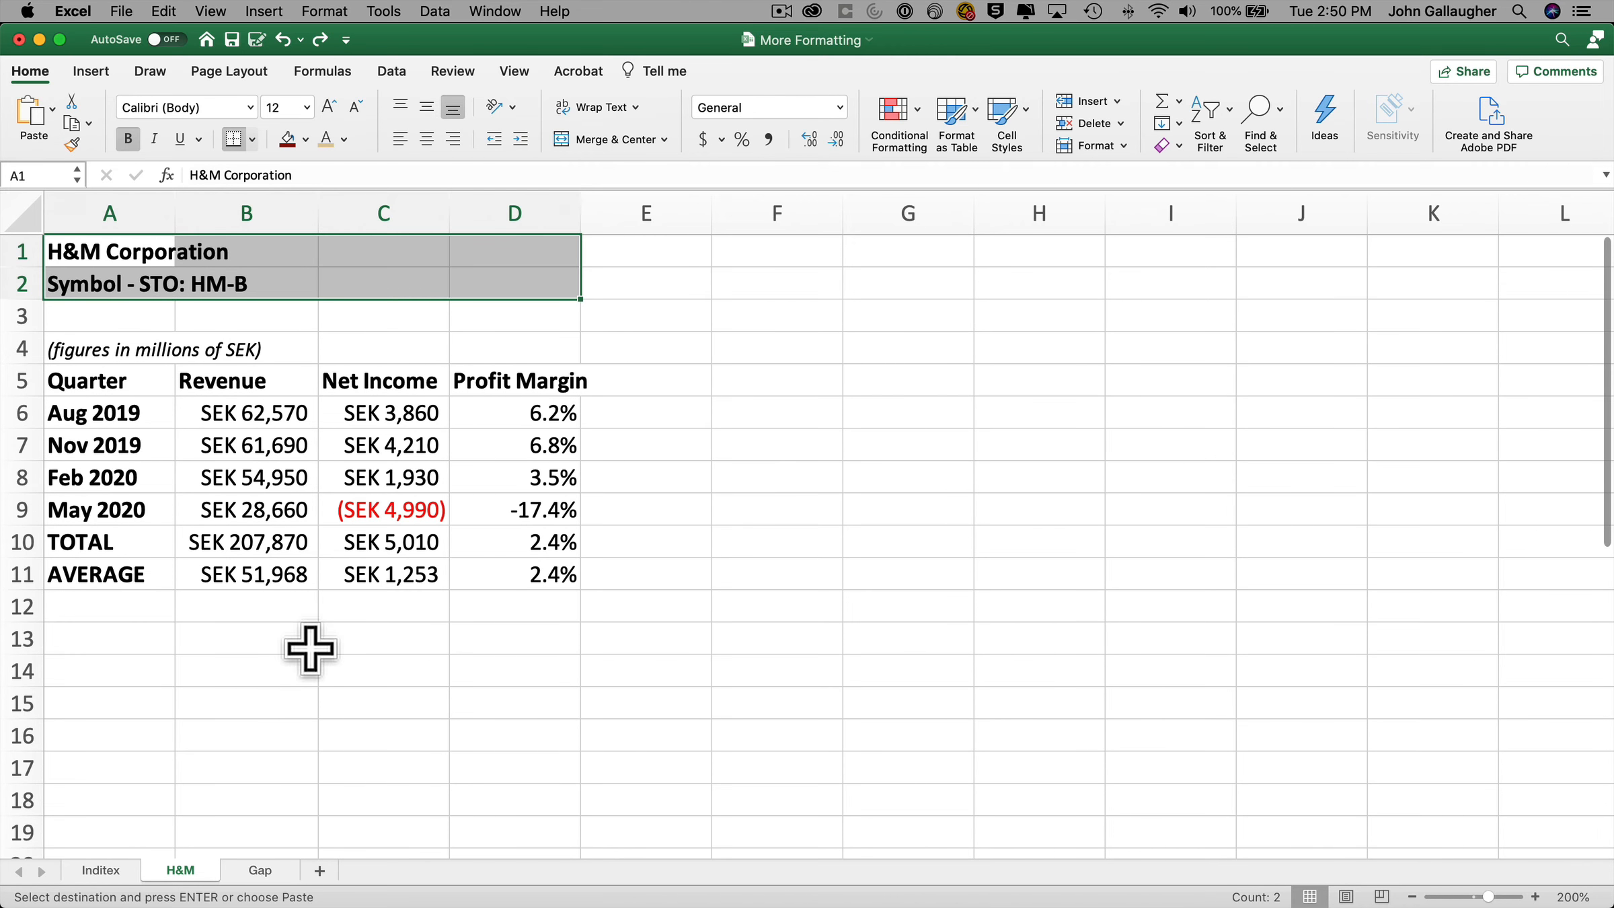
Paint the whole Inditex table C3:F13 formatting onto the H&M table, compare, then undo it
left_click(110, 869)
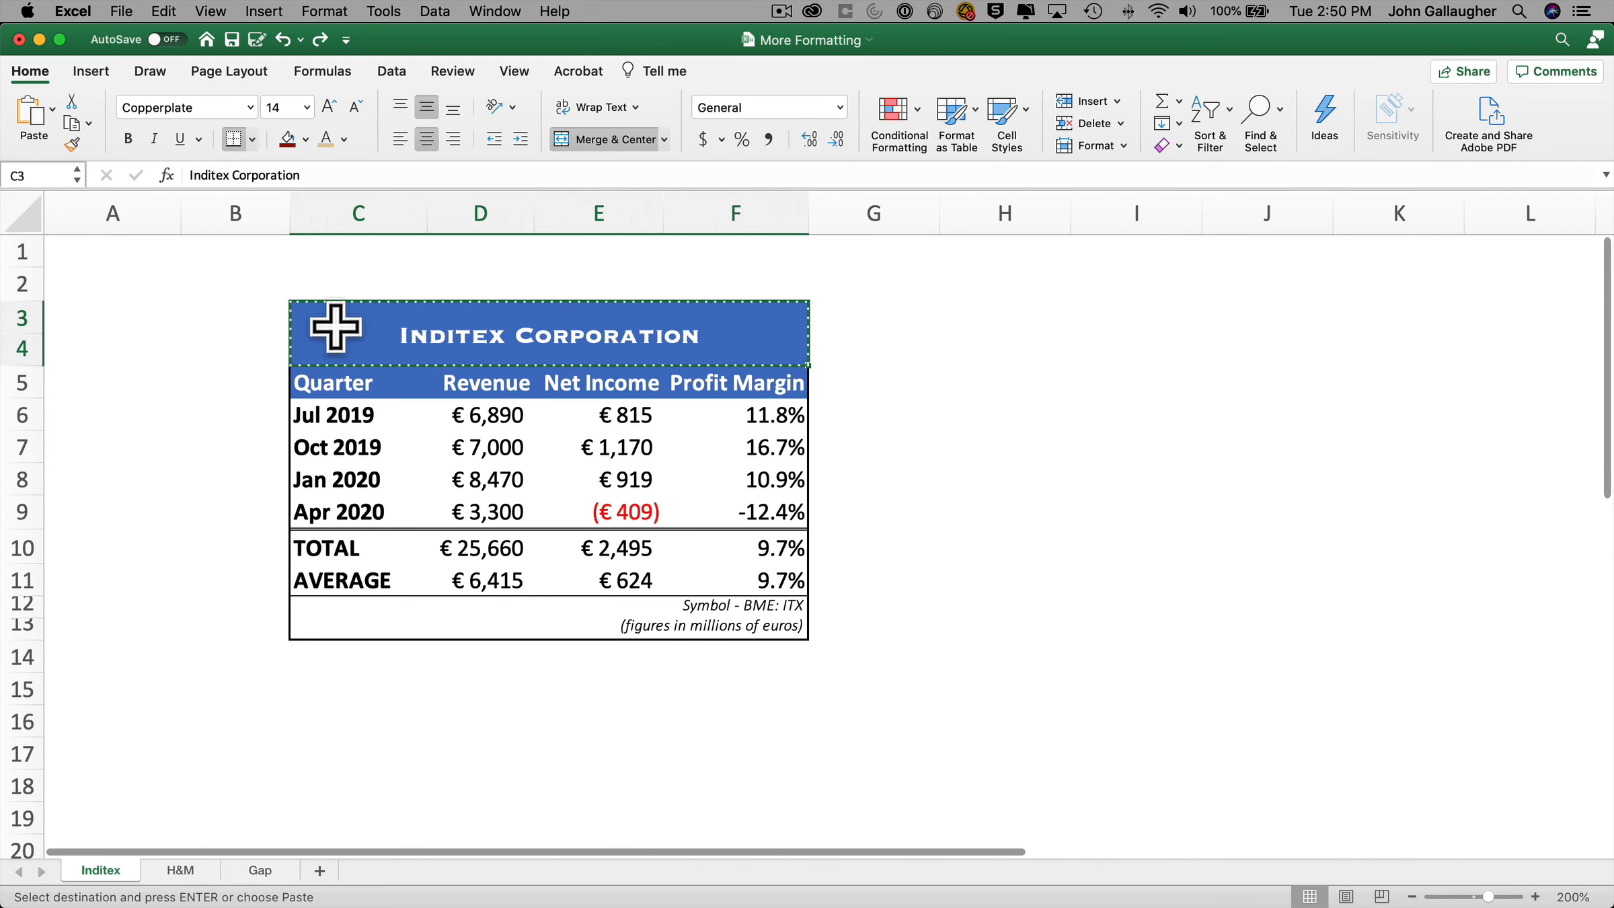
mouse_move(335, 324)
left_mouse_down()
mouse_move(566, 515)
mouse_move(760, 633)
left_mouse_up()
left_click(72, 143)
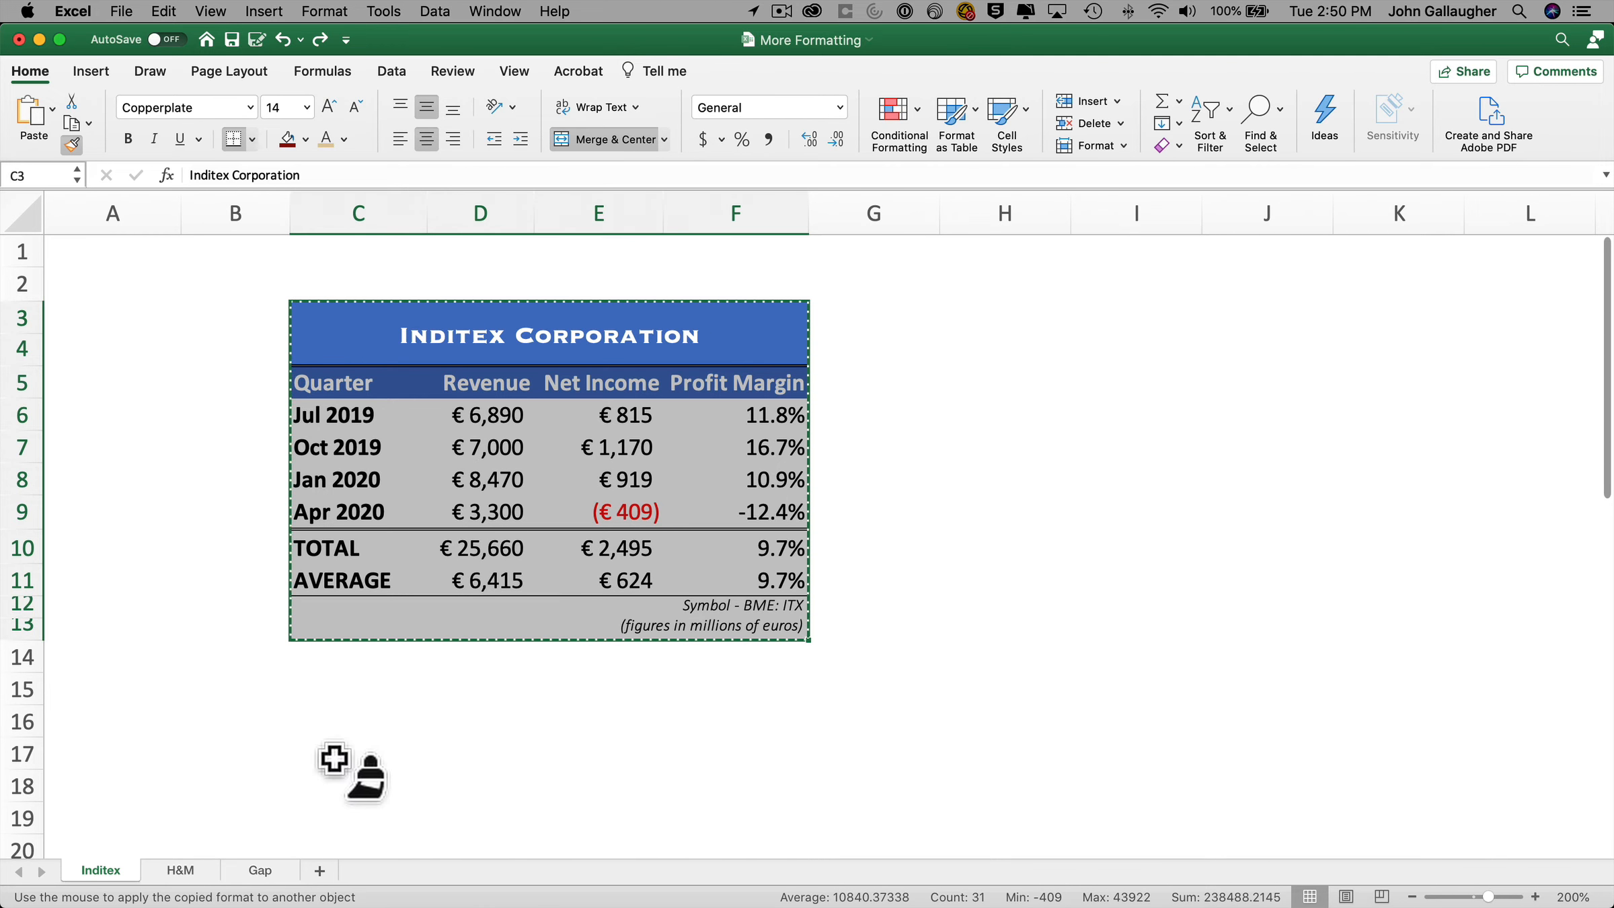
left_click(195, 873)
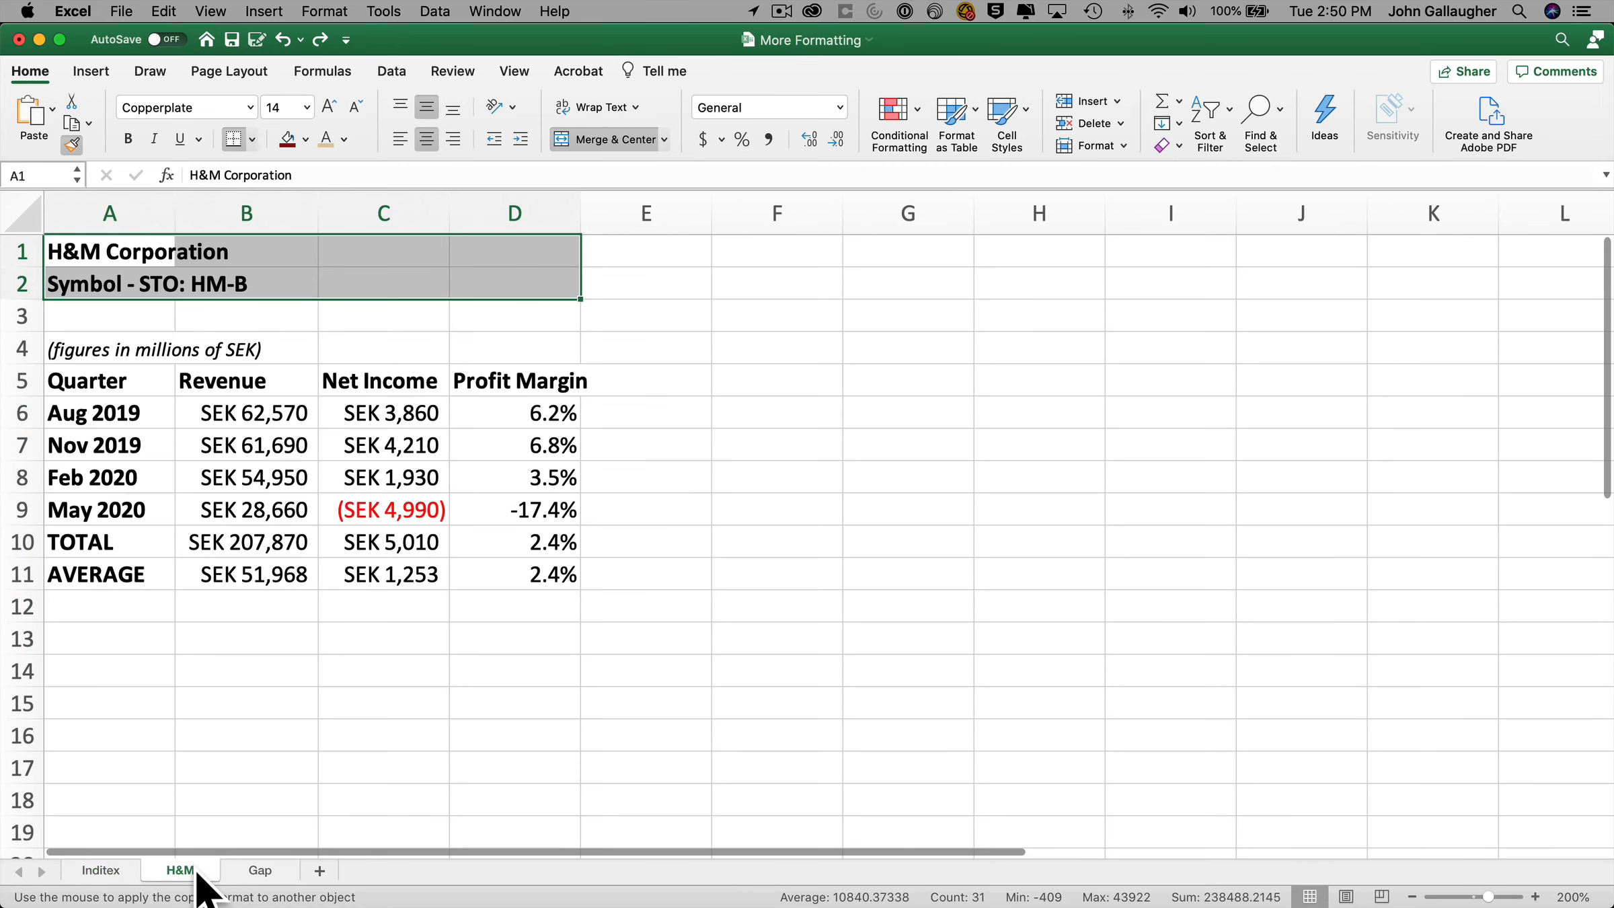
left_click(101, 252)
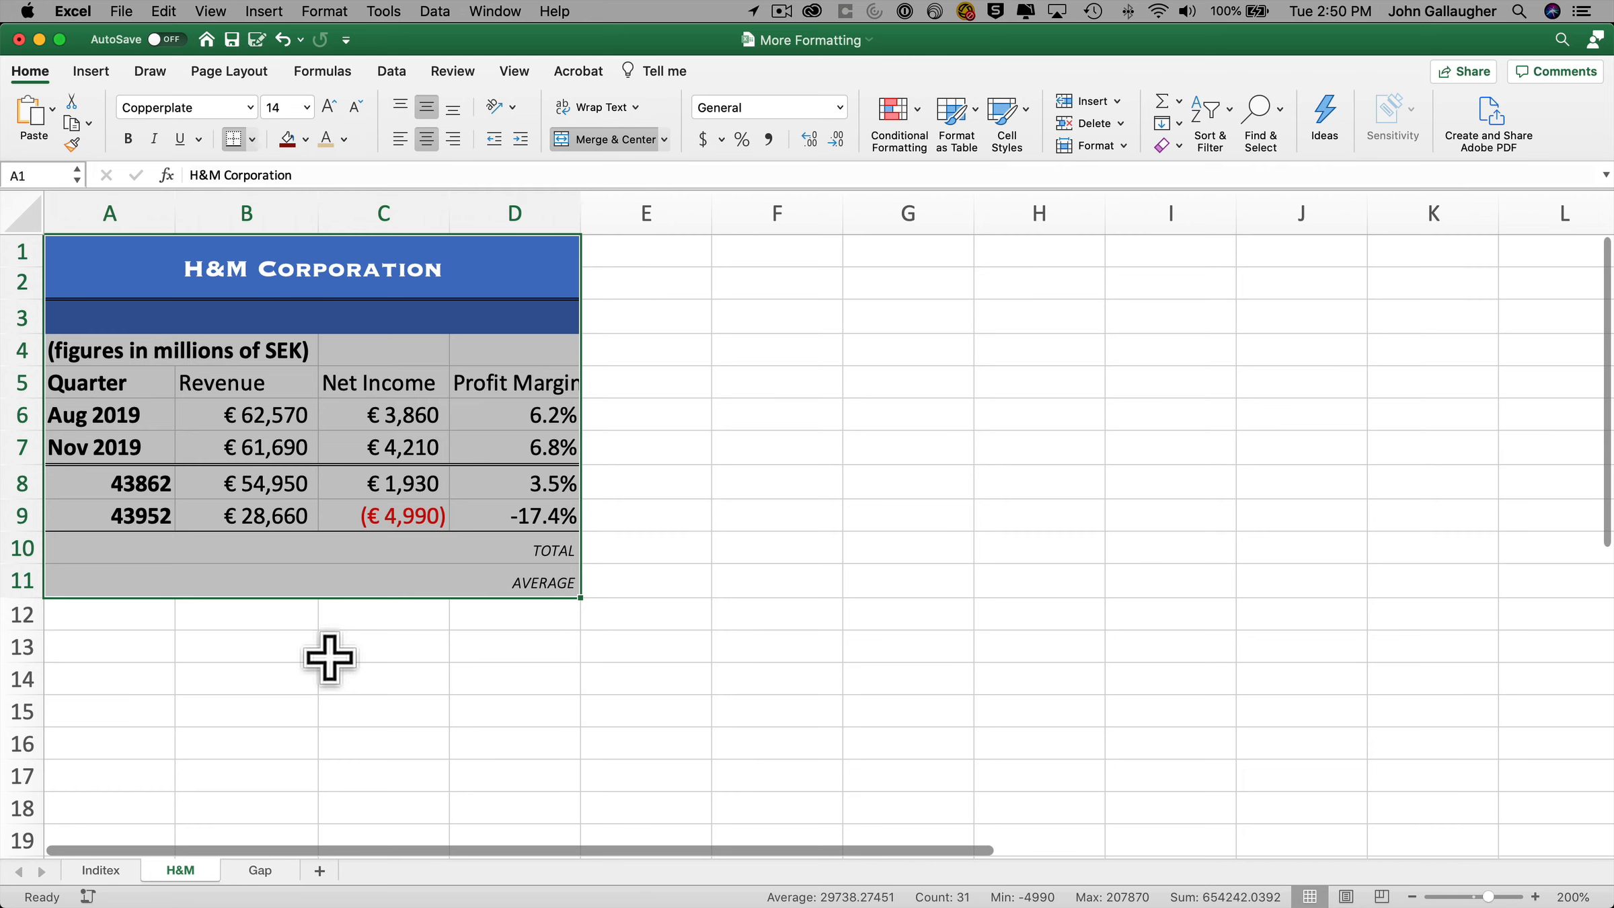
left_click(103, 871)
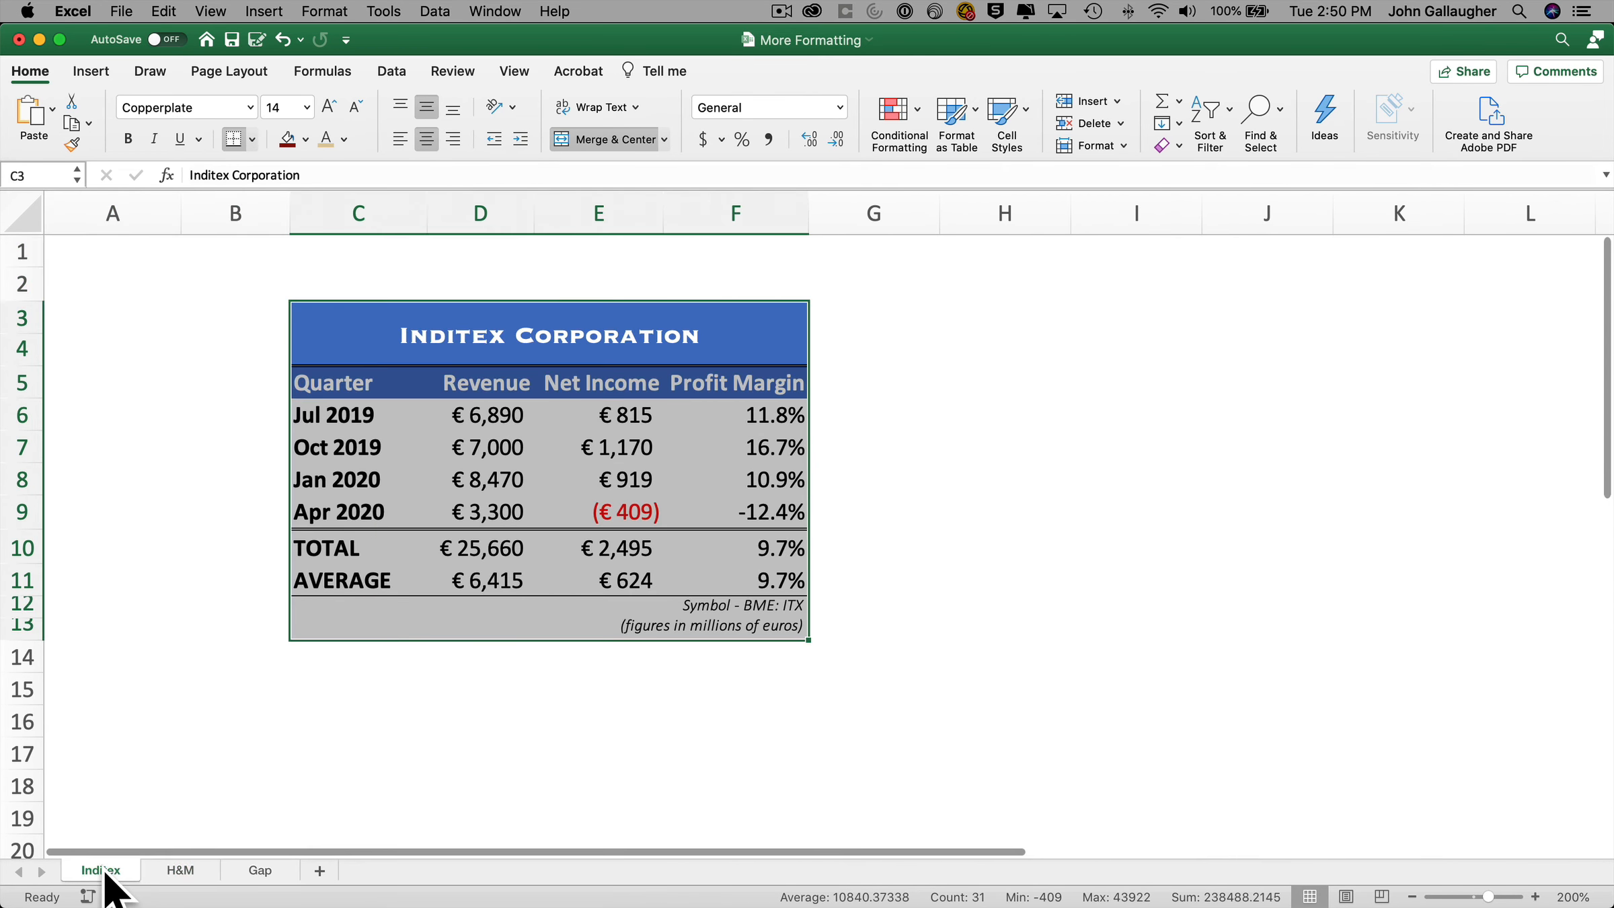
left_click(195, 873)
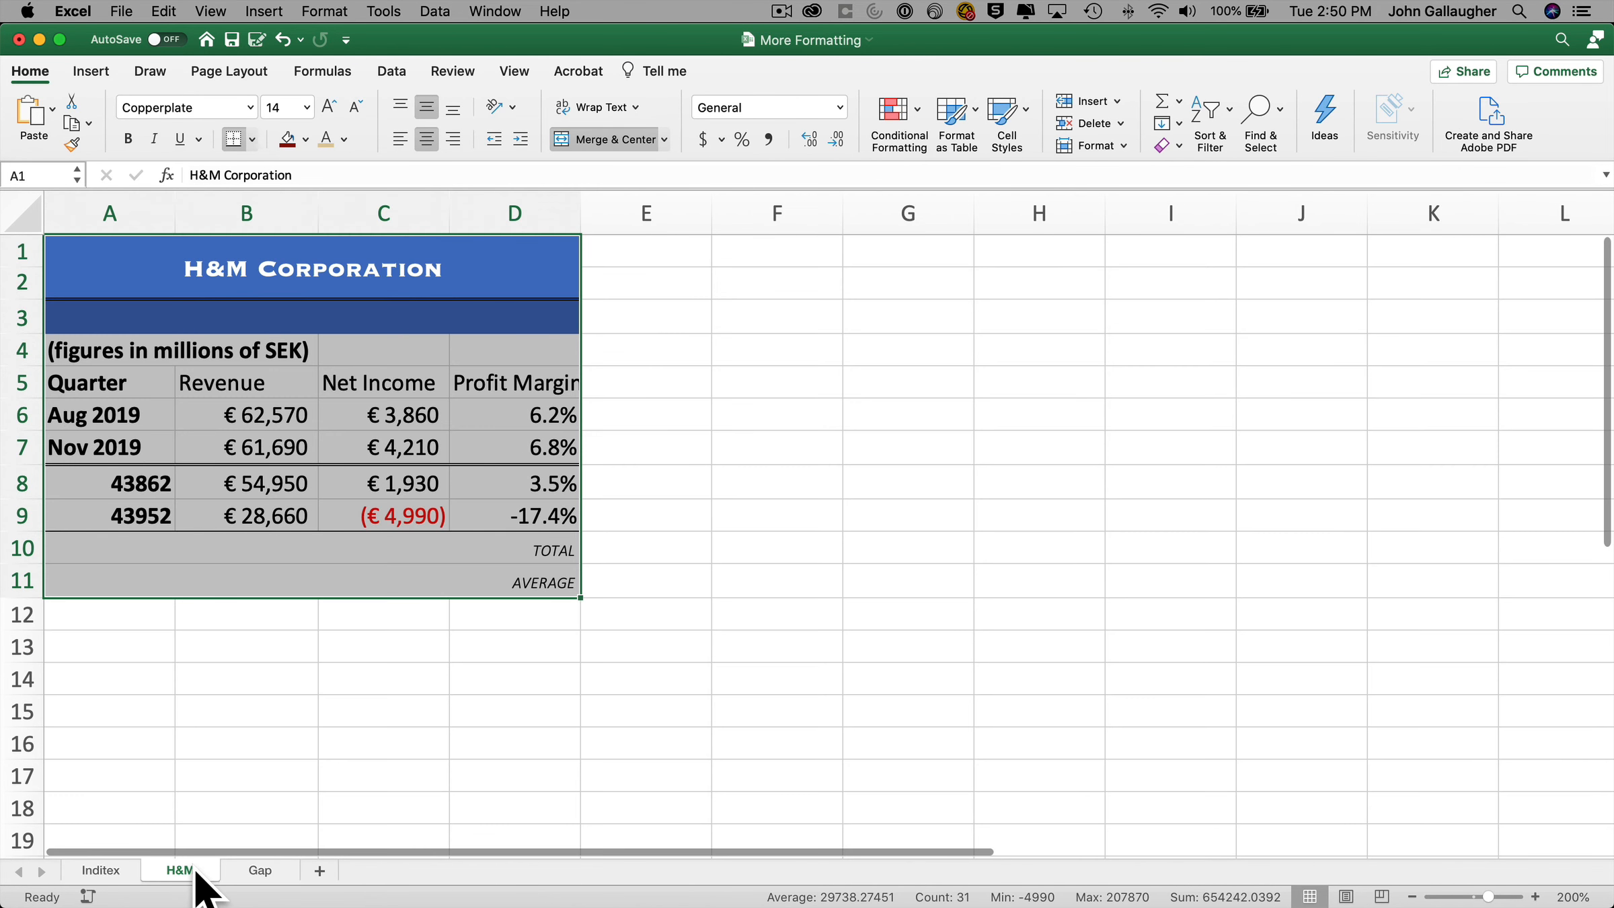
key("super+z")
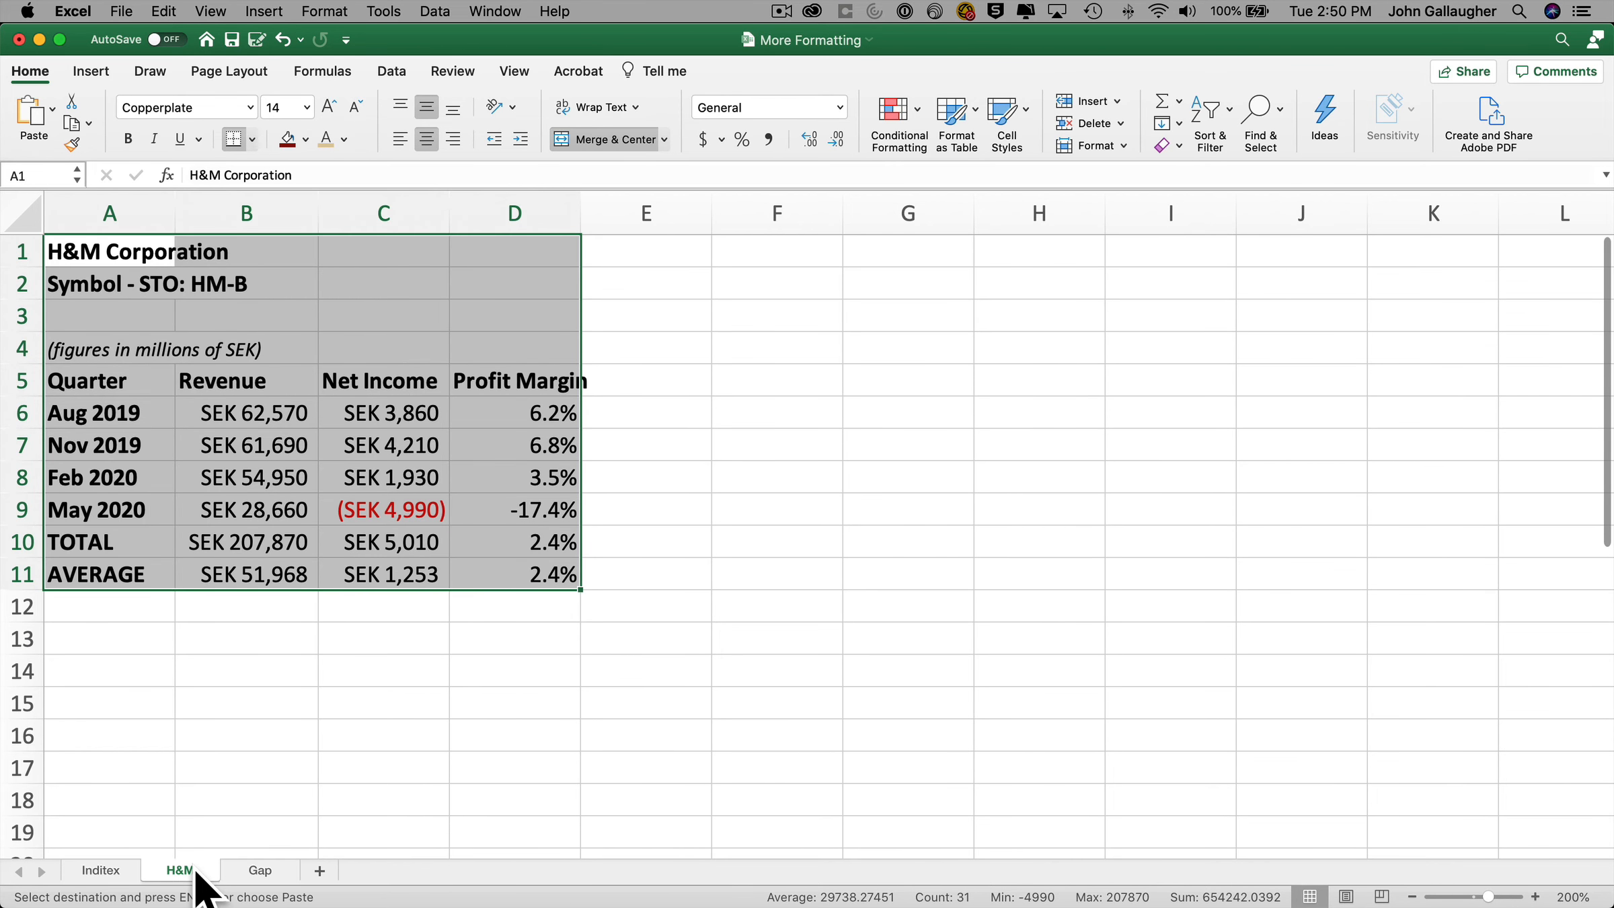
Move the symbol and figures notes below the H&M table and delete empty rows 3–4
left_click(108, 281)
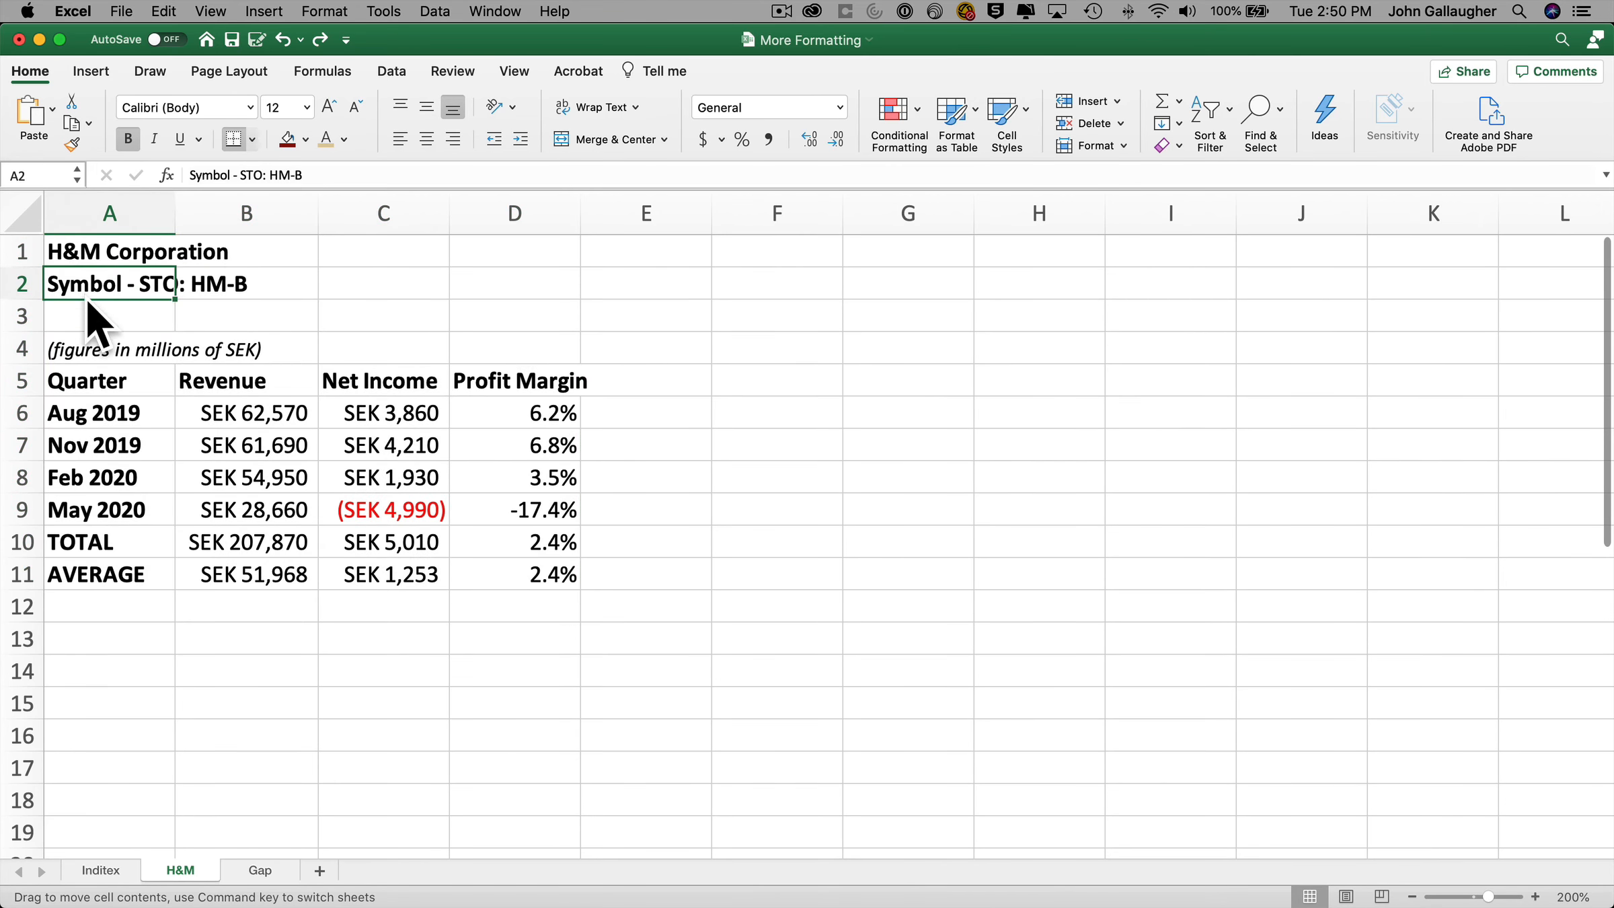
left_click_drag(90, 304, 84, 629)
left_click_drag(21, 321, 21, 339)
right_click(22, 344)
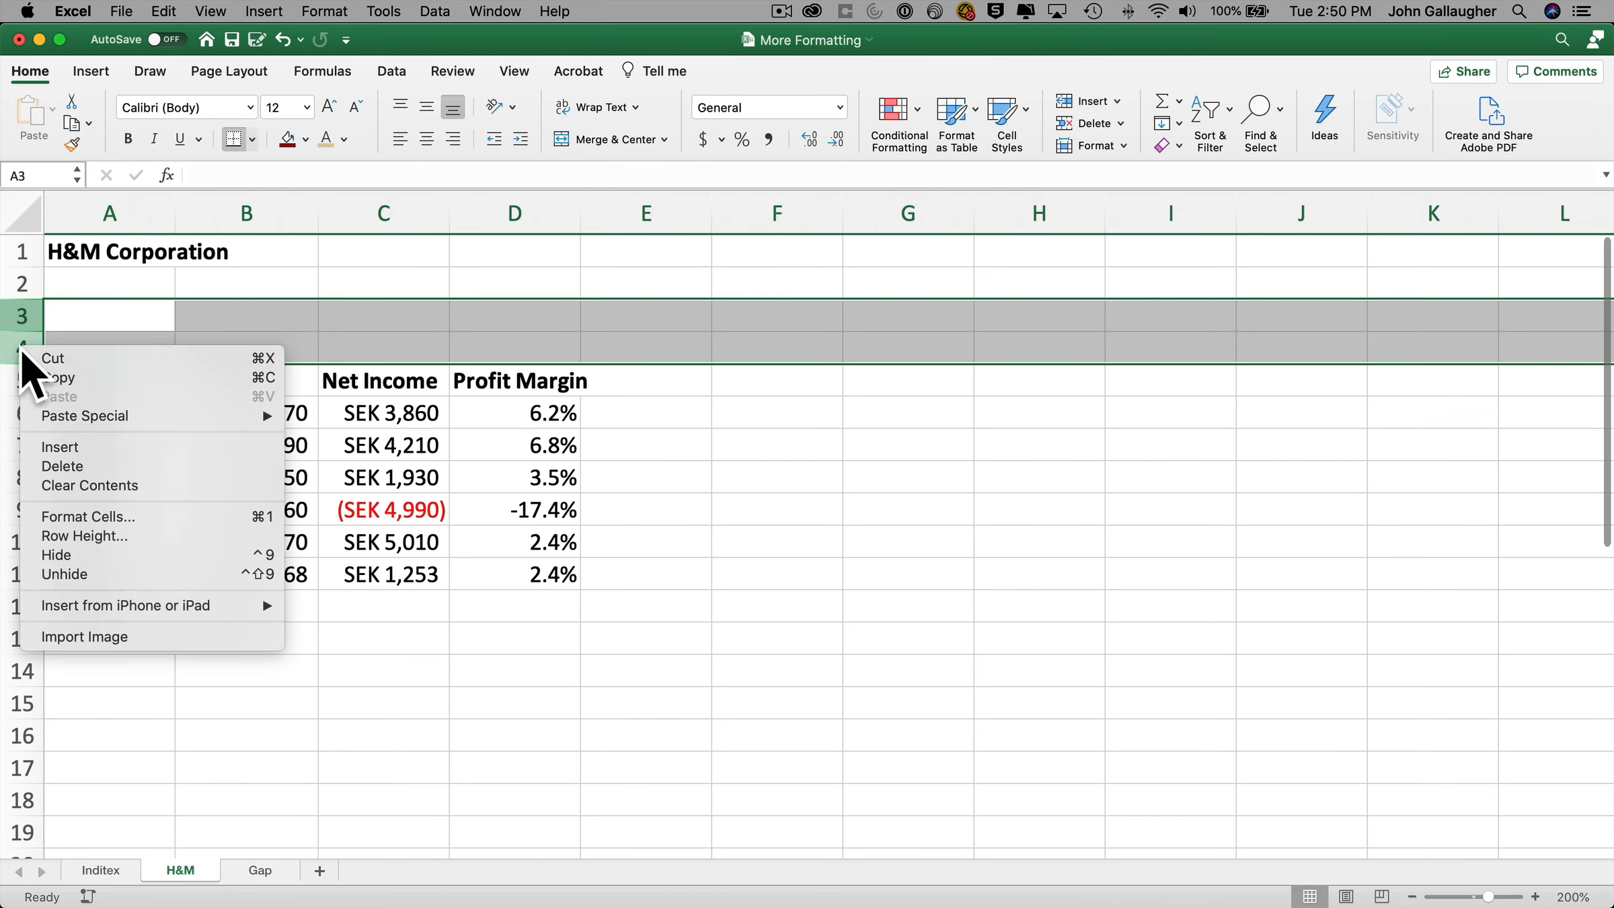
left_click(61, 466)
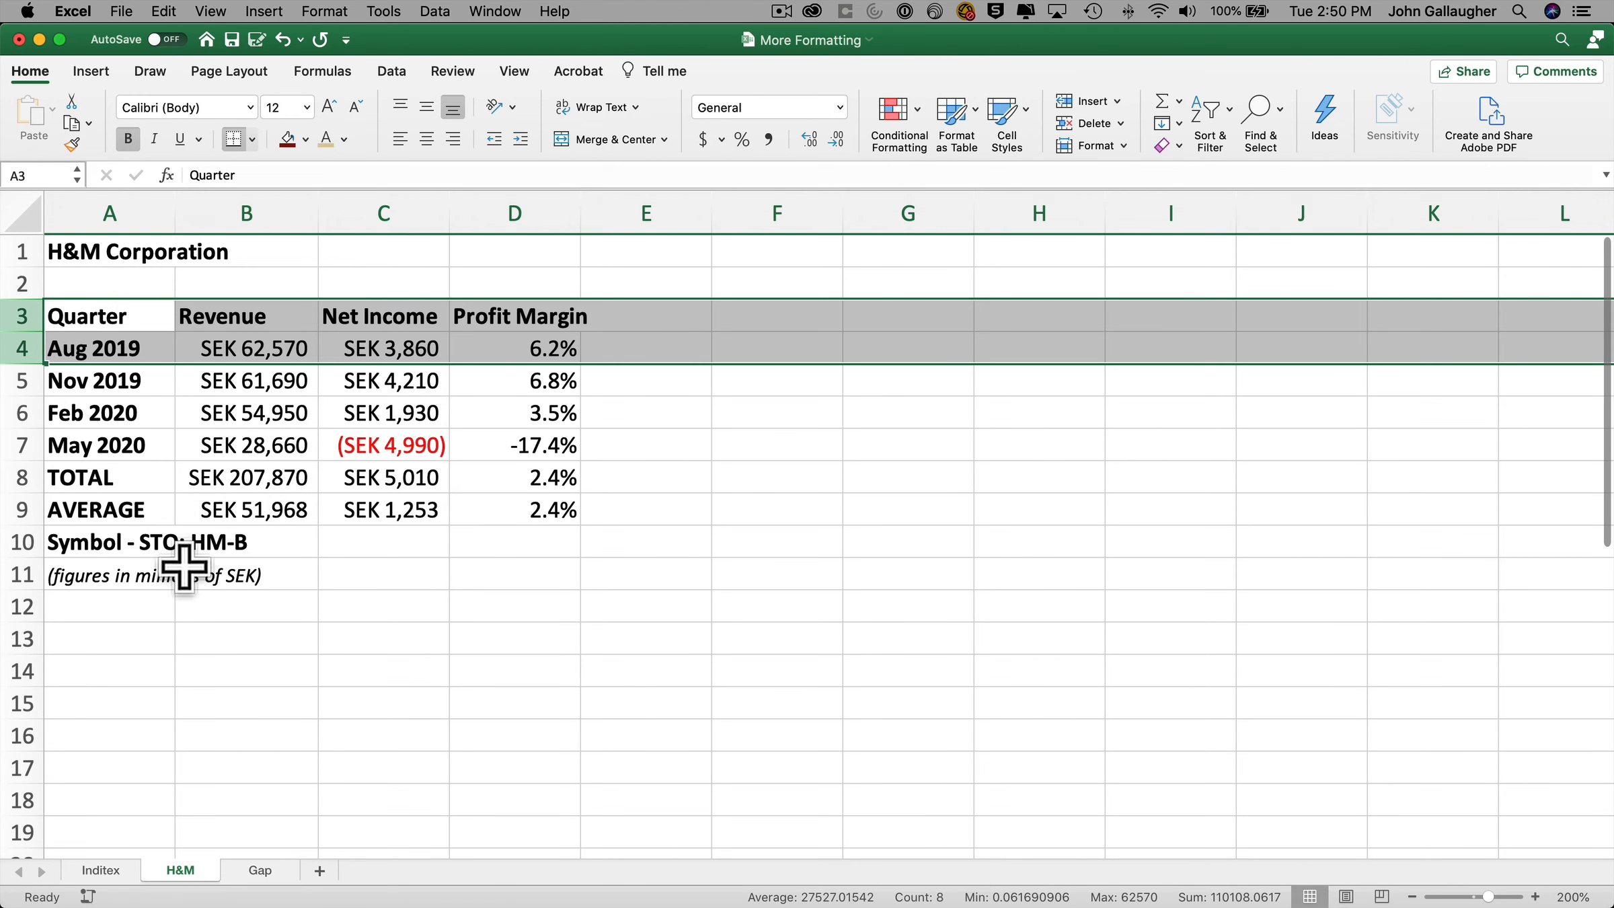
Copy the Inditex table C3:F13 formatting with Format Painter for the H&M sheet
left_click(111, 873)
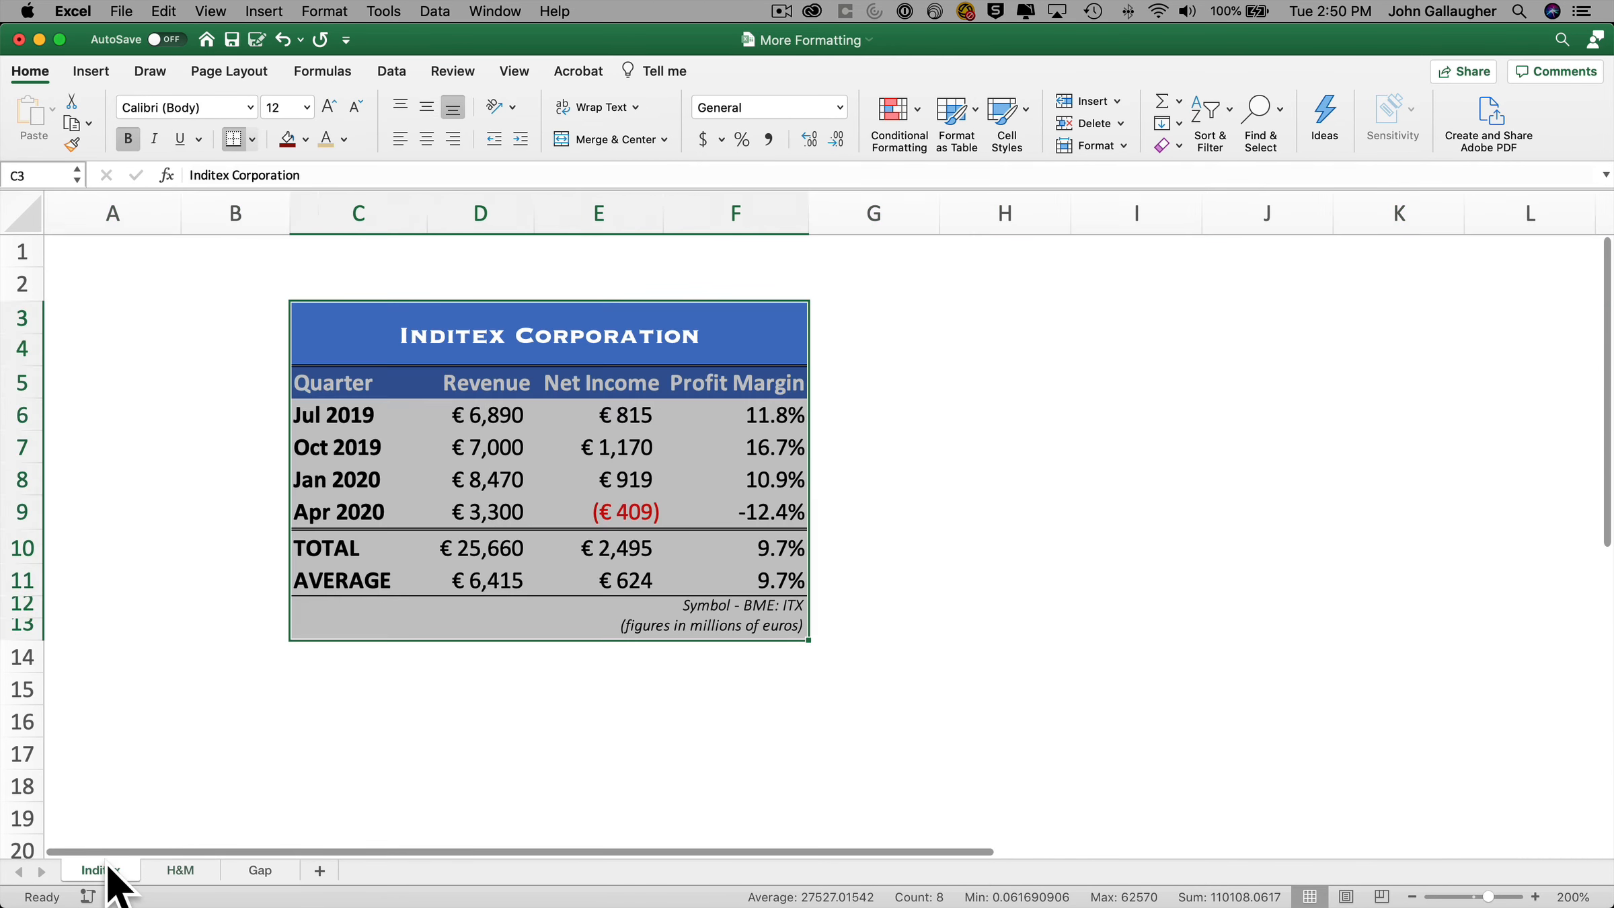
left_click_drag(308, 322, 767, 618)
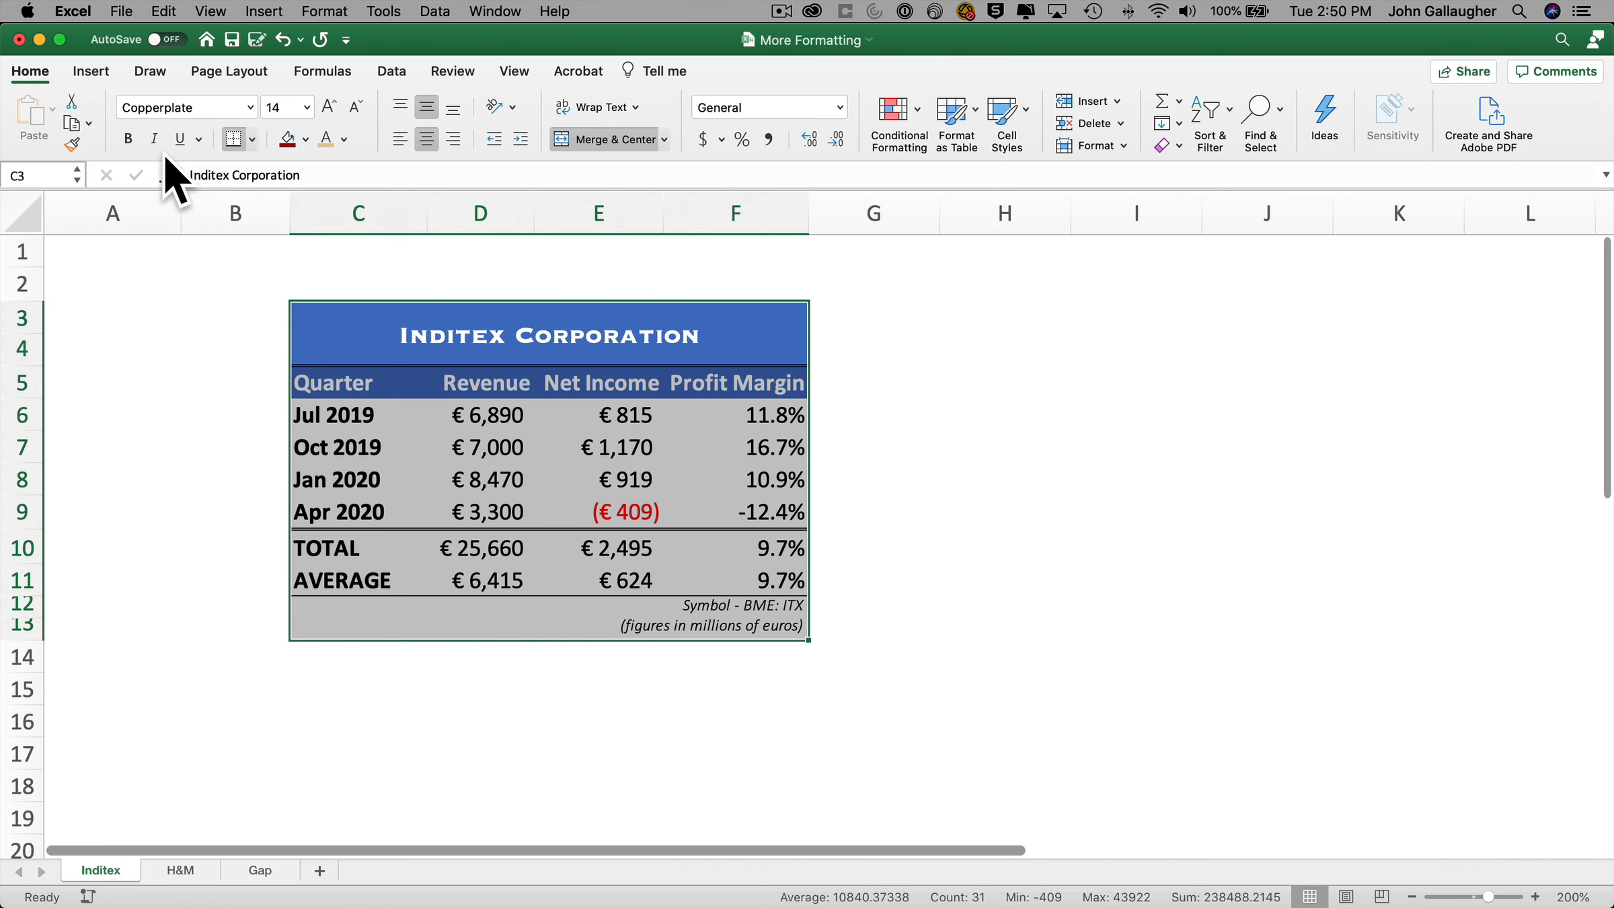
left_click(73, 144)
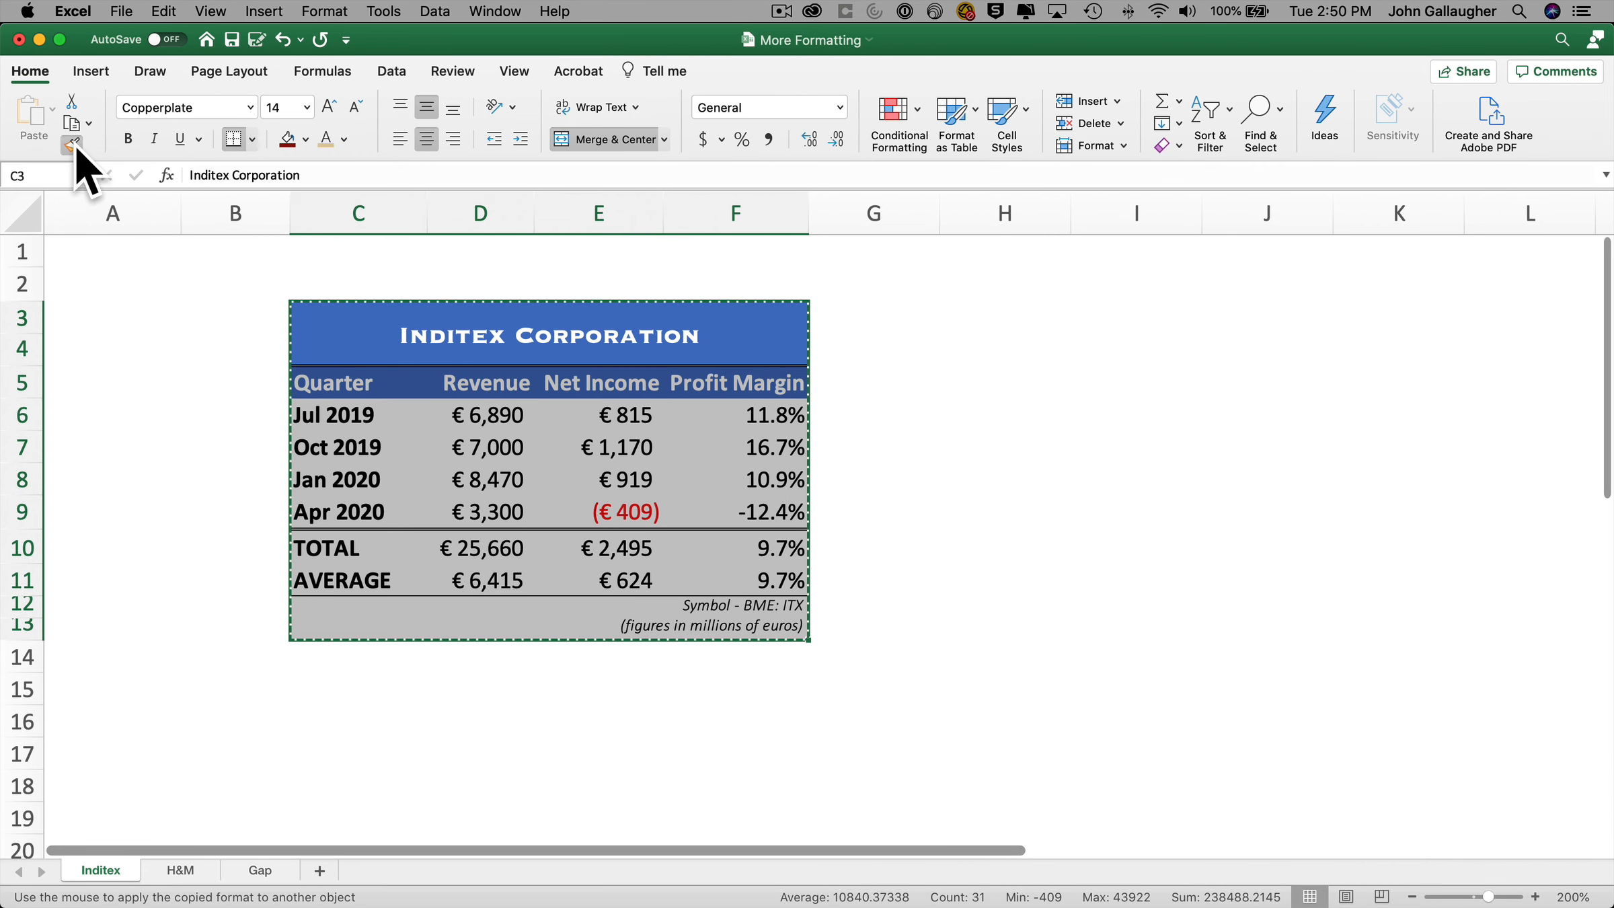
left_click(195, 871)
Paint the Inditex styling onto H&M A1:D11 and autofit column D to show Profit Margin
left_click(86, 263)
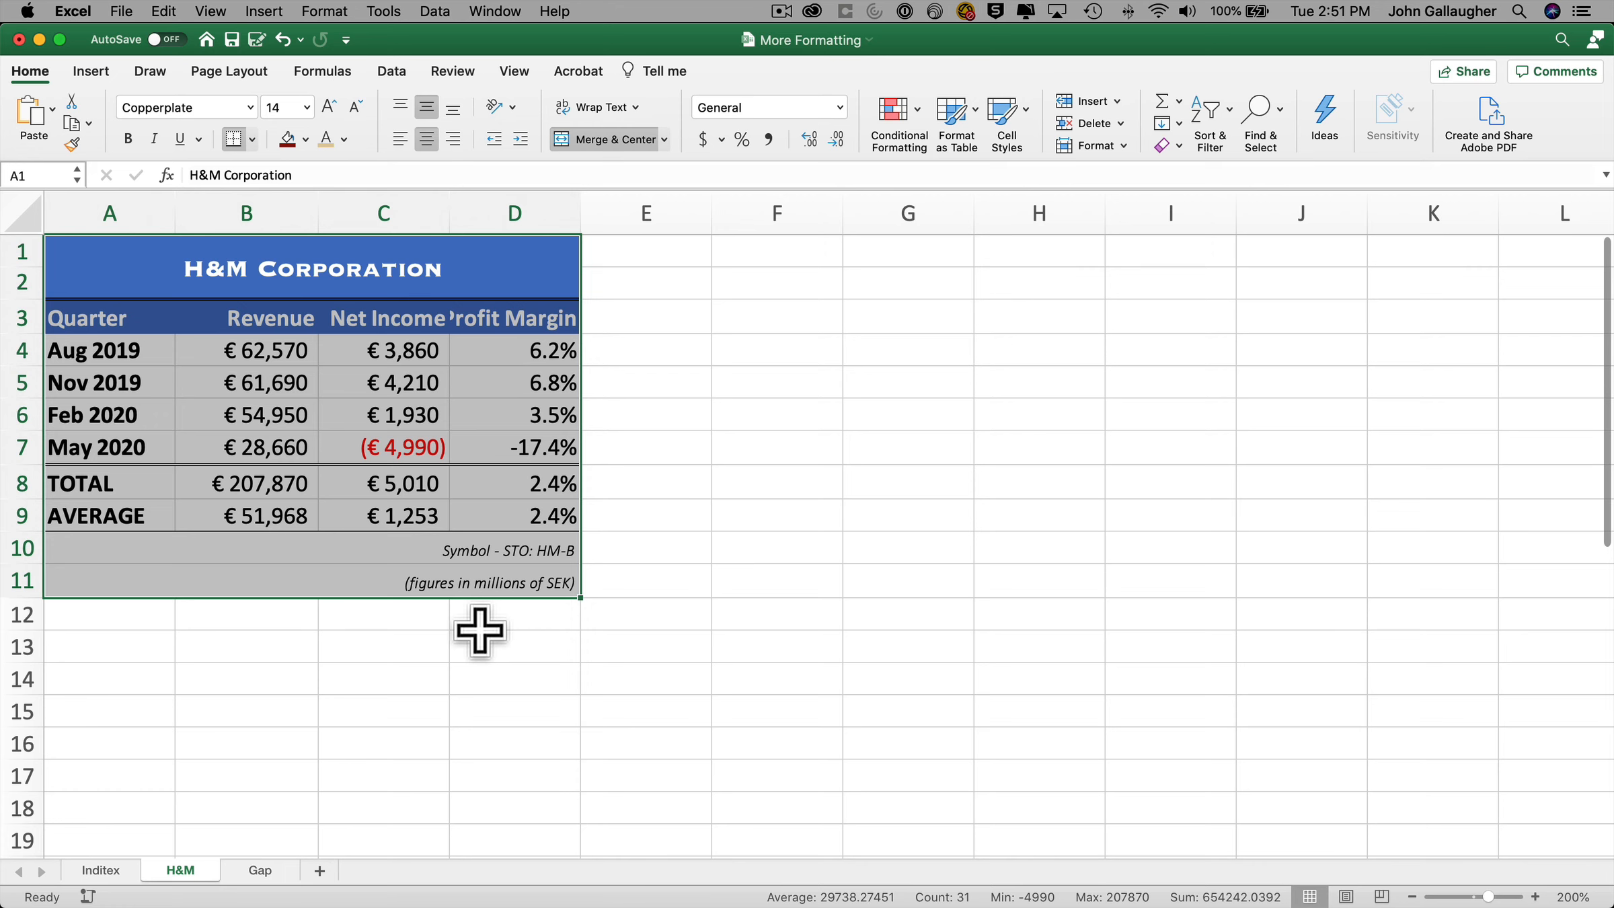
double_click(580, 206)
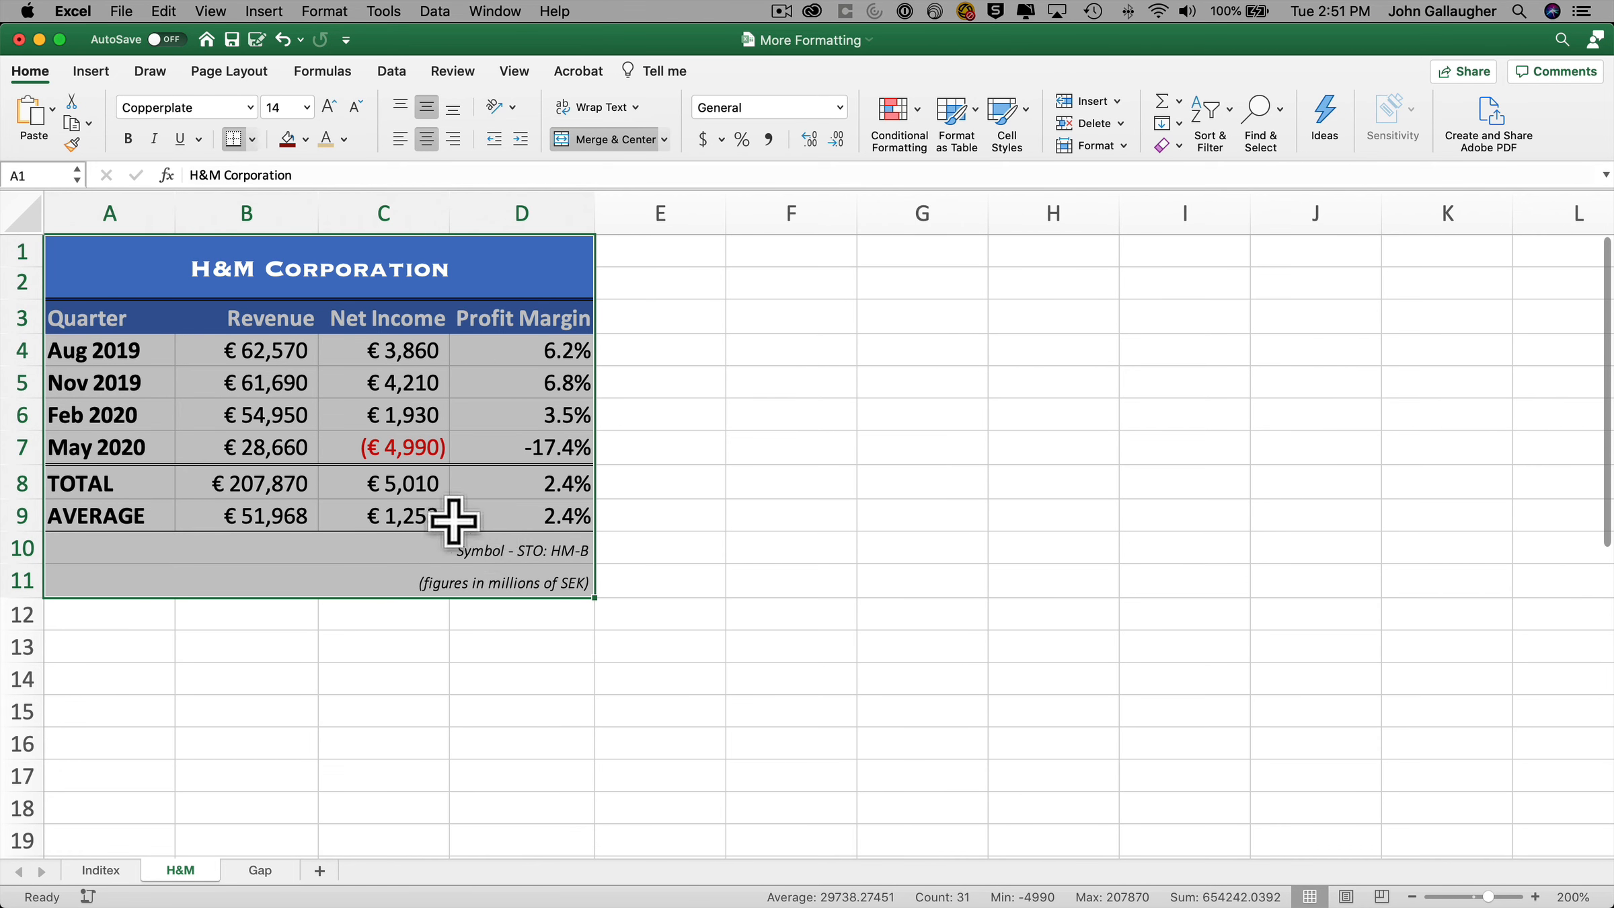
left_click_drag(438, 518, 256, 355)
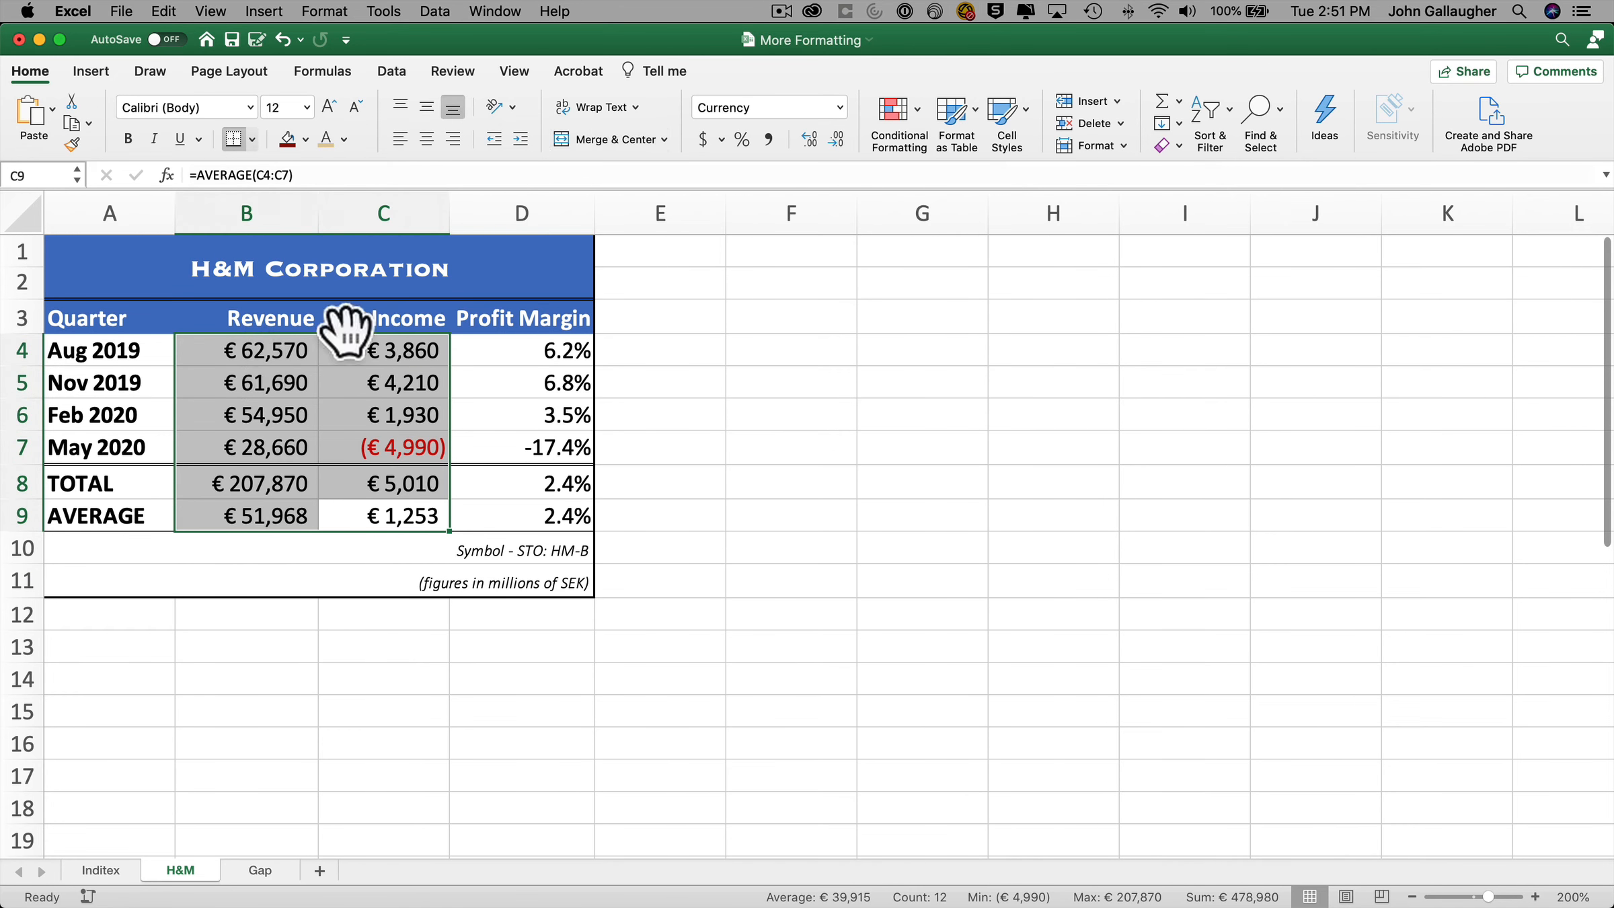
Format the H&M revenue and net income figures as currency with the SEK symbol
left_click(840, 109)
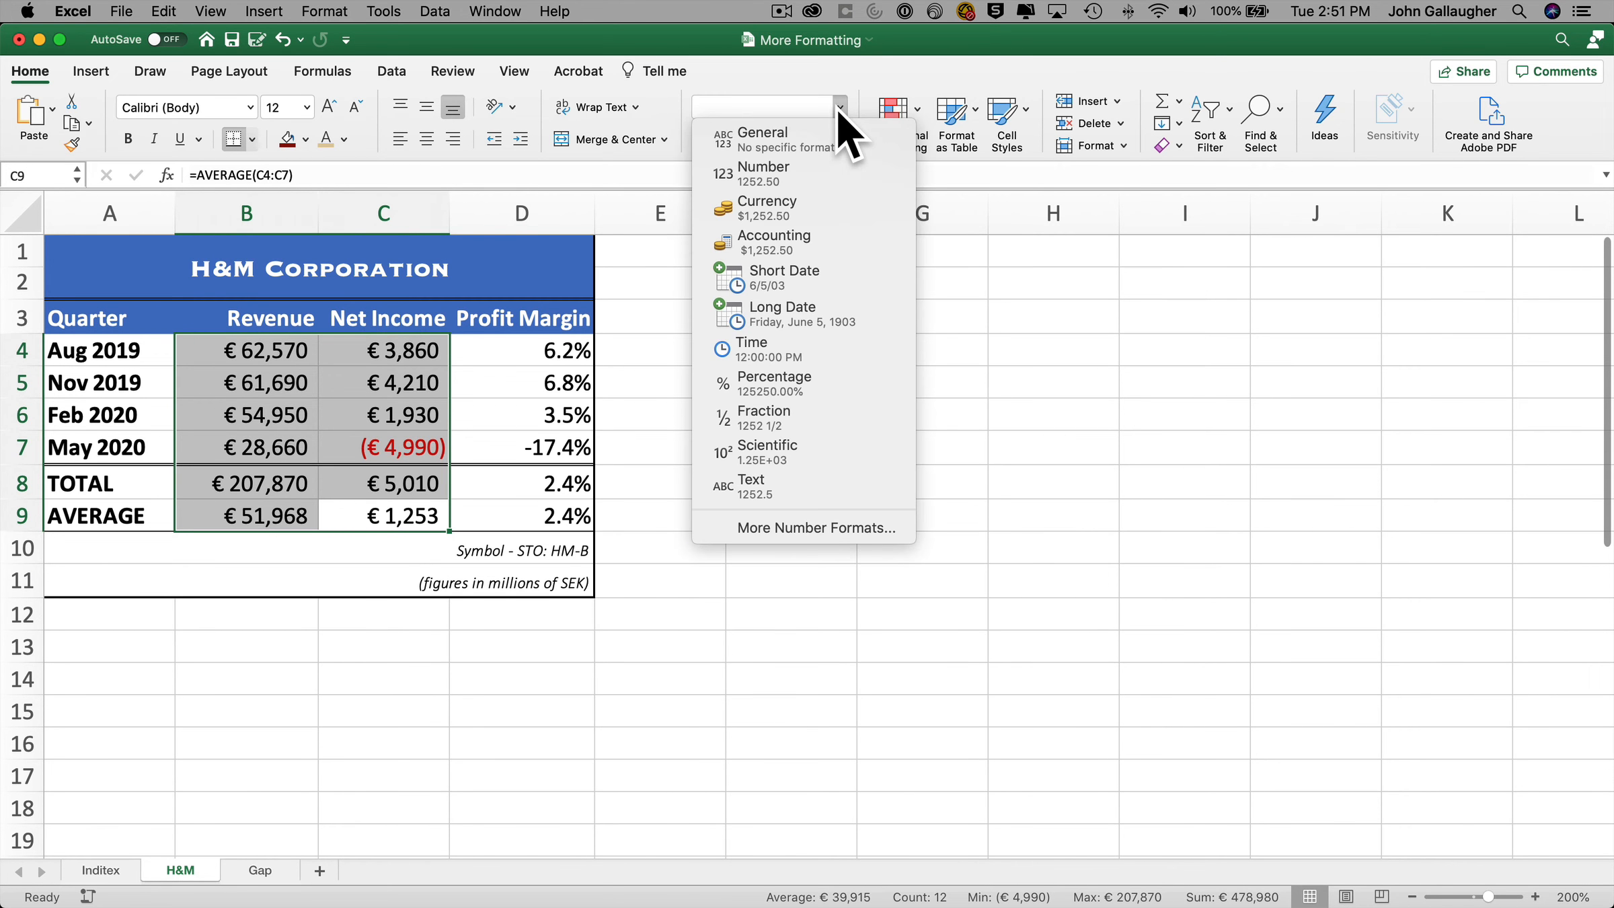
left_click(814, 533)
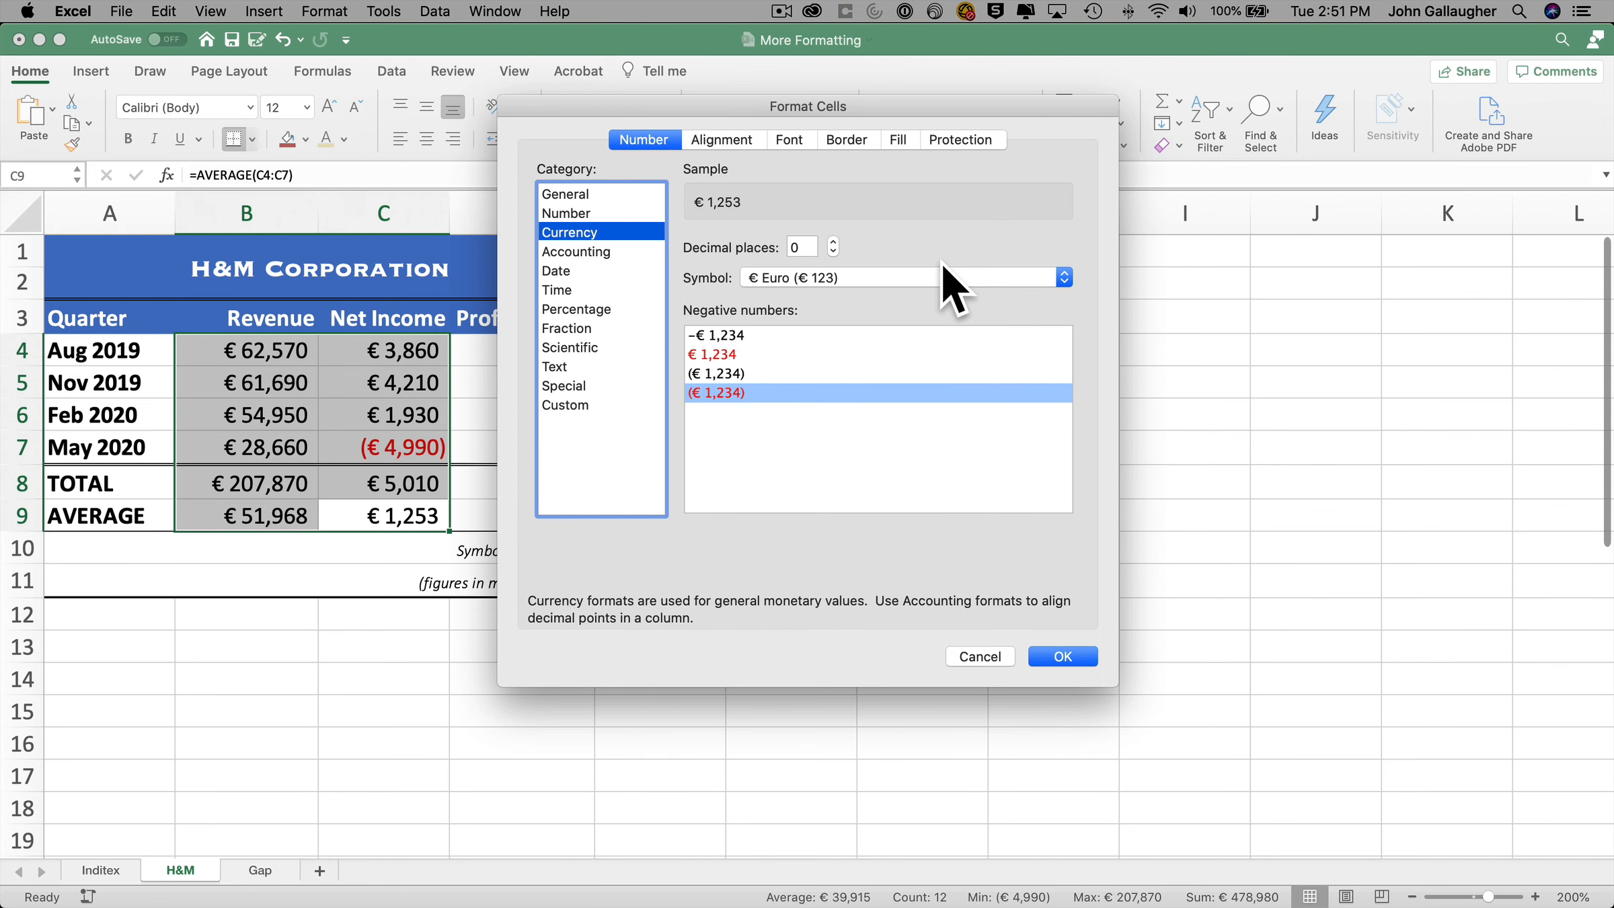
left_click(955, 276)
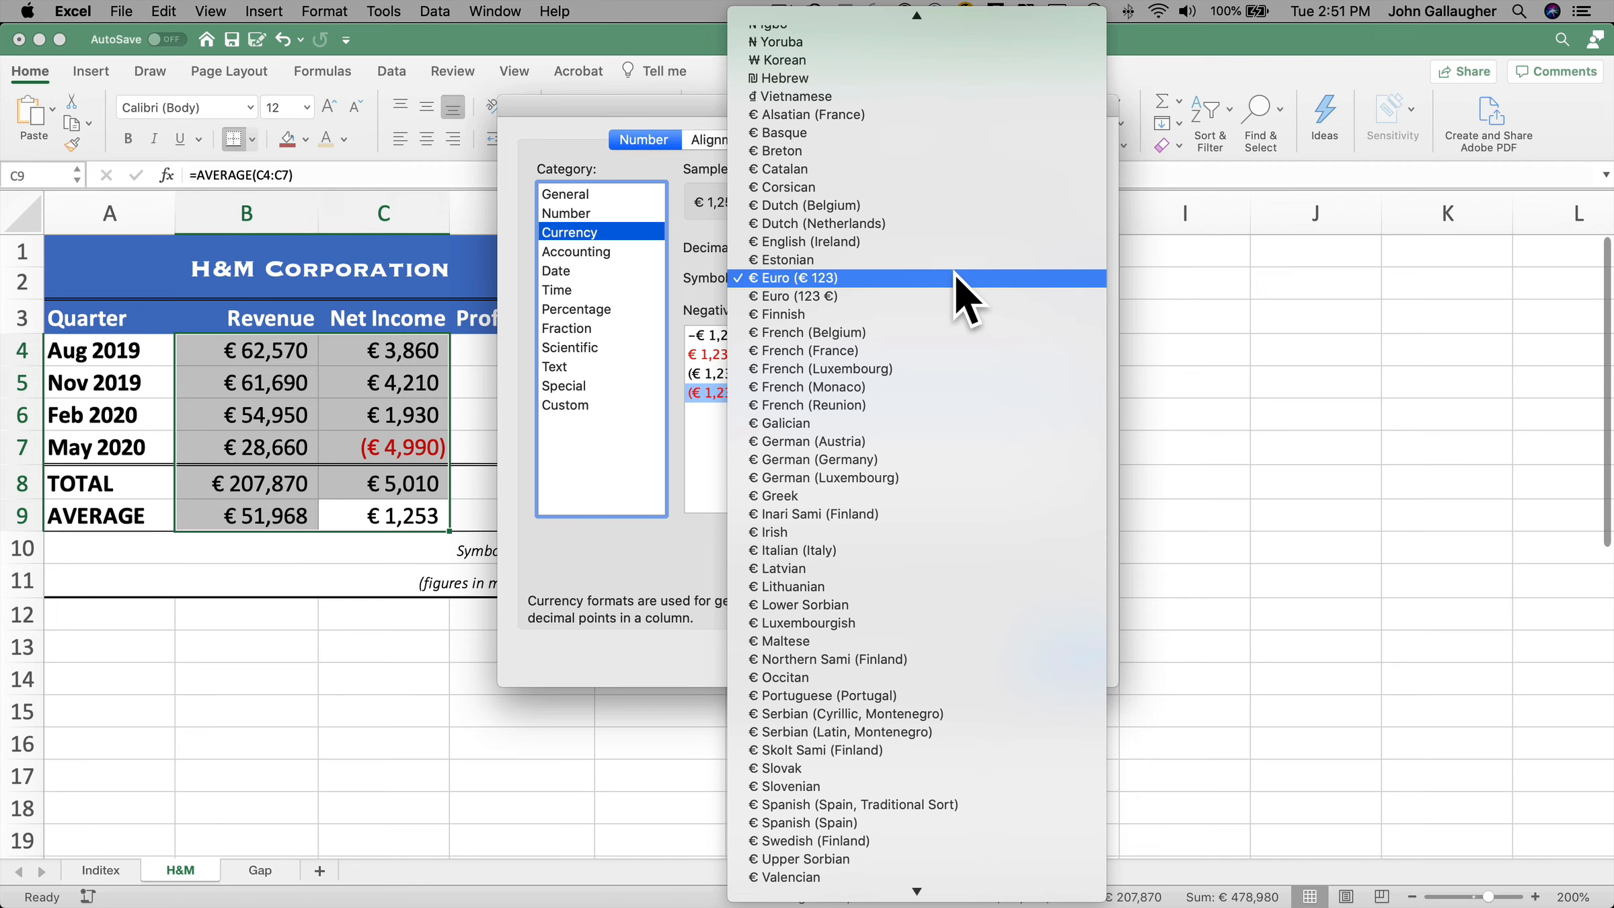
type("SEK")
key("Return")
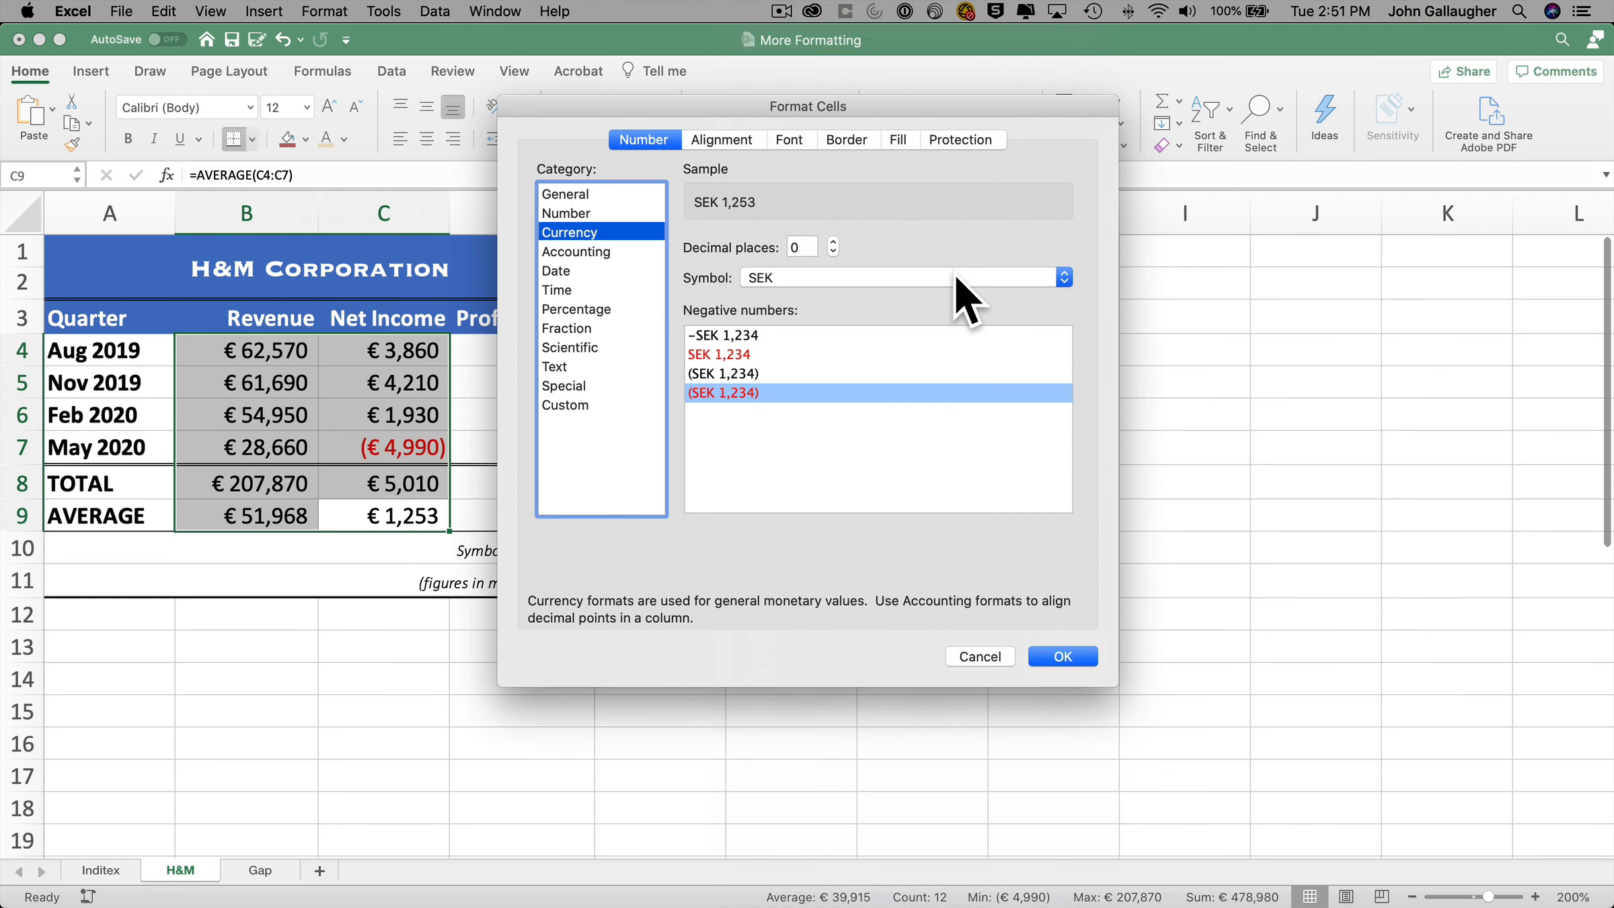
left_click(1077, 654)
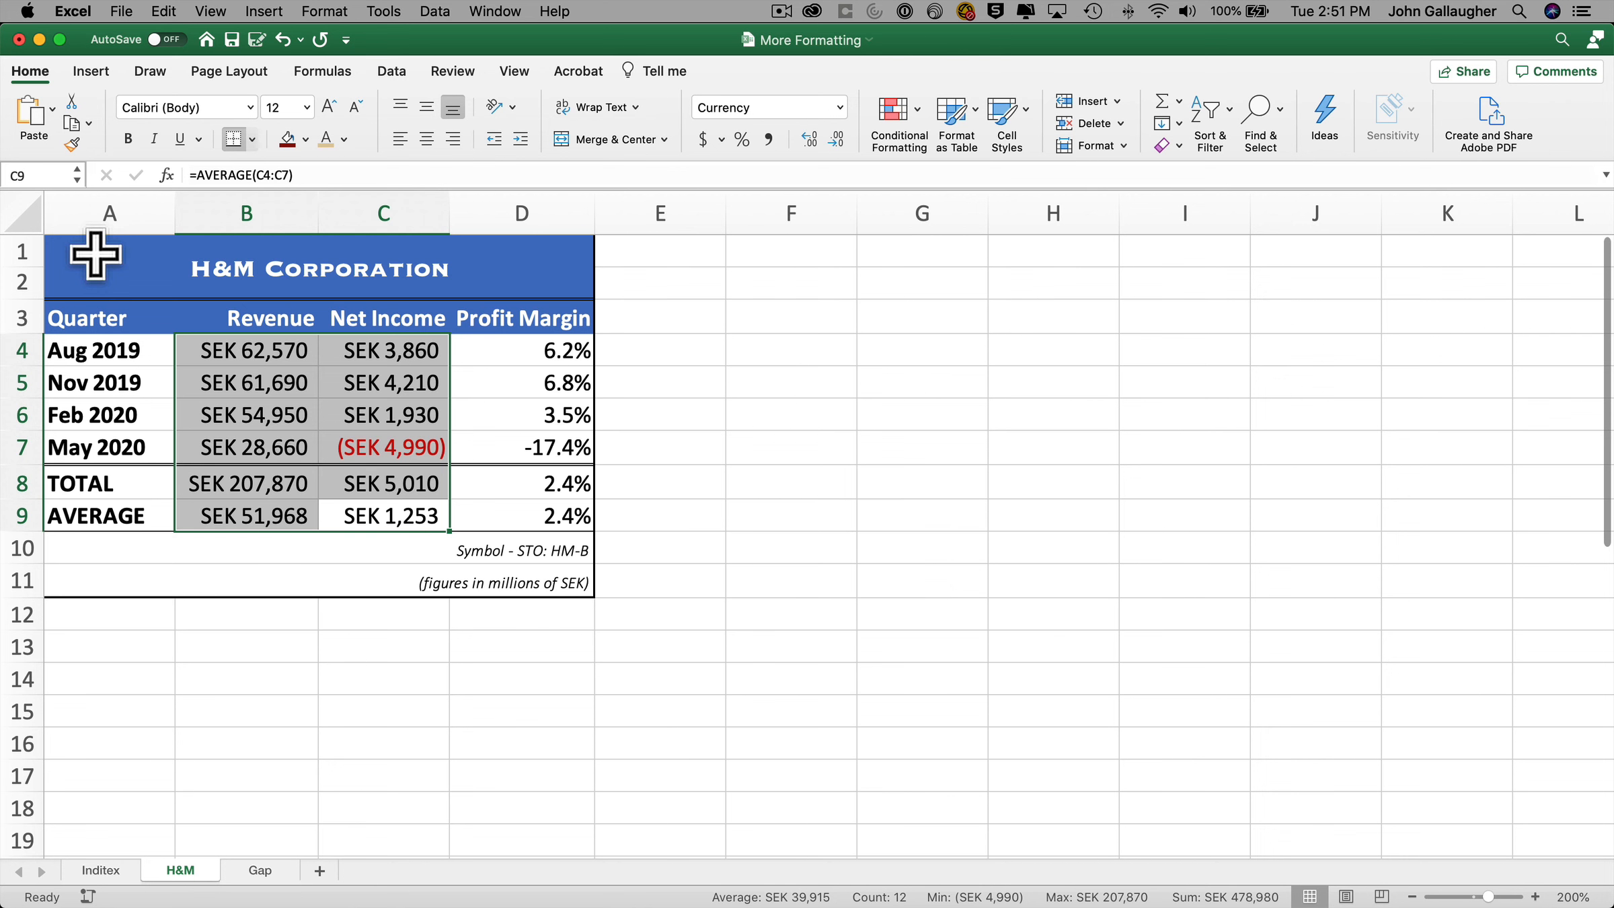
Move the H&M table from A1:D11 to C3:F13, dismissing the merged-cell alert
left_click_drag(95, 254, 511, 578)
left_click_drag(587, 244, 822, 329)
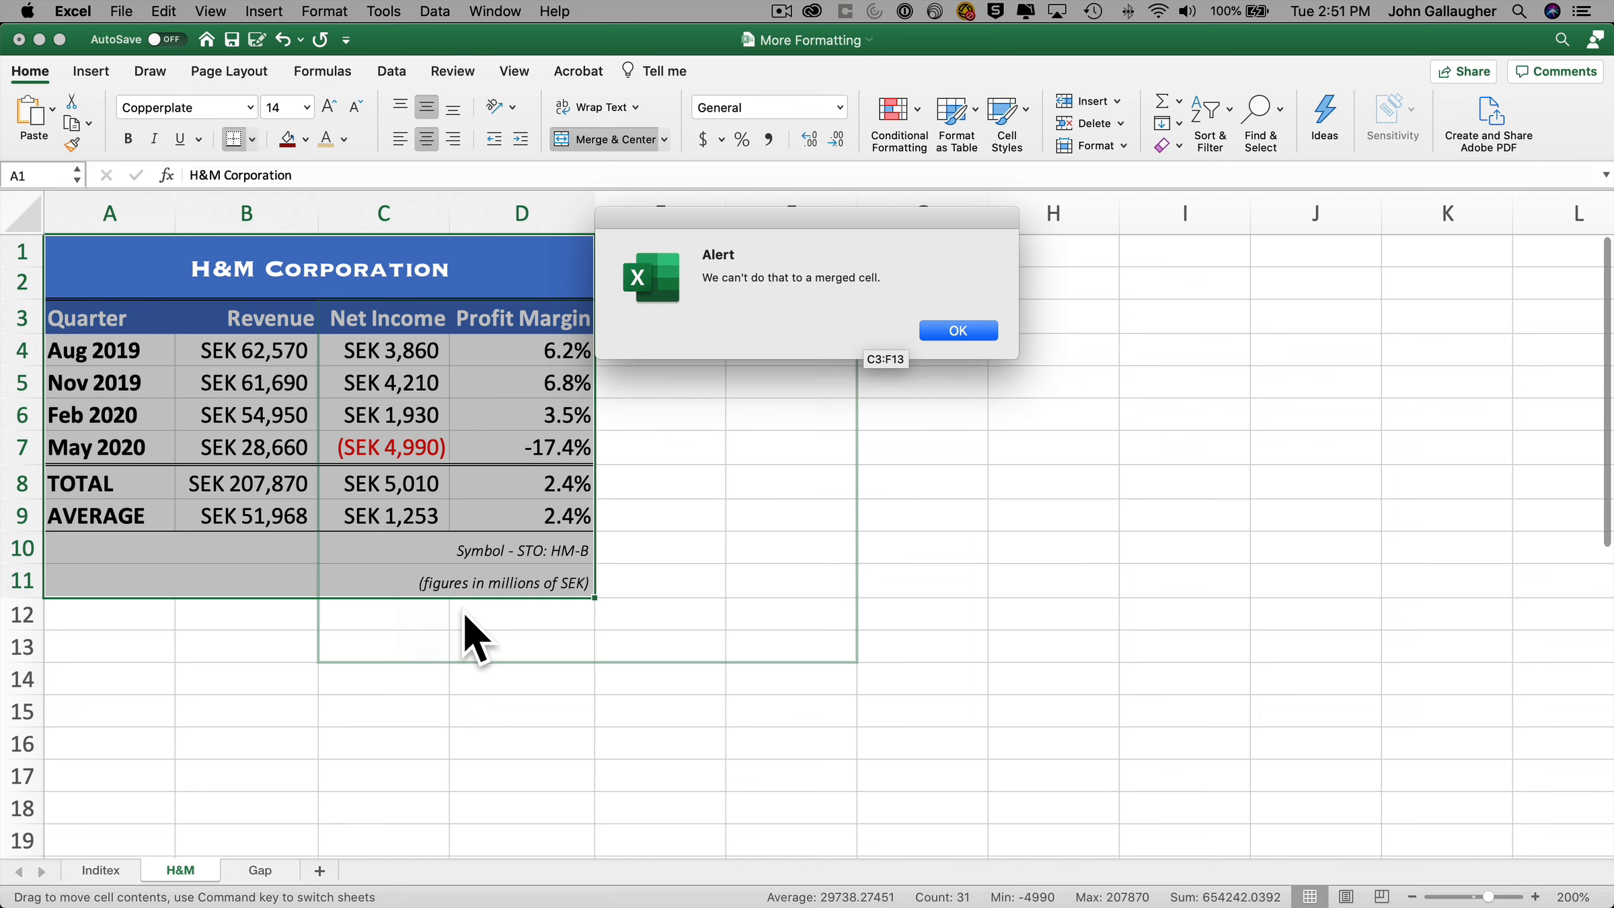
left_click(958, 330)
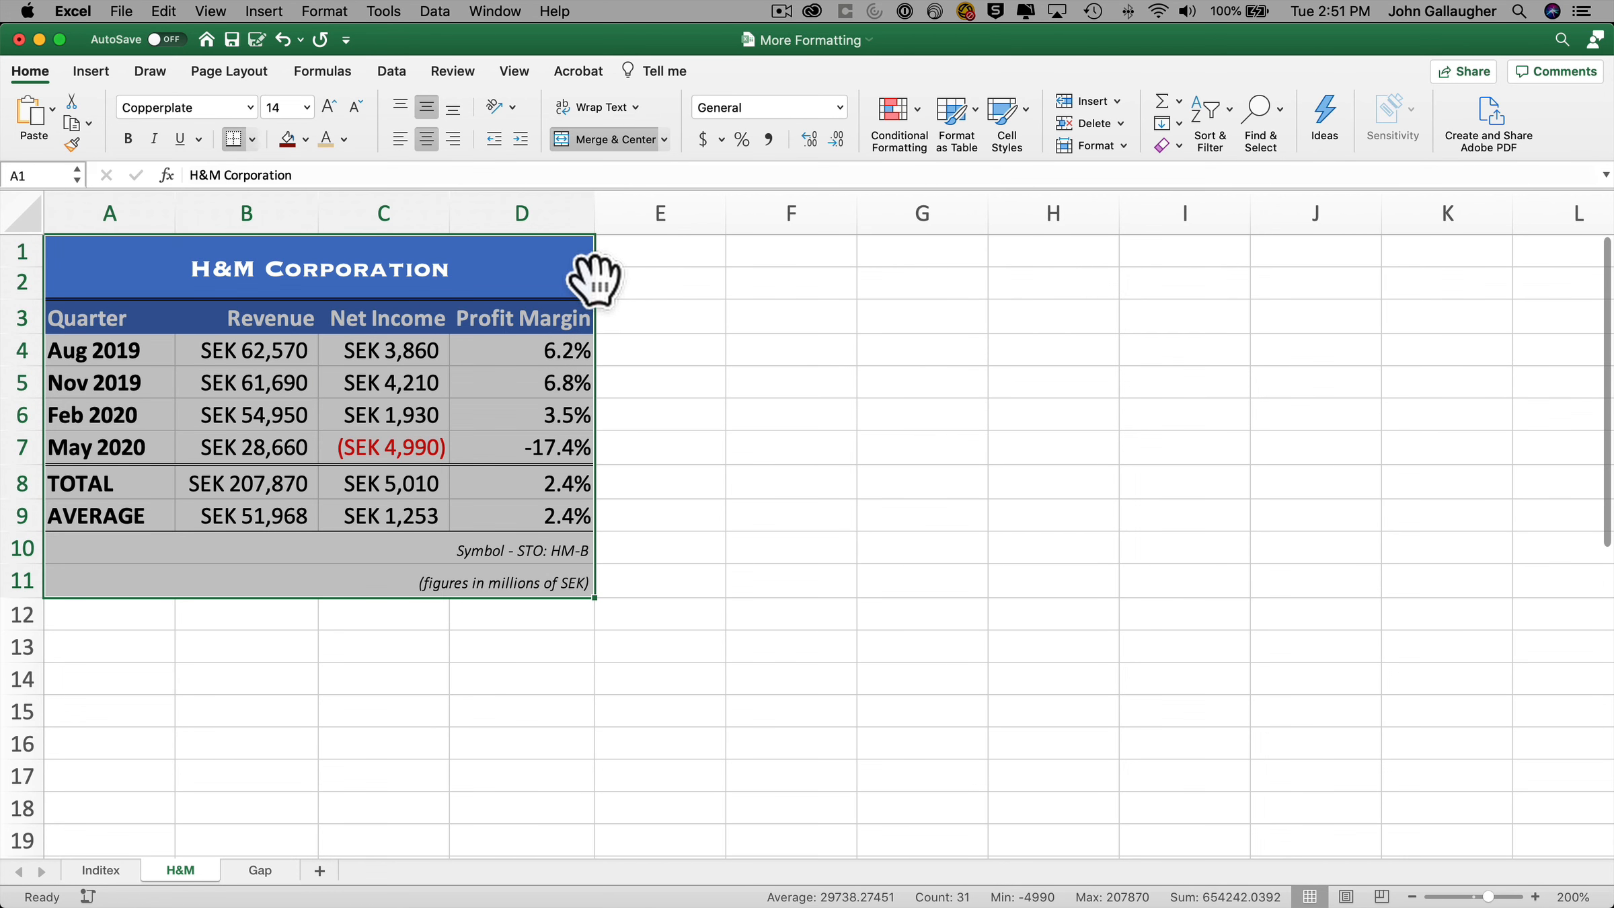
scroll(595, 272, "down", 6)
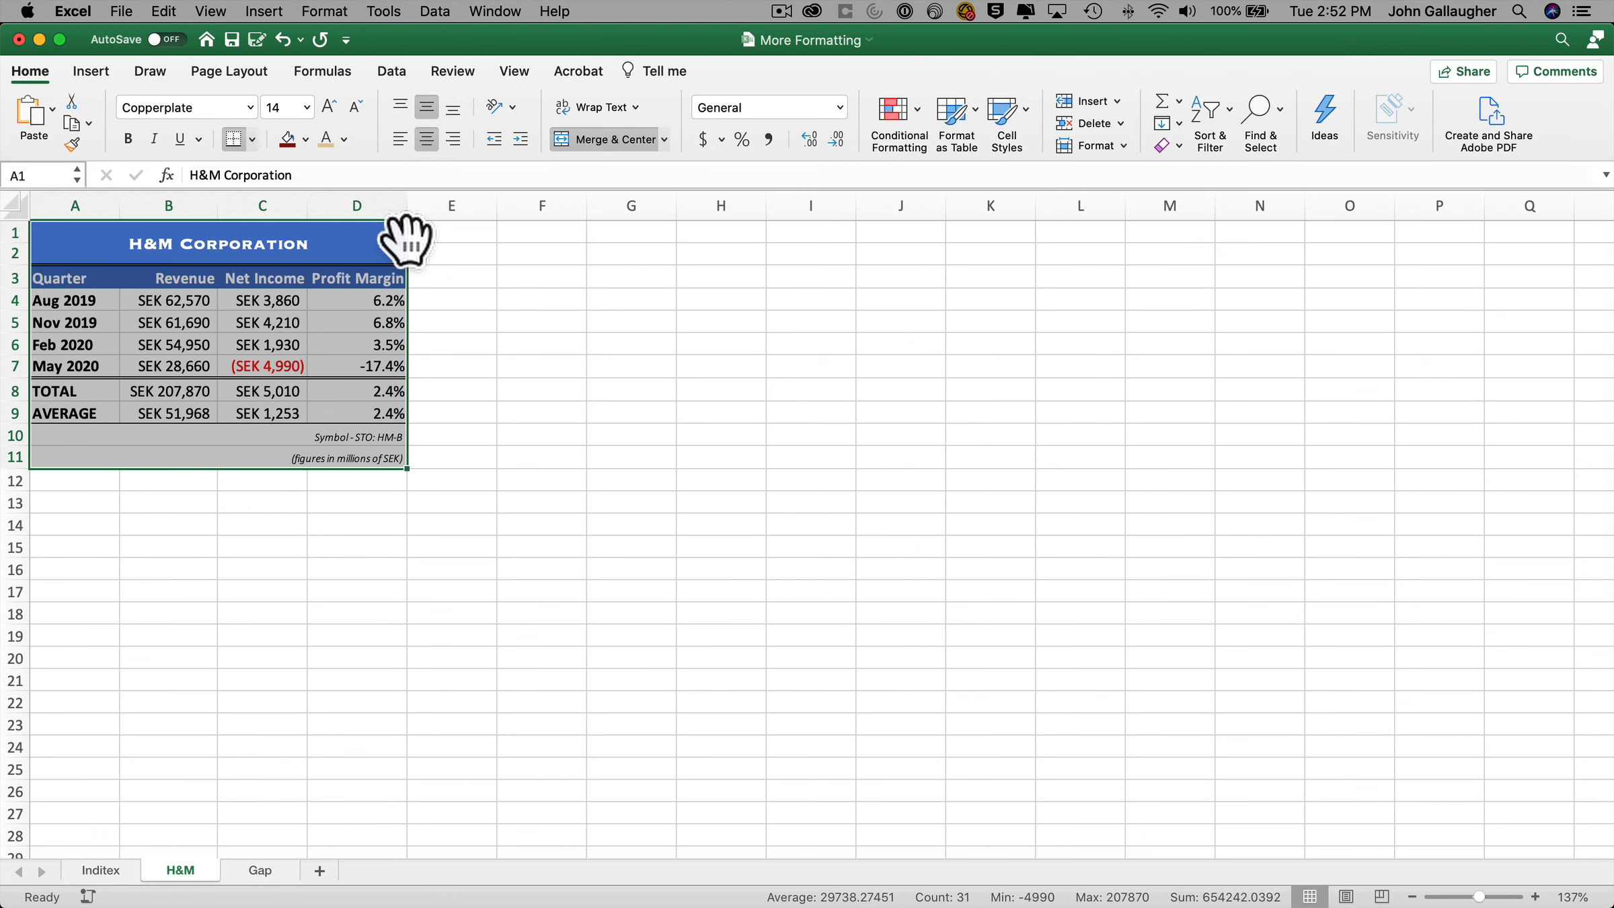
left_click_drag(406, 241, 1398, 278)
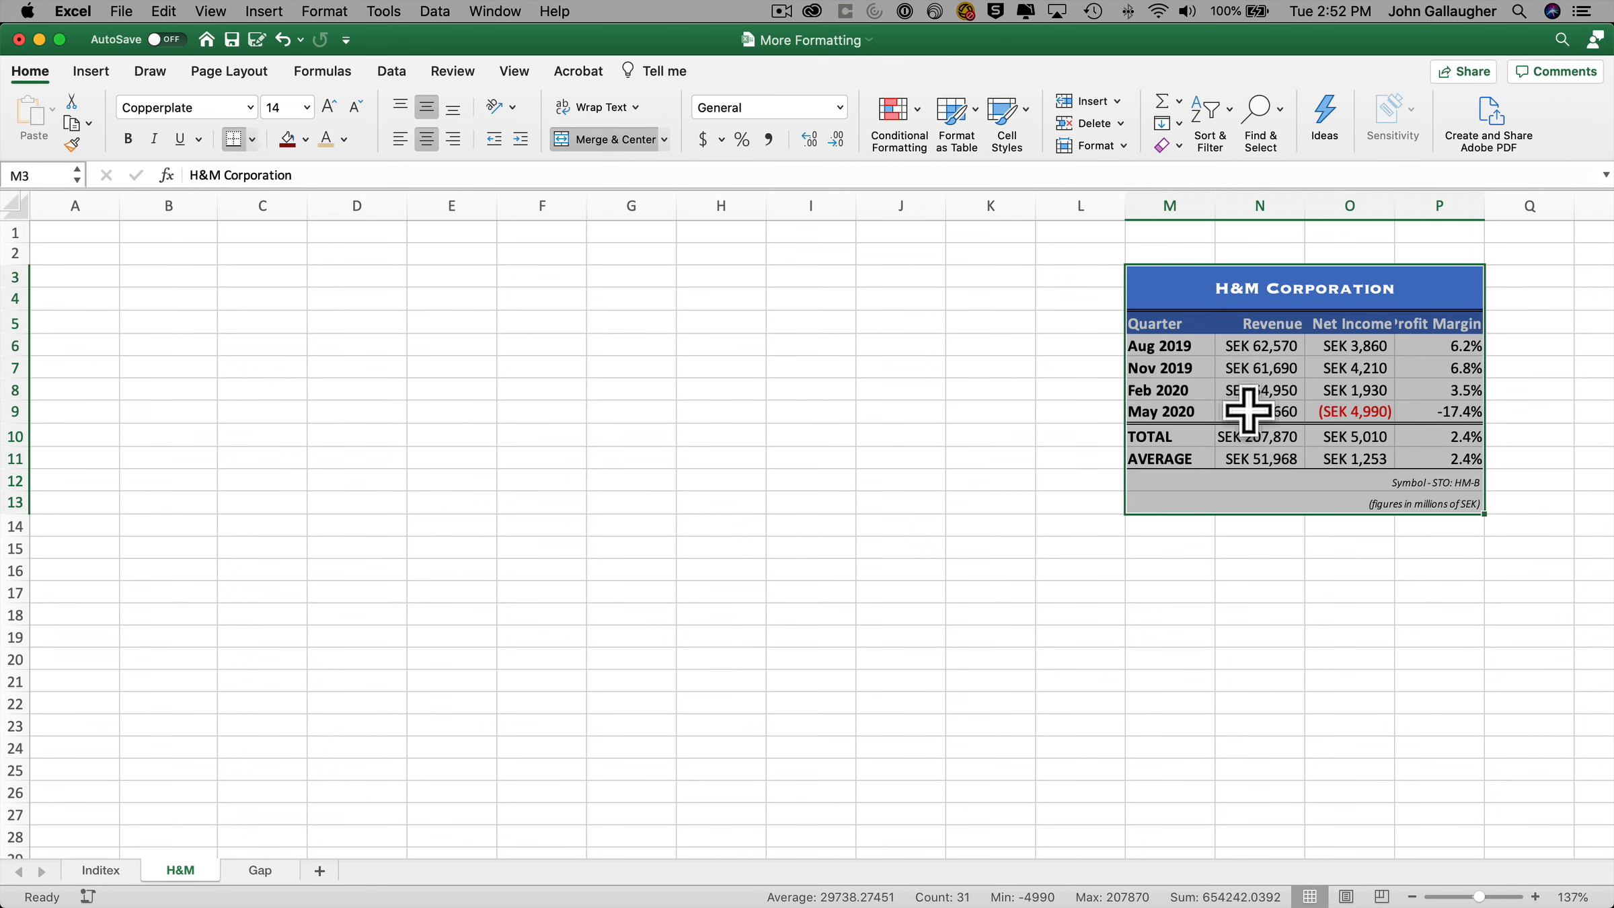
left_click_drag(1123, 293, 287, 296)
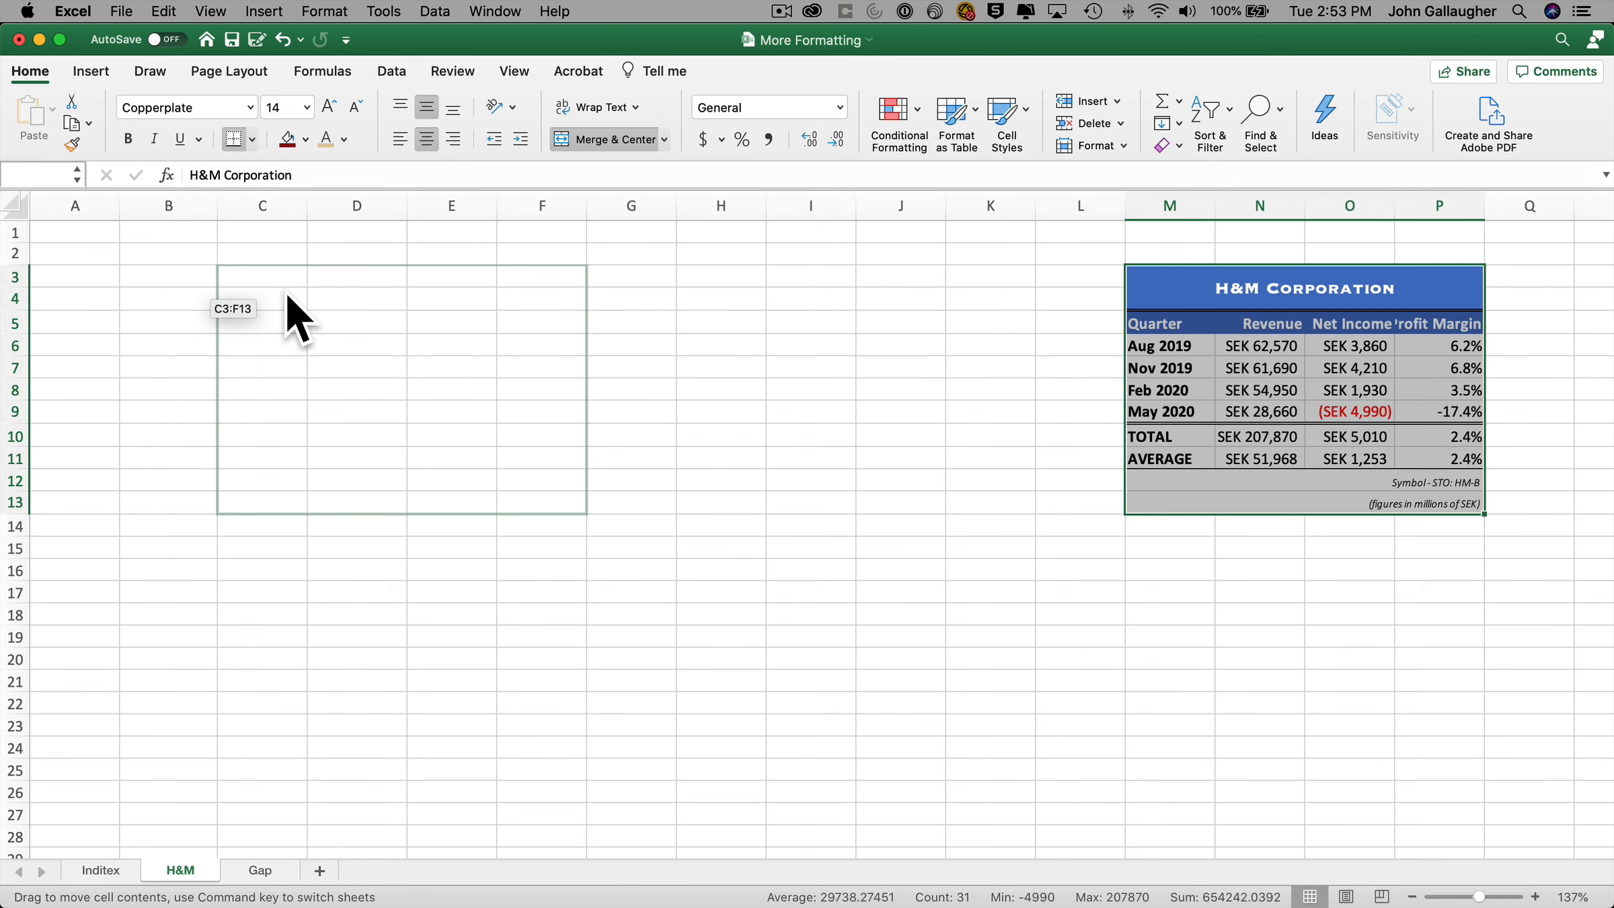
left_click_drag(285, 292, 287, 294)
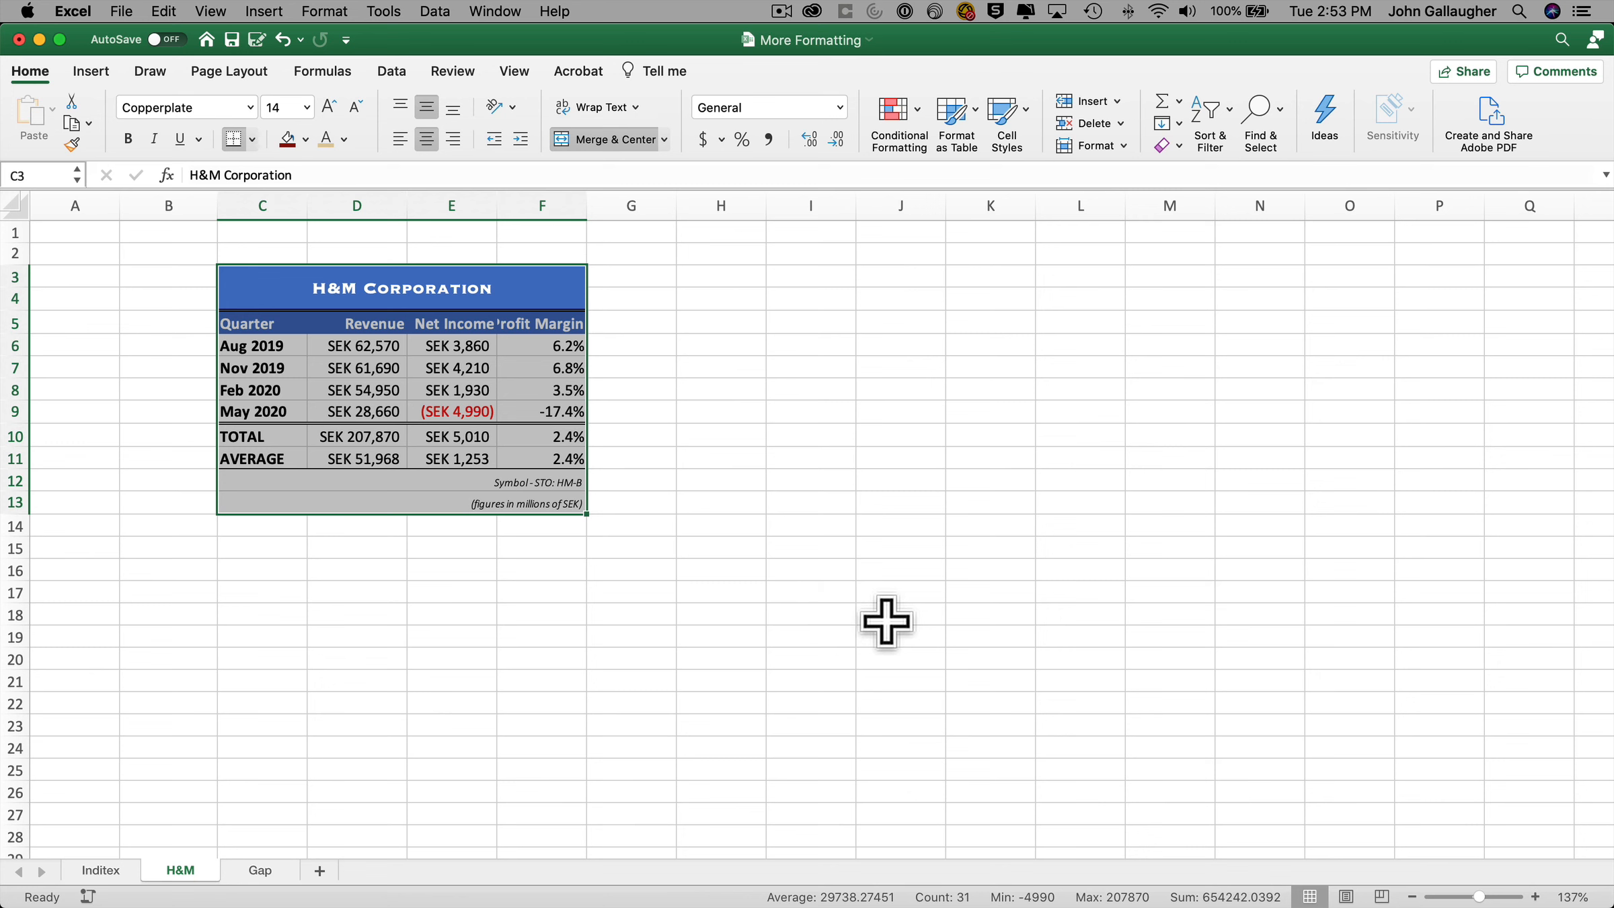
Zoom to 200%, autofit column F to the Profit Margin heading, then view the Gap sheet
left_click(1573, 896)
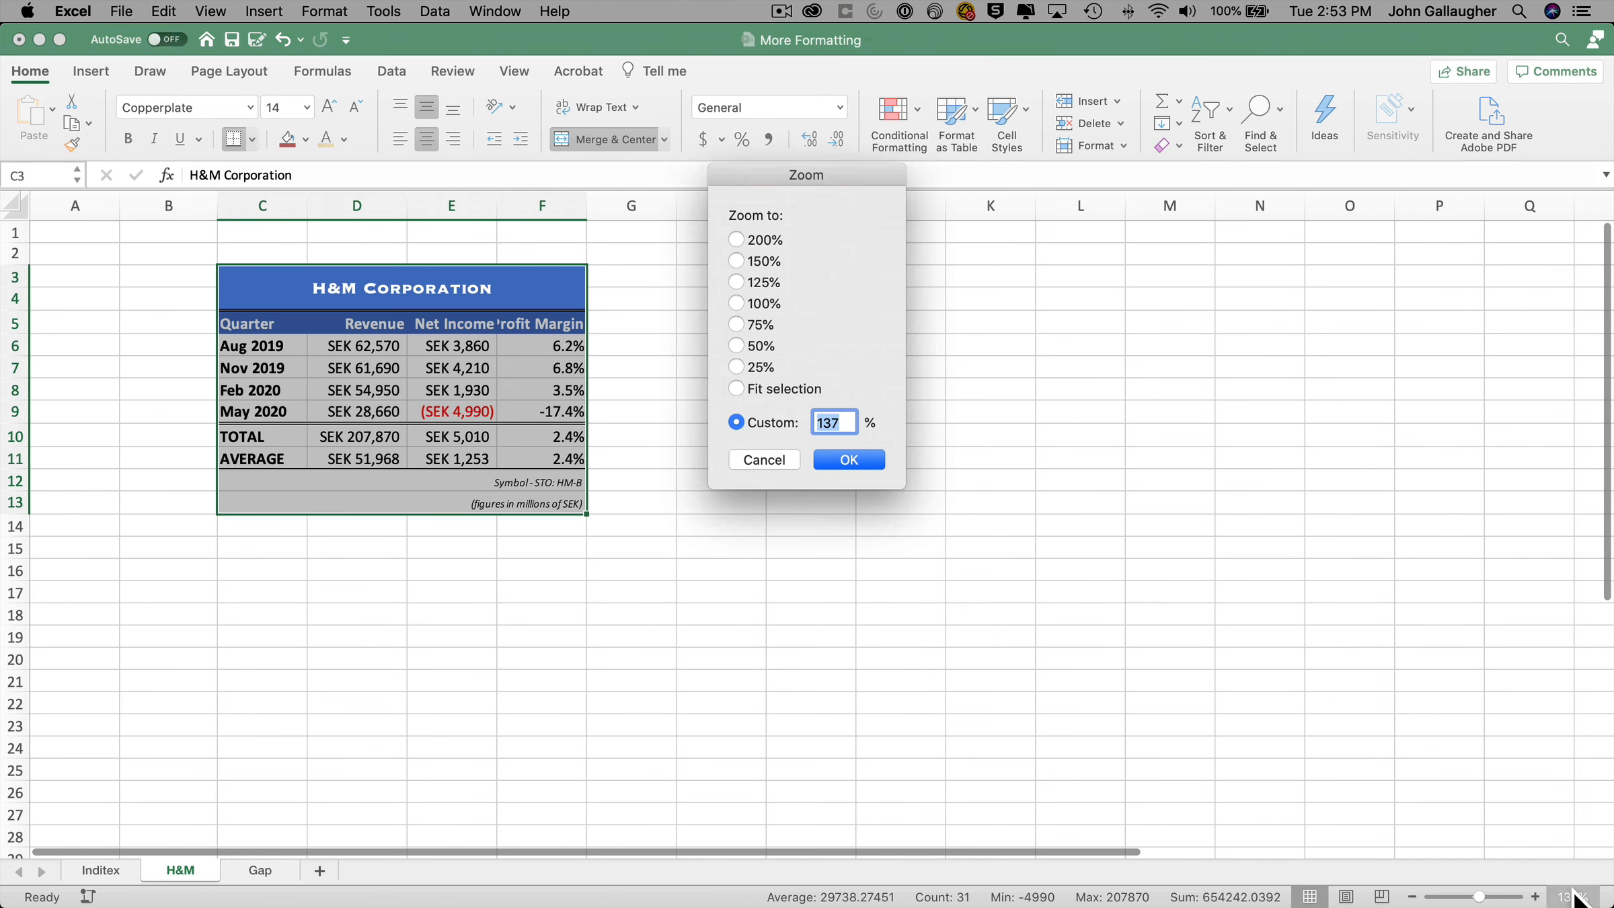
left_click(760, 239)
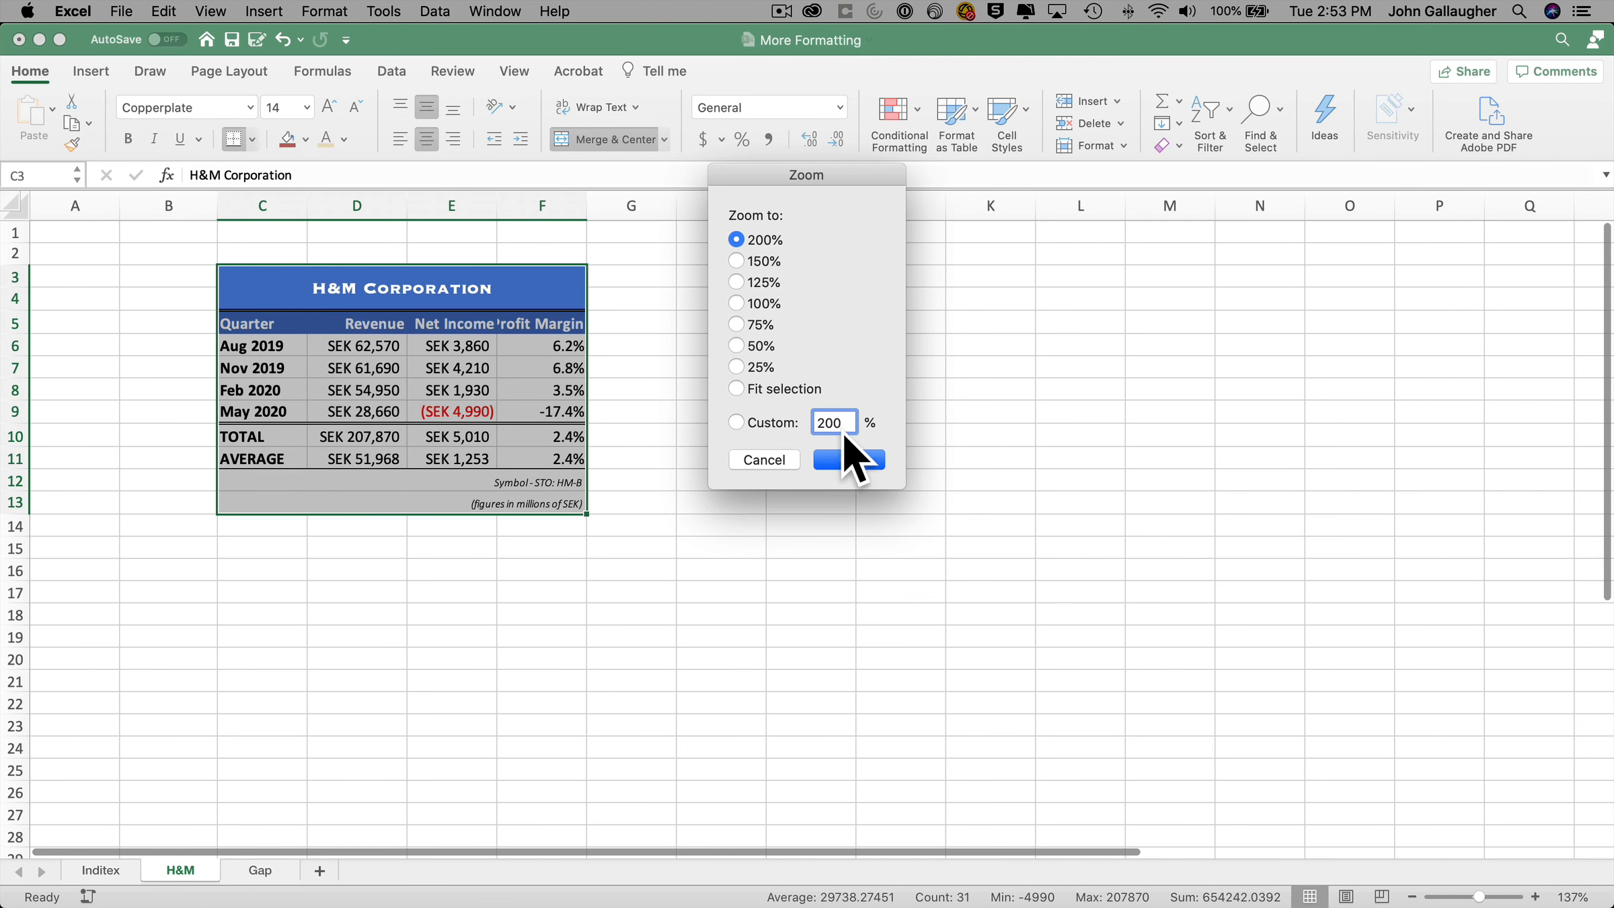
left_click(854, 457)
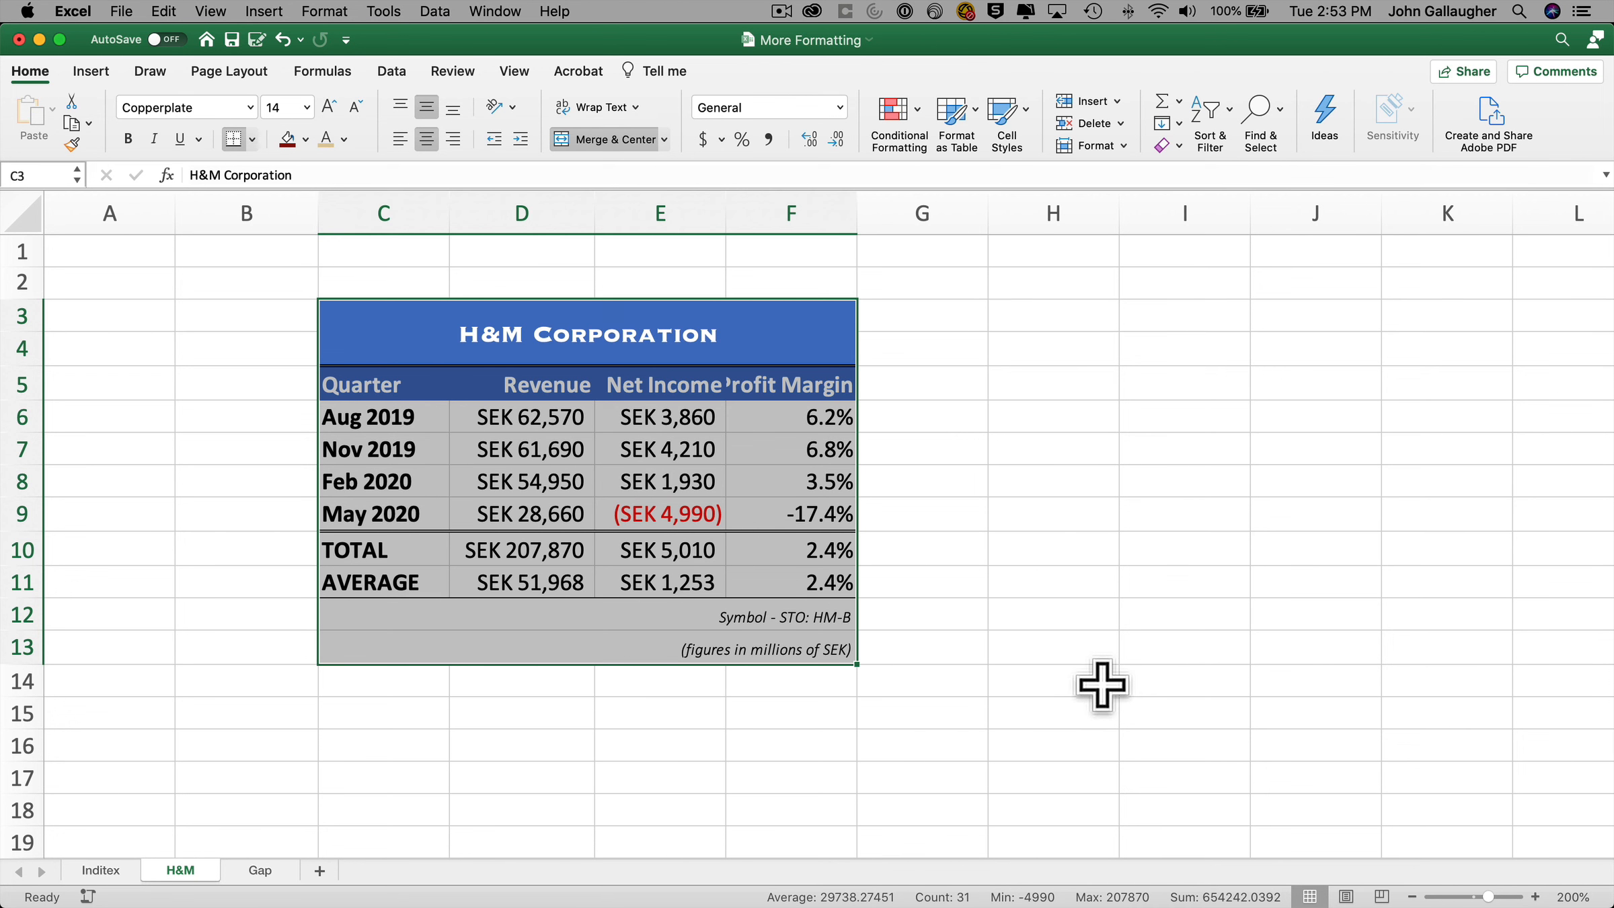
double_click(858, 213)
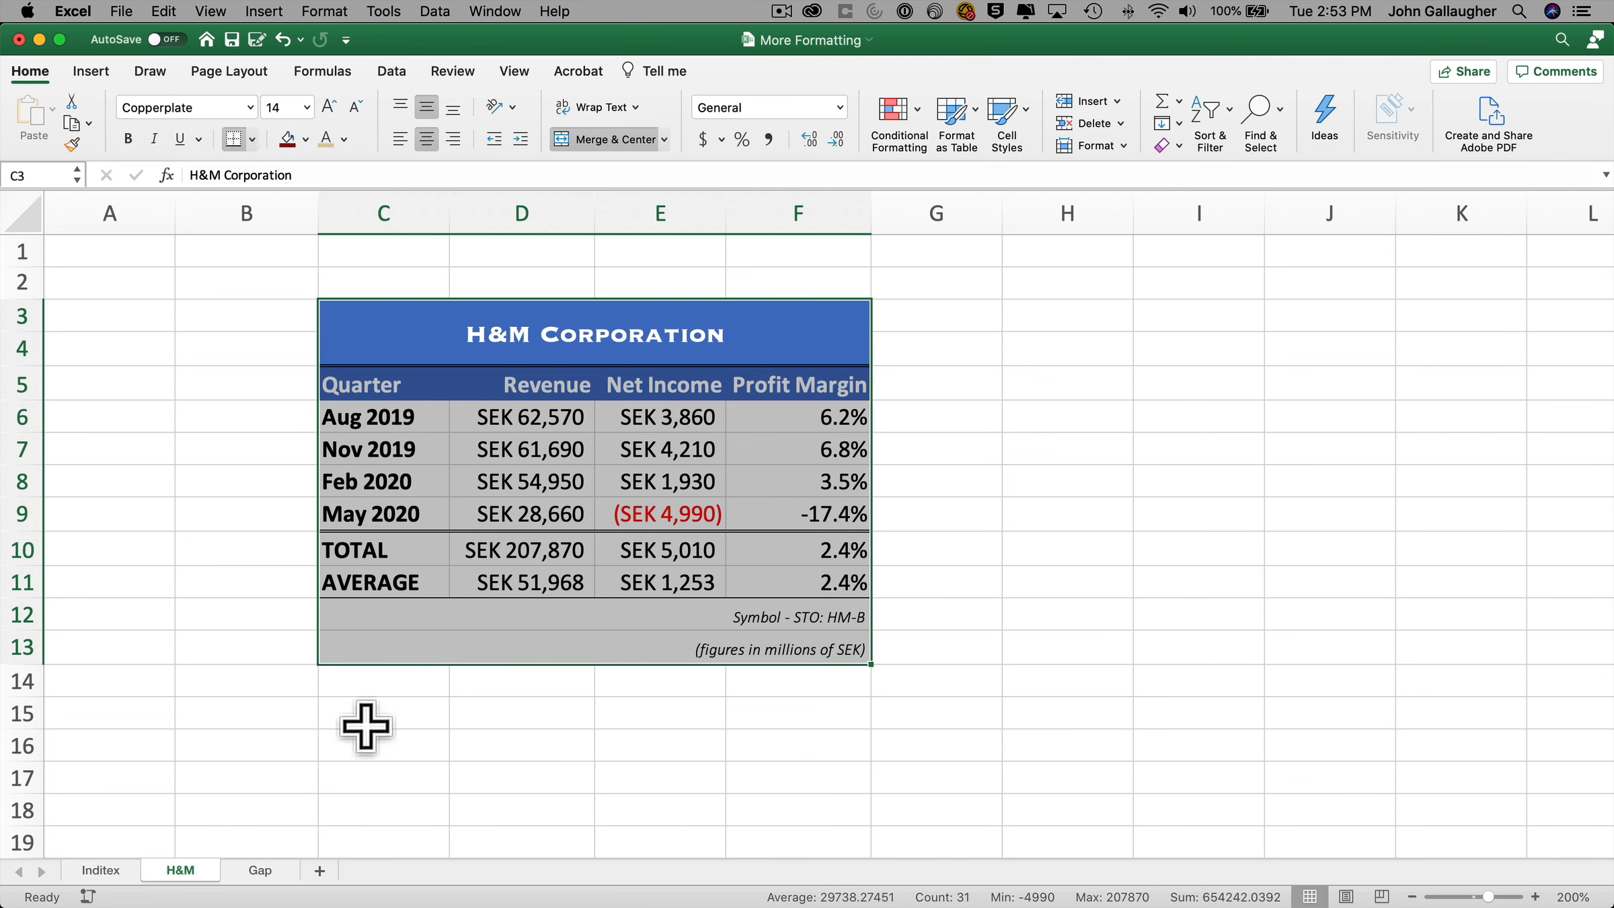
left_click(264, 870)
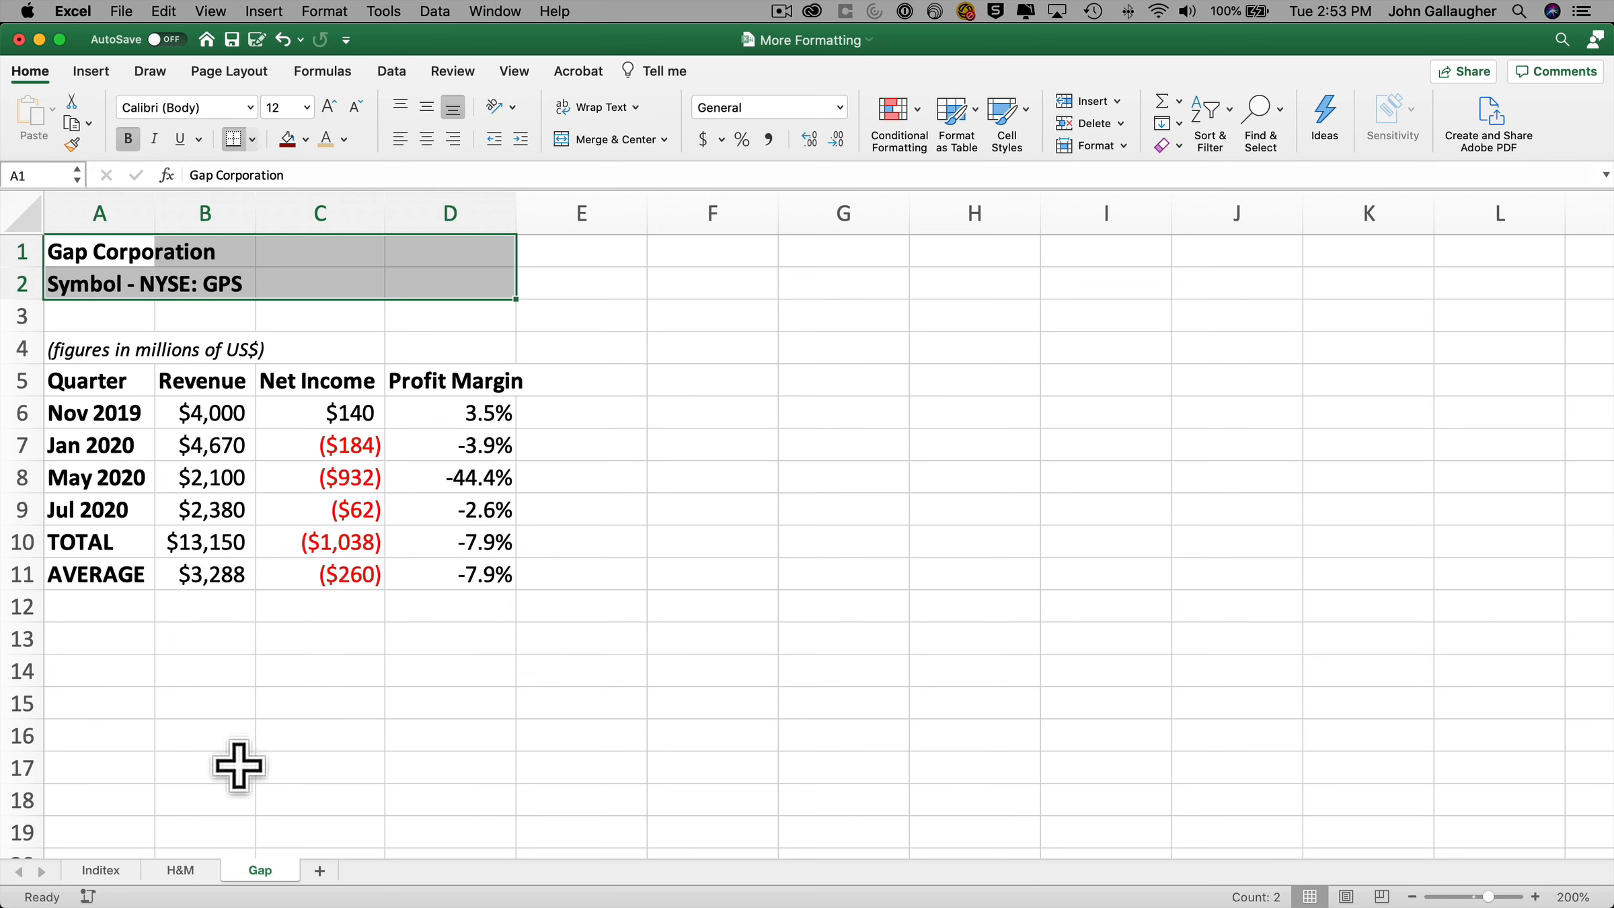
Check the finished H&M table, then return to the Inditex sheet
left_click(201, 874)
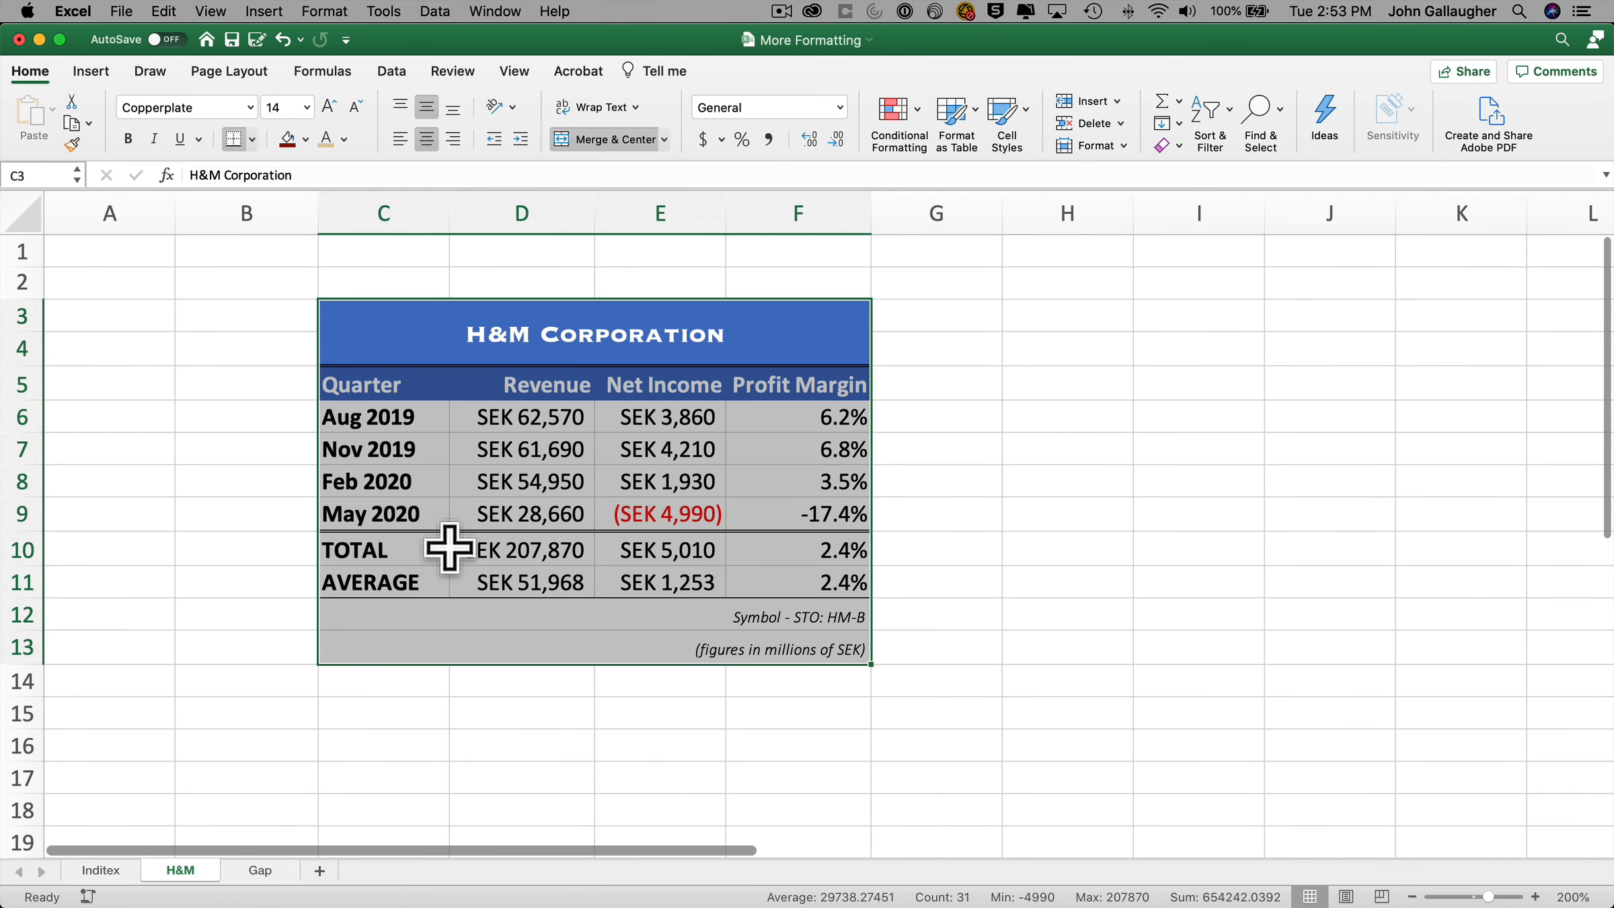
left_click(108, 871)
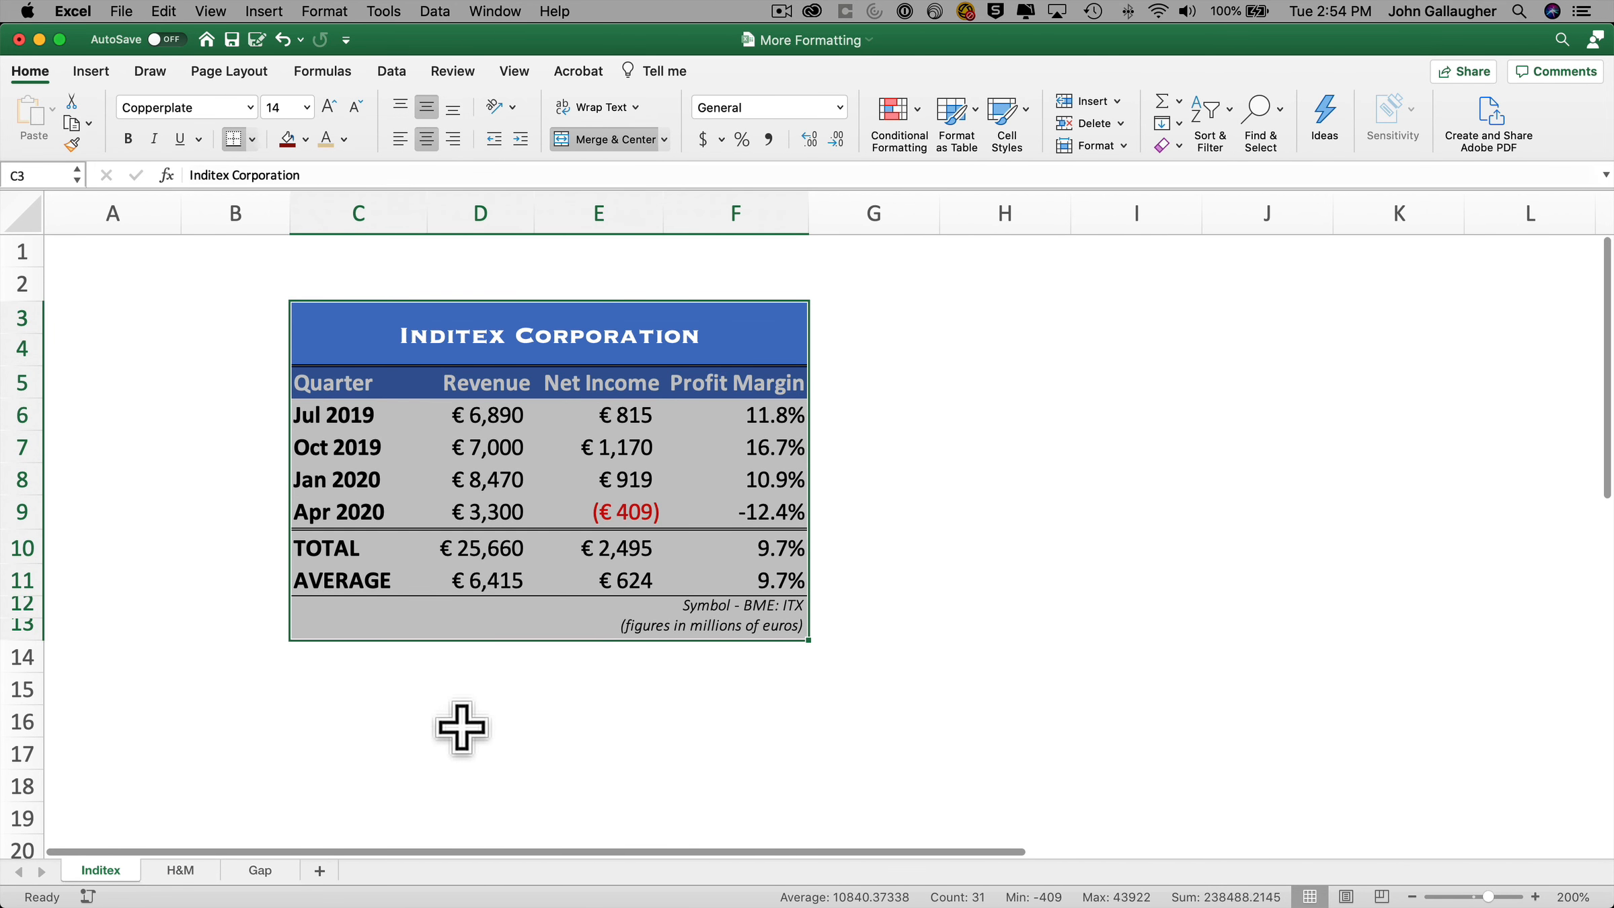